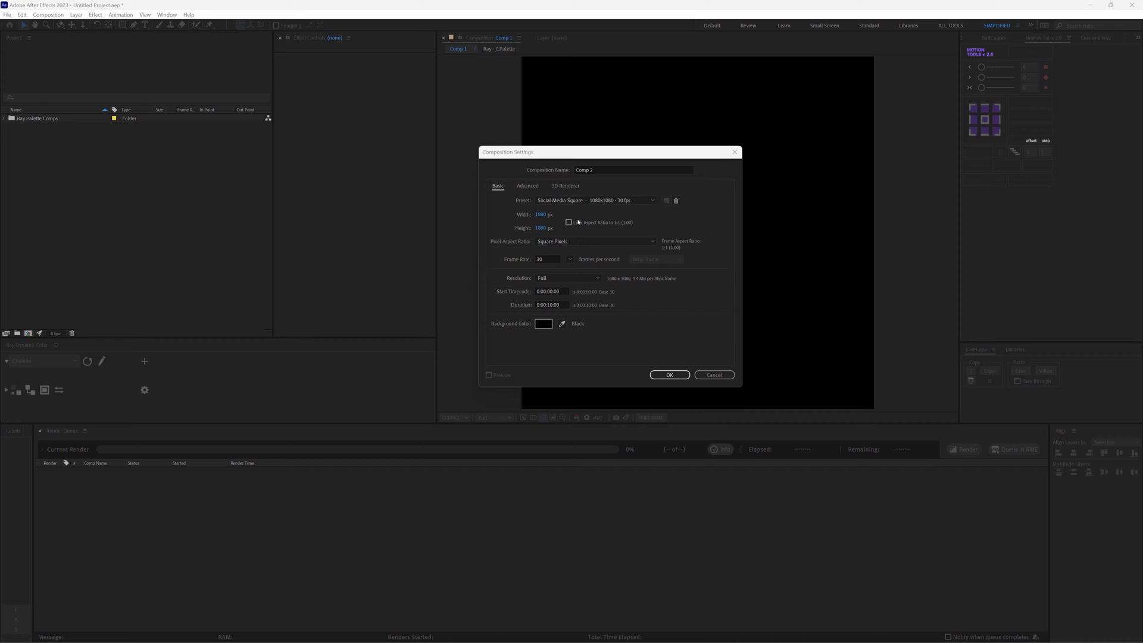
# - Create a 1080×1080, 30 fps Social Media Square composition named 'Disco light Animation'
pyautogui.click(649, 202)
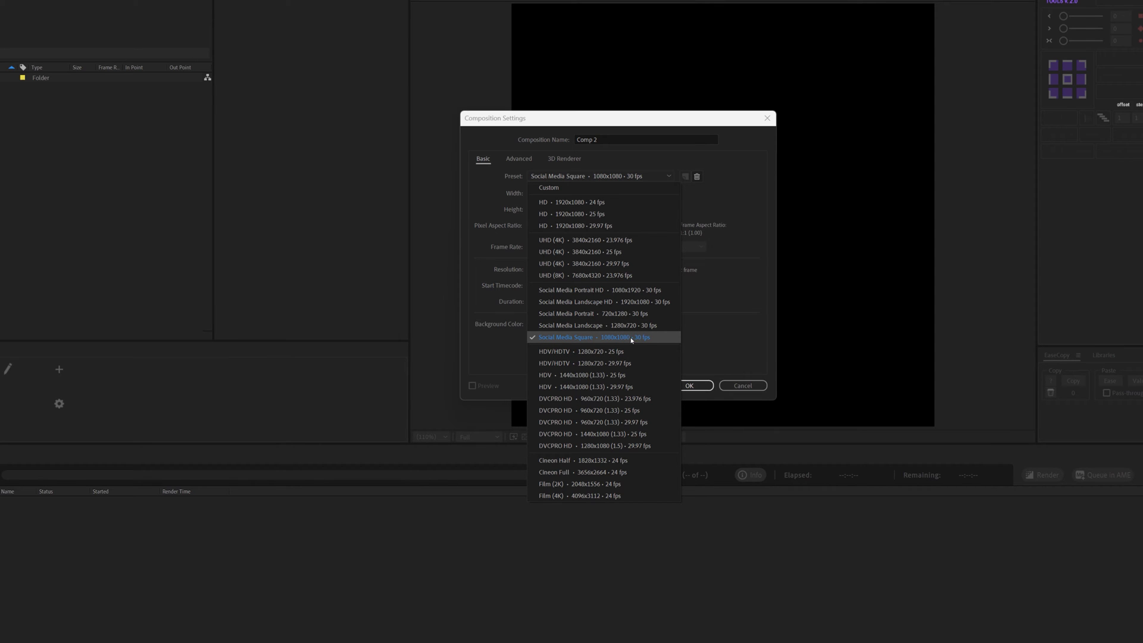
pyautogui.click(631, 338)
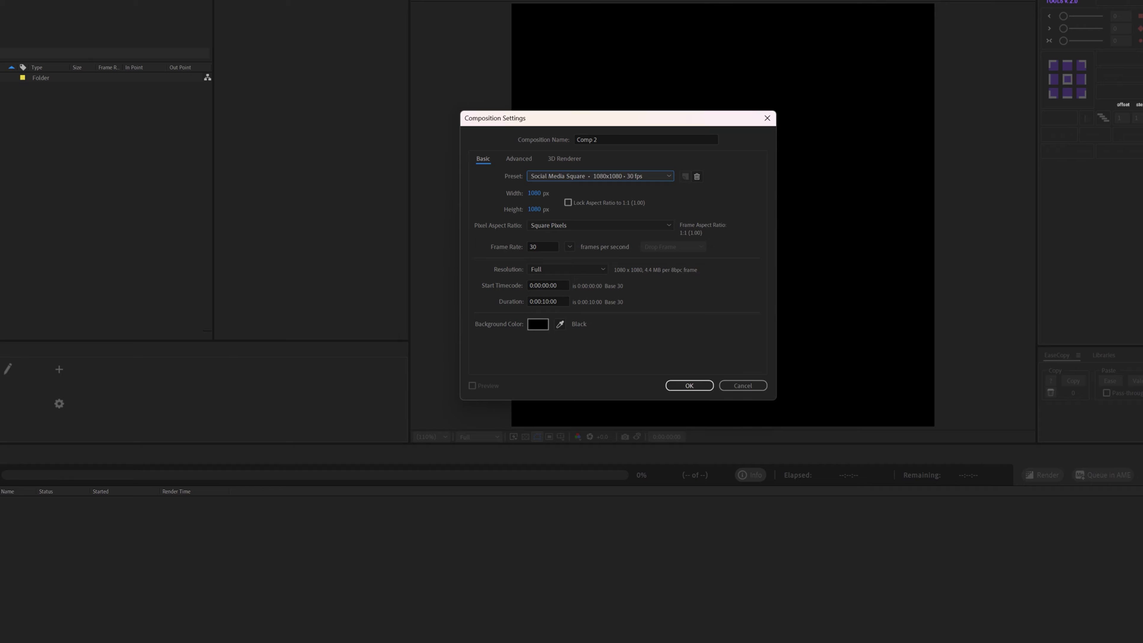
pyautogui.click(607, 141)
pyautogui.write('Disc')
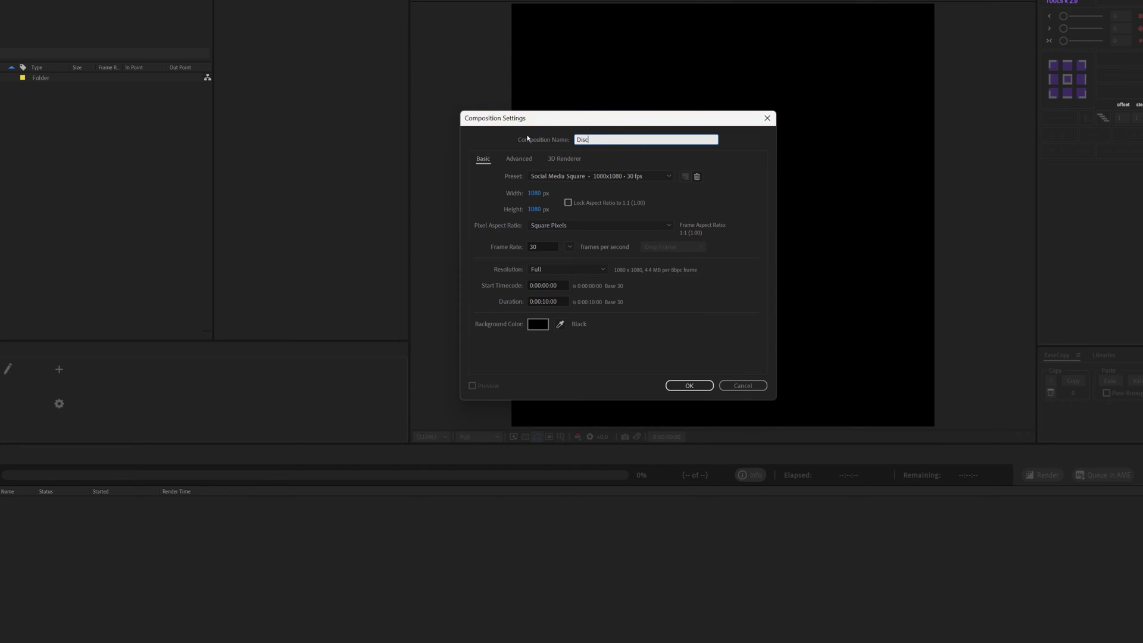
pyautogui.write('o light Animation')
pyautogui.click(689, 385)
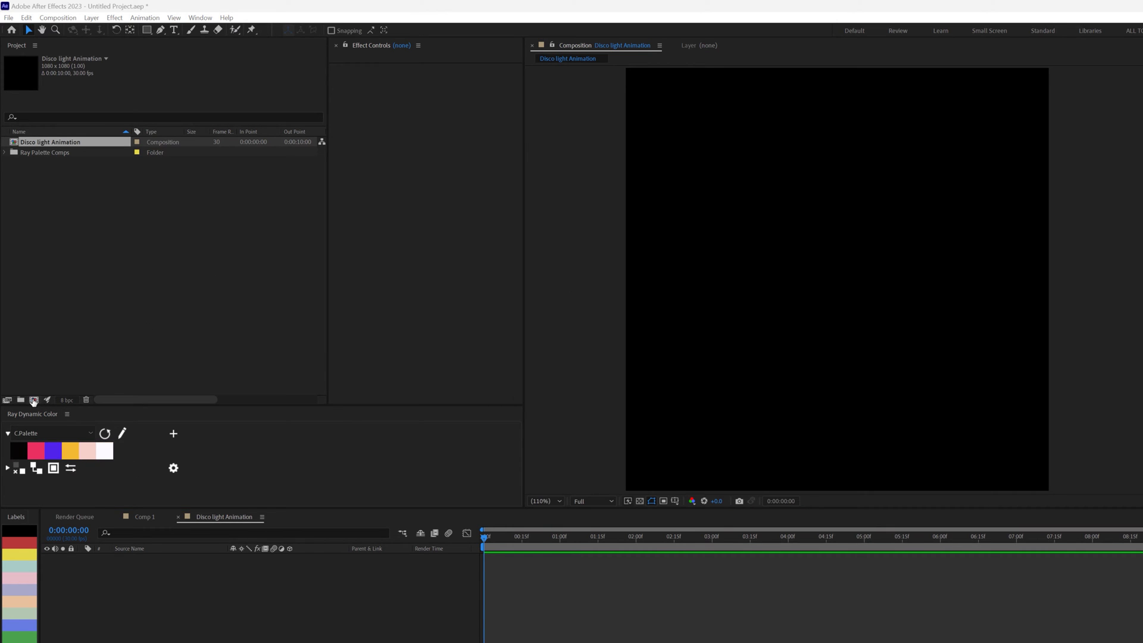
# - Create a second 1080×1080 composition named 'Fractal Noise Light'
pyautogui.hotkey('ctrl', 'n')
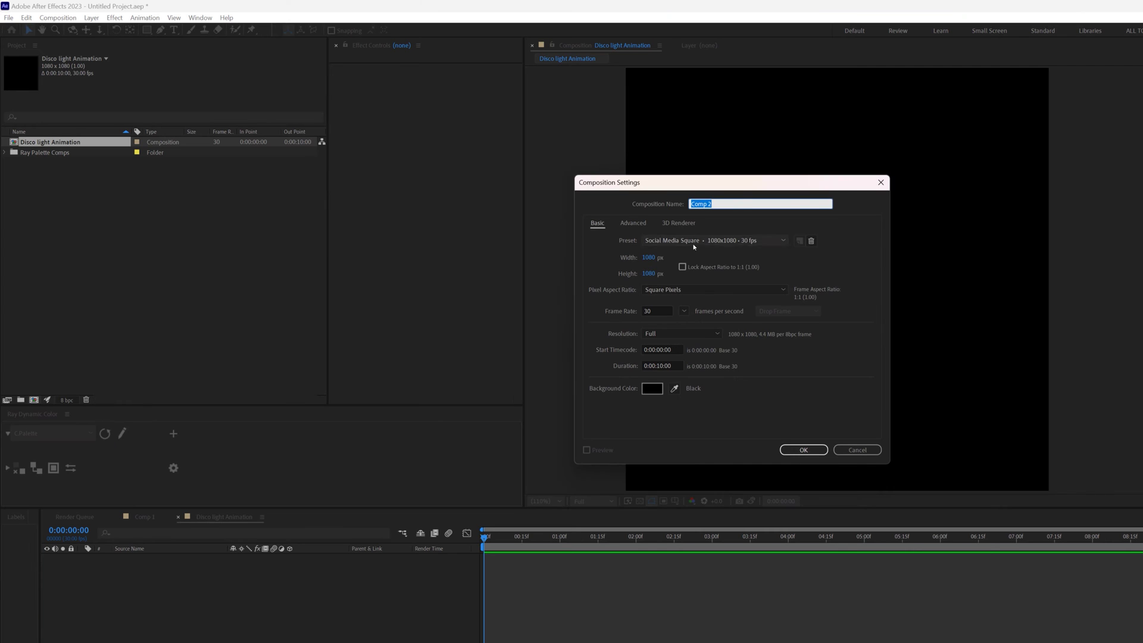
pyautogui.click(718, 204)
pyautogui.moveTo(717, 204); pyautogui.dragTo(667, 204)
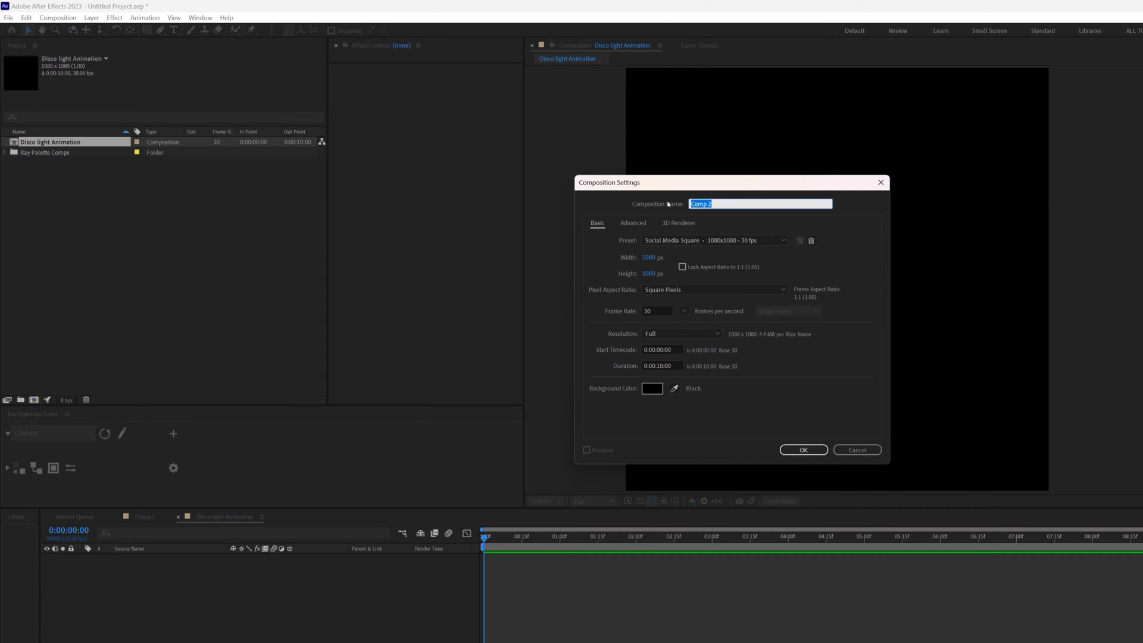
pyautogui.write('Frac')
pyautogui.write('tal Noix')
pyautogui.write('se Light')
pyautogui.click(802, 449)
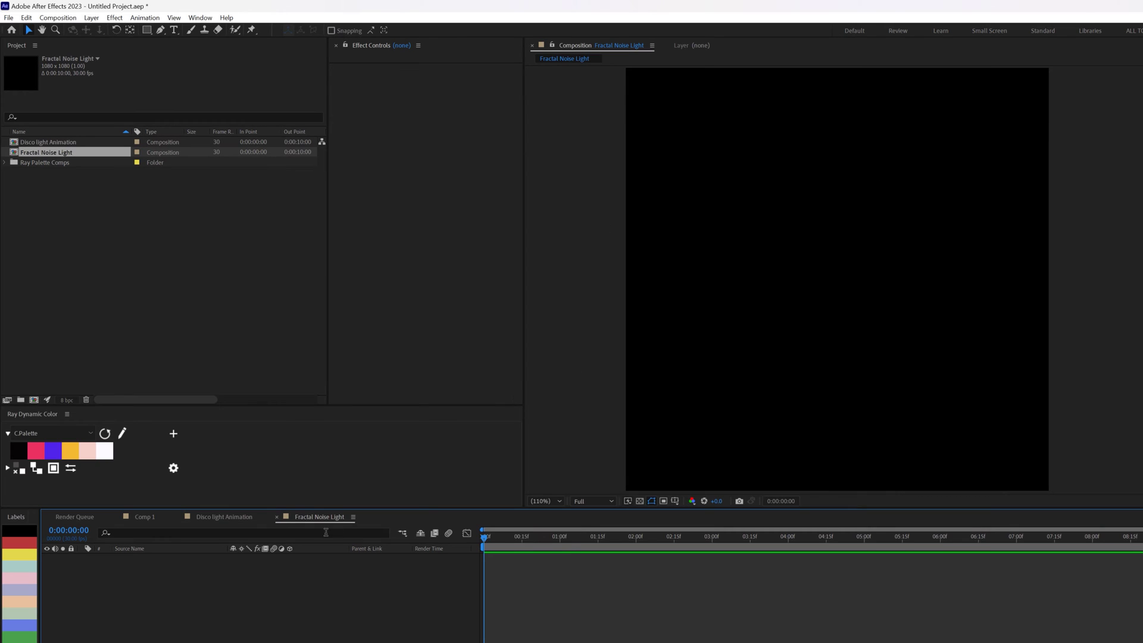
# - Add a solid layer named FN and apply Fractal Noise to it
pyautogui.rightClick(146, 587)
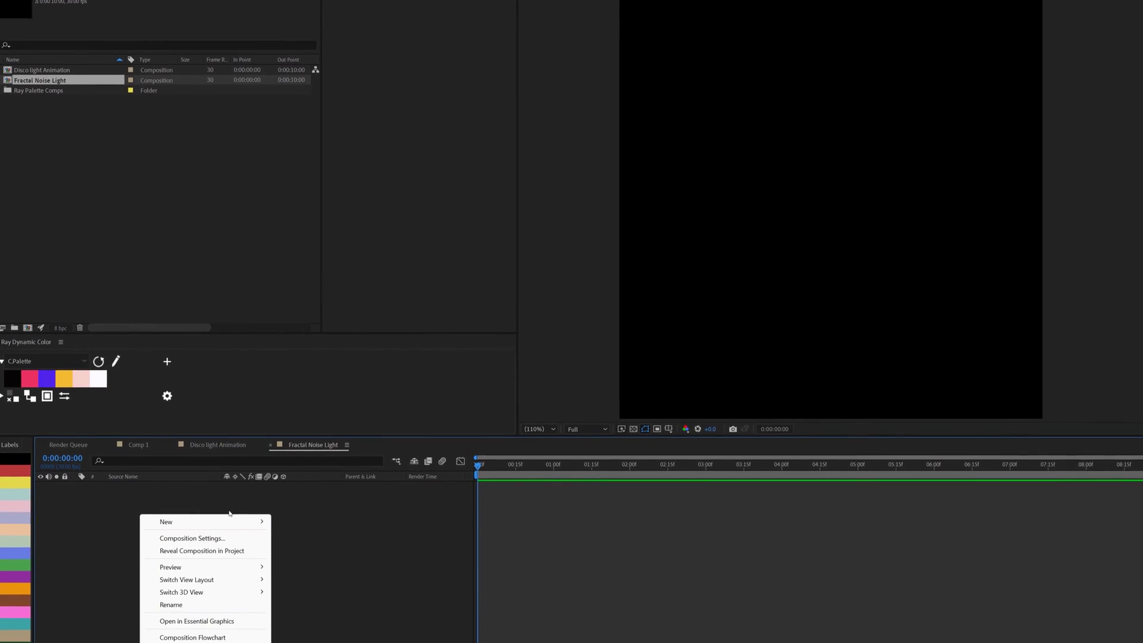
pyautogui.moveTo(223, 489)
pyautogui.click(303, 512)
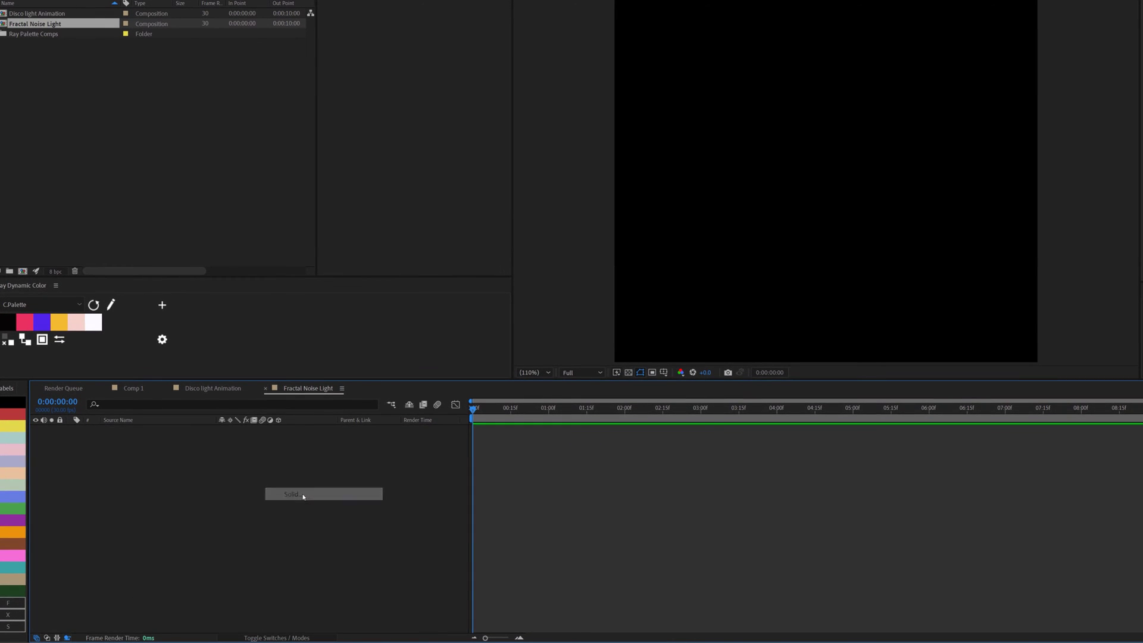
pyautogui.write('FN')
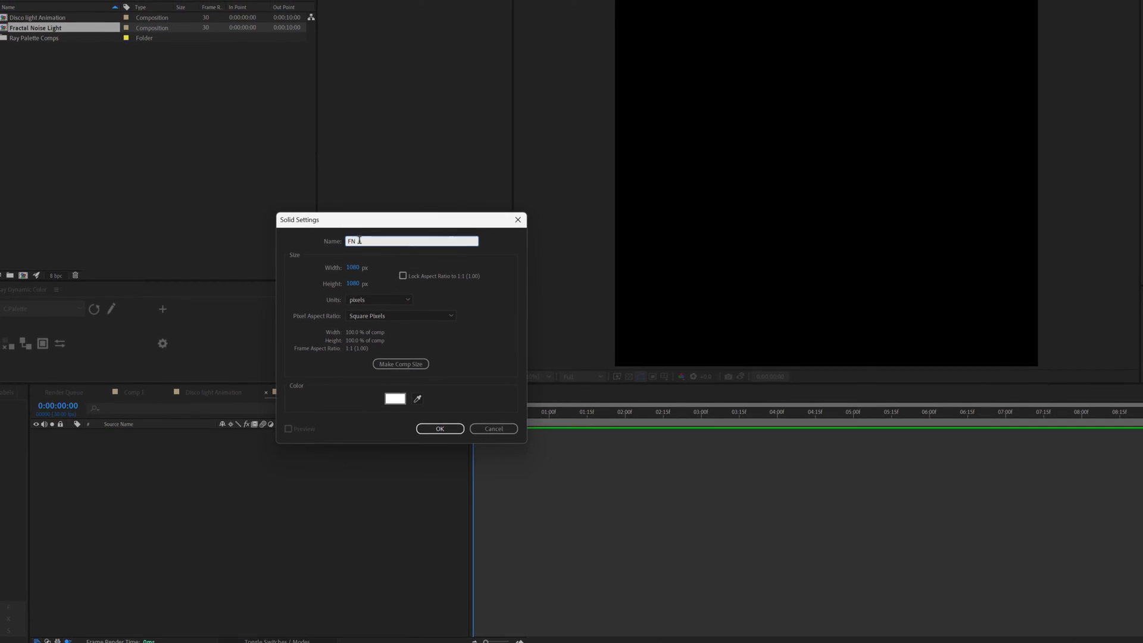
pyautogui.press('Return')
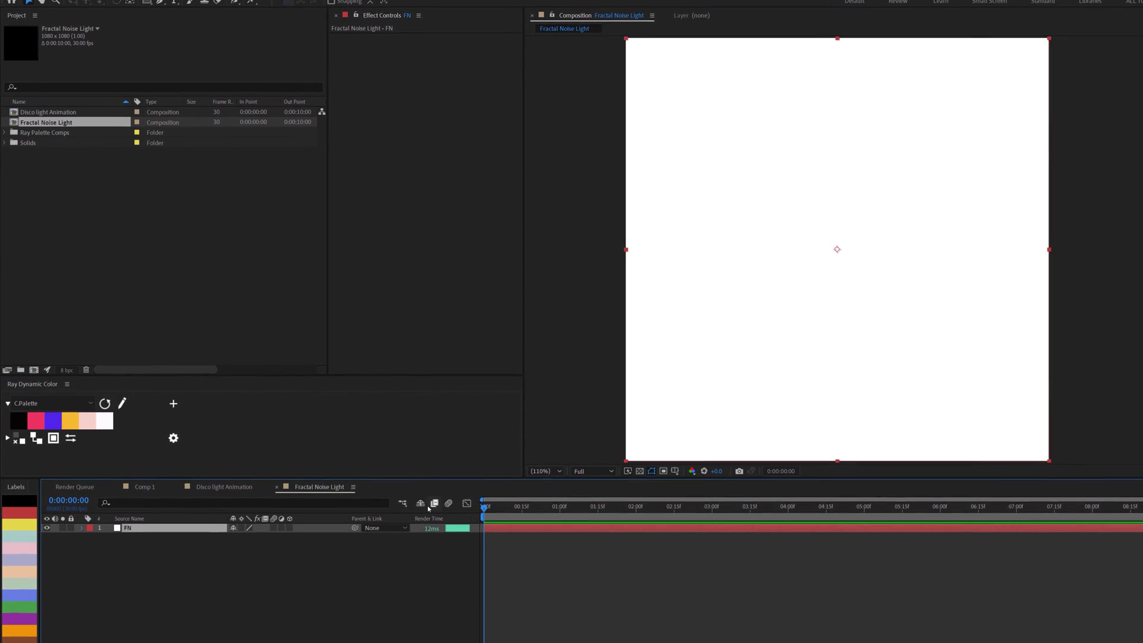
pyautogui.hotkey('ctrl', 'space')
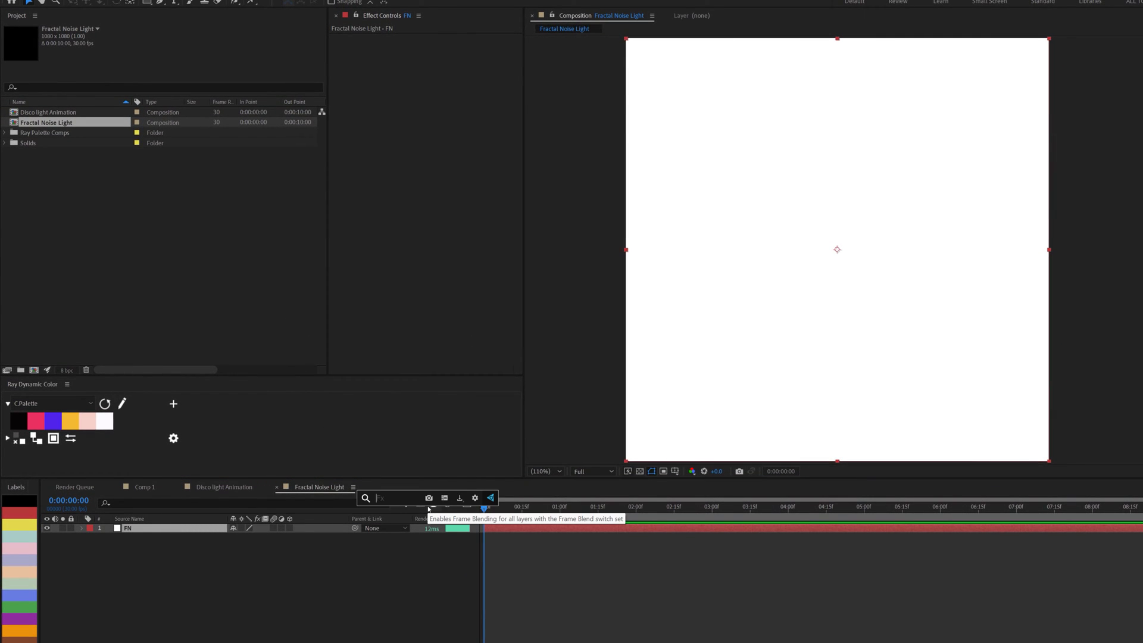
pyautogui.write('fractal')
pyautogui.press('Return')
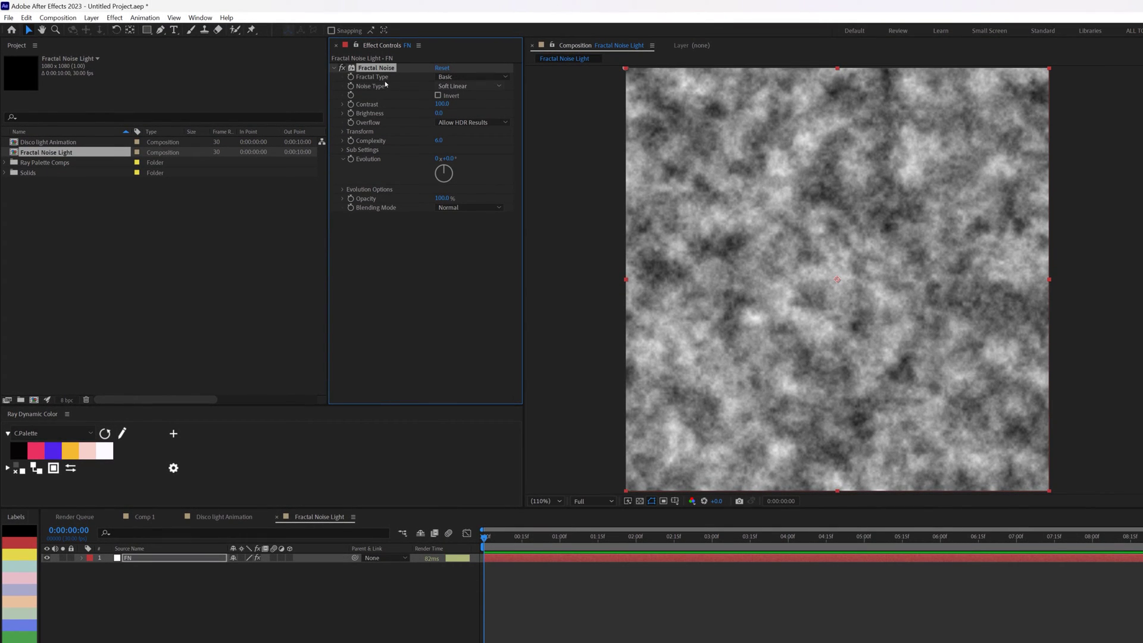
# - Set Fractal Noise to Block type, Contrast 79, Brightness 14, and lower Complexity to 2.0
pyautogui.click(469, 85)
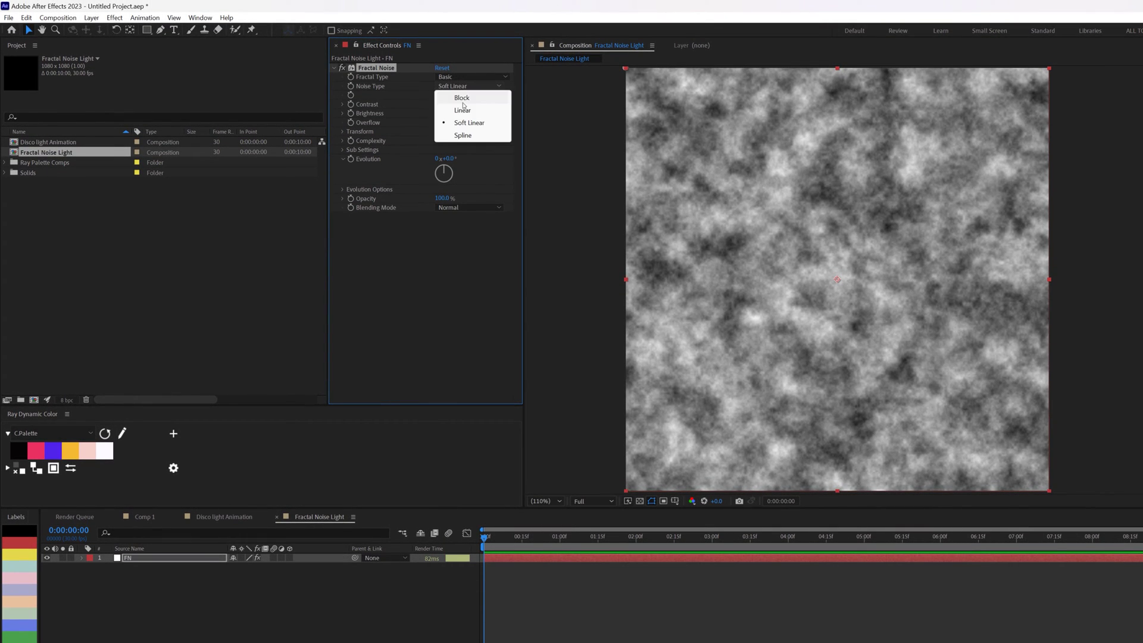
pyautogui.click(451, 93)
pyautogui.click(442, 105)
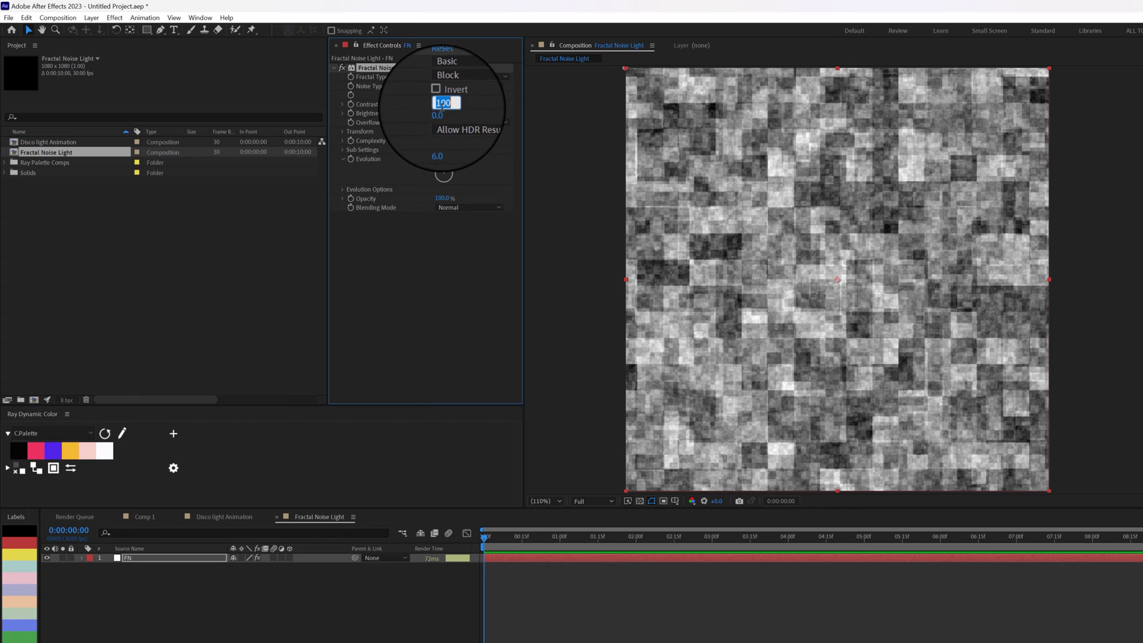
pyautogui.write('79')
pyautogui.press('Return')
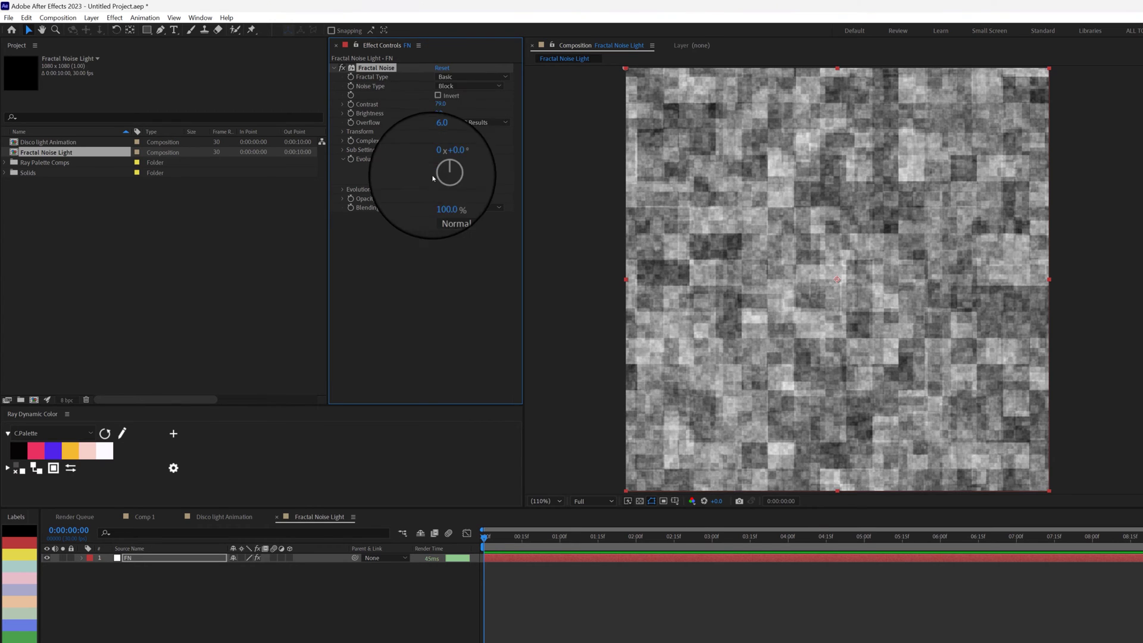
pyautogui.click(441, 113)
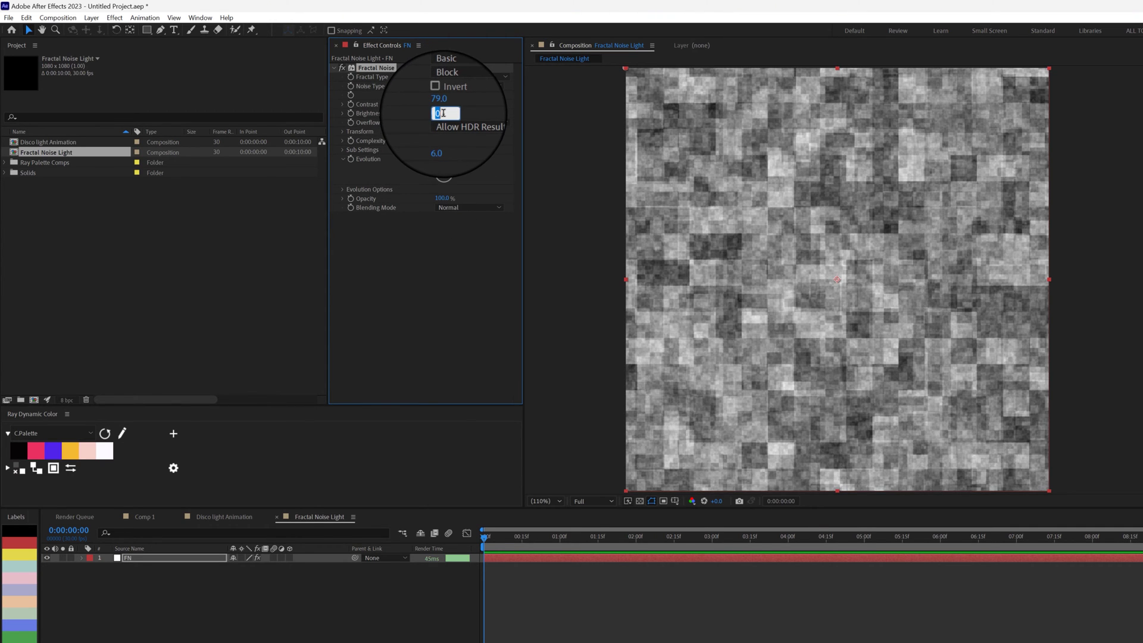
pyautogui.write('10')
pyautogui.press('Return')
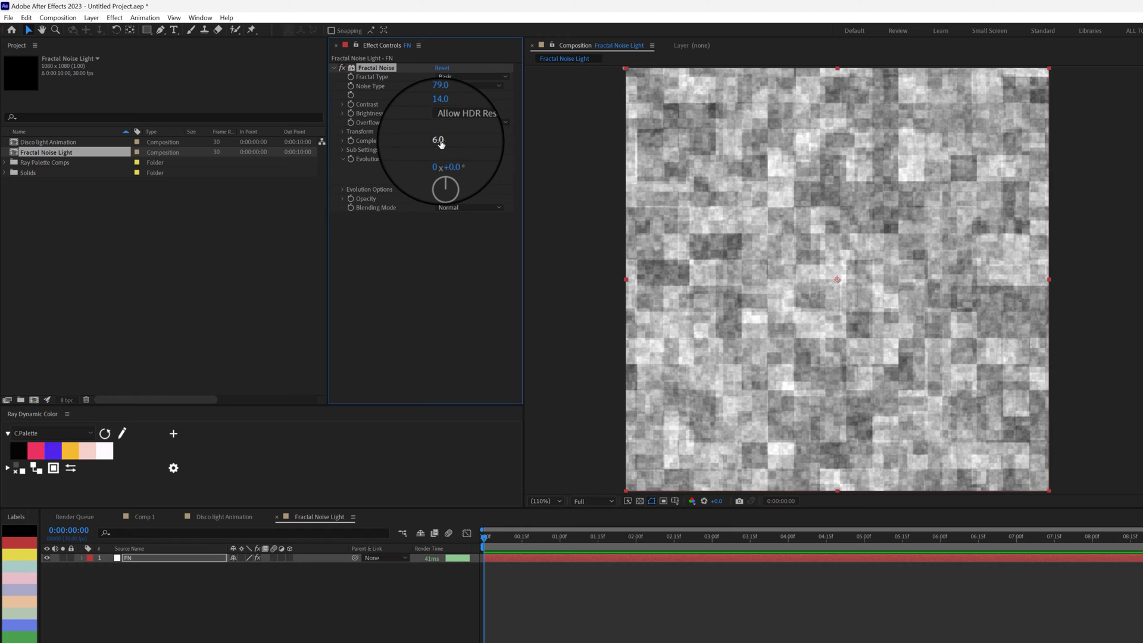
pyautogui.moveTo(407, 140); pyautogui.dragTo(271, 142)
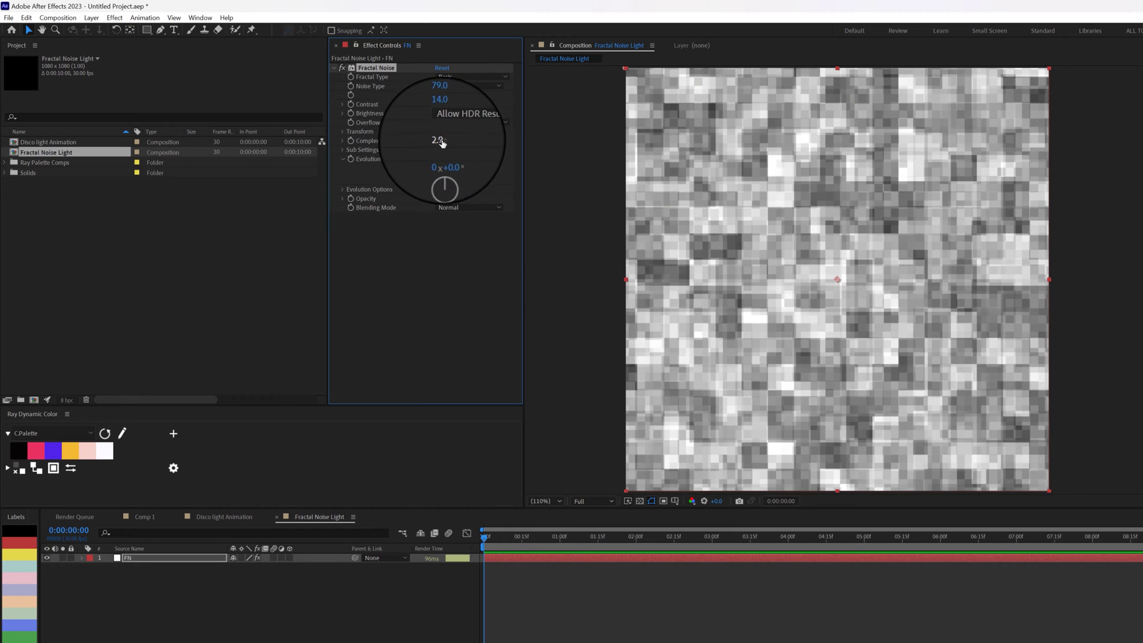
pyautogui.moveTo(440, 142); pyautogui.dragTo(268, 156)
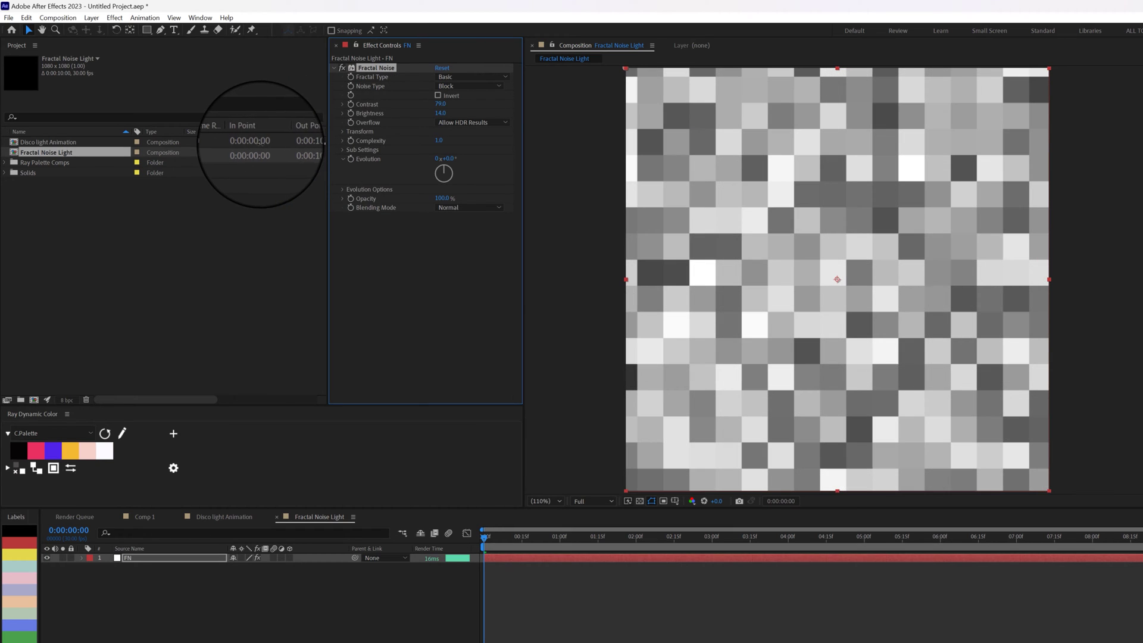
# - Set the Fractal Noise transform Scale to 71
pyautogui.click(343, 132)
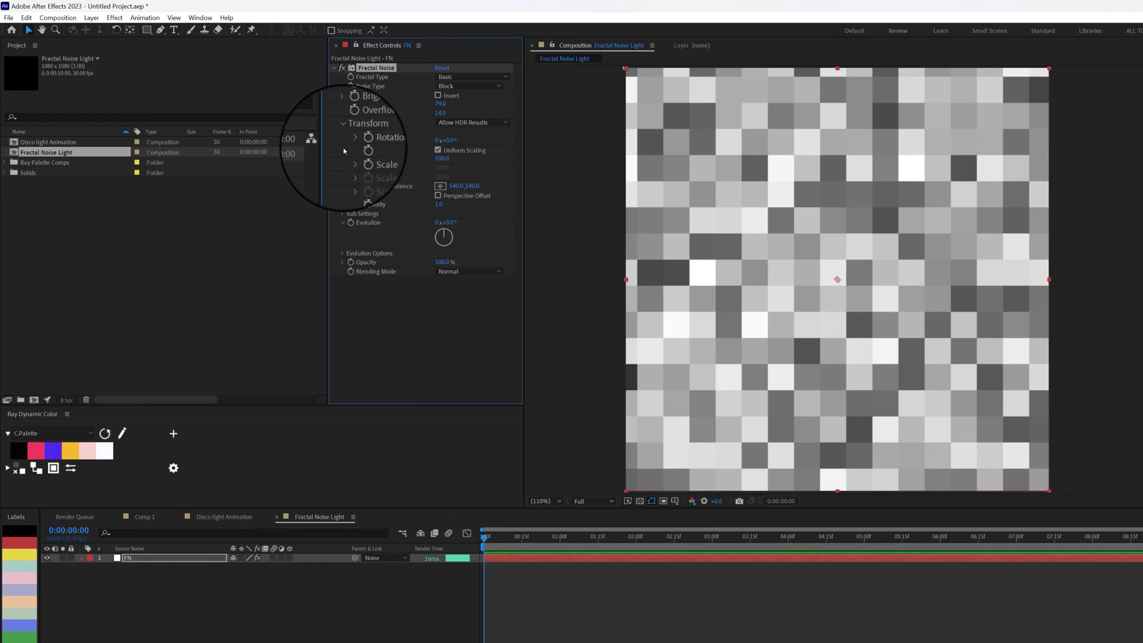
pyautogui.click(442, 158)
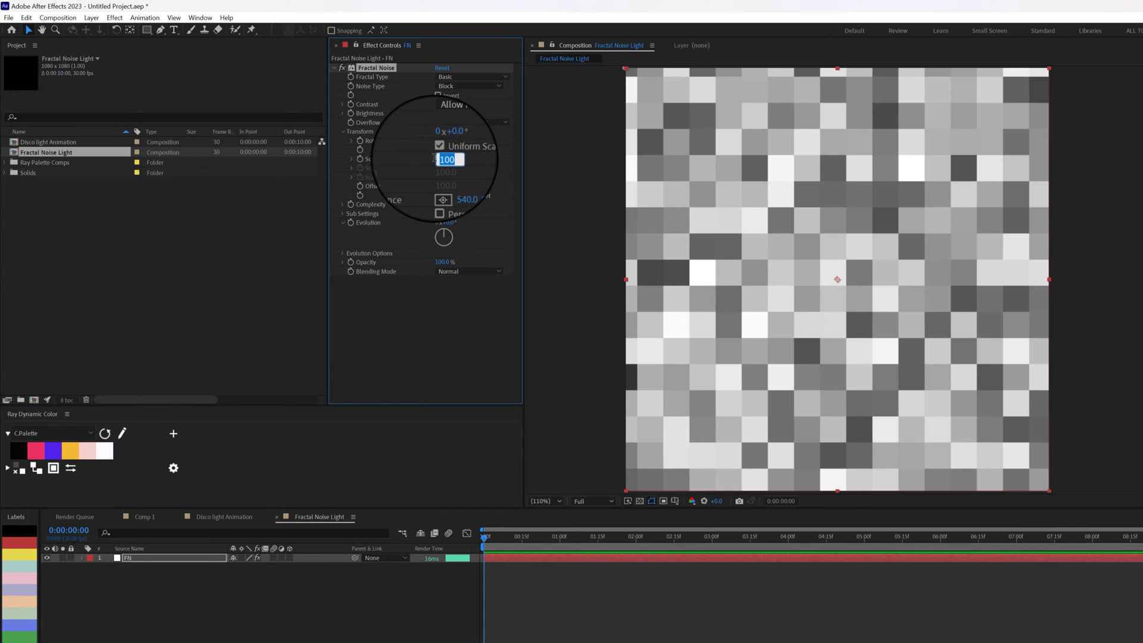
pyautogui.write('71')
pyautogui.press('Return')
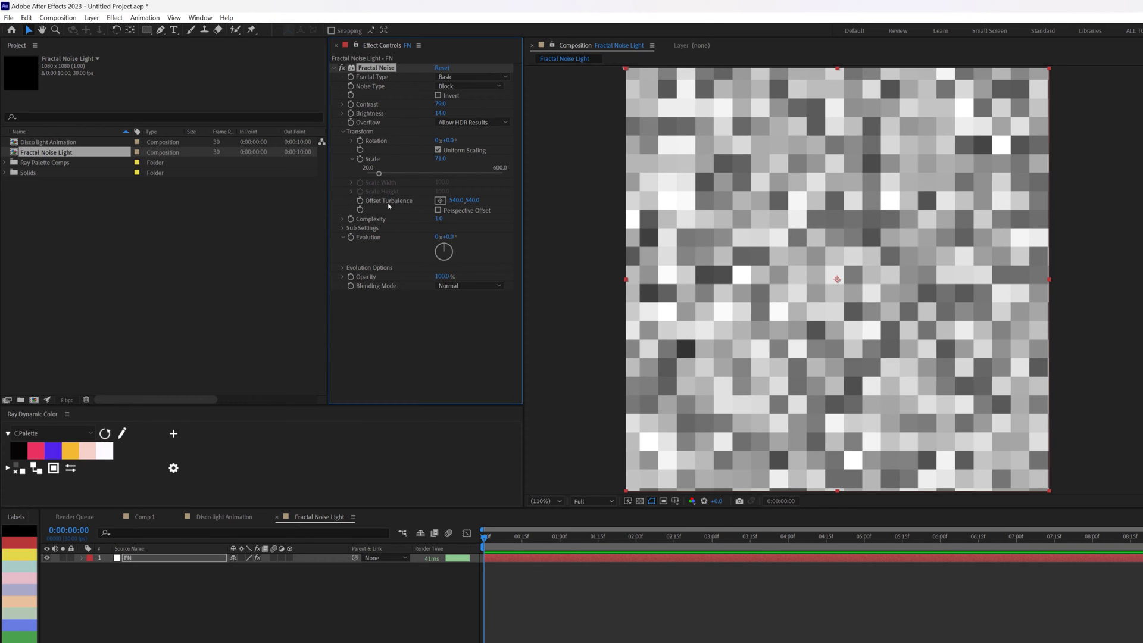
# - Nudge Offset Turbulence to 547 horizontally and 548 vertically, then vary Evolution
pyautogui.moveTo(456, 201); pyautogui.dragTo(471, 200)
pyautogui.click(458, 201)
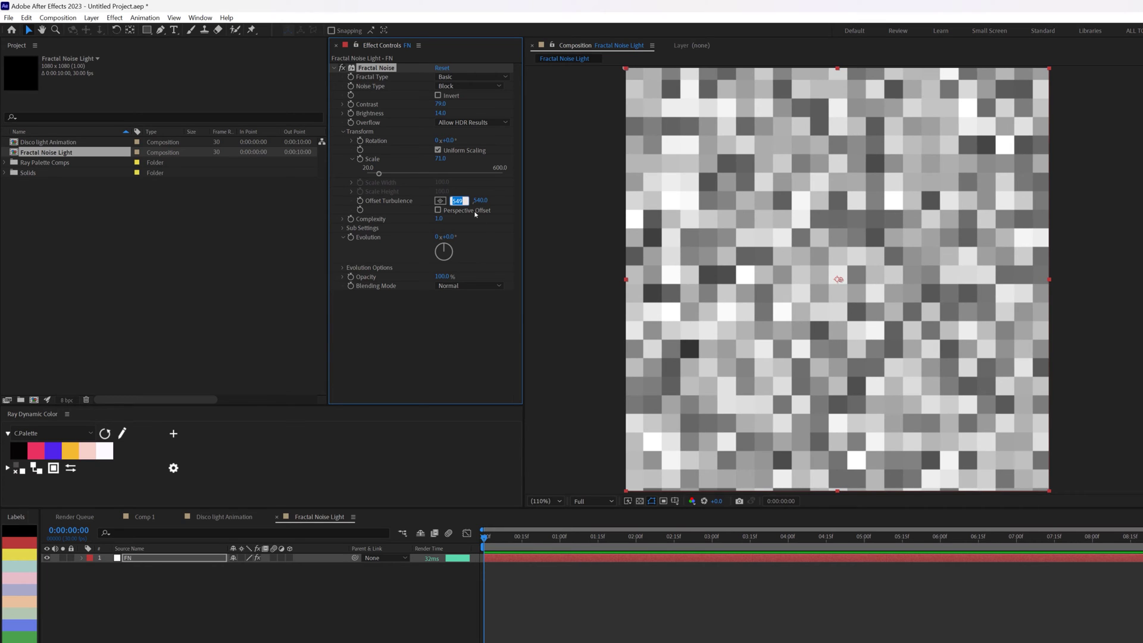
pyautogui.press('Return')
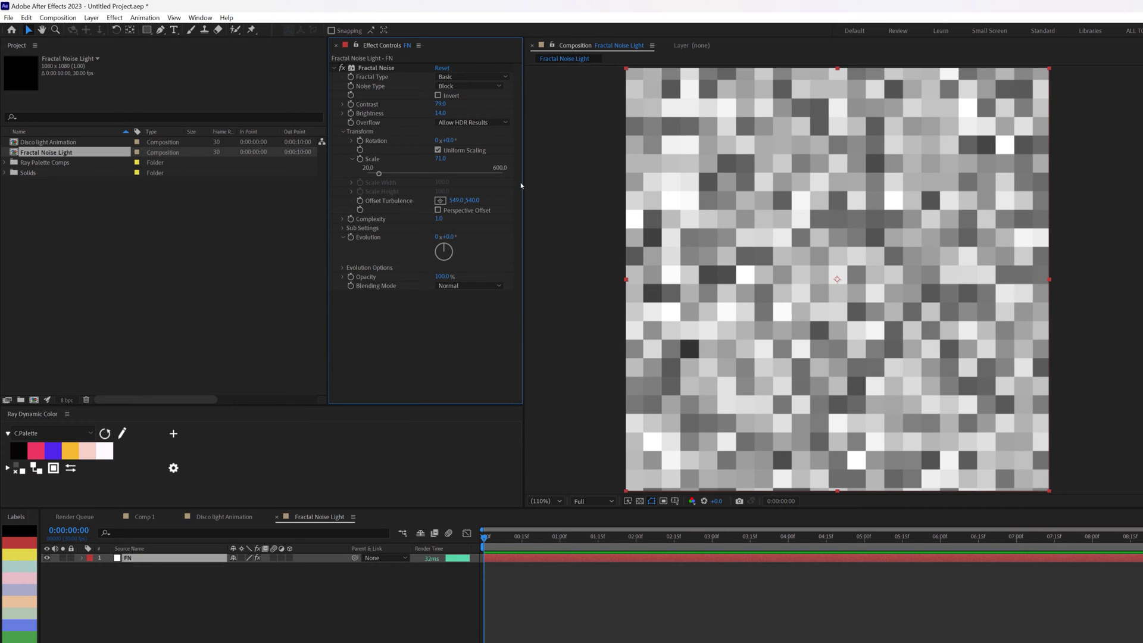
pyautogui.click(457, 201)
pyautogui.press('Down')
pyautogui.press('Down')
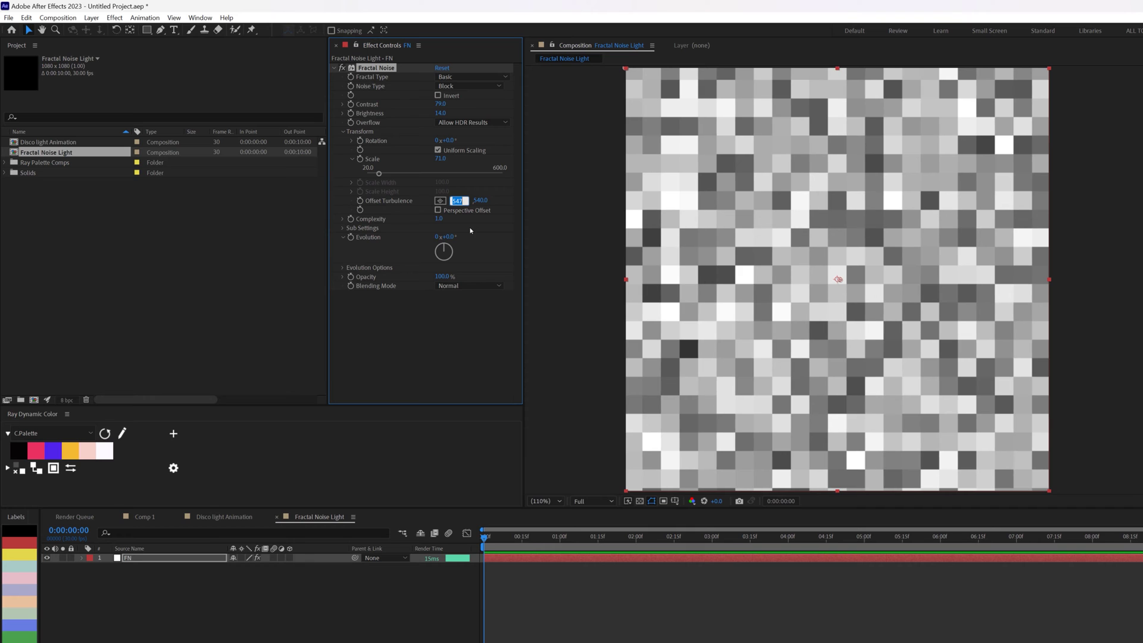
pyautogui.press('Return')
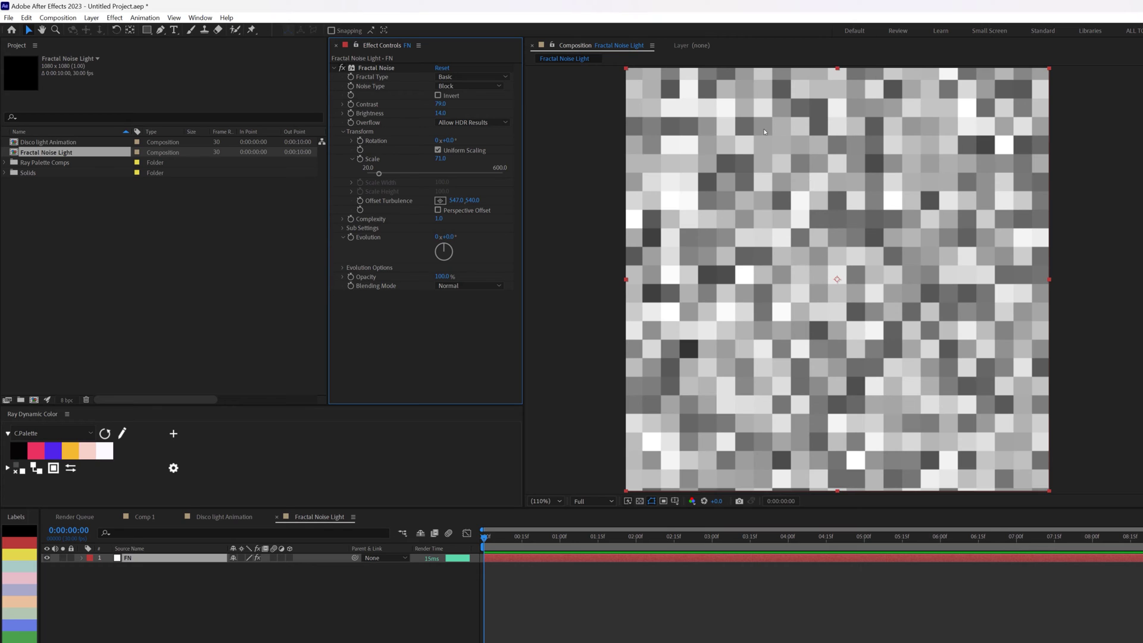
pyautogui.click(473, 201)
pyautogui.press('Up')
pyautogui.press('Up')
pyautogui.press('Up')
pyautogui.press('Up')
pyautogui.press('Up')
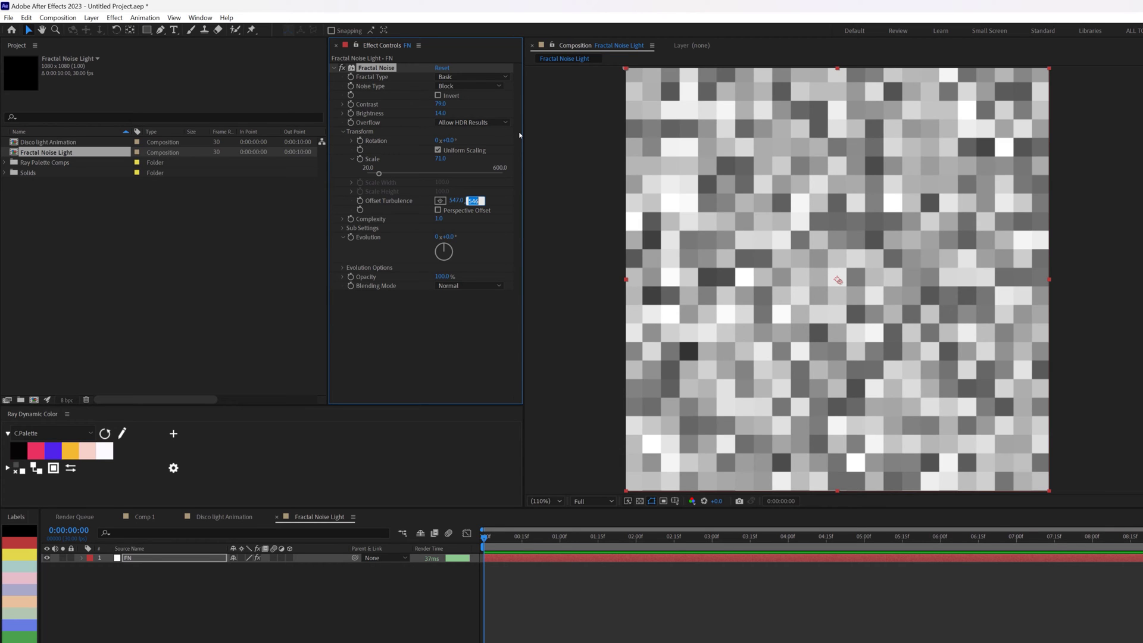
pyautogui.press('Up')
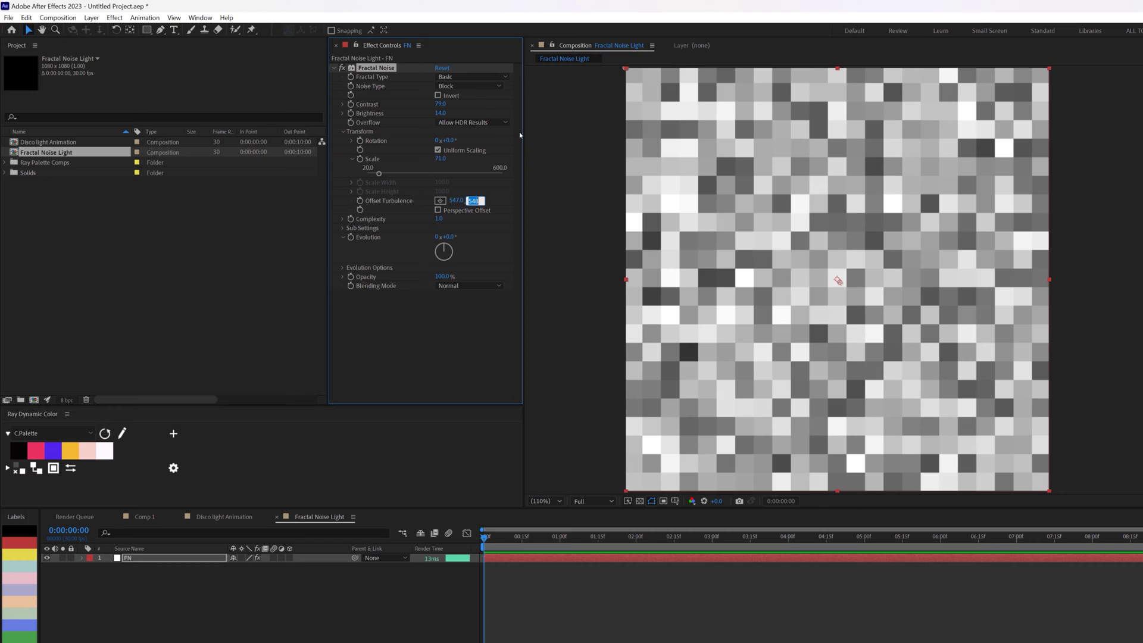
pyautogui.click(422, 245)
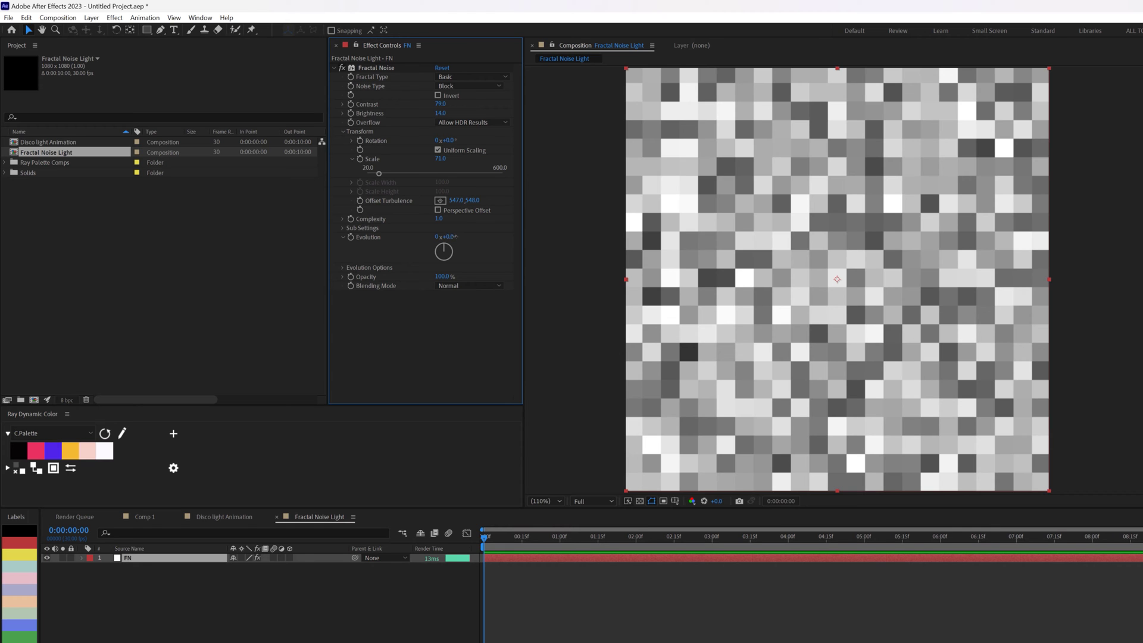
pyautogui.moveTo(448, 237)
pyautogui.mouseDown()
pyautogui.moveTo(510, 239)
pyautogui.moveTo(364, 228)
pyautogui.moveTo(469, 237)
pyautogui.mouseUp()
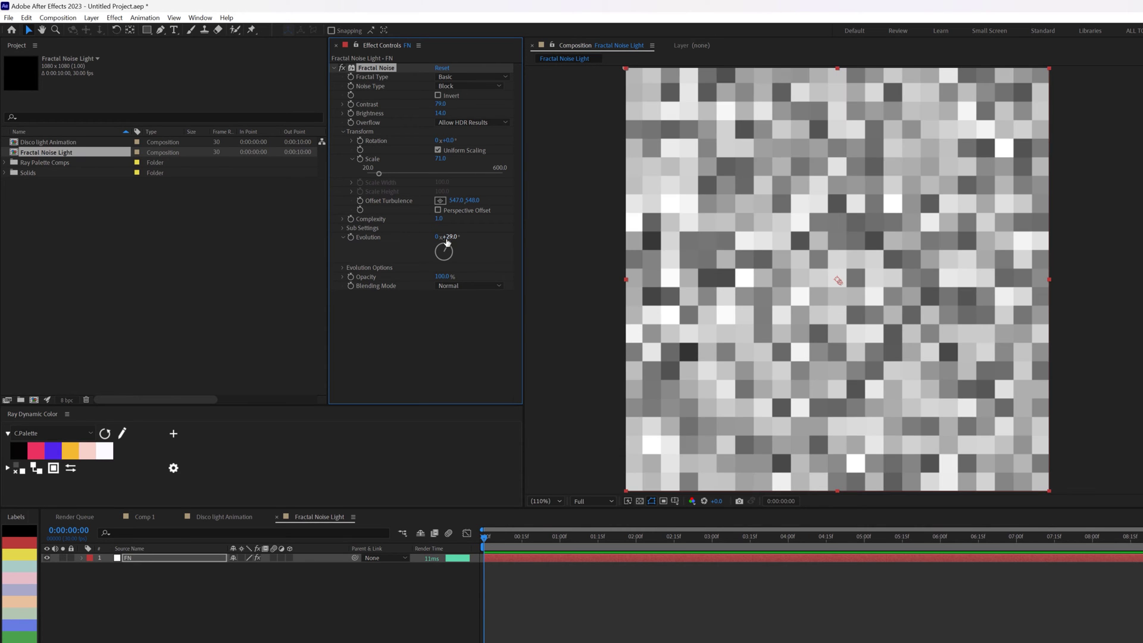
# - Set Evolution to 0° and drive it with the expression time*3, previewing along the timeline
pyautogui.click(445, 238)
pyautogui.write('0')
pyautogui.press('Return')
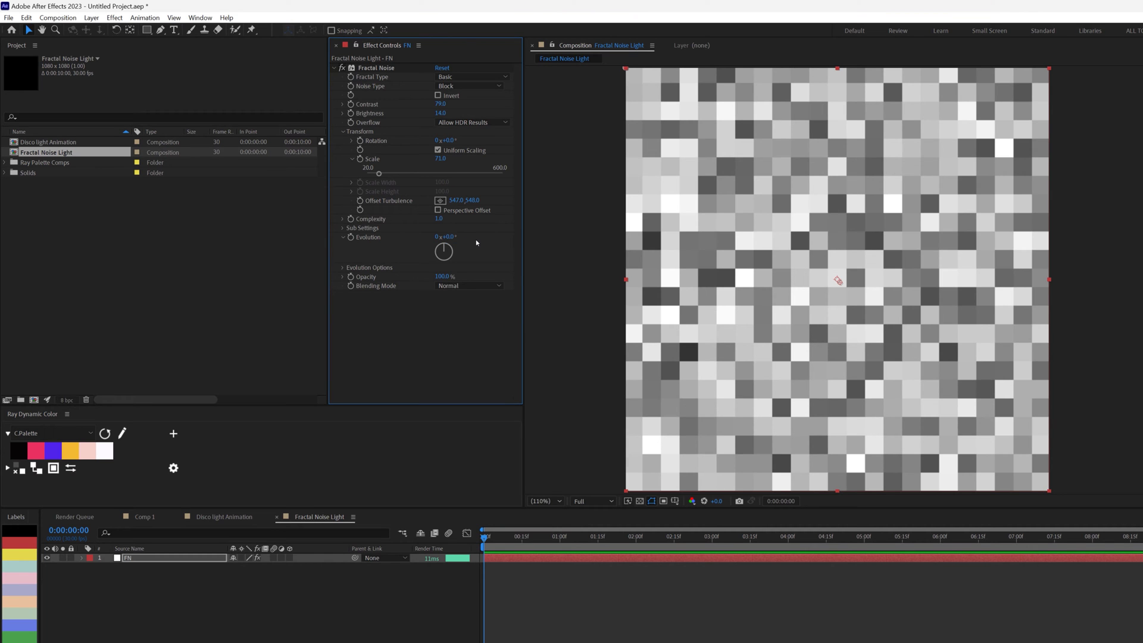
pyautogui.keyDown('alt'); pyautogui.click(351, 238); pyautogui.keyUp('alt')
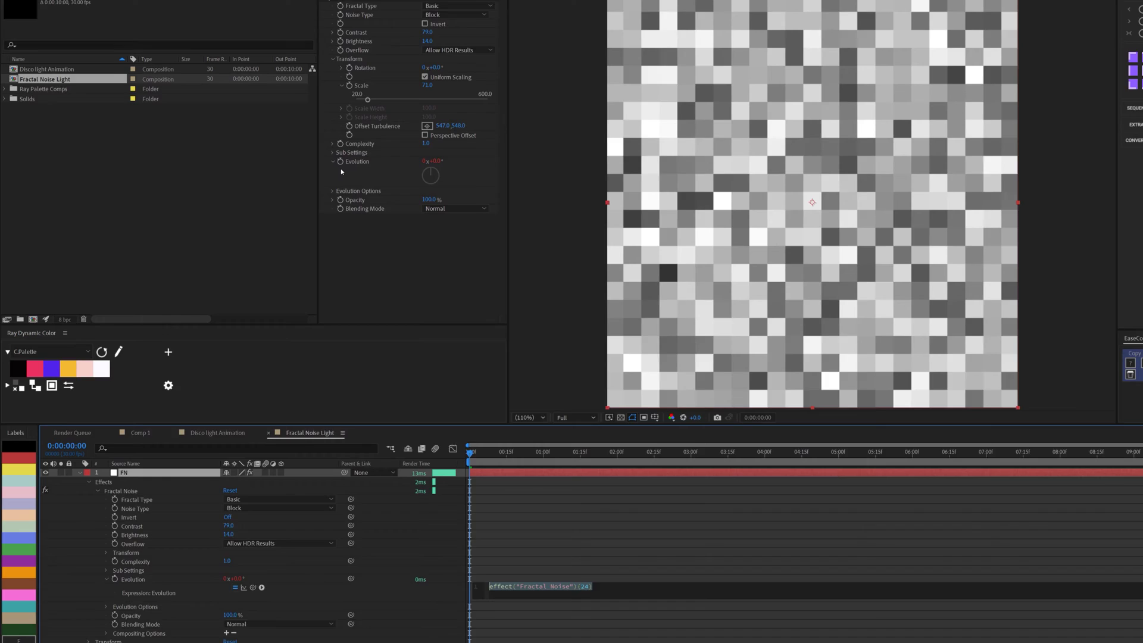
pyautogui.write('ti')
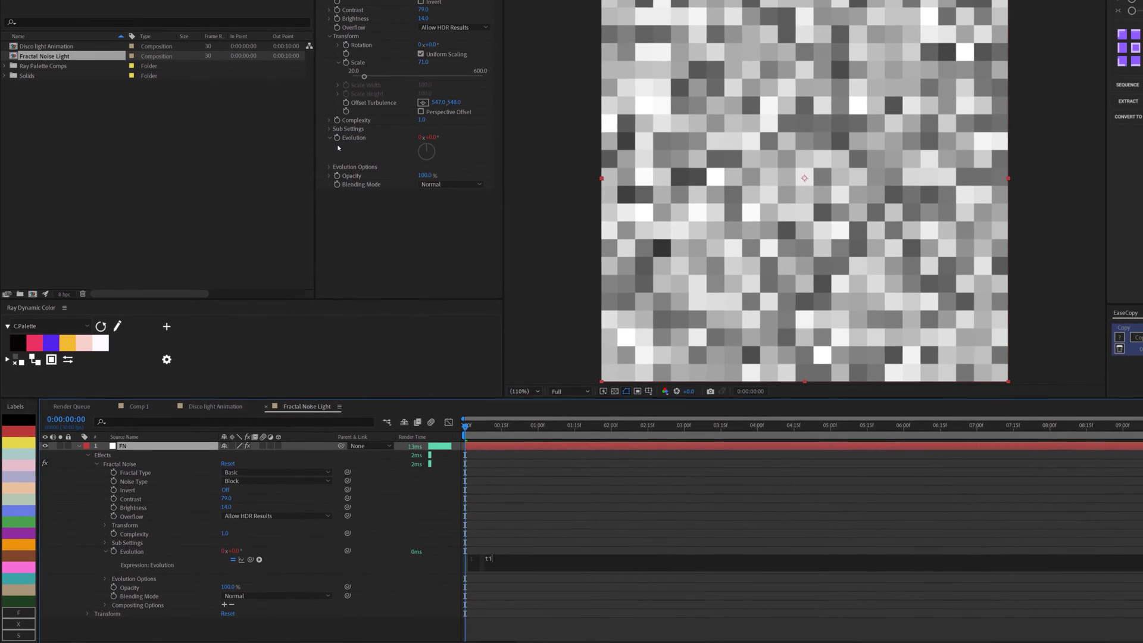
pyautogui.write('me*30')
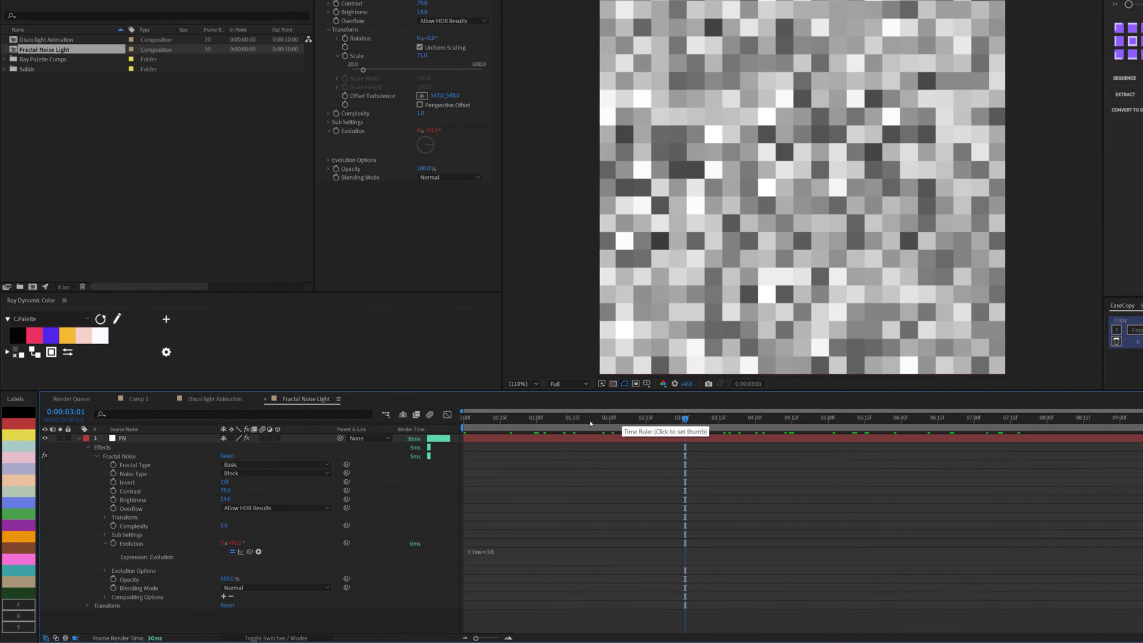
pyautogui.moveTo(595, 423); pyautogui.dragTo(741, 433)
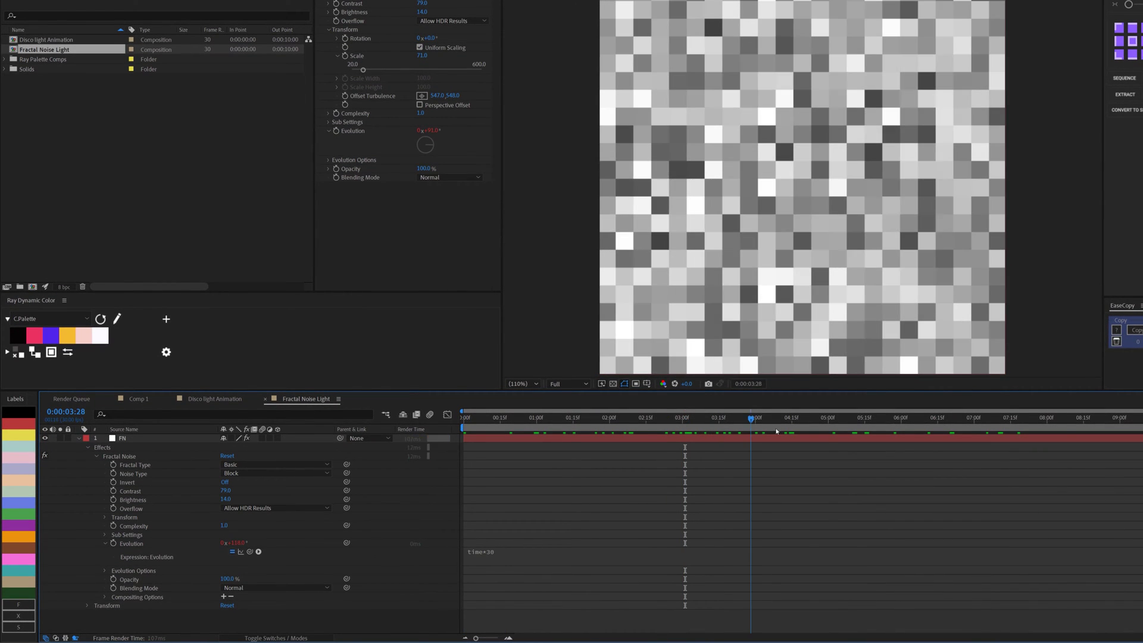
pyautogui.moveTo(984, 429); pyautogui.dragTo(872, 429)
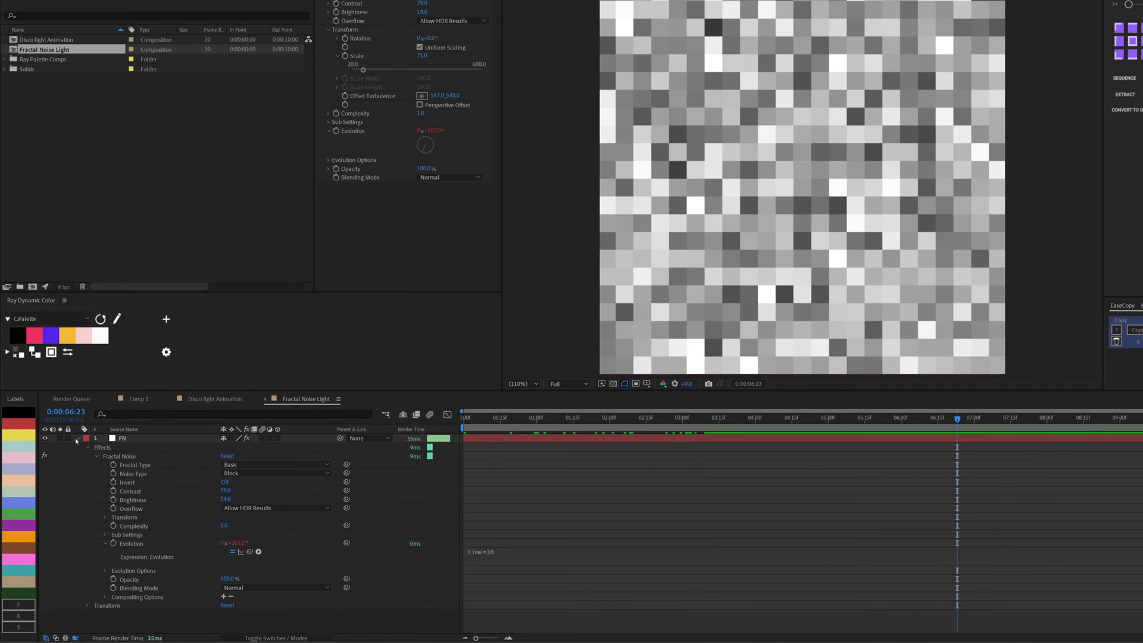
# - Apply Colorama to the FN layer and expand its Output Cycle colour wheel
pyautogui.click(78, 439)
pyautogui.click(143, 441)
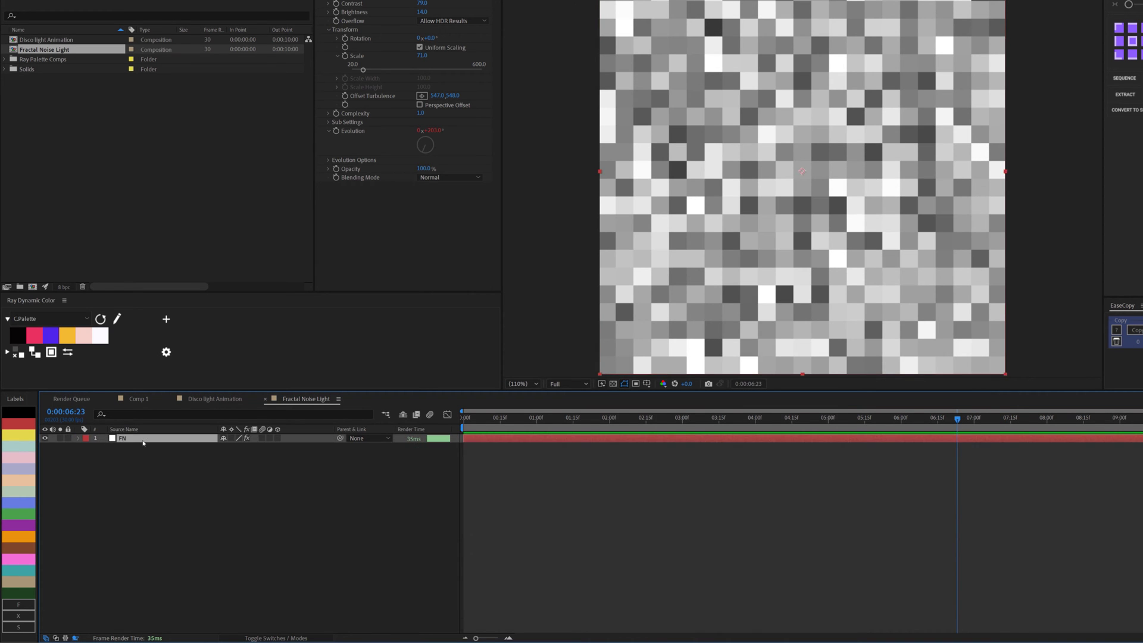
pyautogui.hotkey('ctrl', 'space')
pyautogui.write('color')
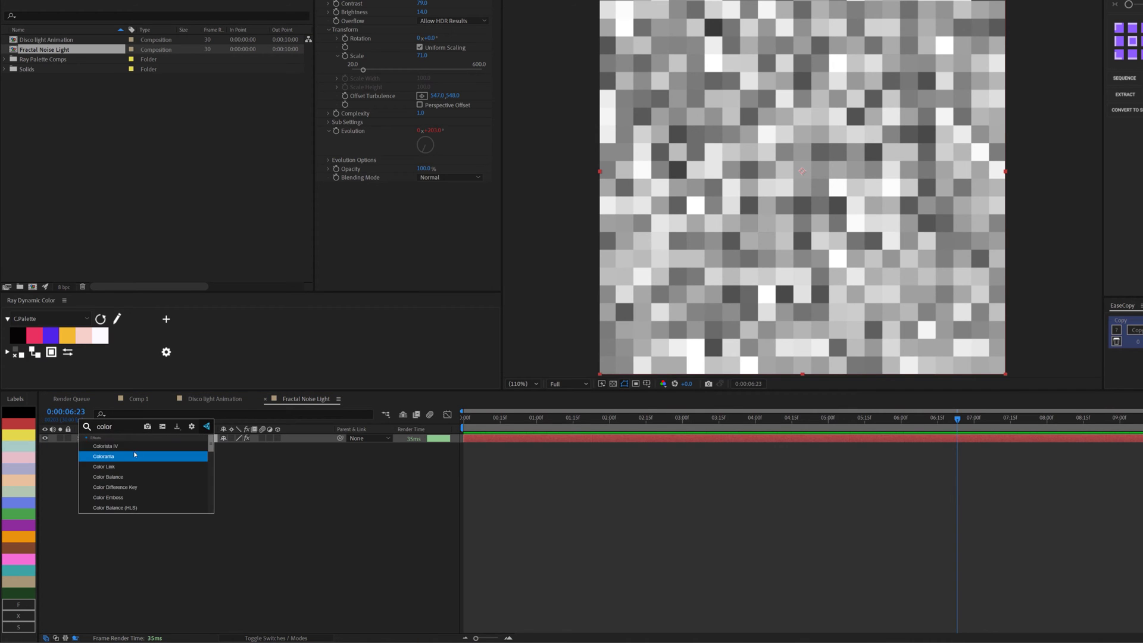
pyautogui.click(145, 456)
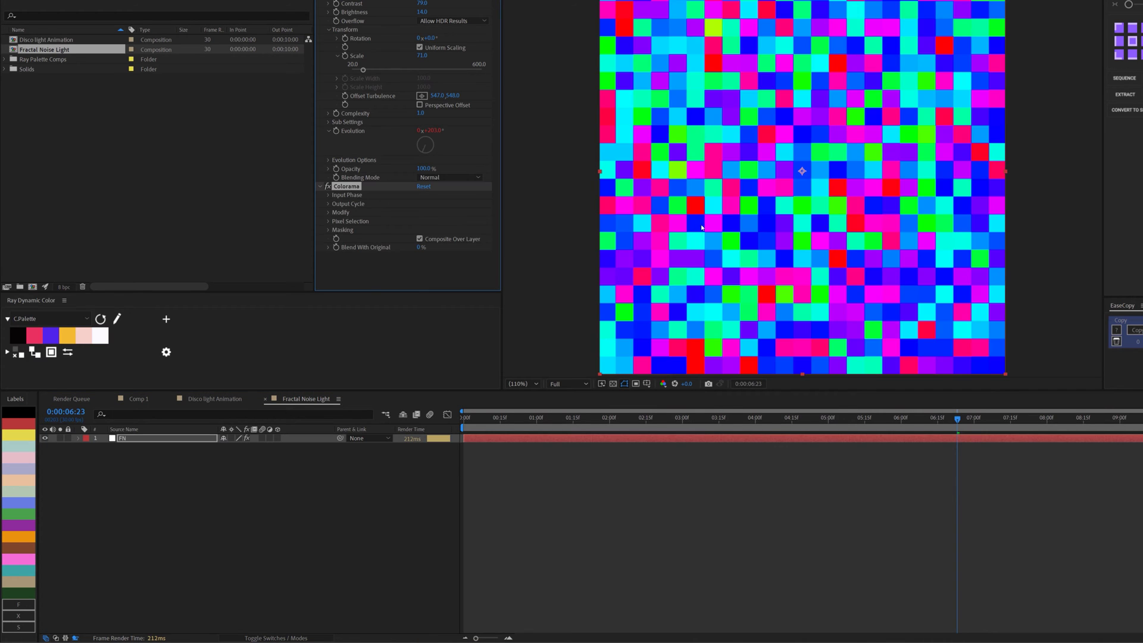
pyautogui.moveTo(709, 417)
pyautogui.mouseDown()
pyautogui.moveTo(574, 415)
pyautogui.moveTo(863, 417)
pyautogui.moveTo(690, 421)
pyautogui.mouseUp()
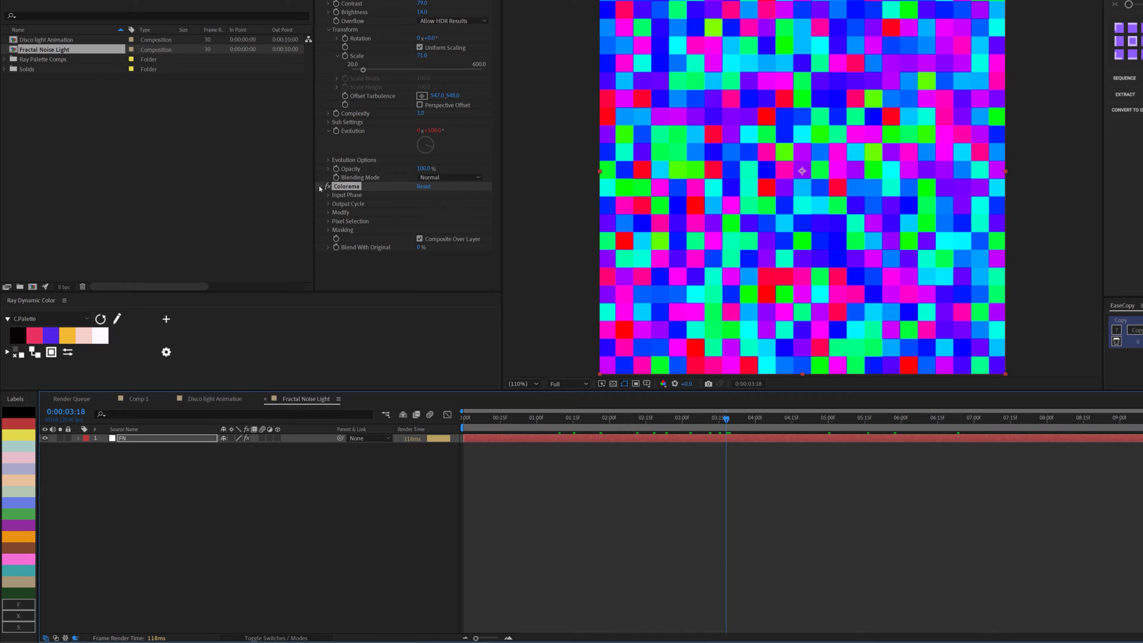
pyautogui.click(328, 203)
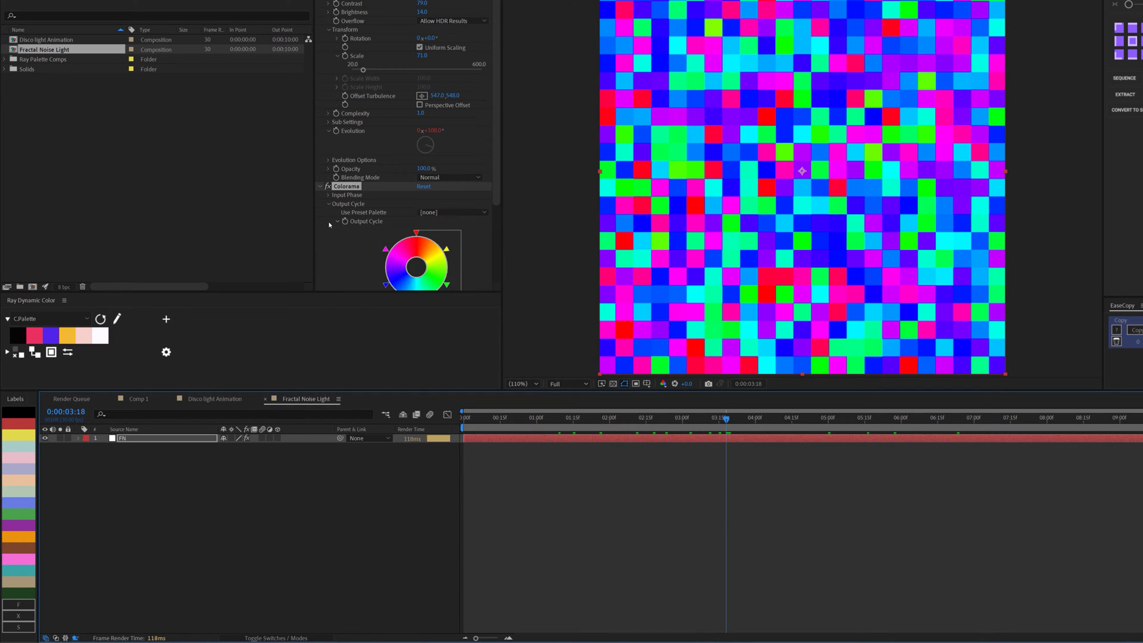
# - Recolour the cyan Output Cycle stop to black (Hue 213, Sat 65, Lum 0)
pyautogui.scroll(-3, 328, 224)
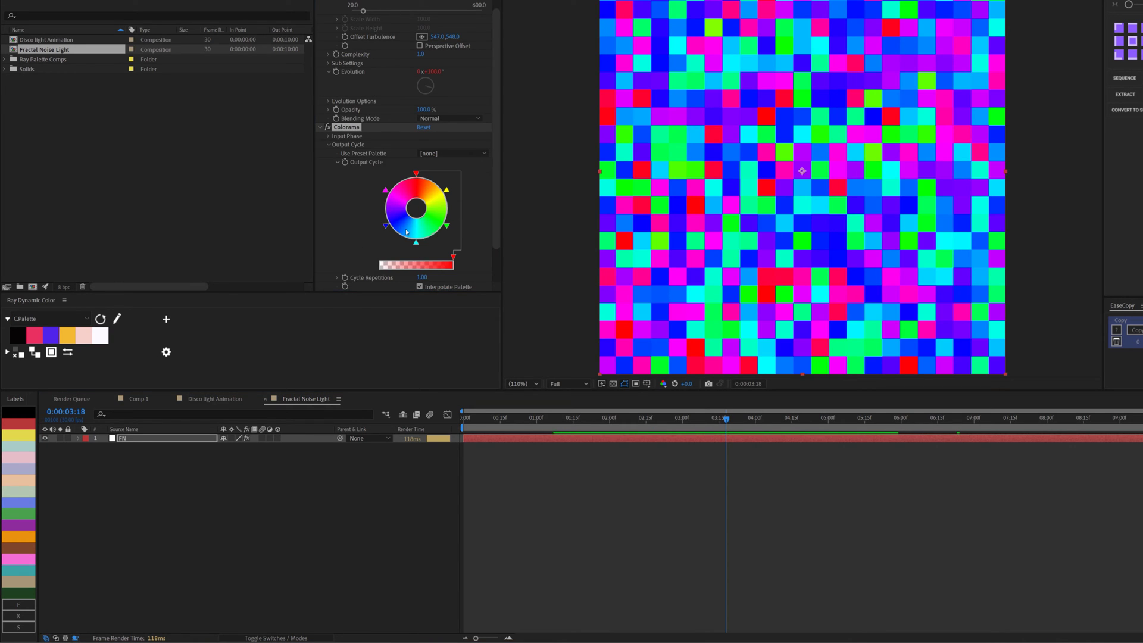
pyautogui.click(417, 242)
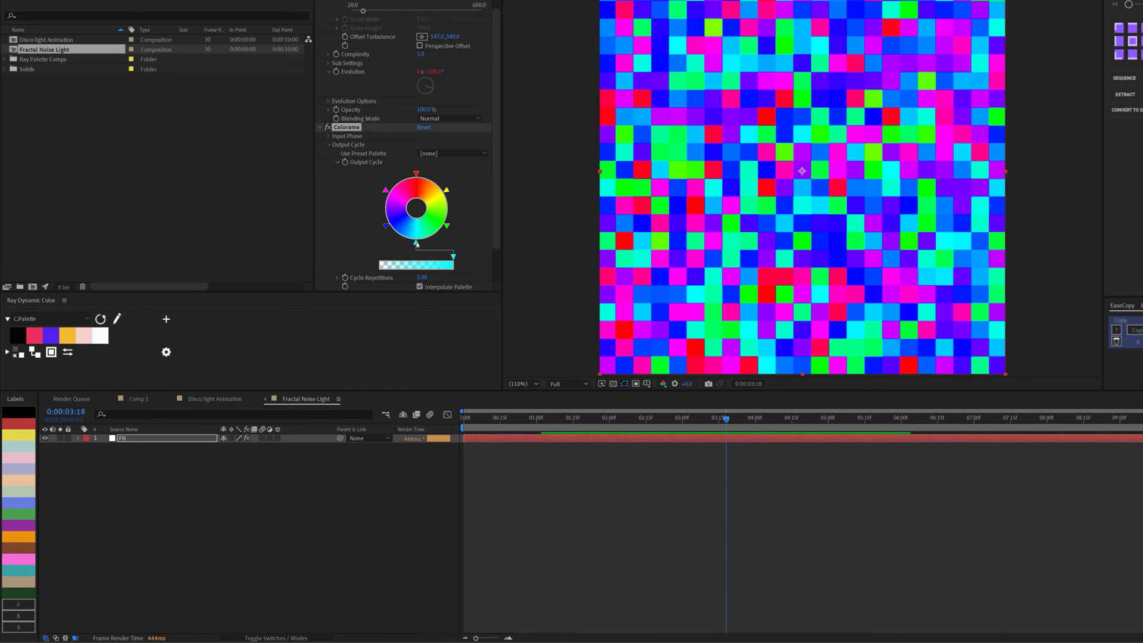
pyautogui.doubleClick(416, 243)
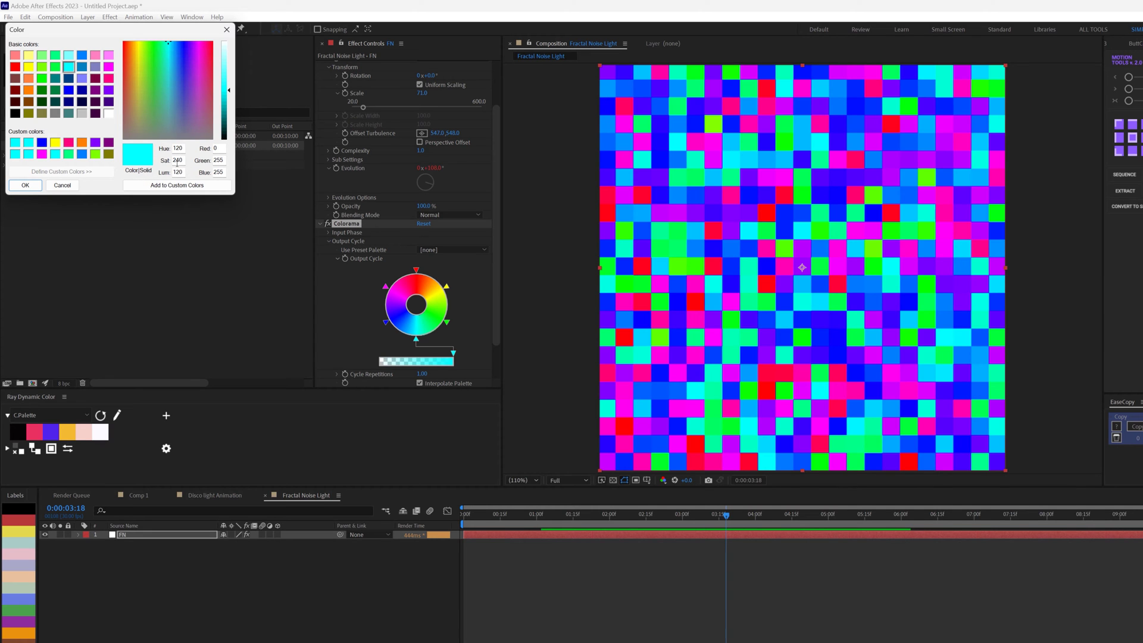
pyautogui.moveTo(183, 147); pyautogui.dragTo(168, 148)
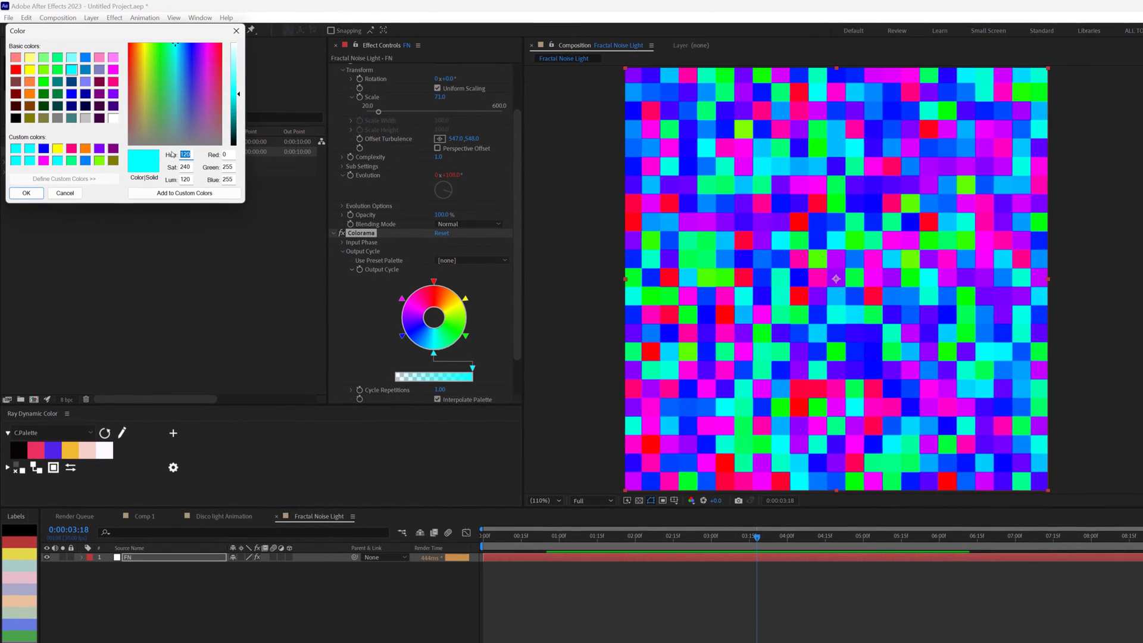
pyautogui.write('213')
pyautogui.press('Tab')
pyautogui.write('65')
pyautogui.press('Tab')
pyautogui.write('0')
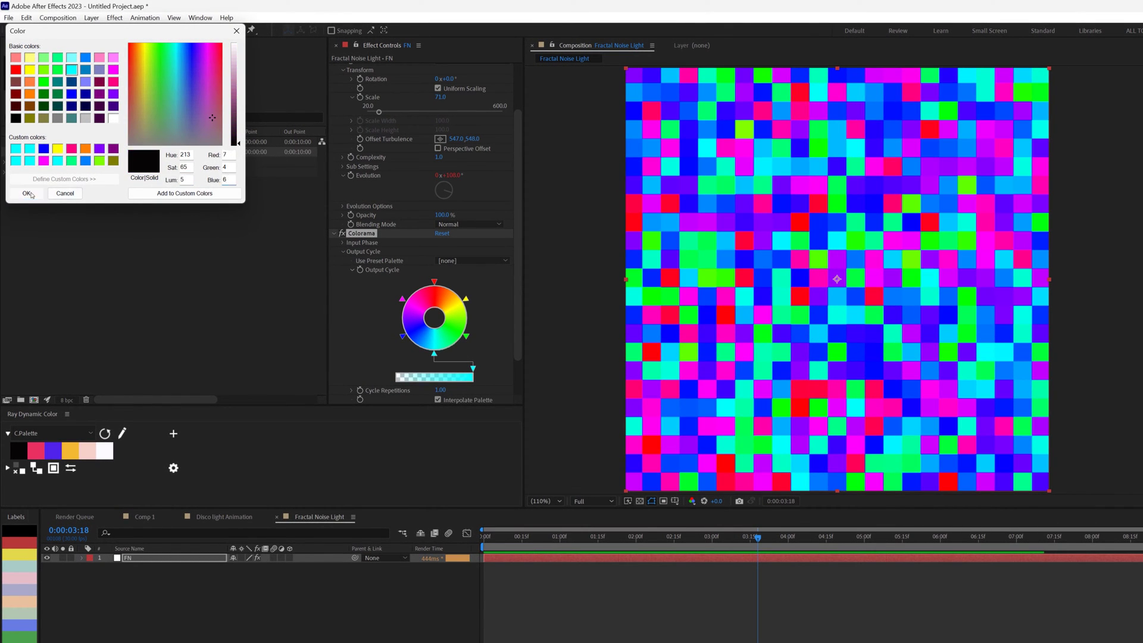
pyautogui.click(26, 193)
# - Make the green stop greyish (Hue 204, Sat 16) and recolour the gold stop (214, Lum 137)
pyautogui.doubleClick(466, 337)
pyautogui.moveTo(191, 155); pyautogui.dragTo(169, 155)
pyautogui.write('204')
pyautogui.press('Tab')
pyautogui.write('16')
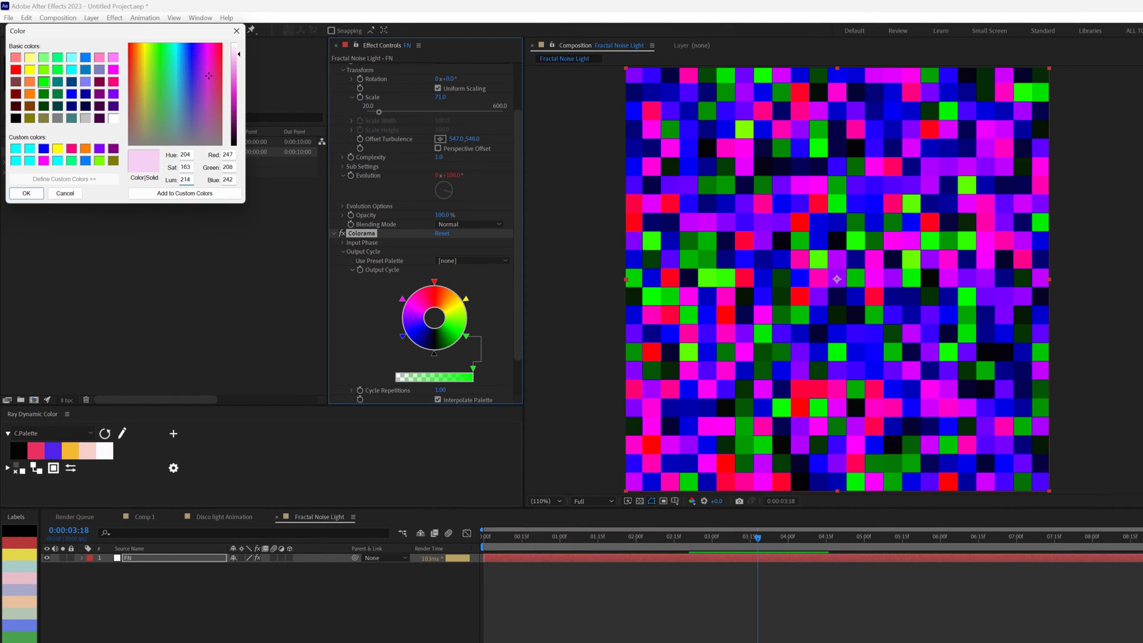
pyautogui.click(27, 193)
pyautogui.doubleClick(465, 299)
pyautogui.write('214')
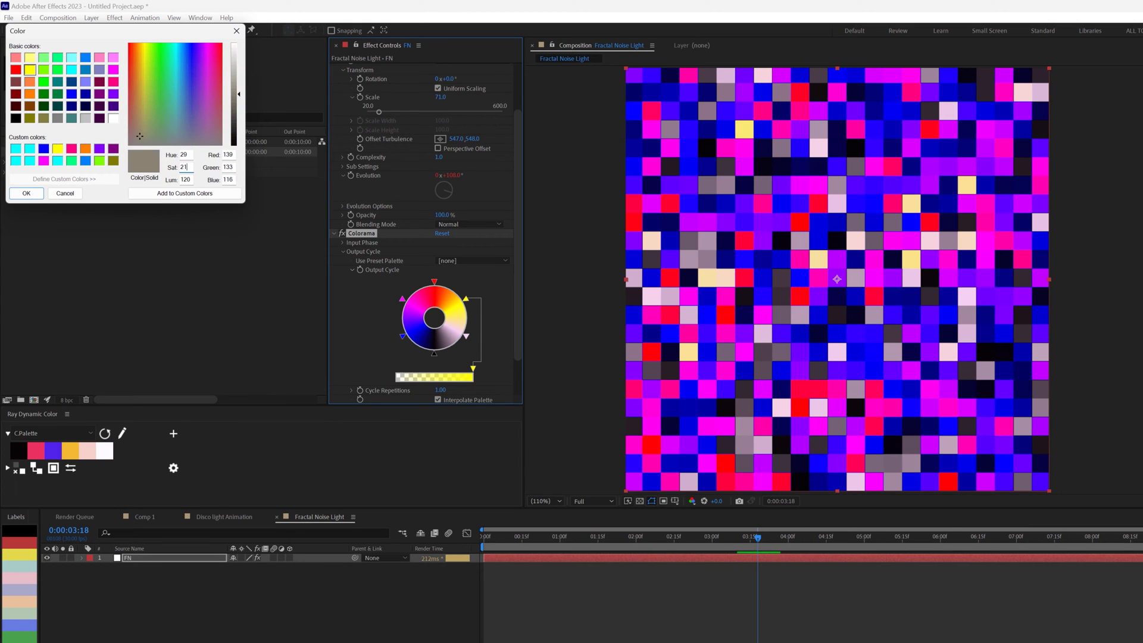
pyautogui.press('Tab')
pyautogui.write('137')
pyautogui.click(27, 194)
# - Turn the red stop pink (Lum 138) and soften the blue stop to 200 and Lum 126
pyautogui.doubleClick(434, 283)
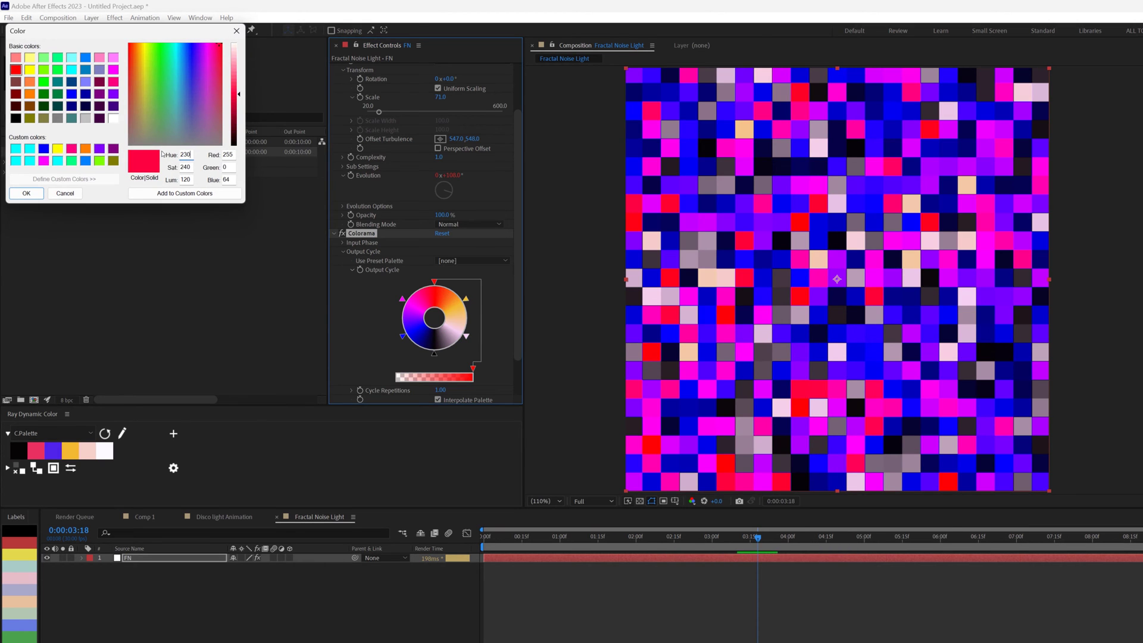
pyautogui.click(219, 55)
pyautogui.doubleClick(179, 181)
pyautogui.write('138')
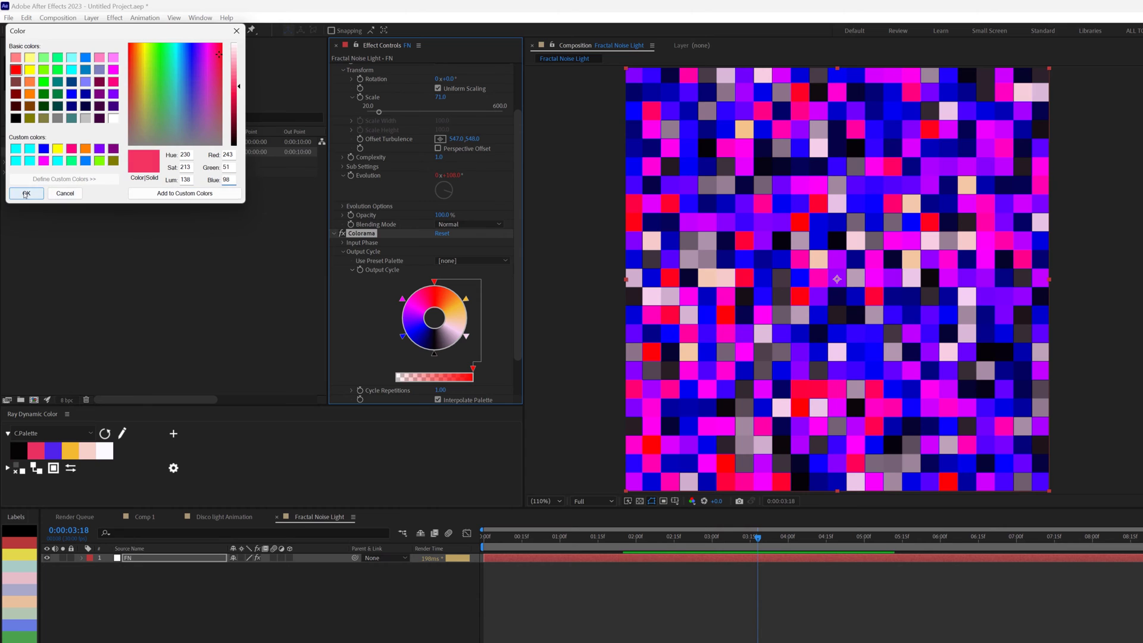
pyautogui.click(27, 193)
pyautogui.doubleClick(402, 336)
pyautogui.doubleClick(185, 167)
pyautogui.moveTo(184, 165); pyautogui.dragTo(179, 166)
pyautogui.write('200')
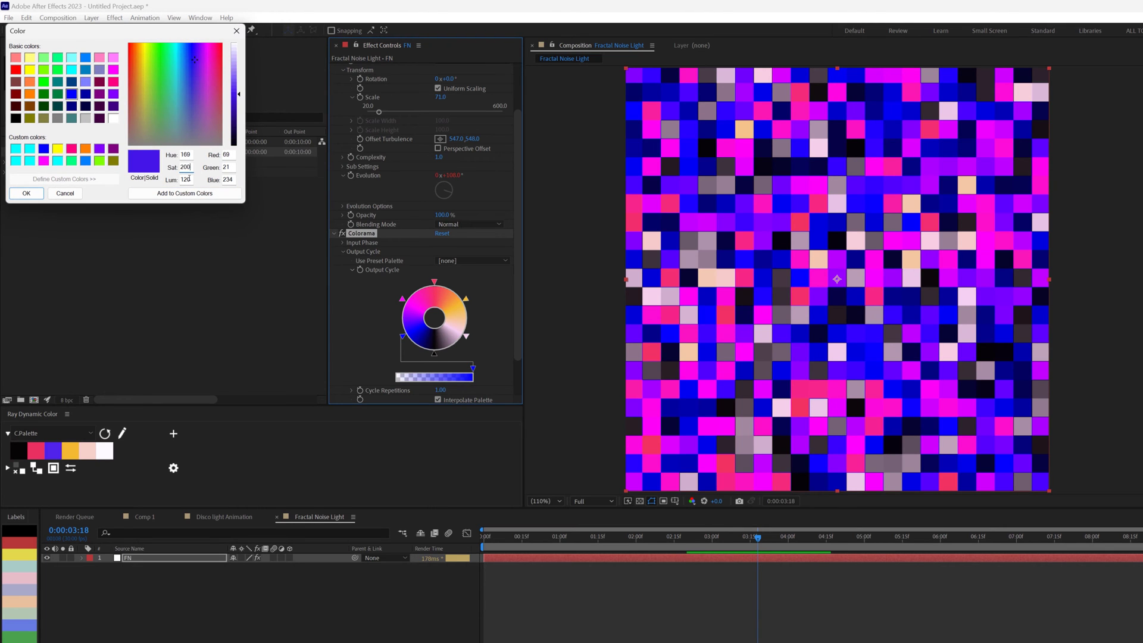
pyautogui.press('Tab')
pyautogui.write('126')
pyautogui.click(26, 192)
# - Recolour the magenta stop to white (Hue 160, Sat 0, Lum 240)
pyautogui.click(403, 300)
pyautogui.doubleClick(403, 301)
pyautogui.doubleClick(185, 154)
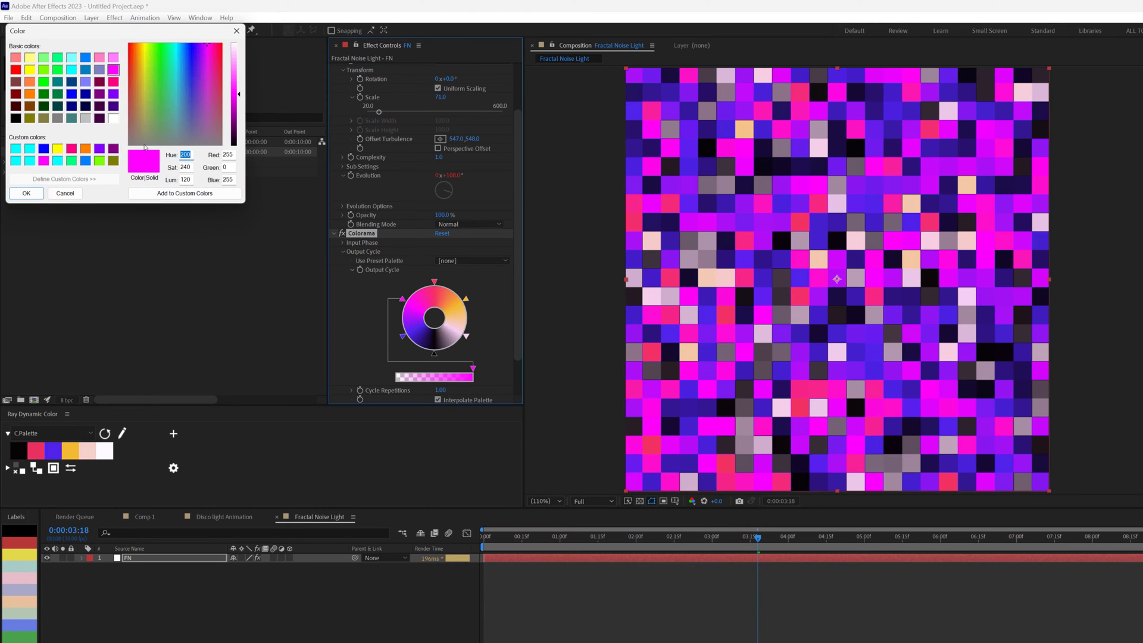
pyautogui.write('160')
pyautogui.press('Tab')
pyautogui.write('0')
pyautogui.press('Tab')
pyautogui.write('240')
pyautogui.click(25, 194)
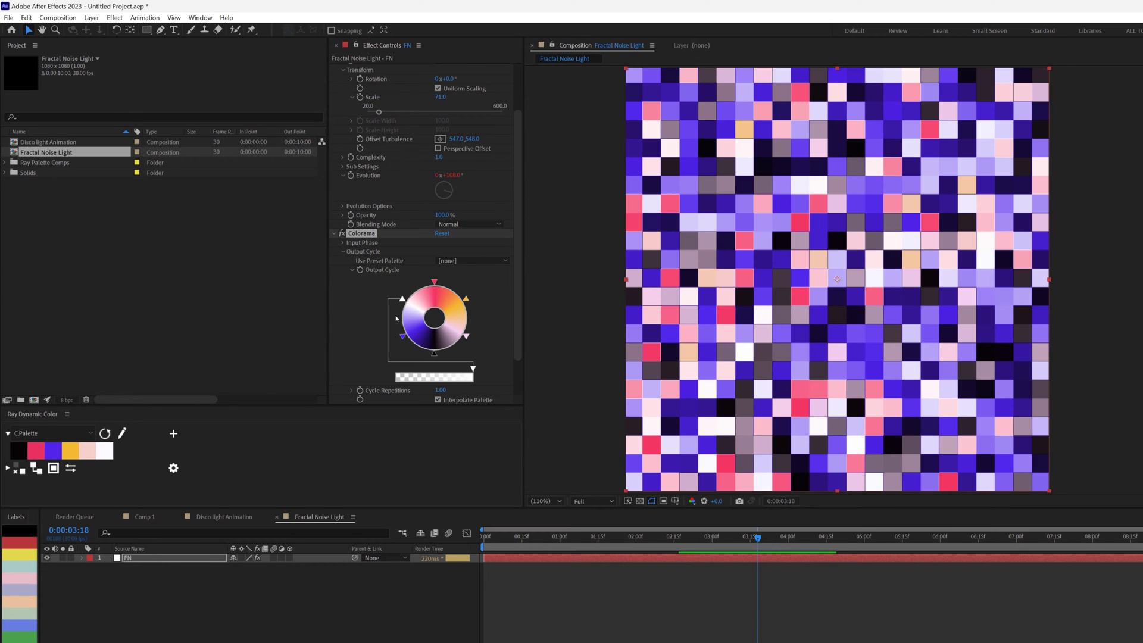
# - Move the white, pink and black stops around the wheel and set Cycle Repetitions to 5.40
pyautogui.moveTo(403, 299); pyautogui.dragTo(454, 284)
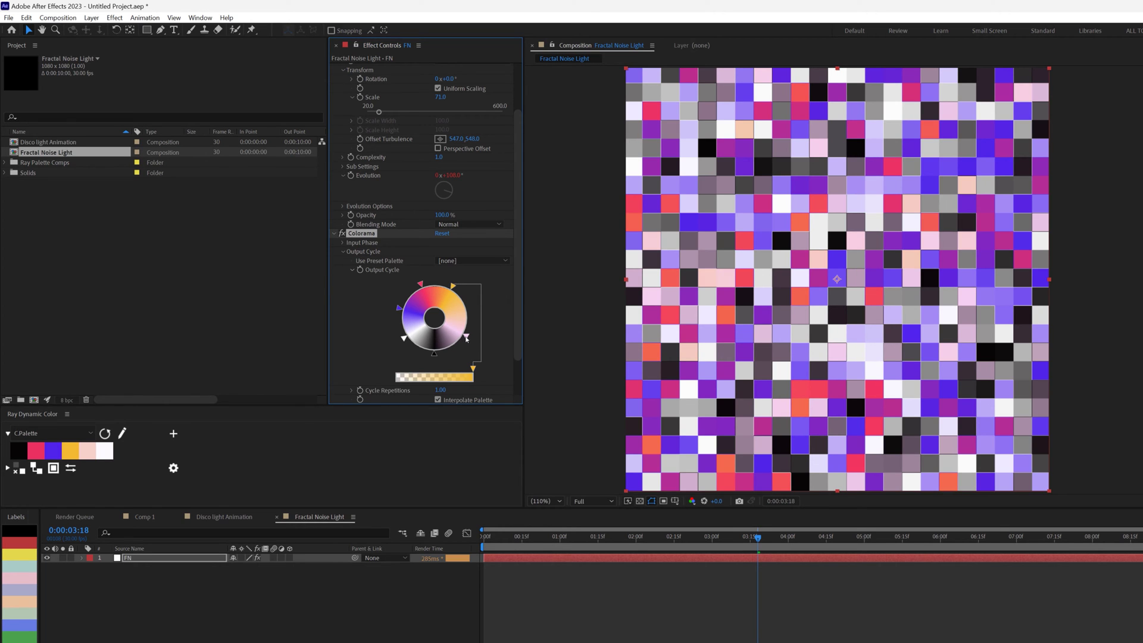
pyautogui.moveTo(466, 338); pyautogui.dragTo(469, 320)
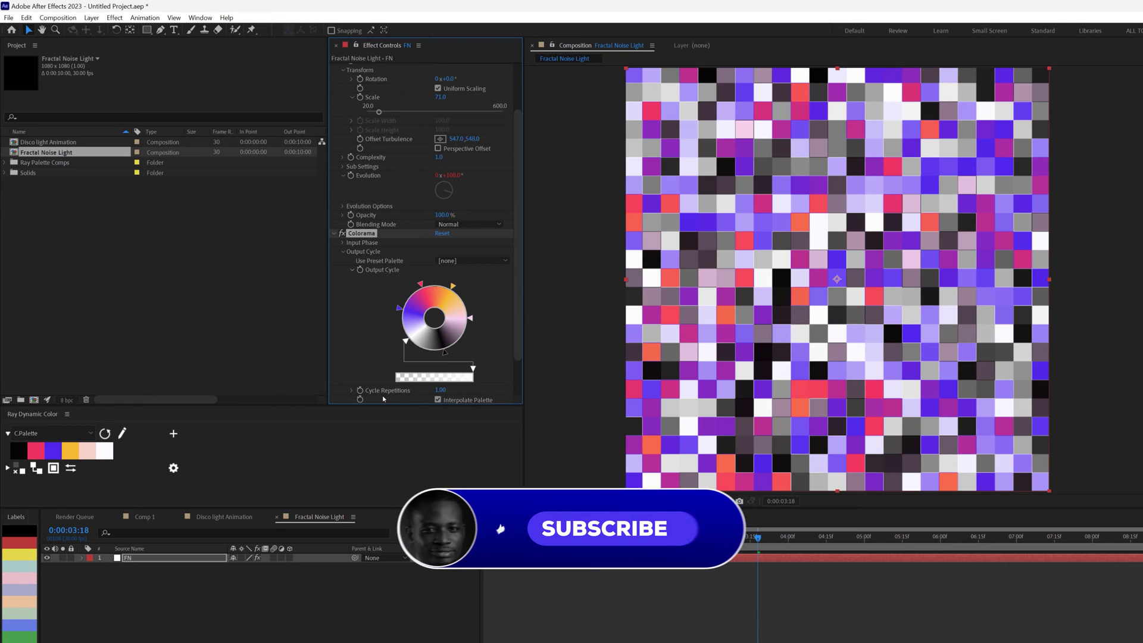
pyautogui.moveTo(442, 392); pyautogui.dragTo(473, 394)
pyautogui.click(441, 390)
pyautogui.write('5.5')
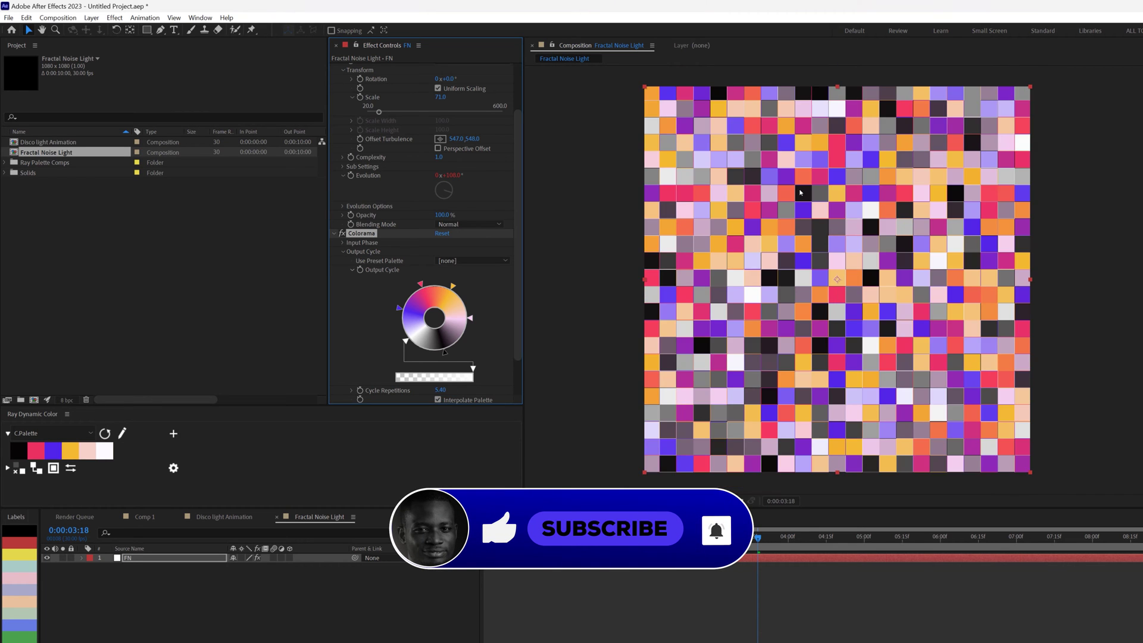
pyautogui.scroll(1, 842, 183)
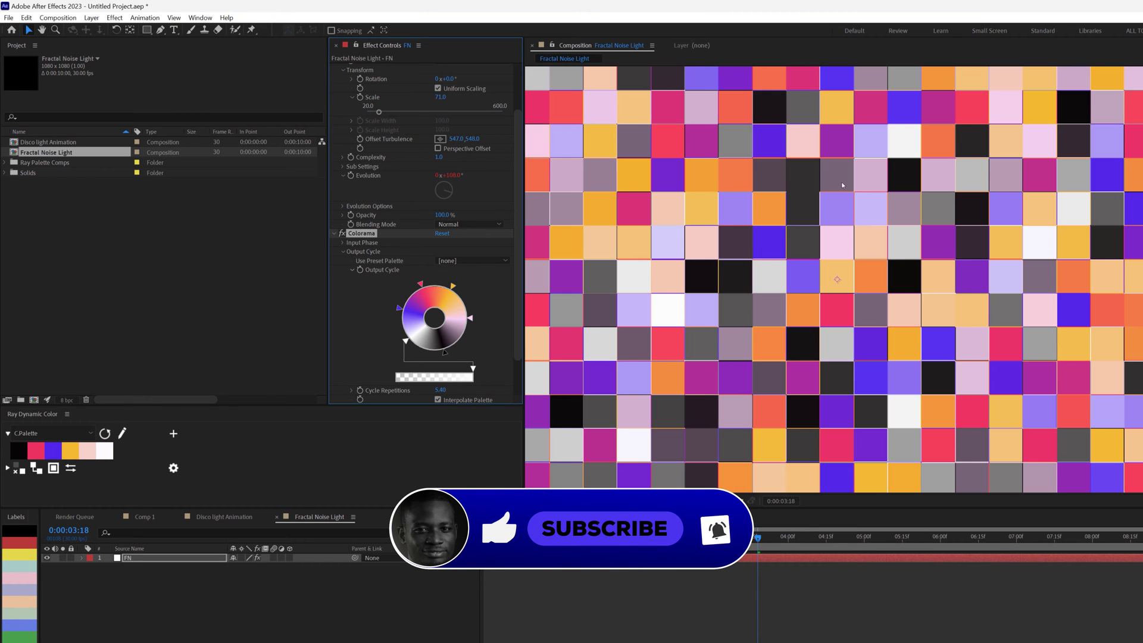
pyautogui.scroll(-1, 855, 224)
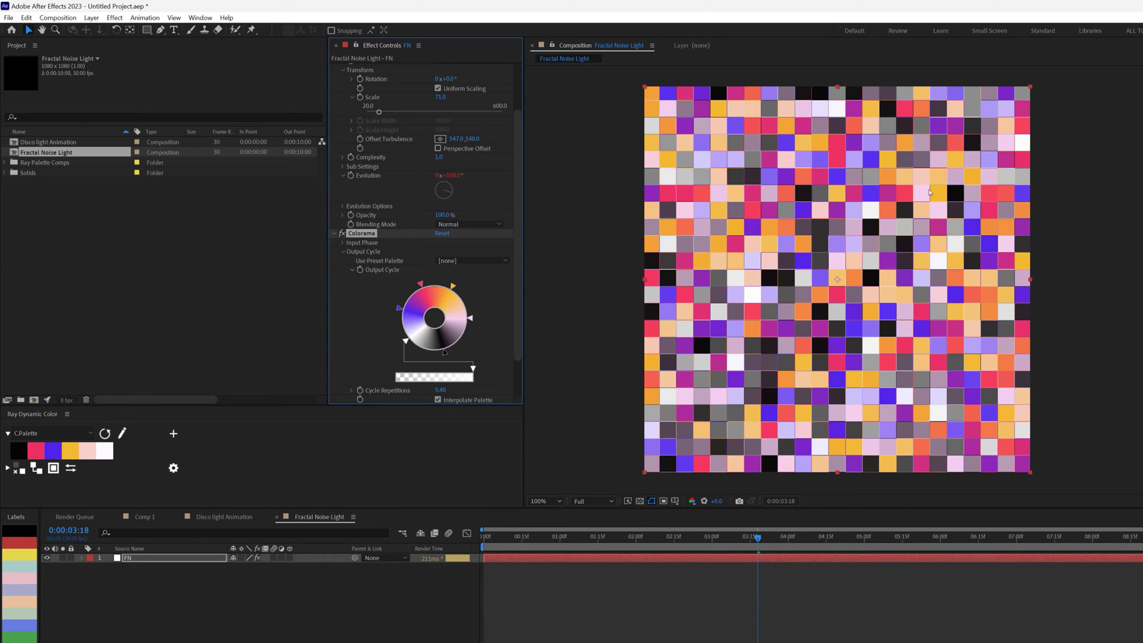
# - Collapse the effect settings and add the Fractal Noise Light comp as a layer in Disco light Animation
pyautogui.click(334, 233)
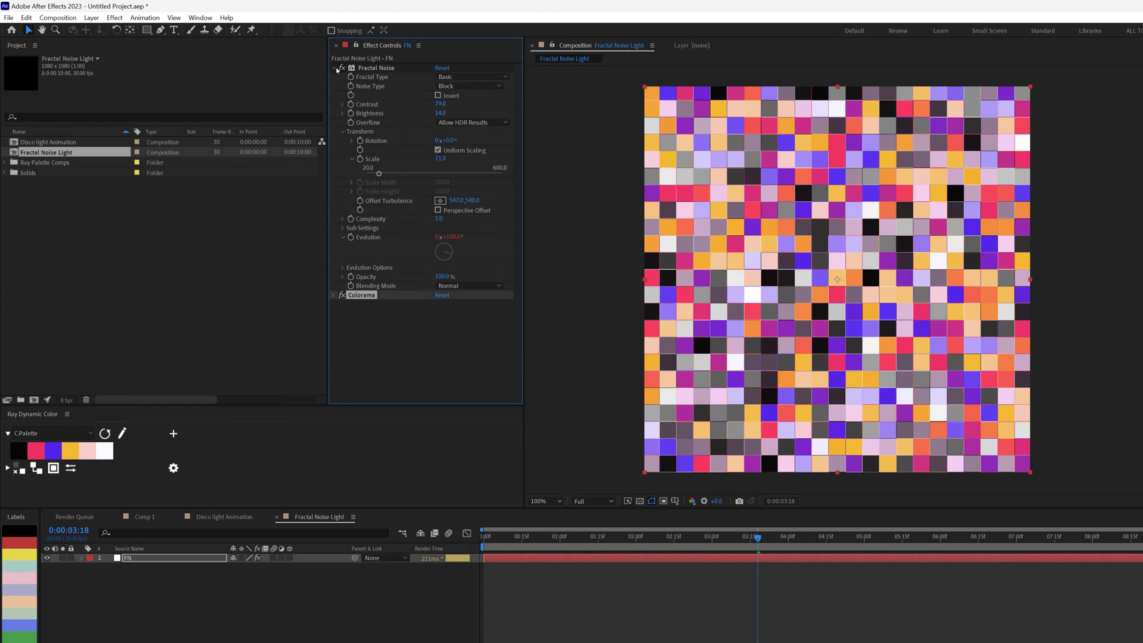
pyautogui.click(334, 69)
pyautogui.click(228, 518)
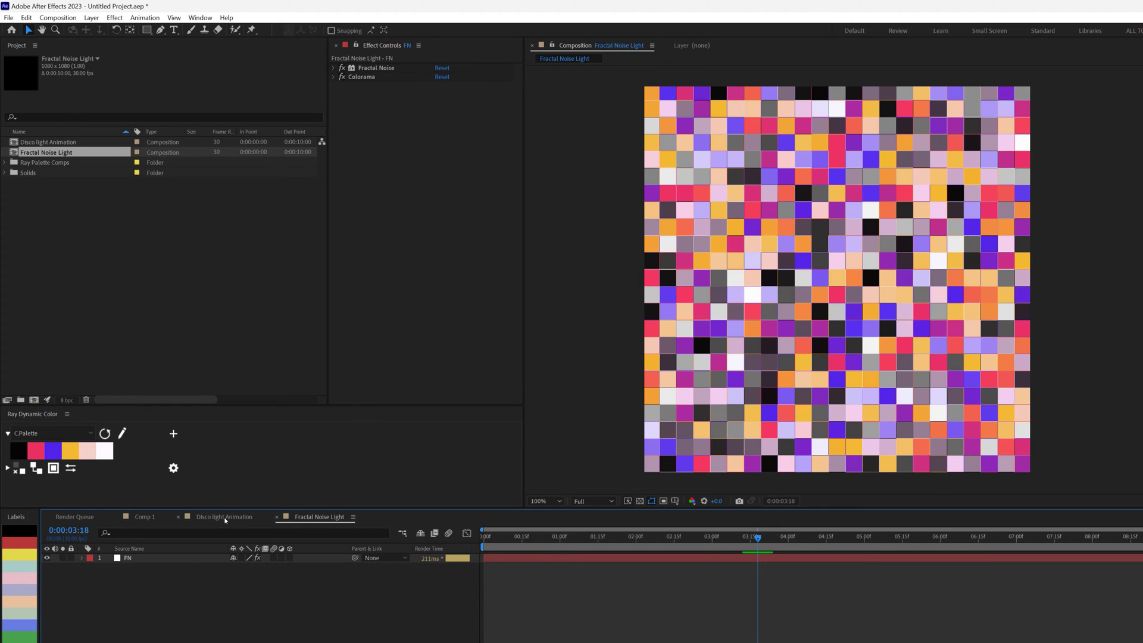
pyautogui.click(225, 517)
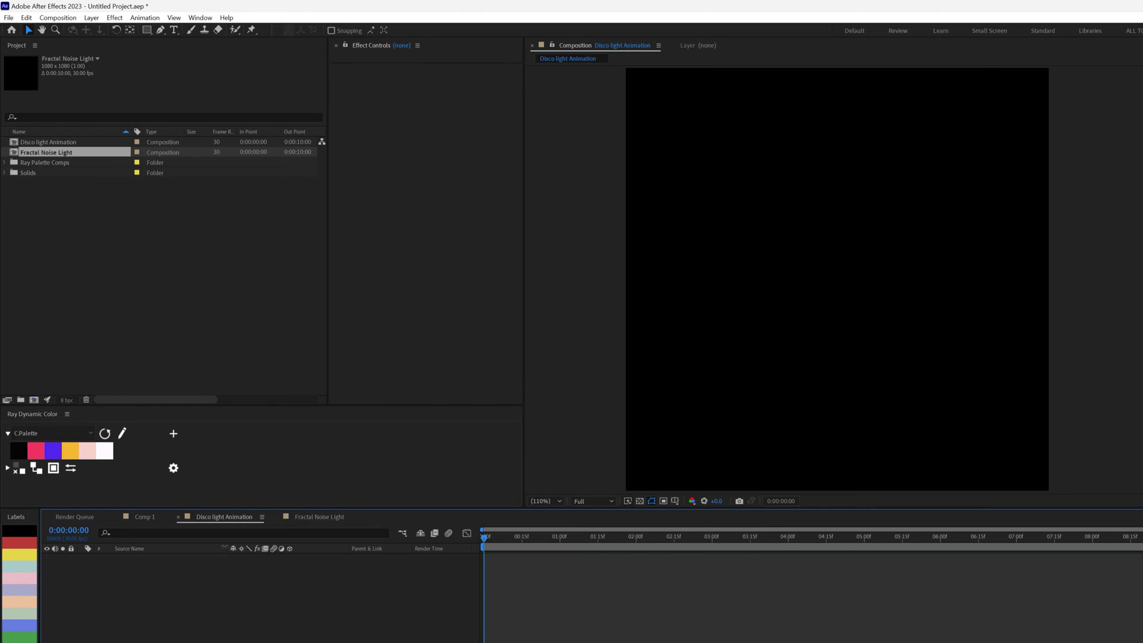
pyautogui.click(47, 145)
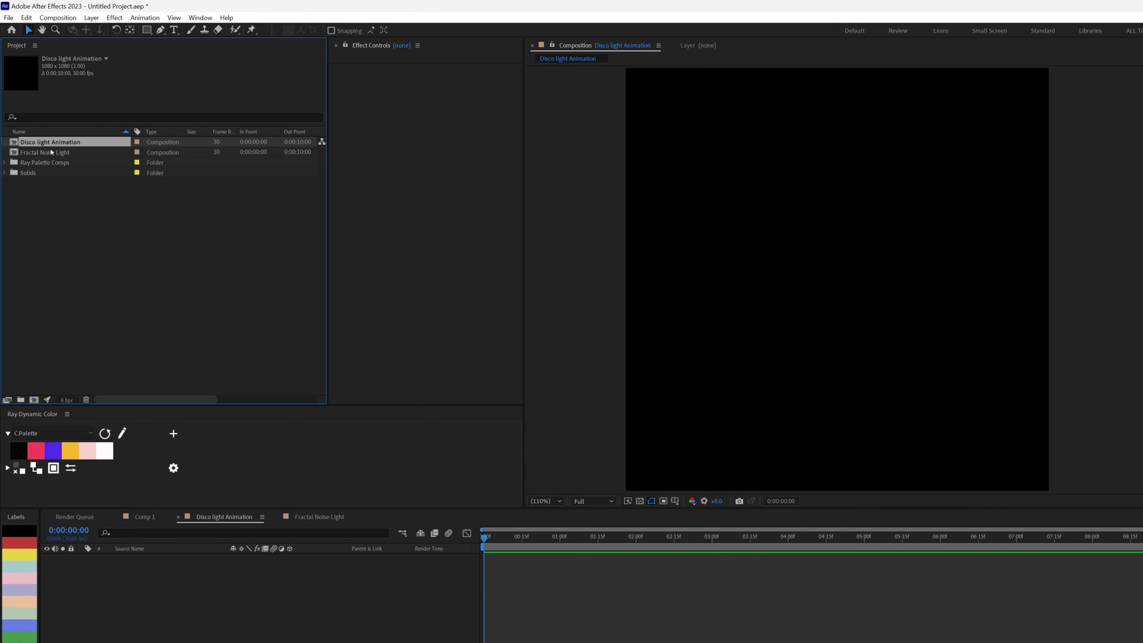
pyautogui.moveTo(46, 153); pyautogui.dragTo(199, 597)
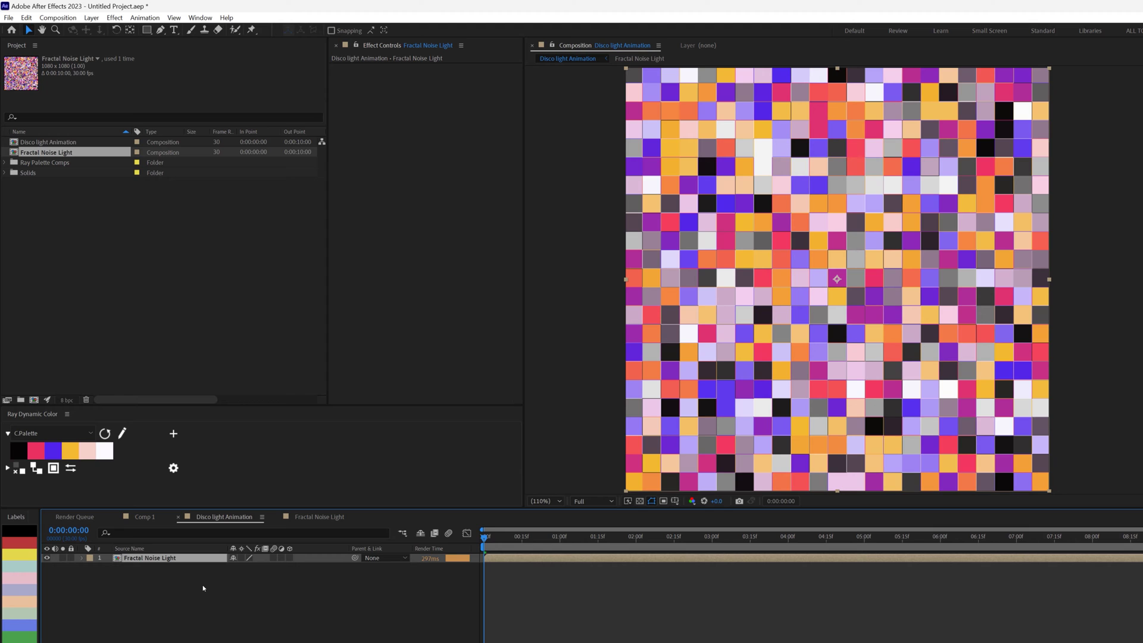
# - Apply CC Sphere to the Fractal Noise Light layer, forming a 200-radius tiled ball
pyautogui.hotkey('ctrl', 'space')
pyautogui.write('cc sph')
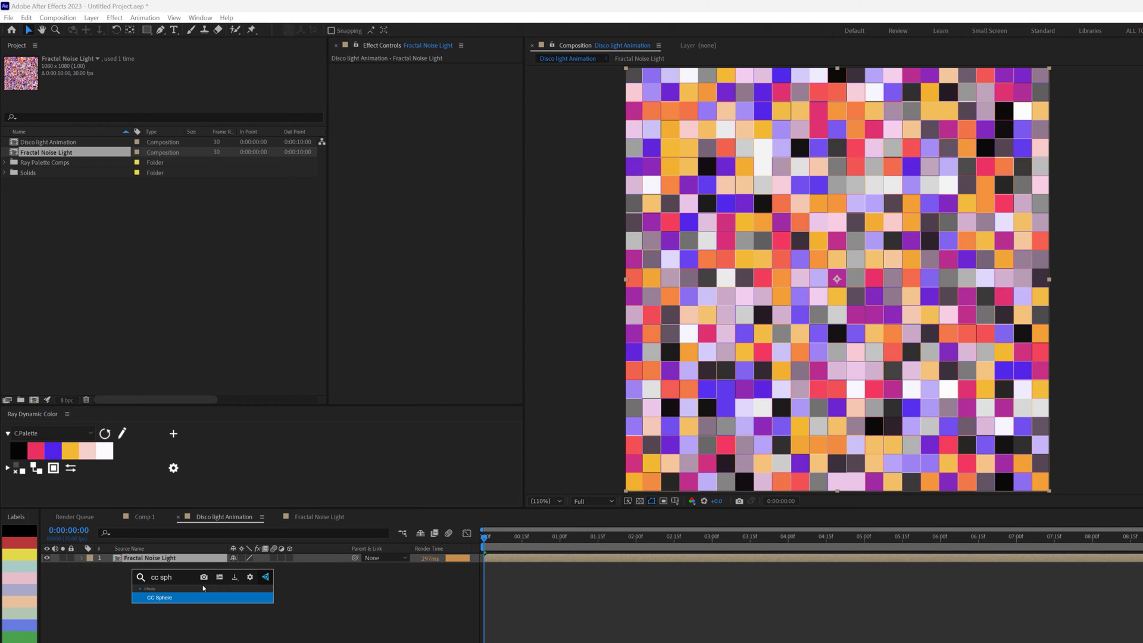
pyautogui.click(182, 601)
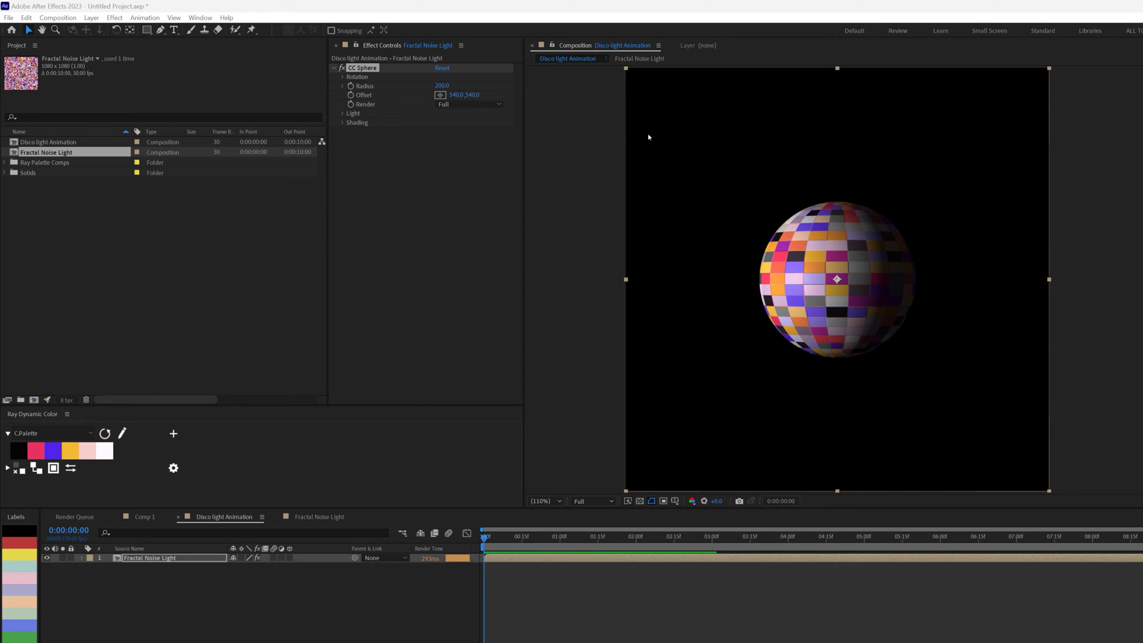
pyautogui.click(343, 113)
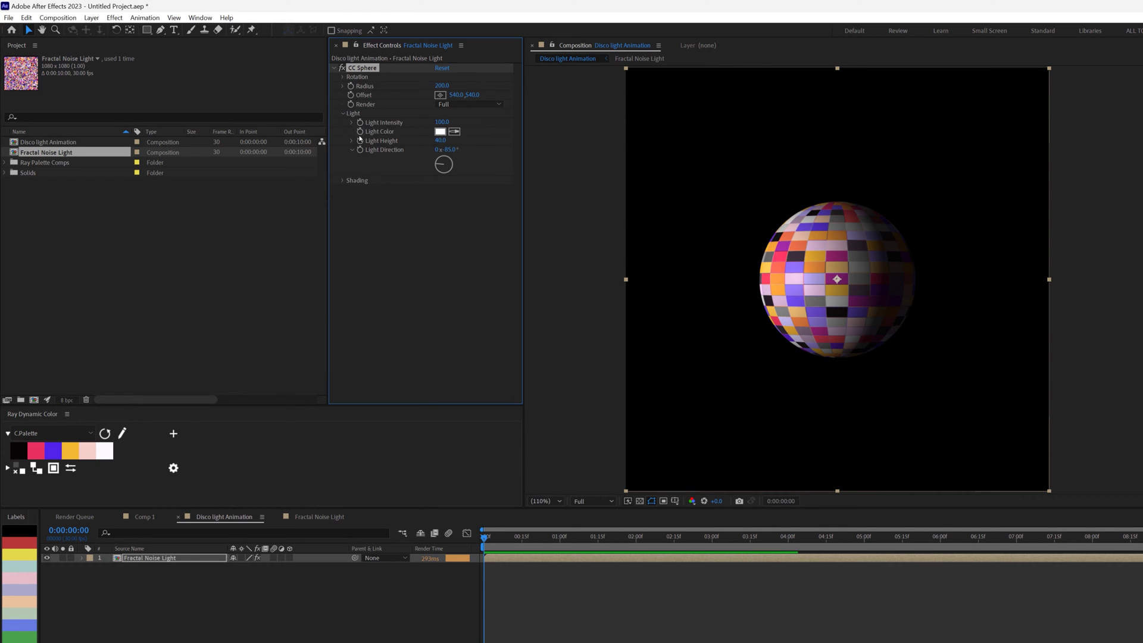
# - Set CC Sphere Light Intensity to 125, Diffuse to 0 and Ambient to 100
pyautogui.click(441, 122)
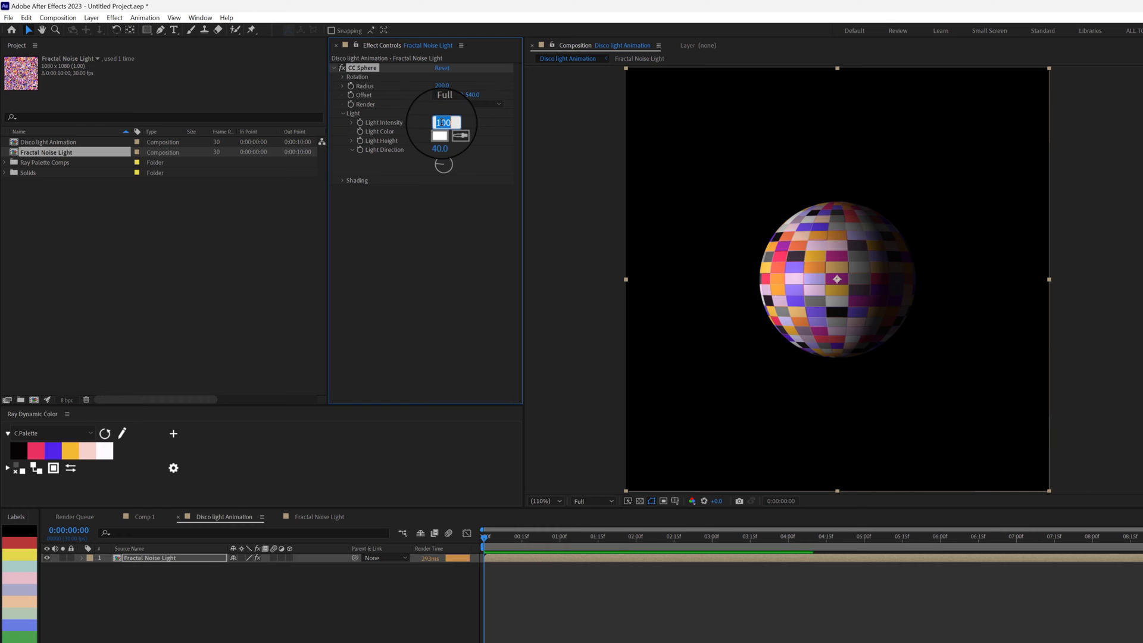
pyautogui.write('125')
pyautogui.press('Return')
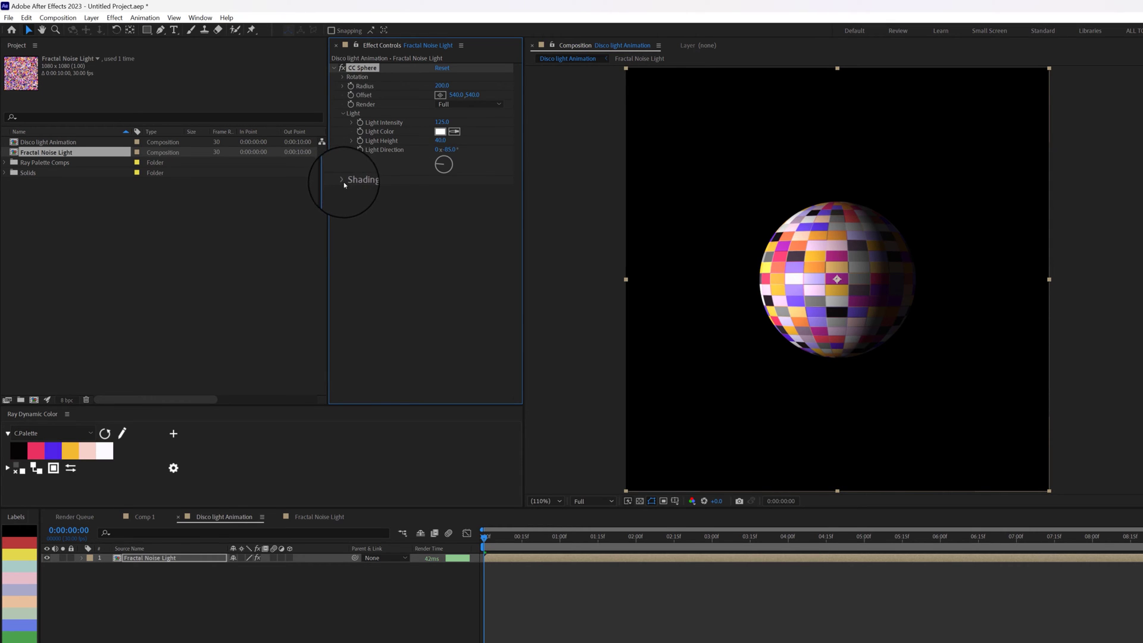
pyautogui.click(343, 180)
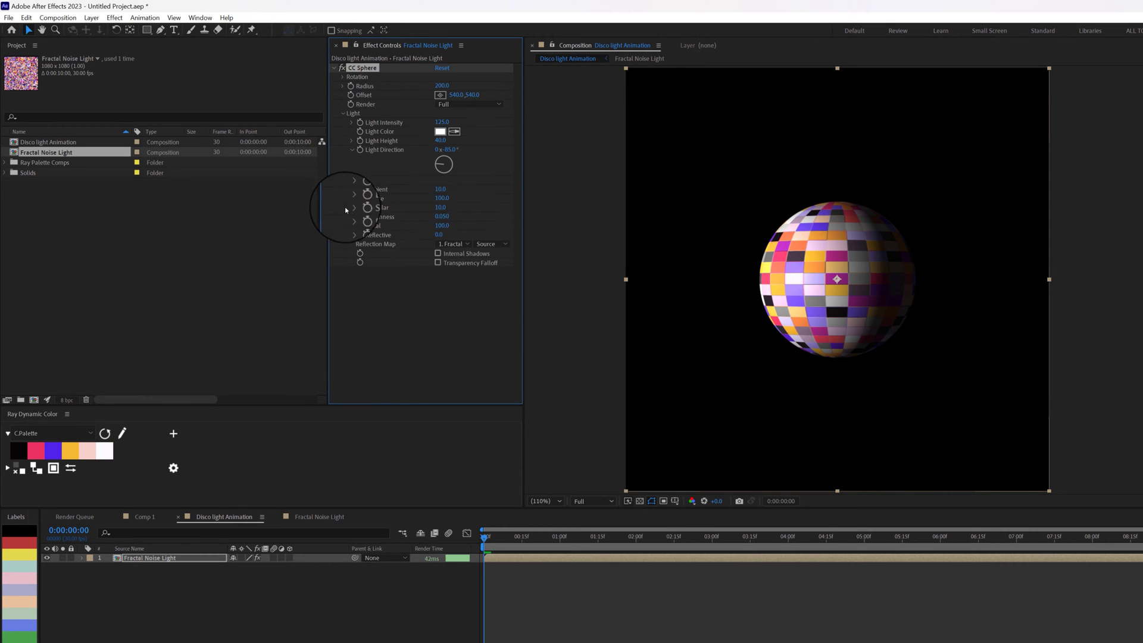
pyautogui.moveTo(443, 201); pyautogui.dragTo(408, 200)
pyautogui.click(446, 190)
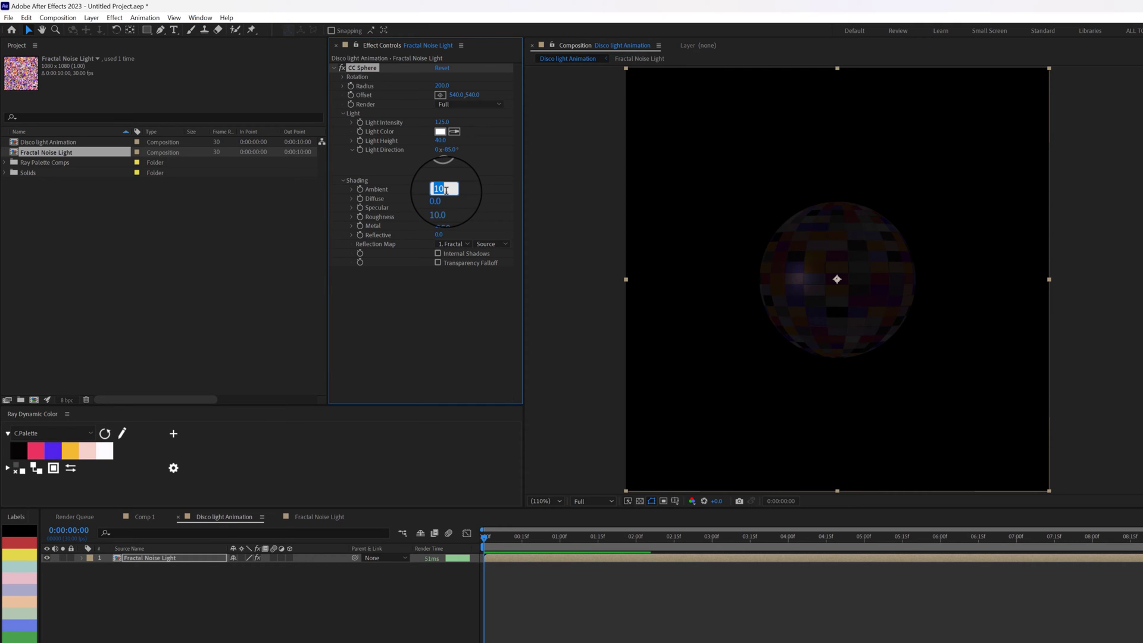
pyautogui.write('100')
pyautogui.press('Return')
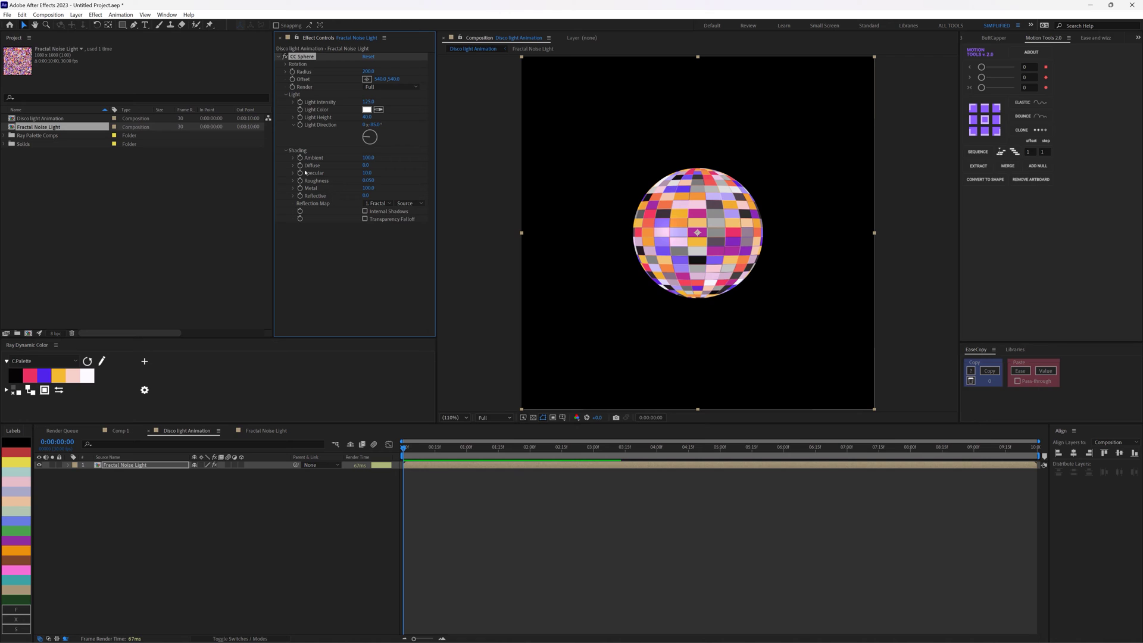
# - Collapse the CC Sphere effect along with its shading and light groups
pyautogui.click(286, 151)
pyautogui.click(285, 94)
pyautogui.click(278, 56)
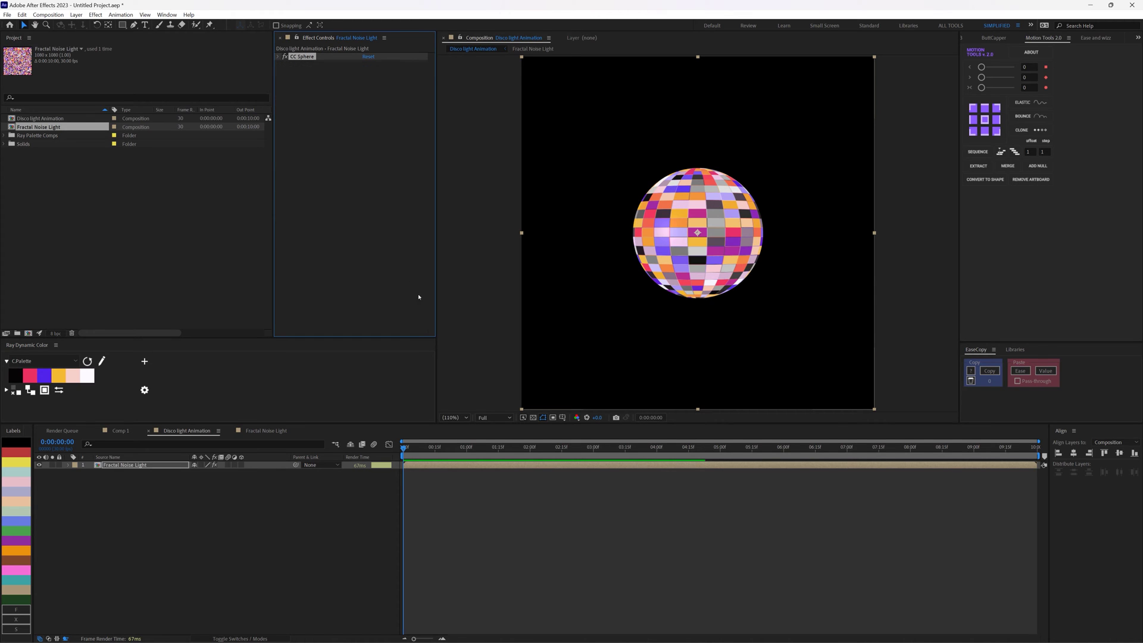
# - Preview the spinning sphere, then hide the Fractal Noise Light layer
pyautogui.click(425, 453)
pyautogui.press('space')
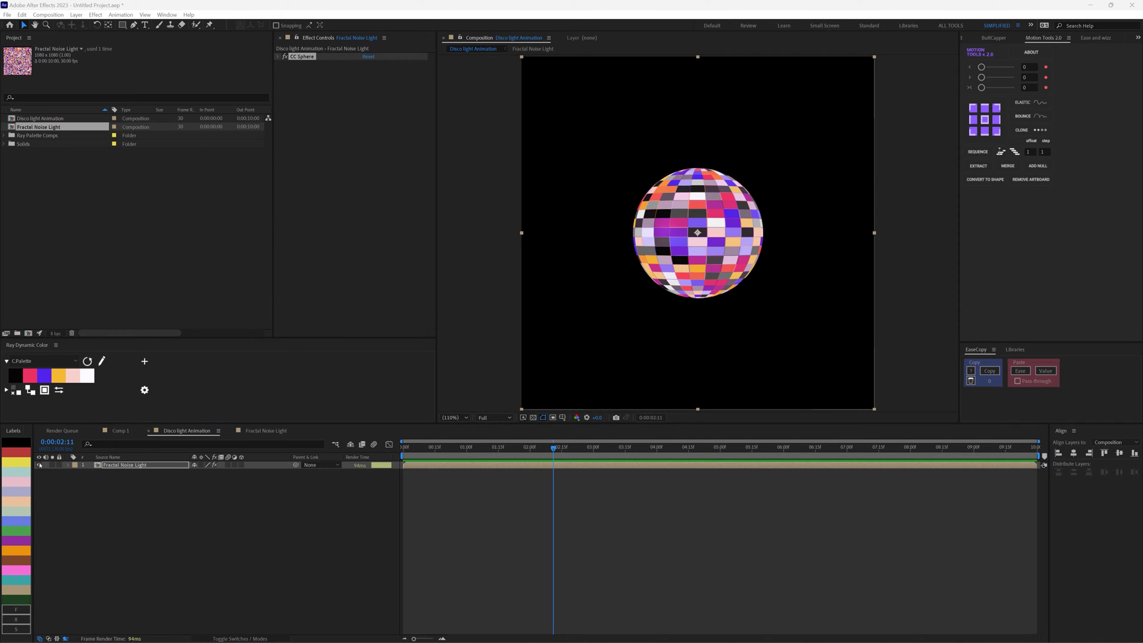
pyautogui.click(40, 465)
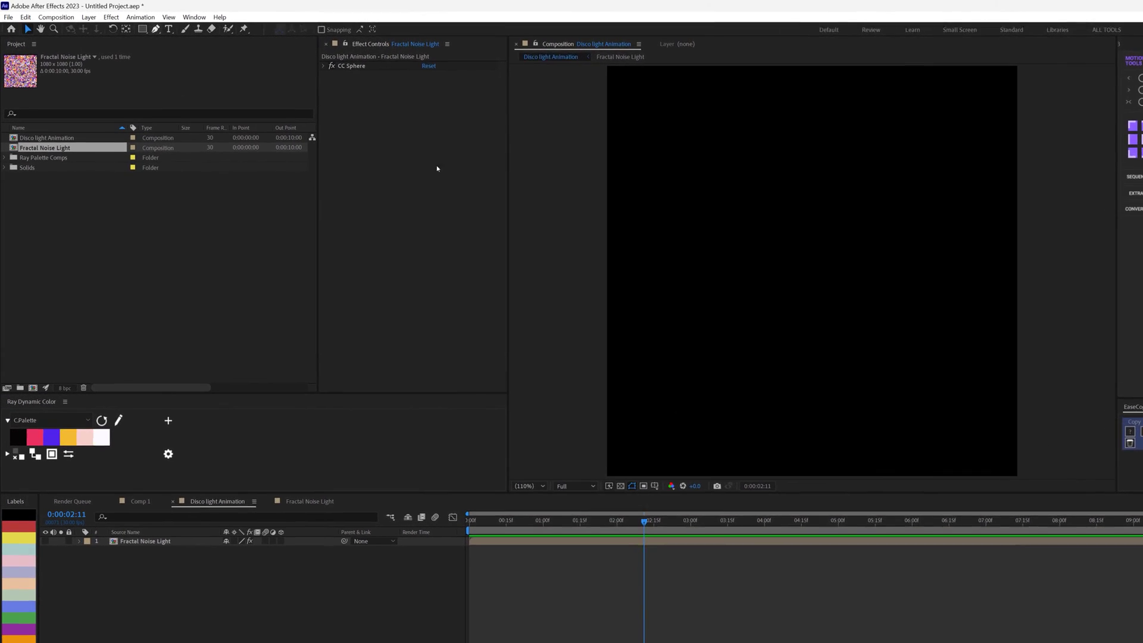
# - Pick the Pen tool and turn on the Title/Action Safe guides
pyautogui.press('g')
pyautogui.click(675, 501)
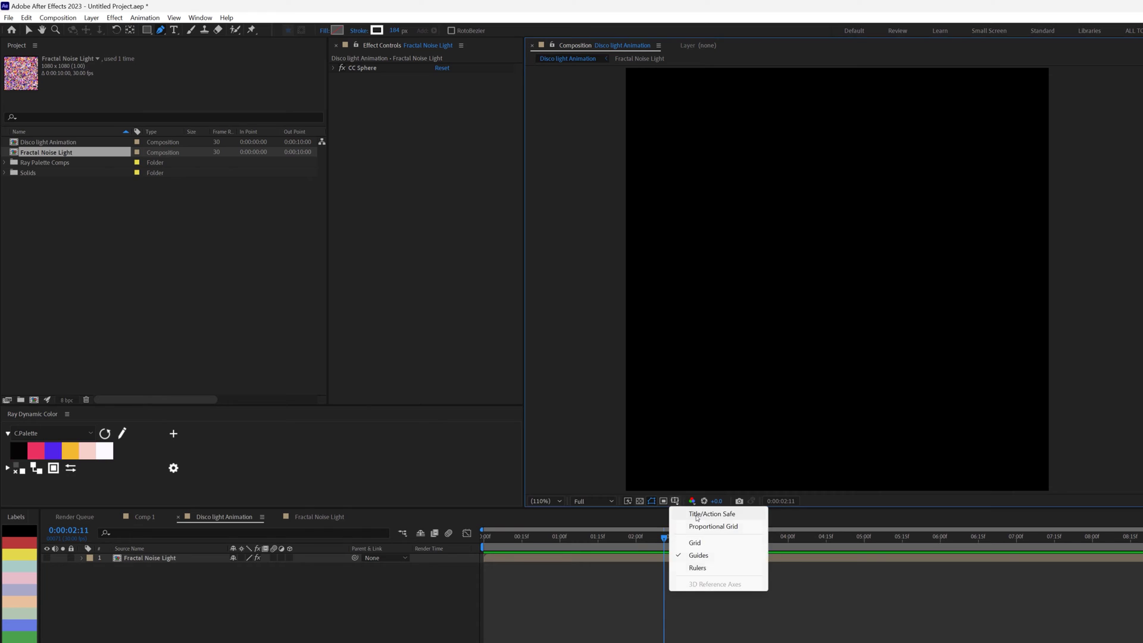
pyautogui.click(699, 514)
pyautogui.scroll(4, 837, 308)
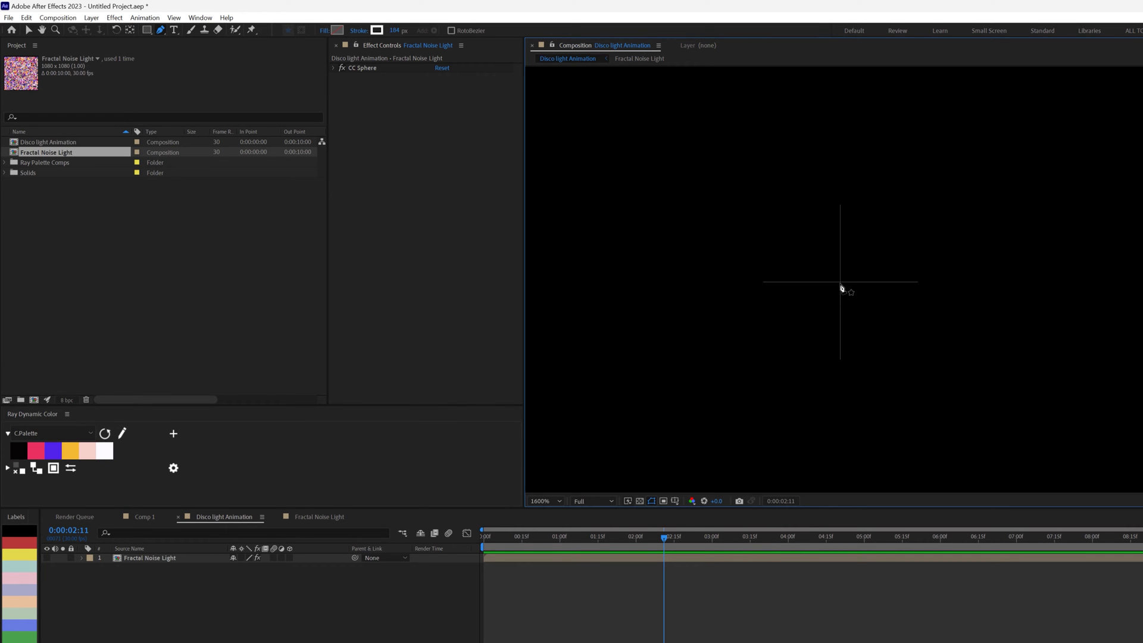
# - Draw a vertical line from the comp centre straight down
pyautogui.click(839, 282)
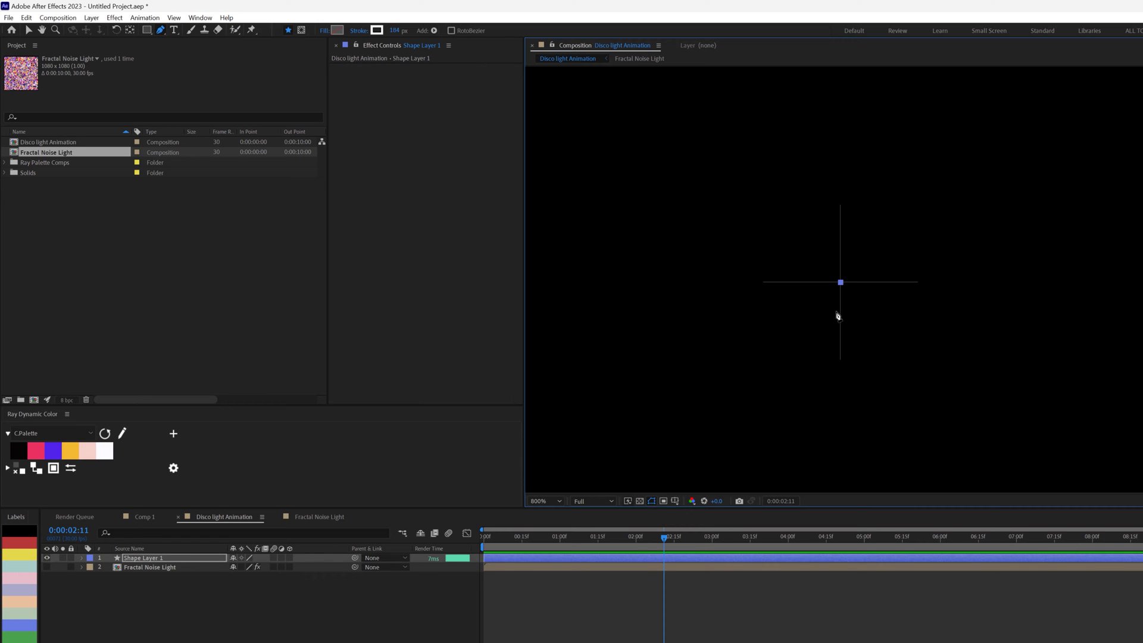
pyautogui.press(',')
pyautogui.press(',')
pyautogui.press(',')
pyautogui.press(',')
pyautogui.press(',')
pyautogui.press(',')
pyautogui.press(',')
pyautogui.press(',')
pyautogui.press(',')
pyautogui.press(',')
pyautogui.press(',')
pyautogui.press(',')
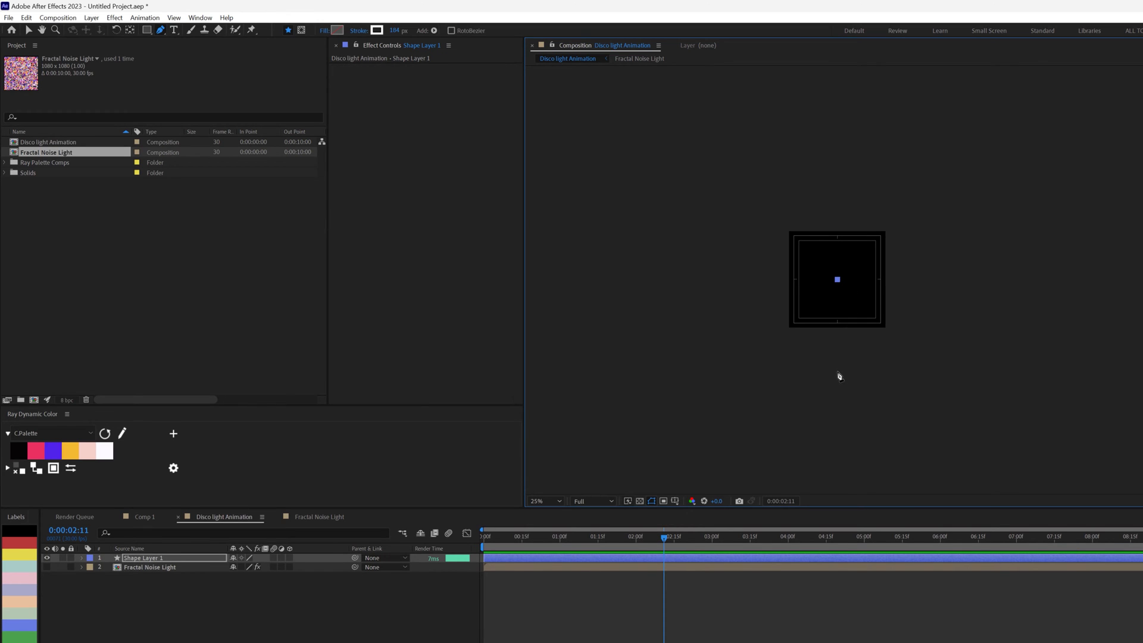
pyautogui.click(837, 372)
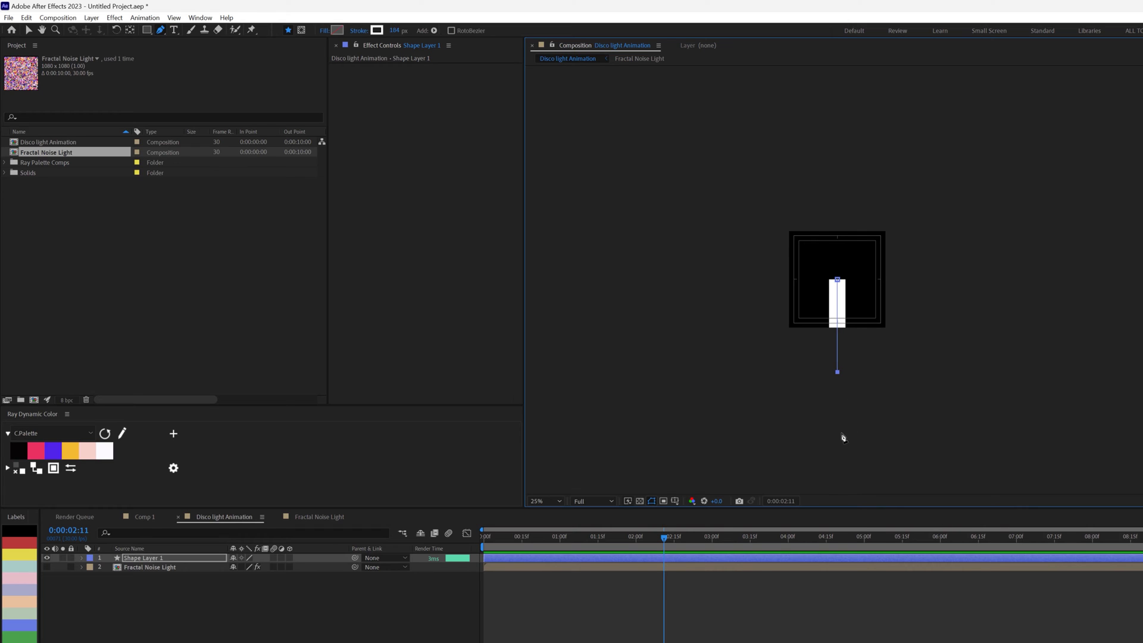
pyautogui.hotkey('shift', '/')
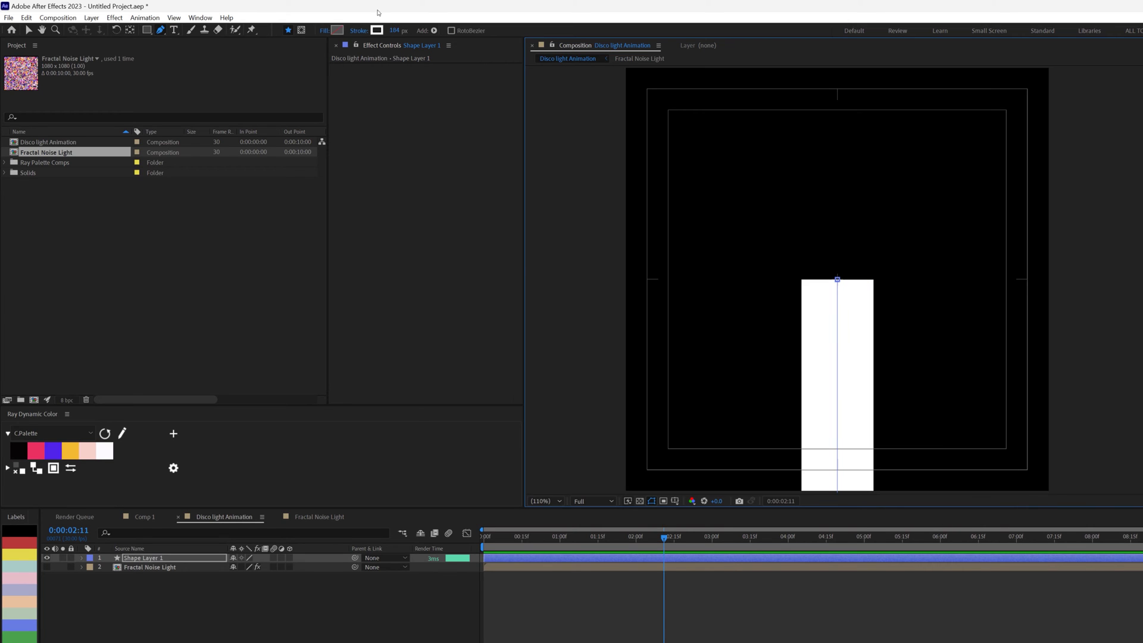
# - Set the stroke width to 150 px and move Shape Layer 1 below Fractal Noise Light
pyautogui.click(398, 30)
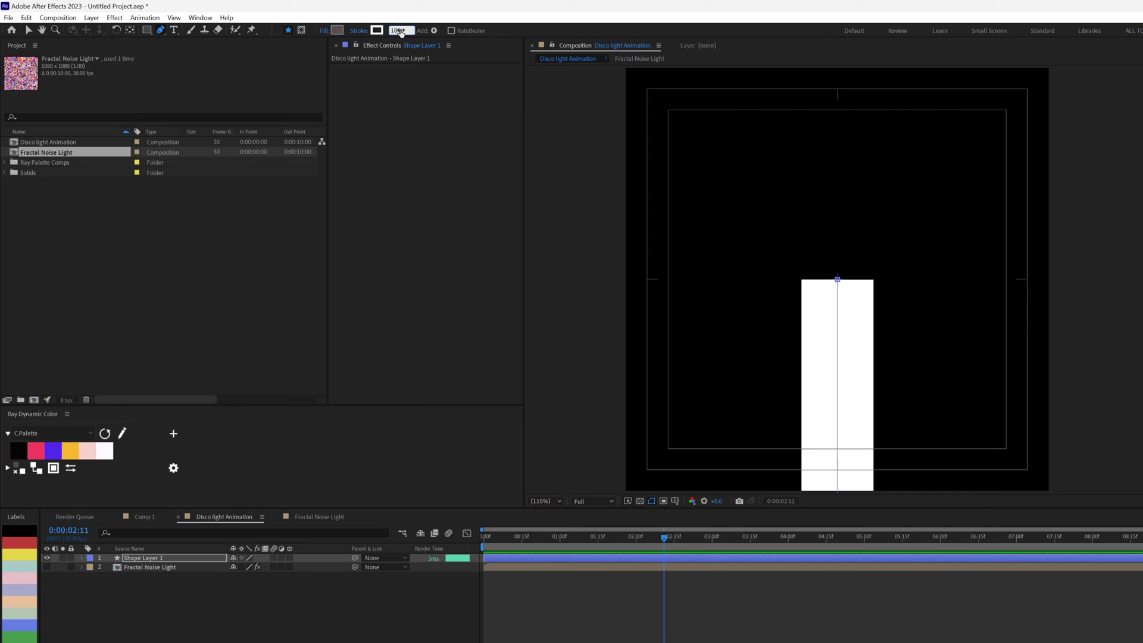
pyautogui.write('16')
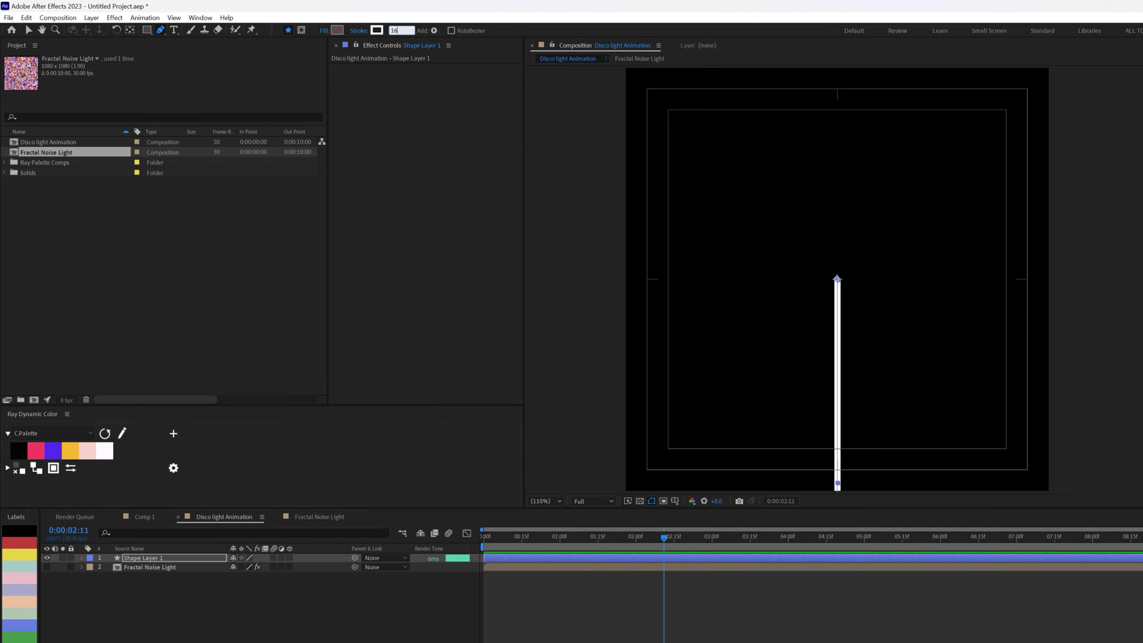
pyautogui.press('BackSpace')
pyautogui.write('50')
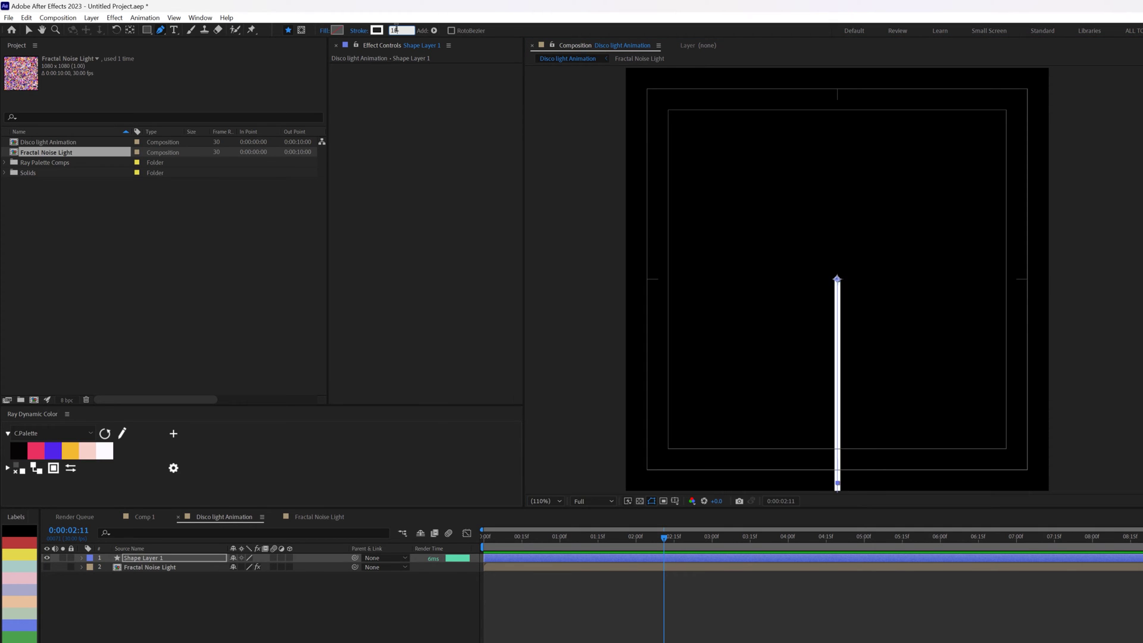
pyautogui.moveTo(142, 558)
pyautogui.mouseDown()
pyautogui.moveTo(163, 601)
pyautogui.moveTo(115, 623)
pyautogui.mouseUp()
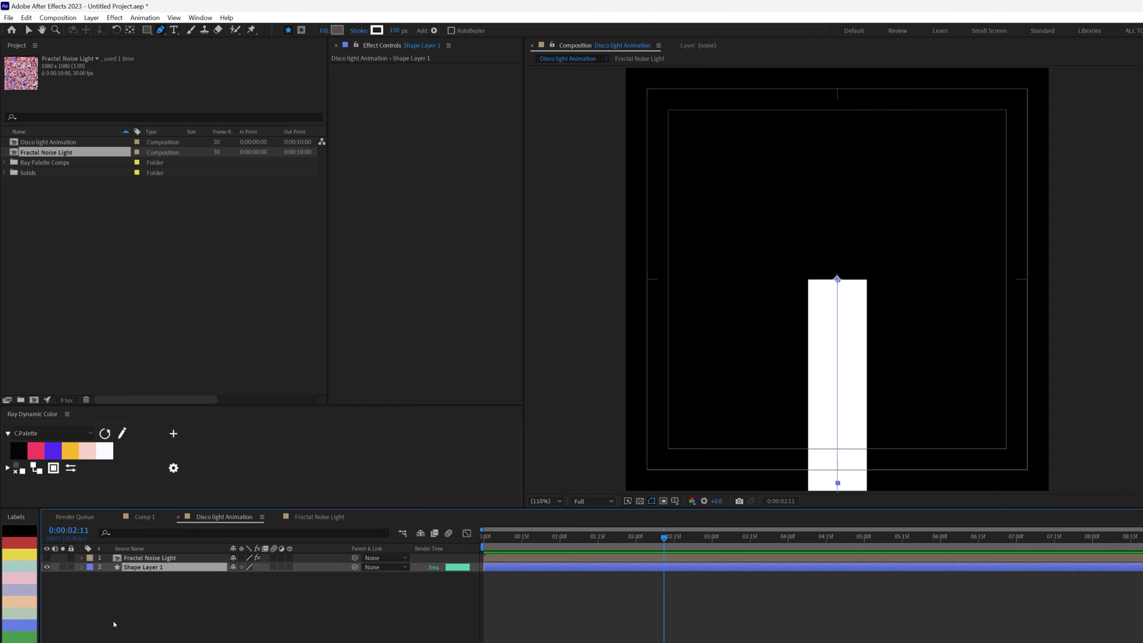
pyautogui.click(81, 567)
# - Add a Repeater to Shape Layer 1 with 6 copies
pyautogui.click(344, 579)
pyautogui.click(280, 474)
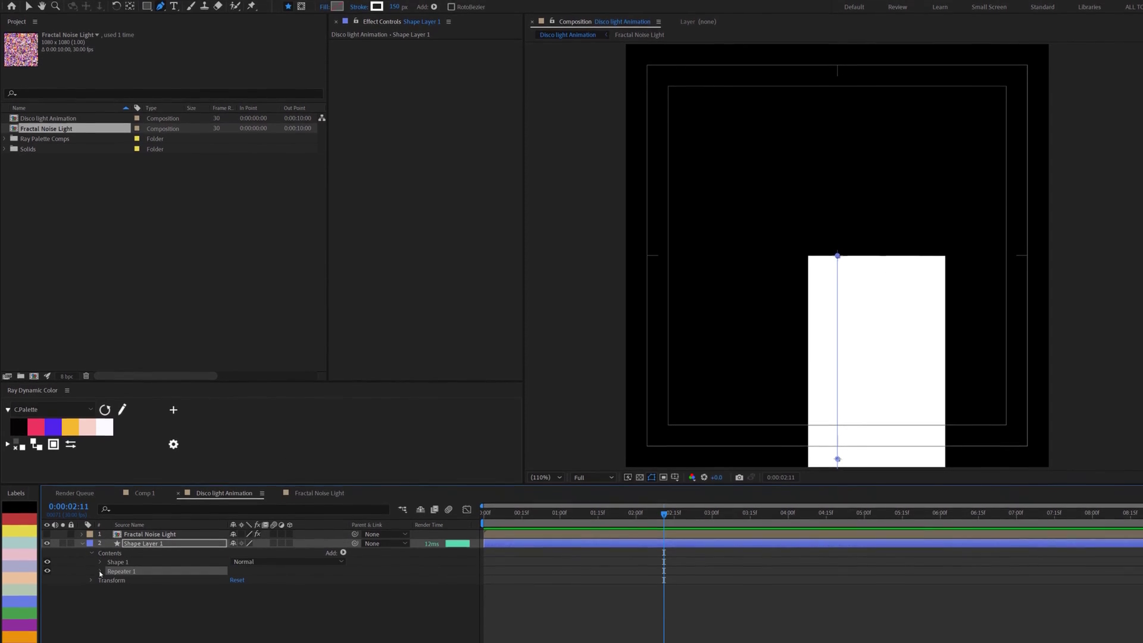
pyautogui.click(100, 573)
pyautogui.click(242, 515)
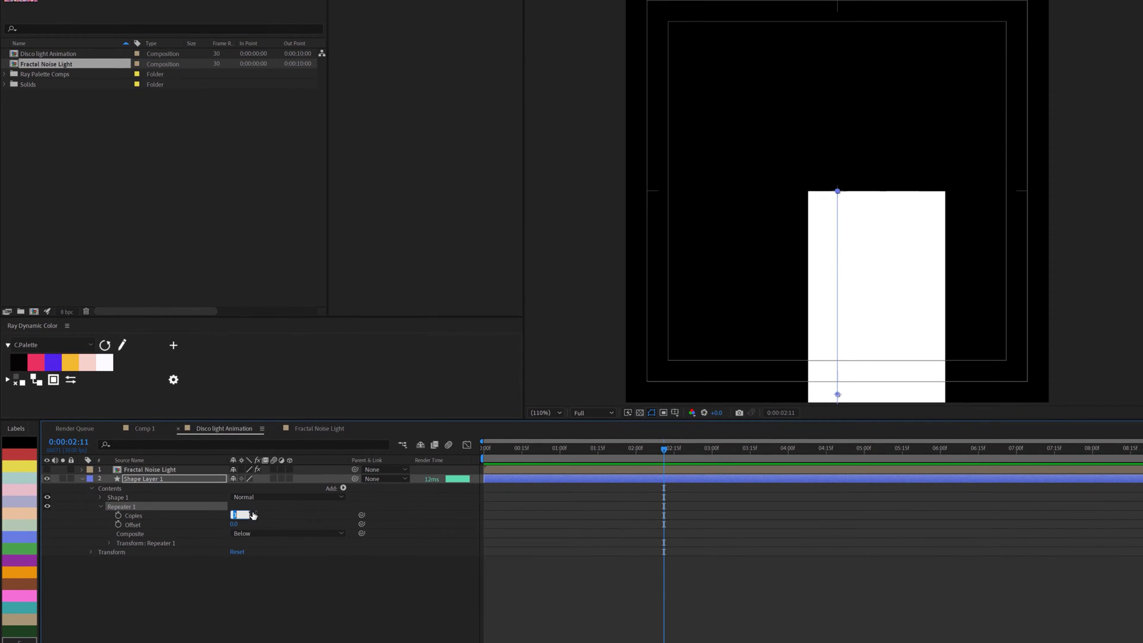
pyautogui.write('6')
pyautogui.press('Return')
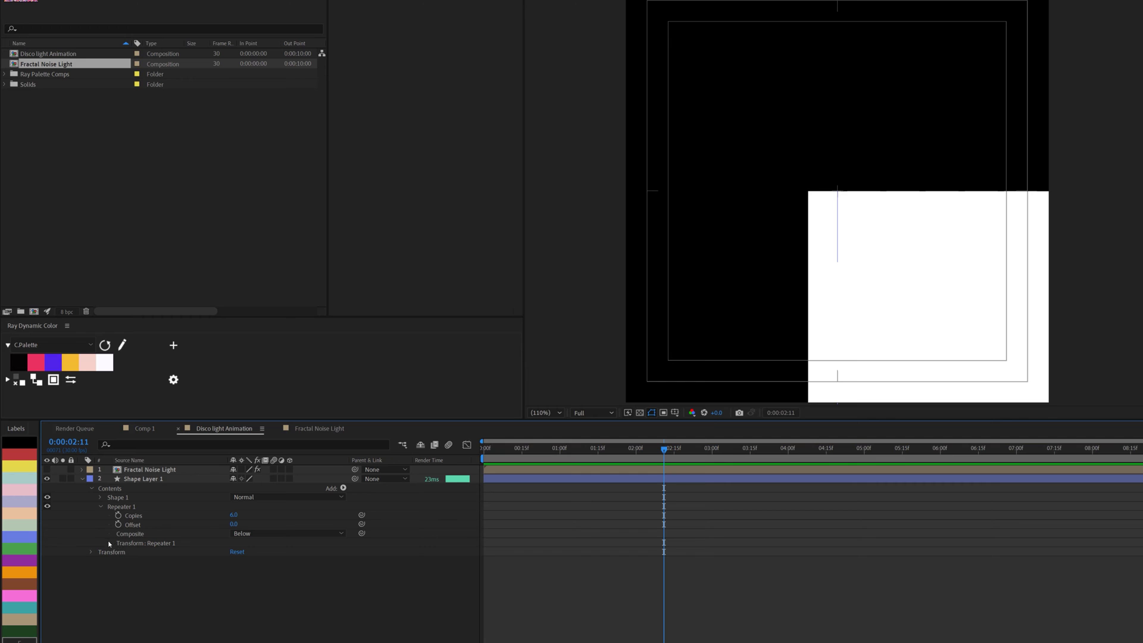
# - Set the repeater transform's position offset to 0 and rotate each copy about 21°
pyautogui.click(109, 543)
pyautogui.click(238, 560)
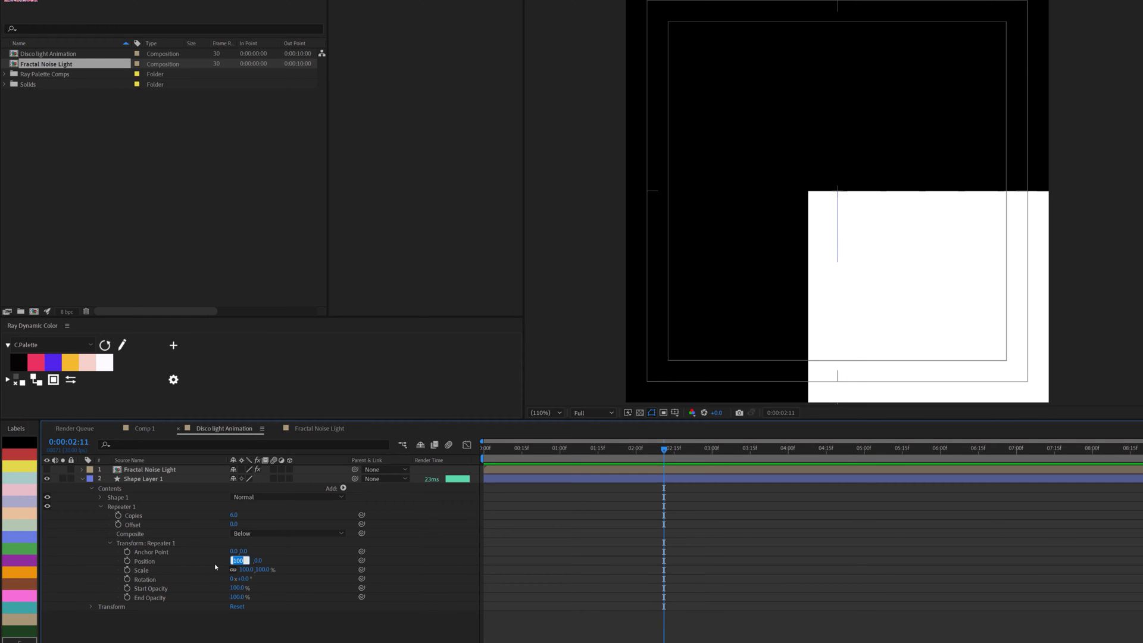
pyautogui.write('0')
pyautogui.press('Return')
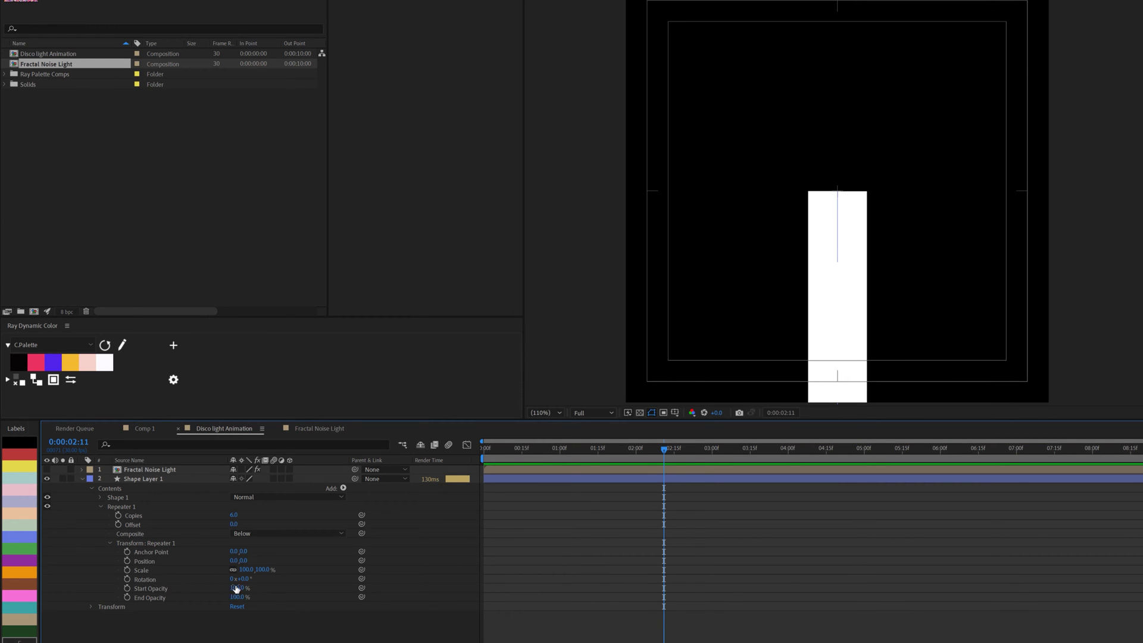
pyautogui.moveTo(240, 578); pyautogui.dragTo(272, 578)
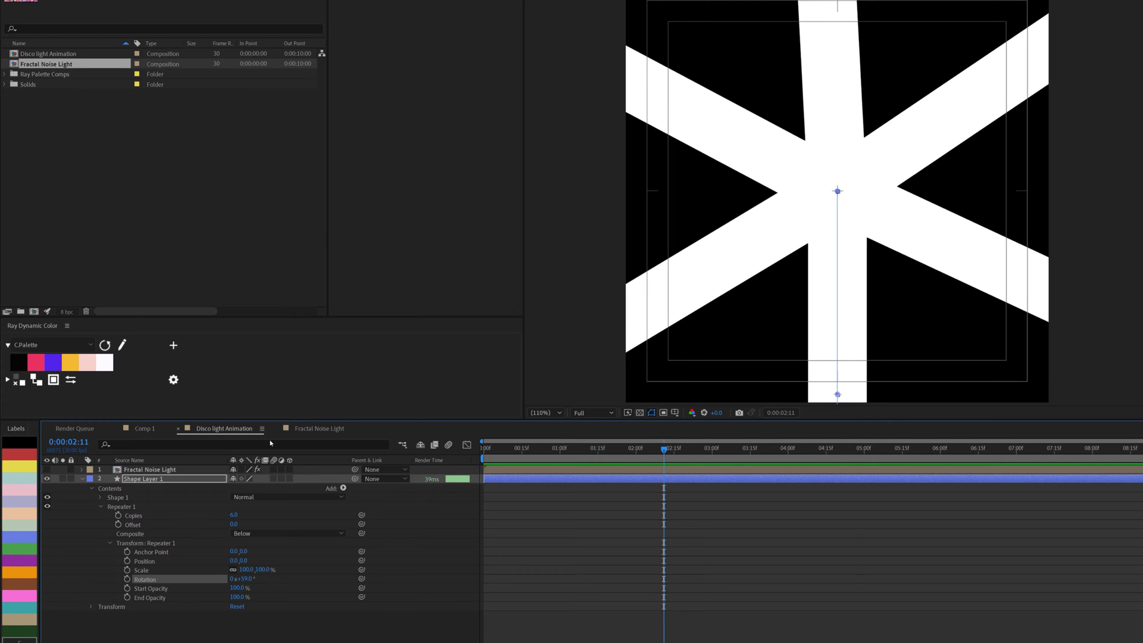
# - Set the repeater to 12 copies with 30° rotation between them
pyautogui.click(233, 515)
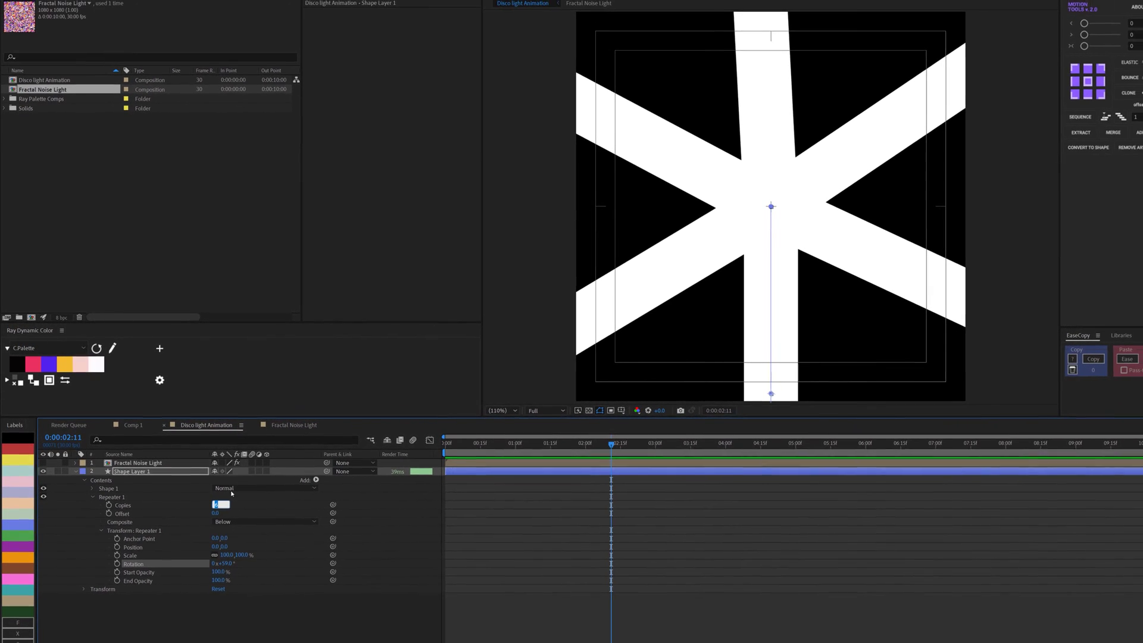
pyautogui.write('12')
pyautogui.press('Return')
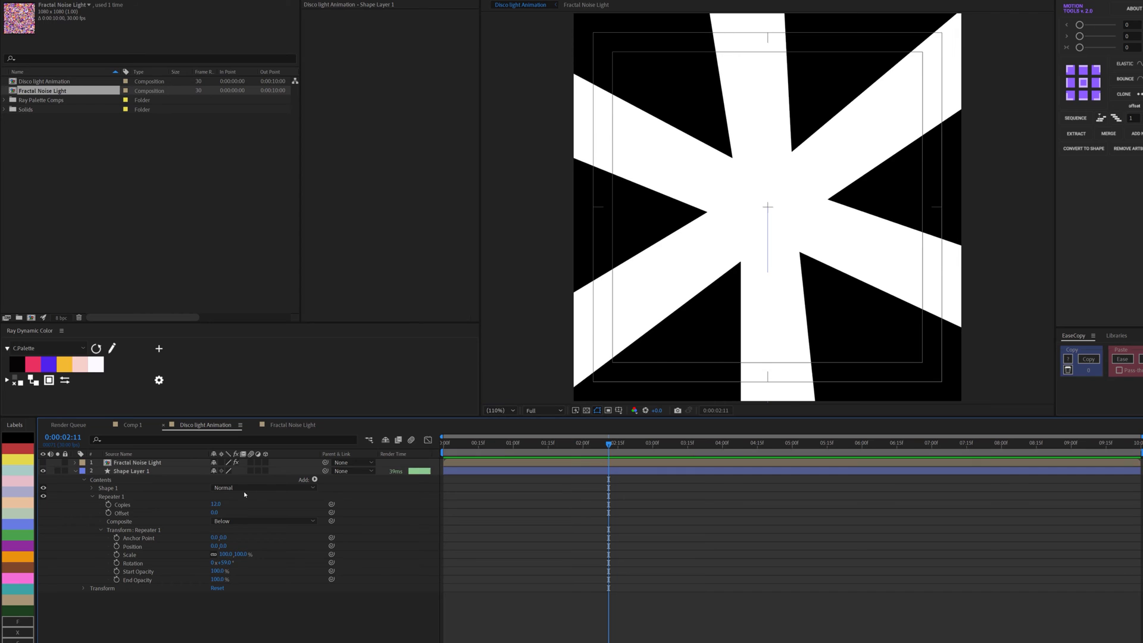
pyautogui.moveTo(227, 565); pyautogui.dragTo(231, 554)
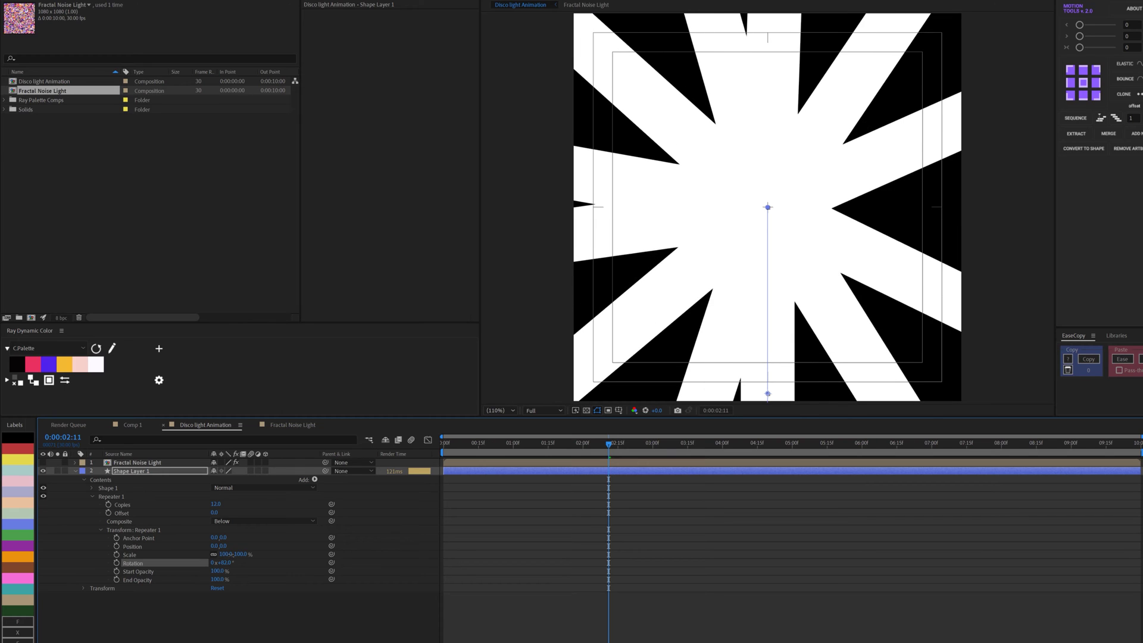
pyautogui.click(229, 563)
pyautogui.write('30')
pyautogui.press('Return')
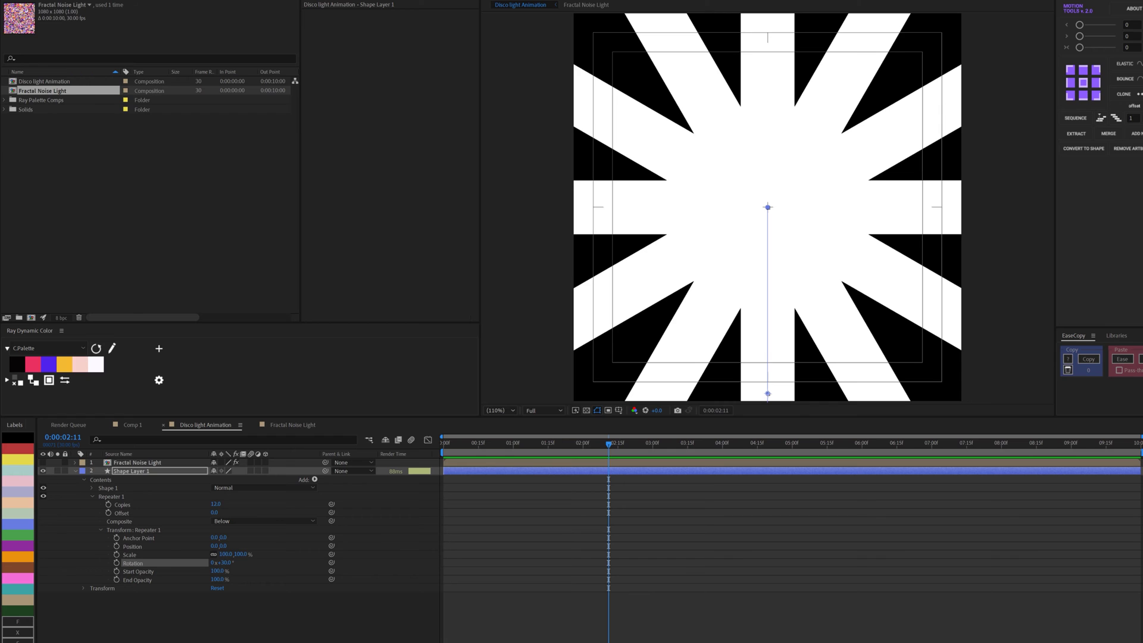
# - Adjust the base shape's stroke, collapse the layer, and hide the Title/Action Safe guides
pyautogui.click(109, 488)
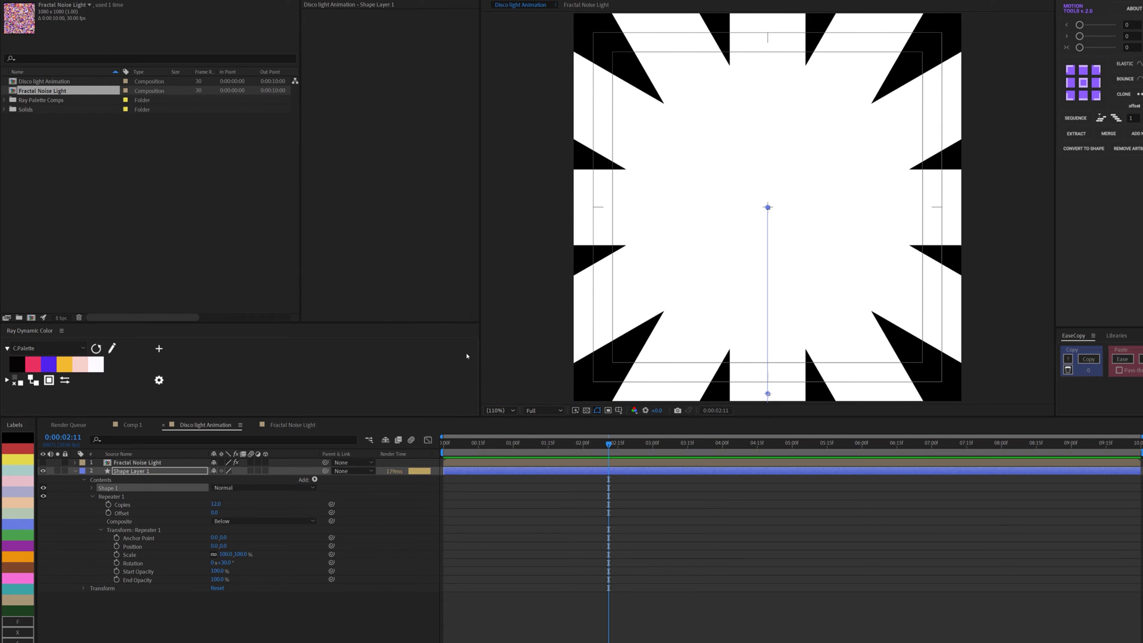
pyautogui.click(385, 530)
pyautogui.press('u')
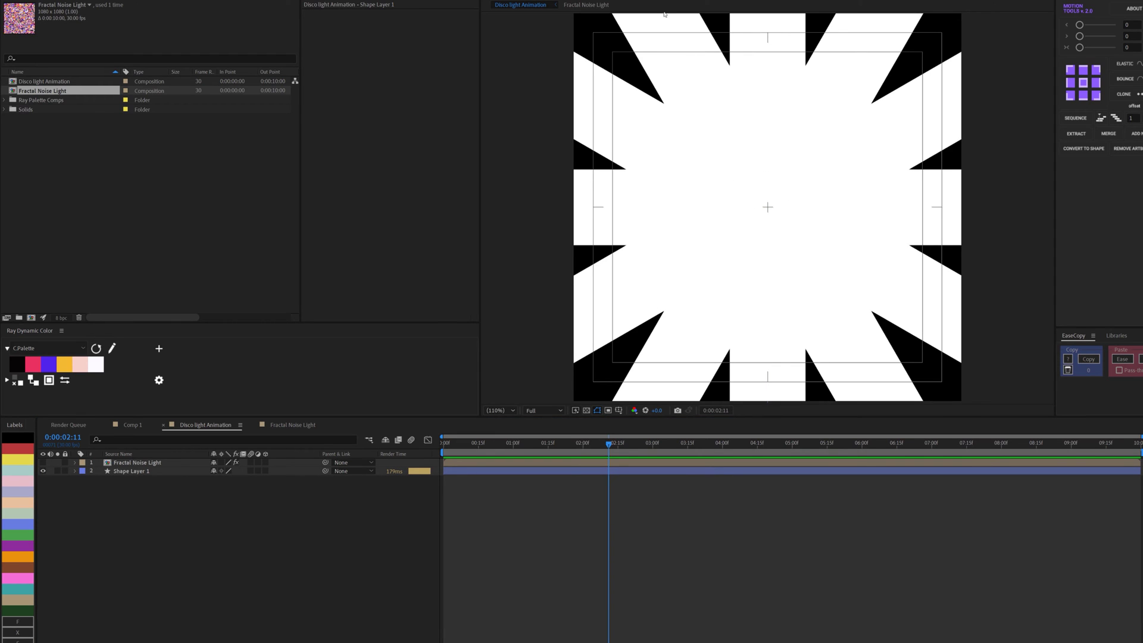
pyautogui.click(619, 411)
pyautogui.click(640, 421)
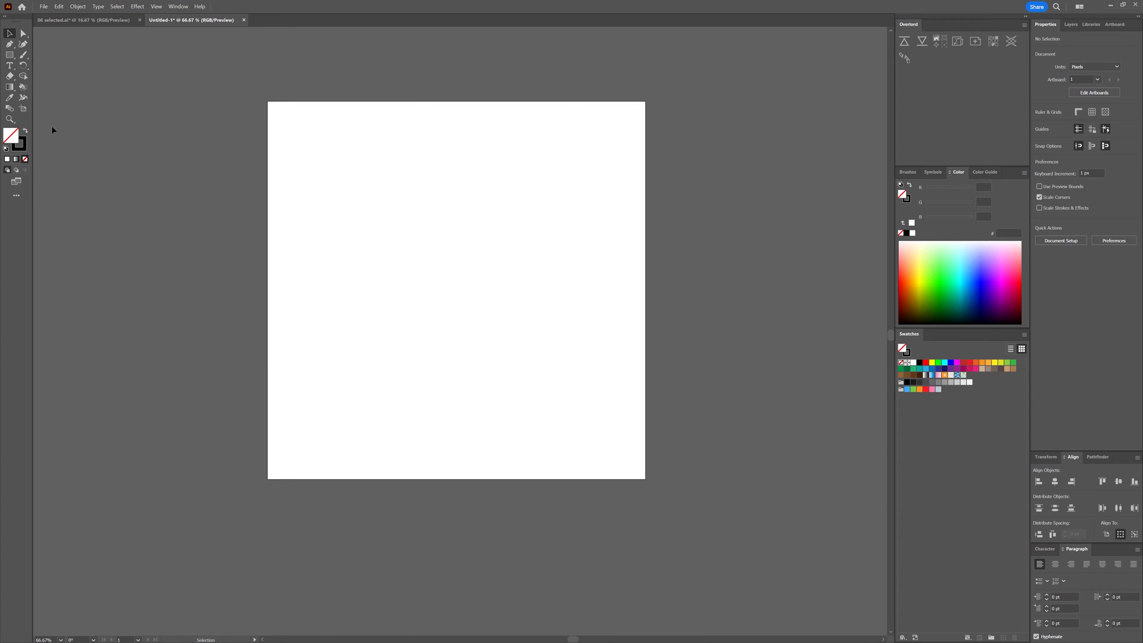
# - Draw a vertical line from the artboard centre past the bottom edge with a 75 pt stroke
pyautogui.click(10, 44)
pyautogui.click(9, 44)
pyautogui.click(456, 290)
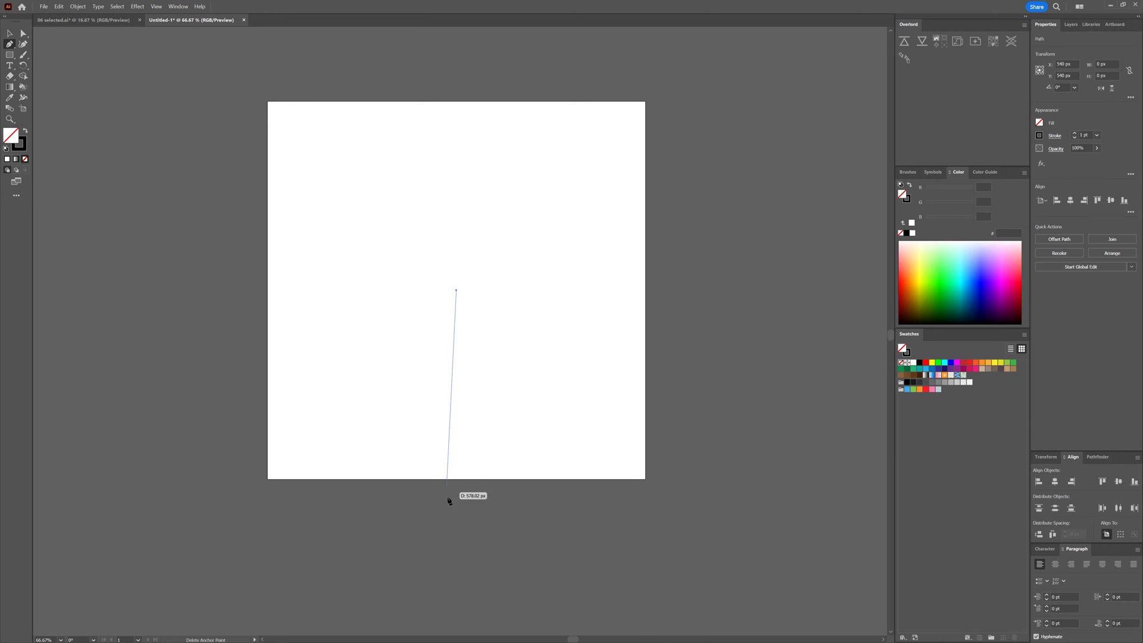
pyautogui.click(455, 590)
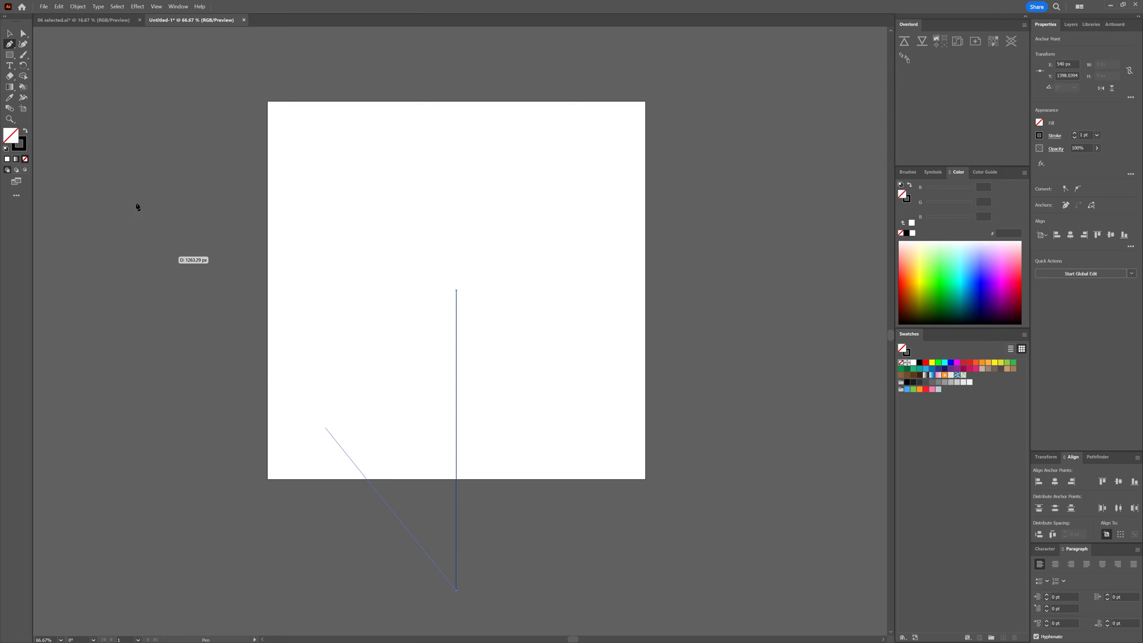
pyautogui.click(9, 34)
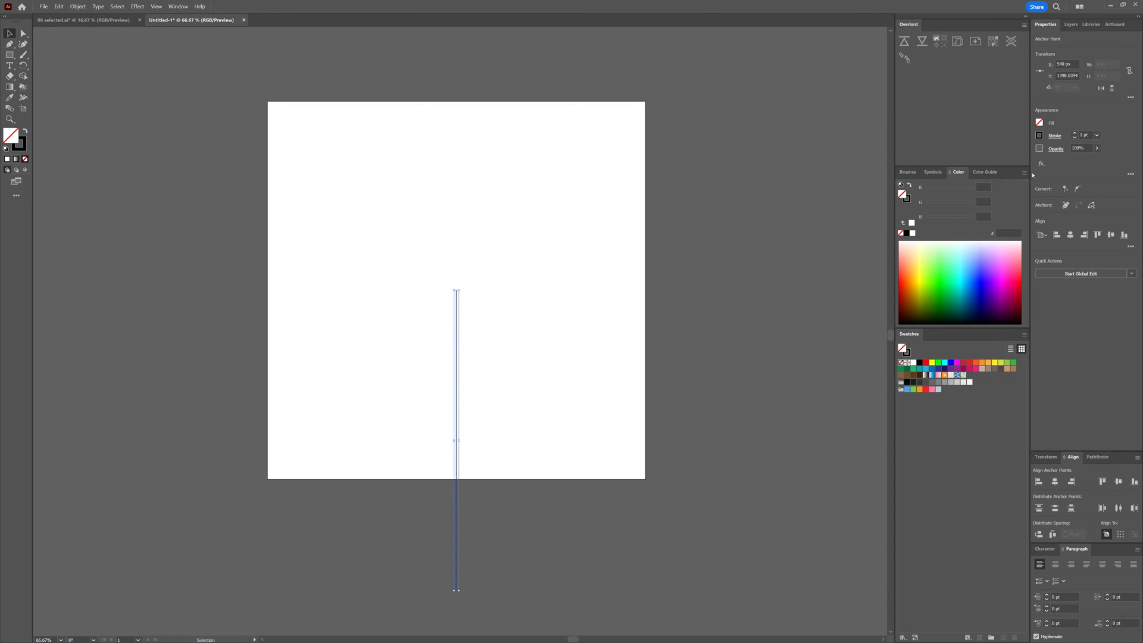
pyautogui.click(1081, 135)
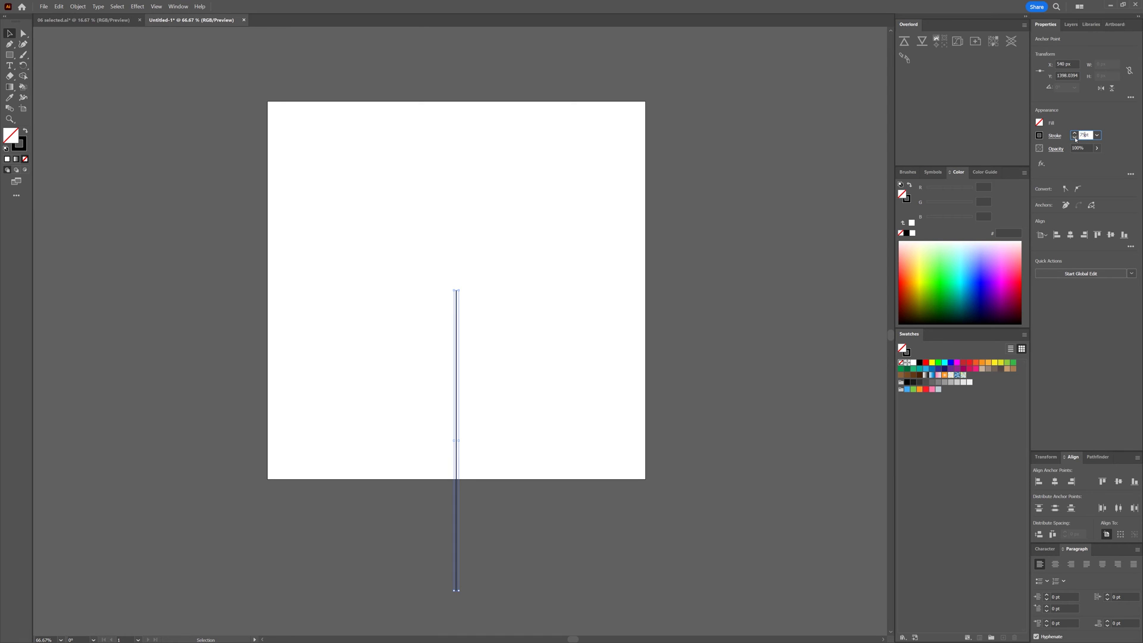
pyautogui.press('Return')
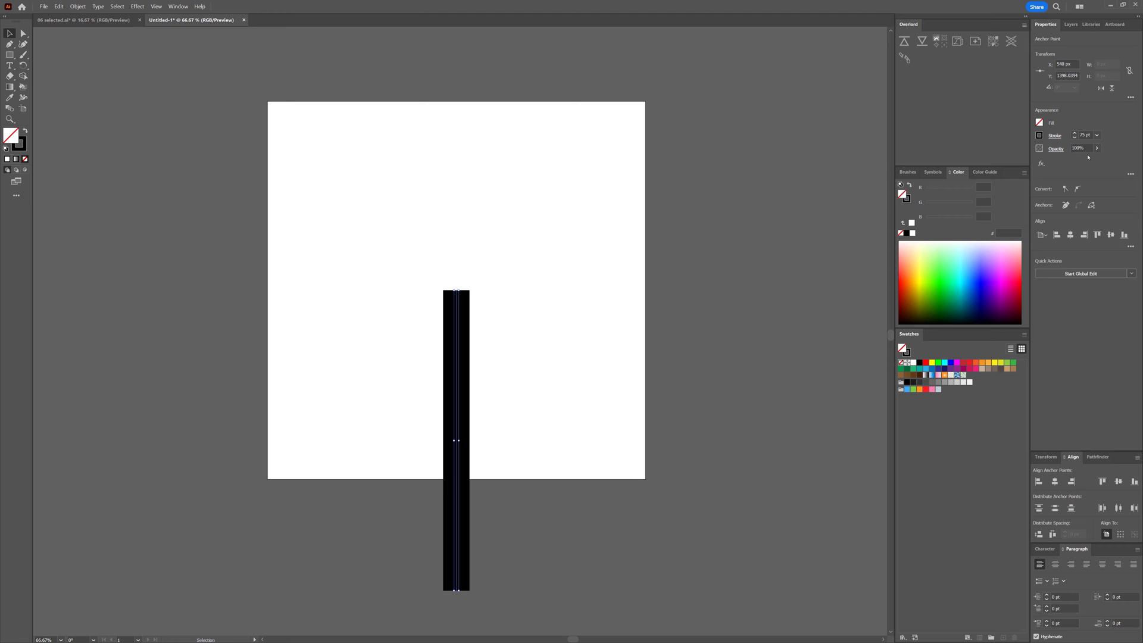
# - Apply the triangle width profile to the stroke, flipped so the point is on top
pyautogui.click(1055, 136)
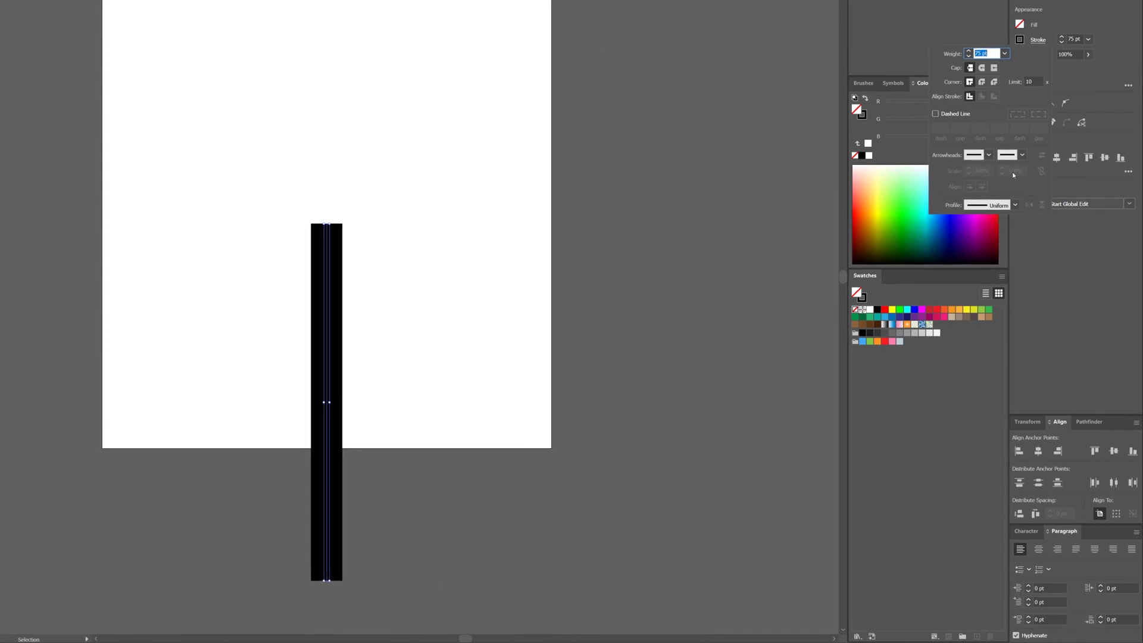
pyautogui.click(1015, 201)
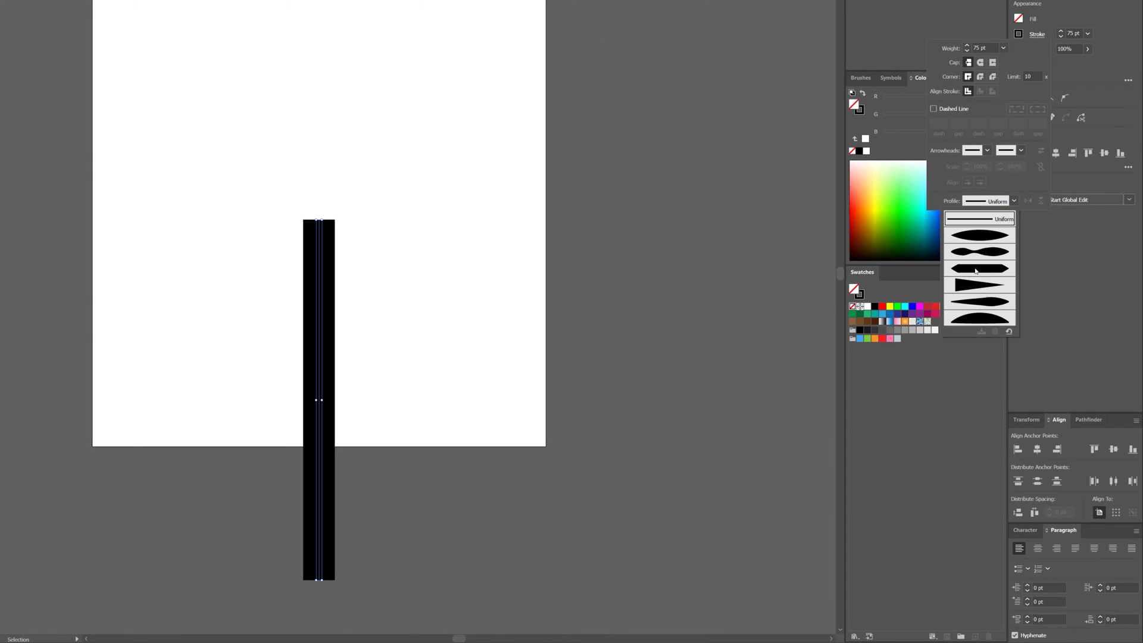
pyautogui.click(976, 288)
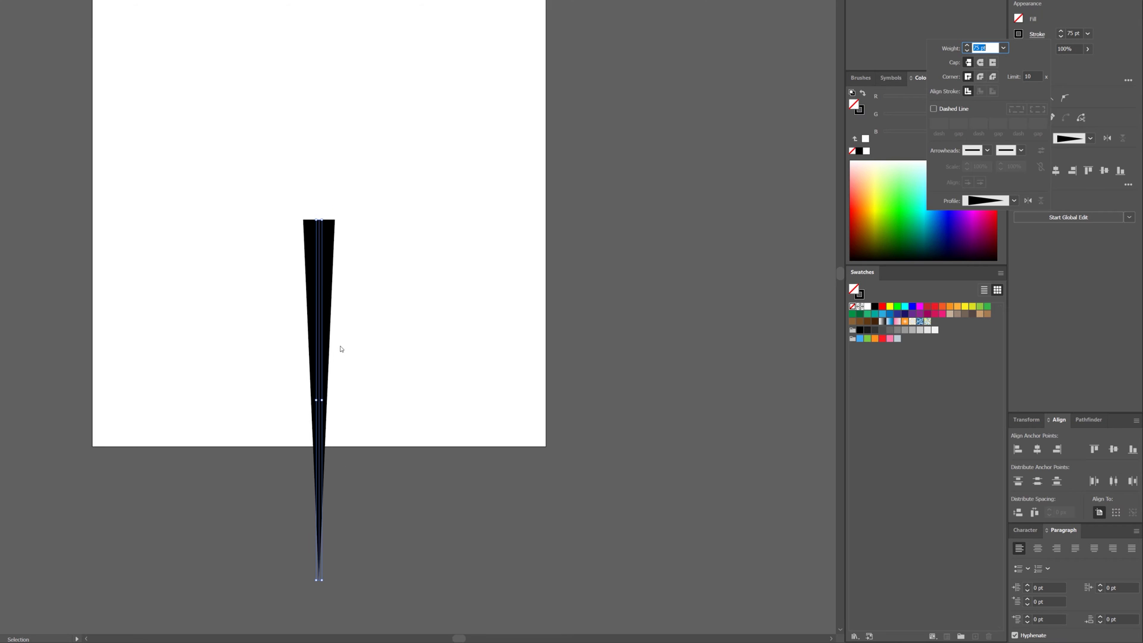
pyautogui.click(1028, 201)
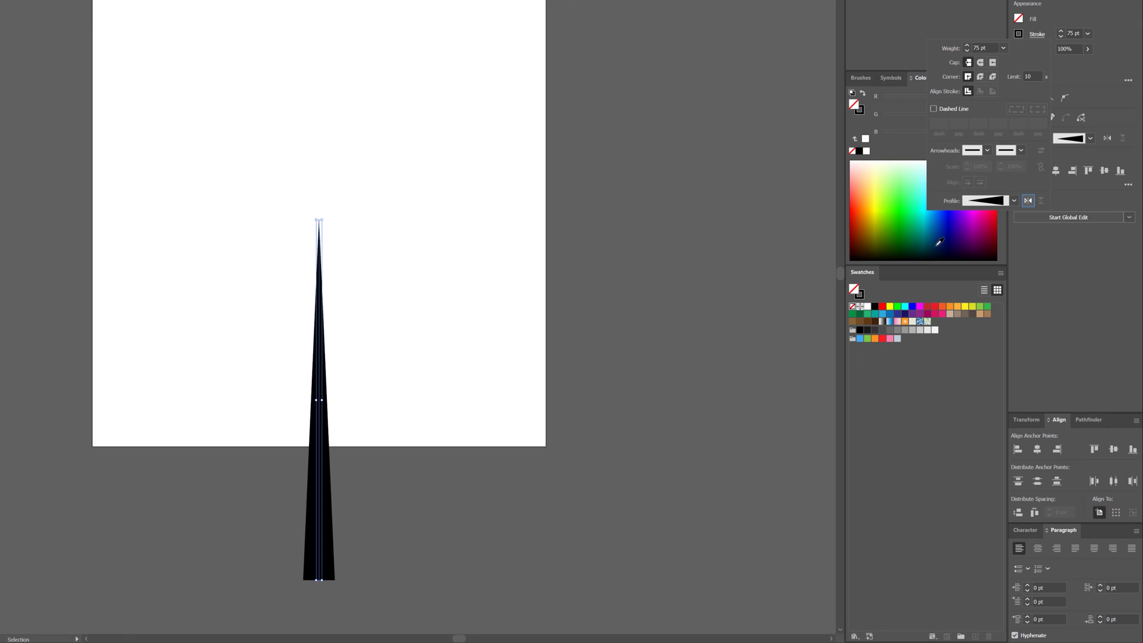
# - Reselect the tapered path and set its stroke weight to 120 pt
pyautogui.click(505, 260)
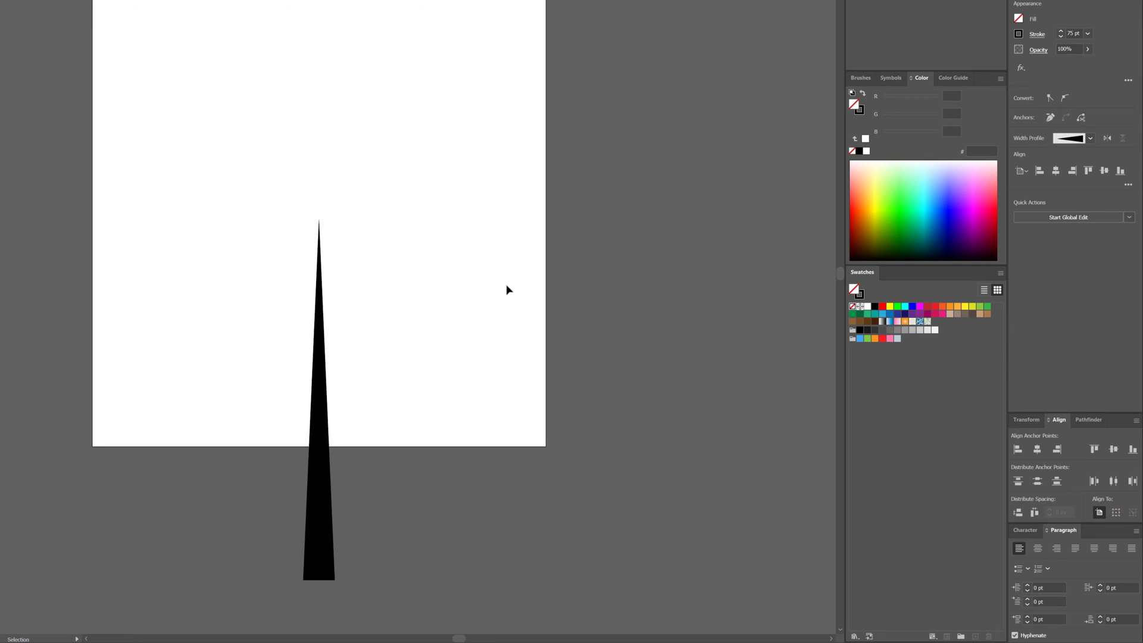
pyautogui.moveTo(441, 184); pyautogui.dragTo(245, 289)
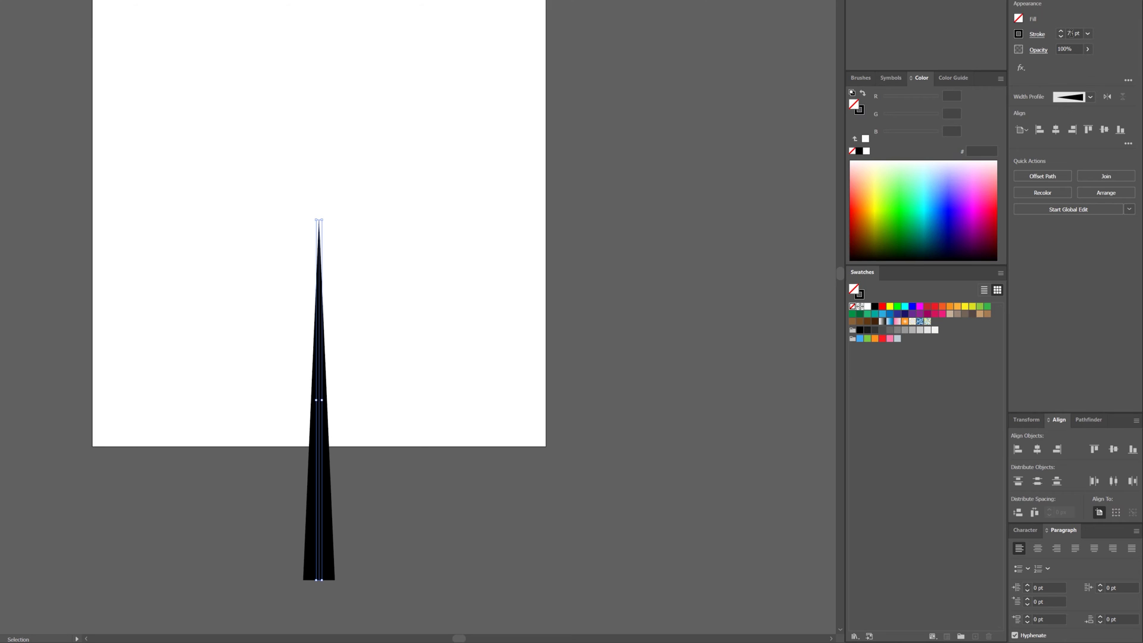
pyautogui.doubleClick(1070, 33)
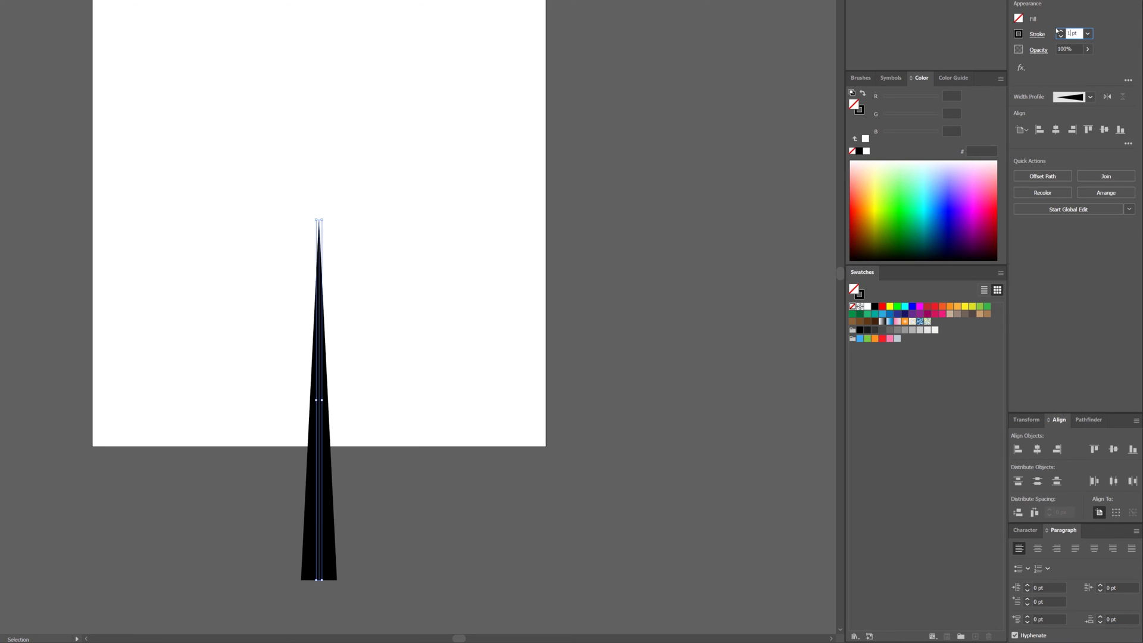
pyautogui.write('120')
pyautogui.press('Return')
# - With the Rotate tool, pivot on the spike's top tip and enter a 360/15 angle
pyautogui.scroll(-2, 333, 236)
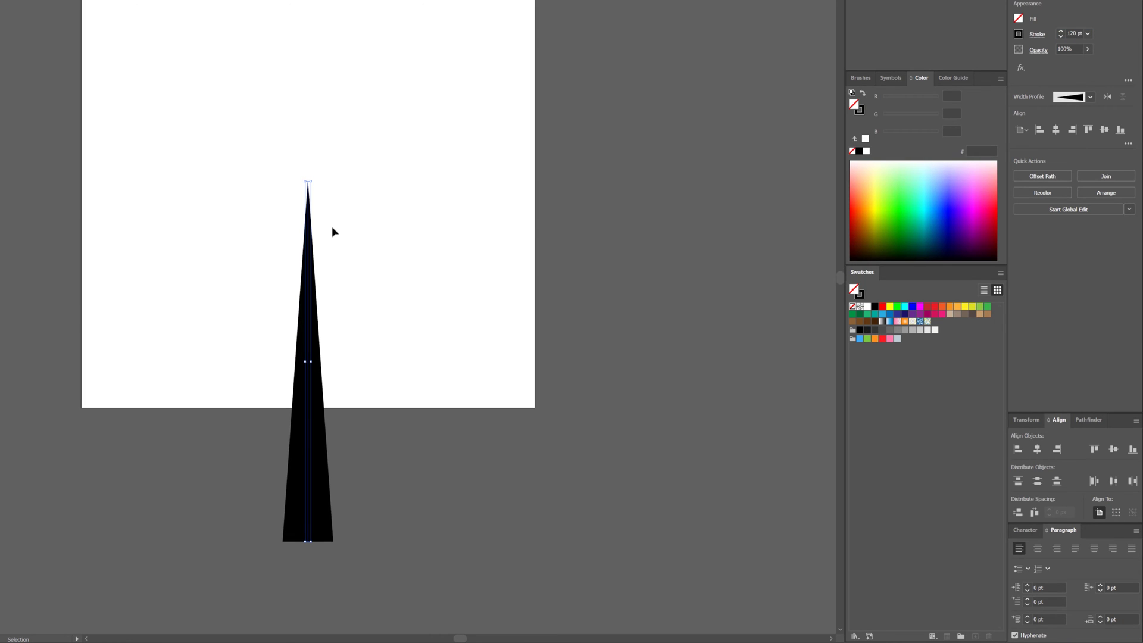
pyautogui.press('r')
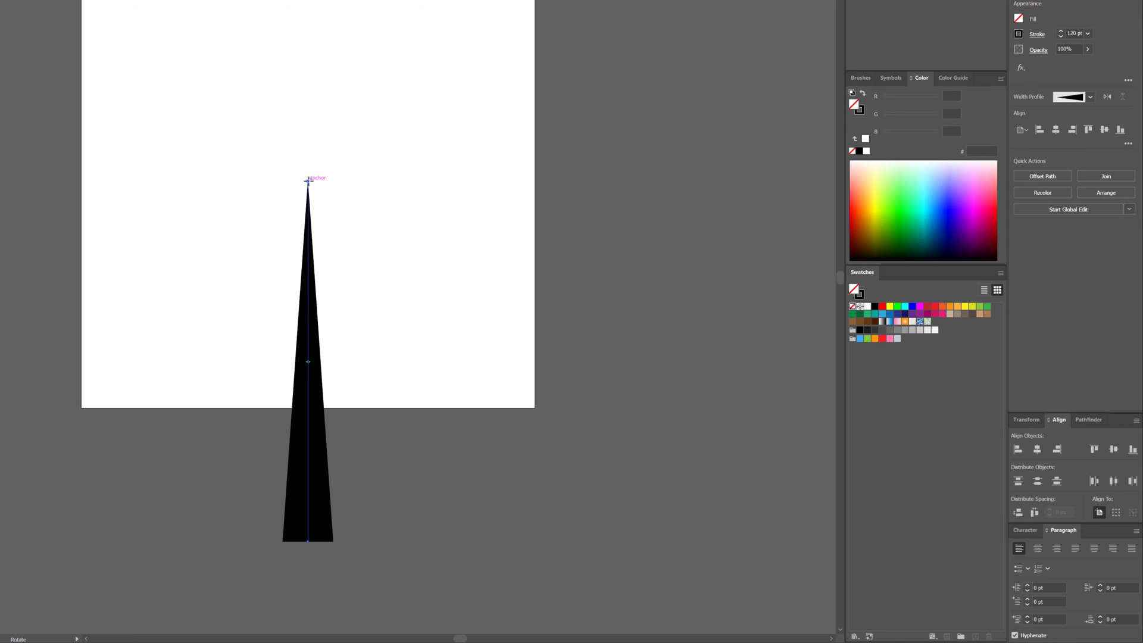
pyautogui.scroll(1, 308, 182)
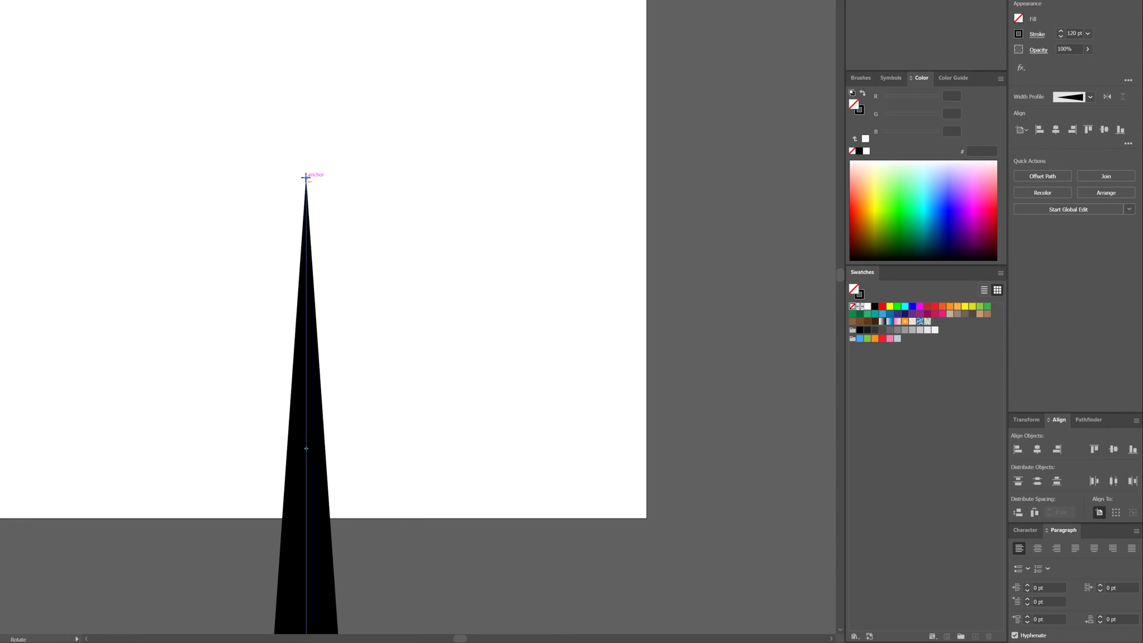
pyautogui.keyDown('alt'); pyautogui.click(306, 177); pyautogui.keyUp('alt')
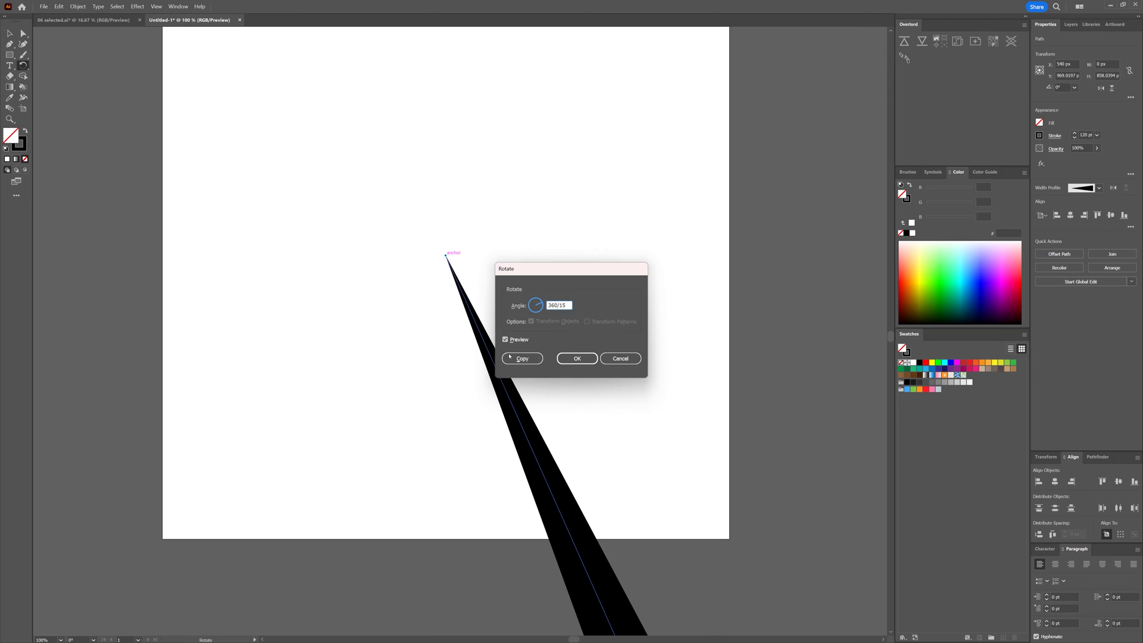
# - Copy the rotated spike and repeat with Ctrl+D until 15 rays form the starburst
pyautogui.click(520, 360)
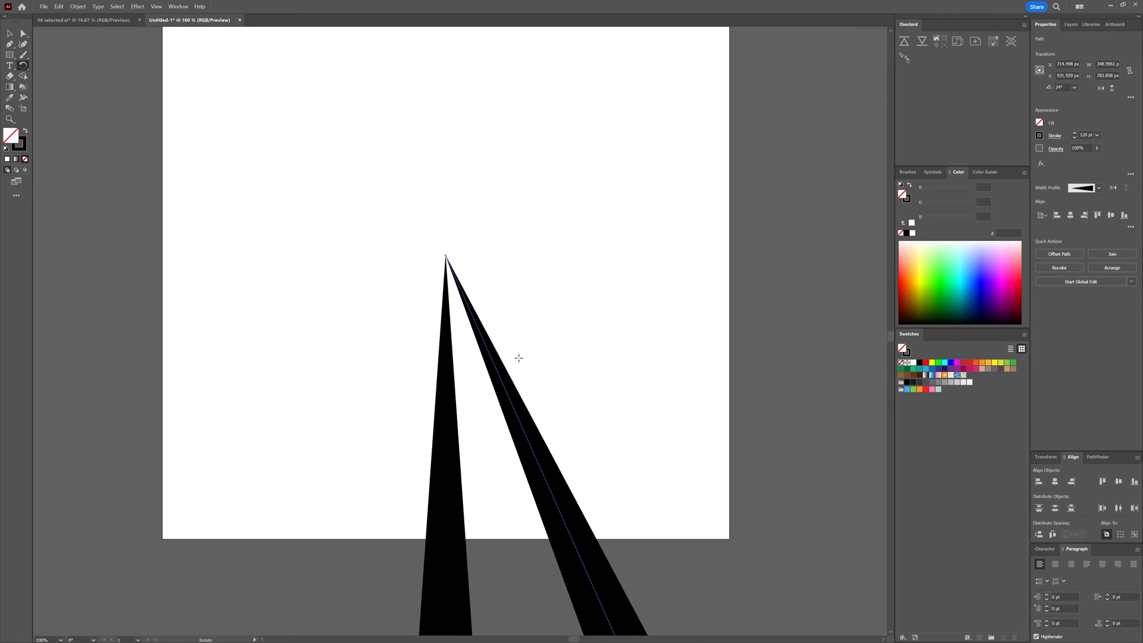
pyautogui.hotkey('ctrl', 'd')
pyautogui.hotkey('ctrl', 'd')
pyautogui.hotkey('ctrl', 'd')
pyautogui.hotkey('ctrl', 'd')
pyautogui.hotkey('ctrl', 'd')
pyautogui.hotkey('ctrl', 'd')
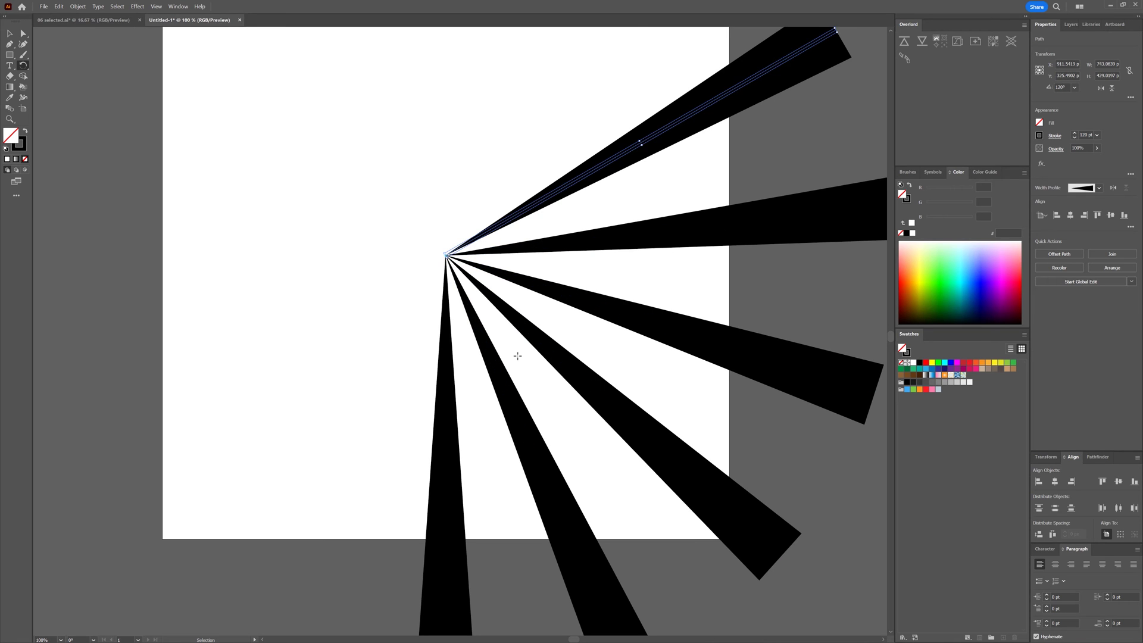
pyautogui.hotkey('ctrl', 'd')
pyautogui.hotkey('ctrl', 'd')
pyautogui.hotkey('ctrl', 'd')
pyautogui.hotkey('ctrl', 'd')
pyautogui.hotkey('ctrl', 'd')
pyautogui.hotkey('ctrl', 'd')
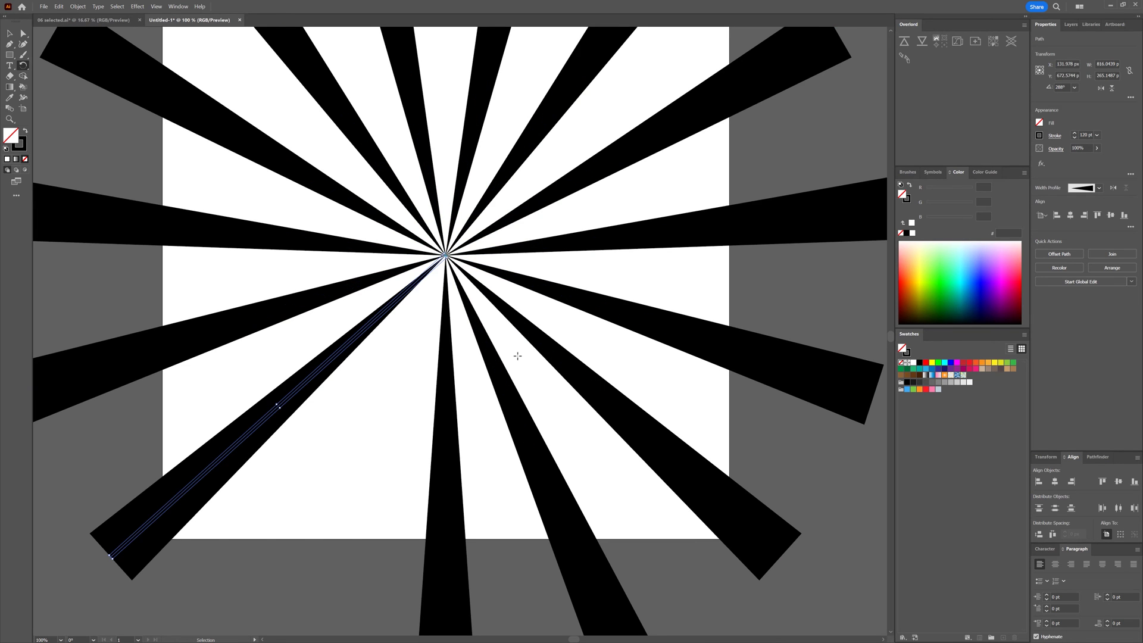
pyautogui.hotkey('ctrl', 'd')
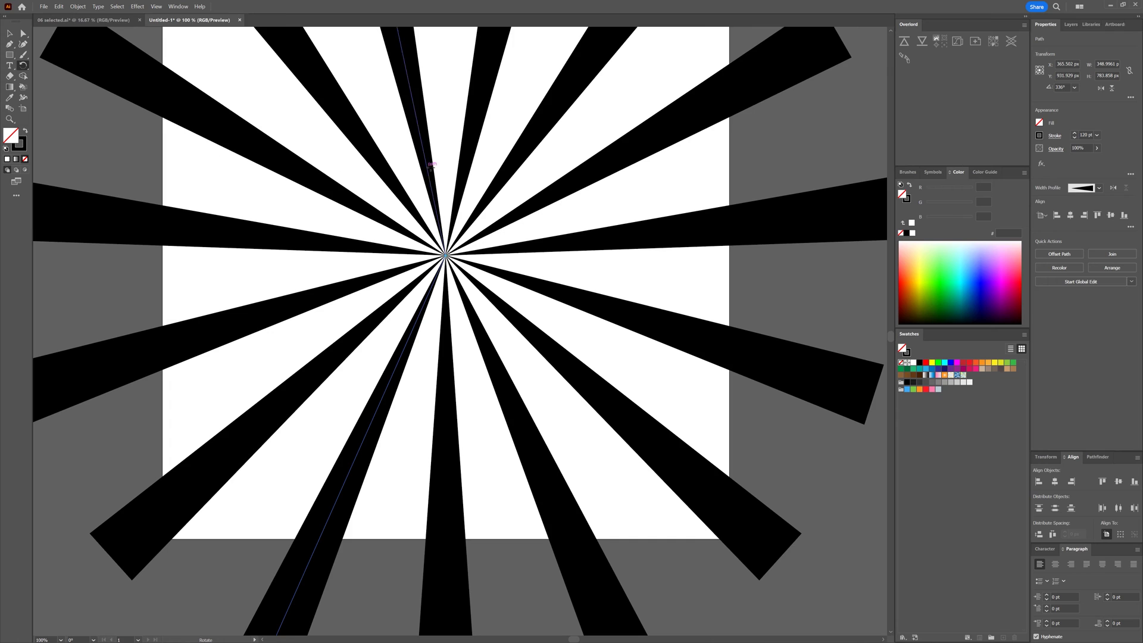
pyautogui.scroll(-3, 439, 173)
pyautogui.moveTo(471, 152); pyautogui.dragTo(462, 187)
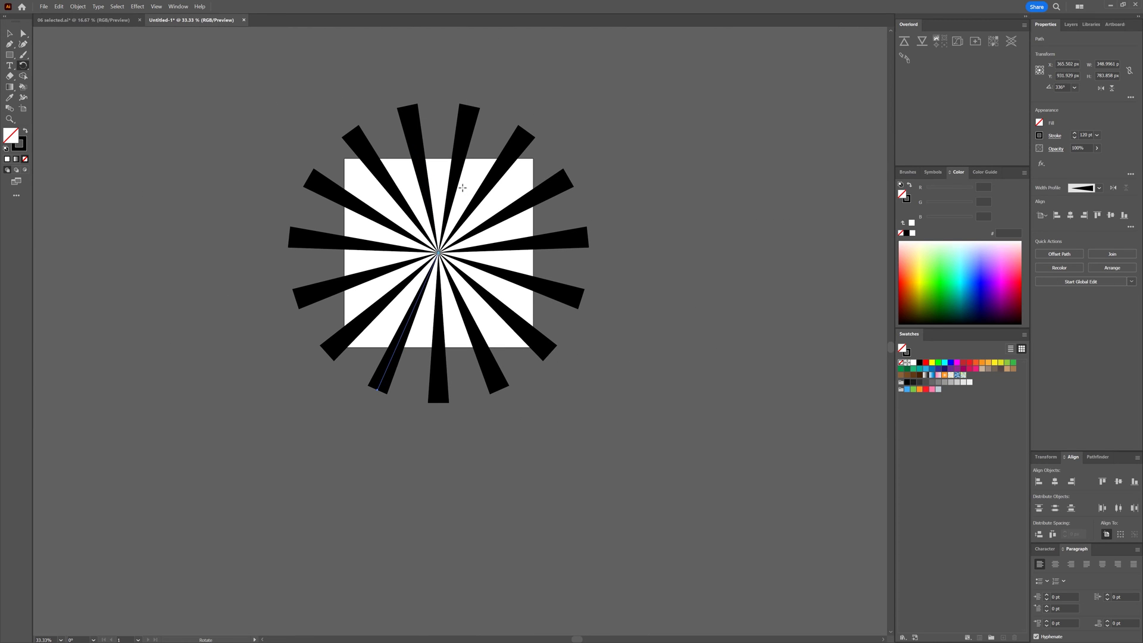
pyautogui.press('v')
pyautogui.click(299, 112)
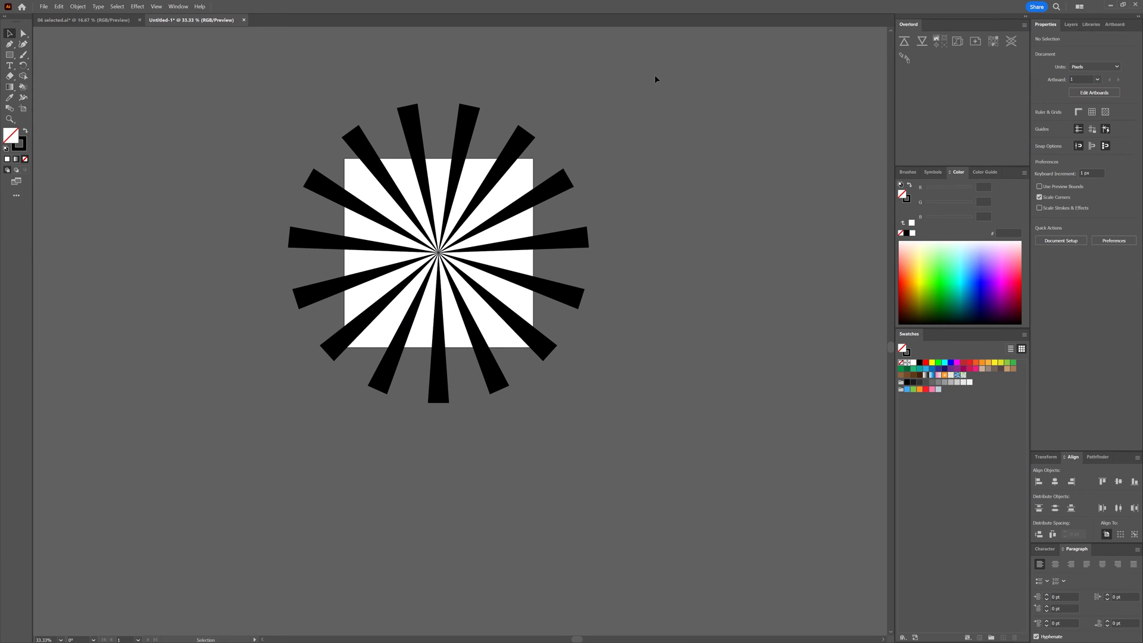
# - Select all rays and push them to After Effects via Overlord with Split shapes to layers on
pyautogui.moveTo(420, 239); pyautogui.dragTo(234, 388)
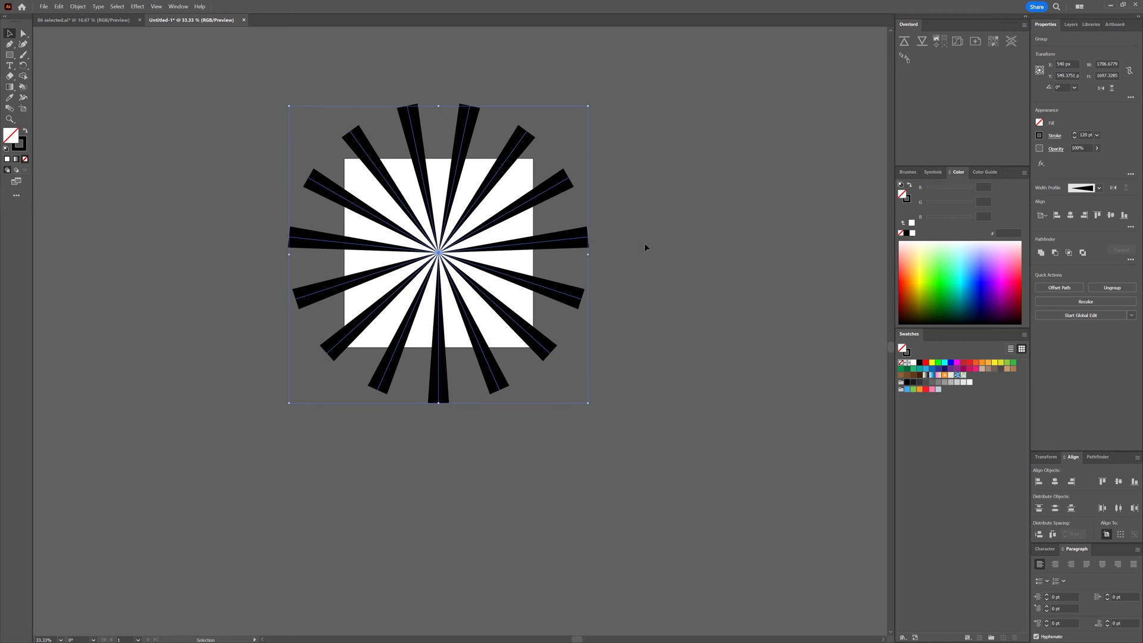
pyautogui.click(668, 82)
pyautogui.hotkey('ctrl', 'a')
pyautogui.click(936, 40)
pyautogui.click(903, 40)
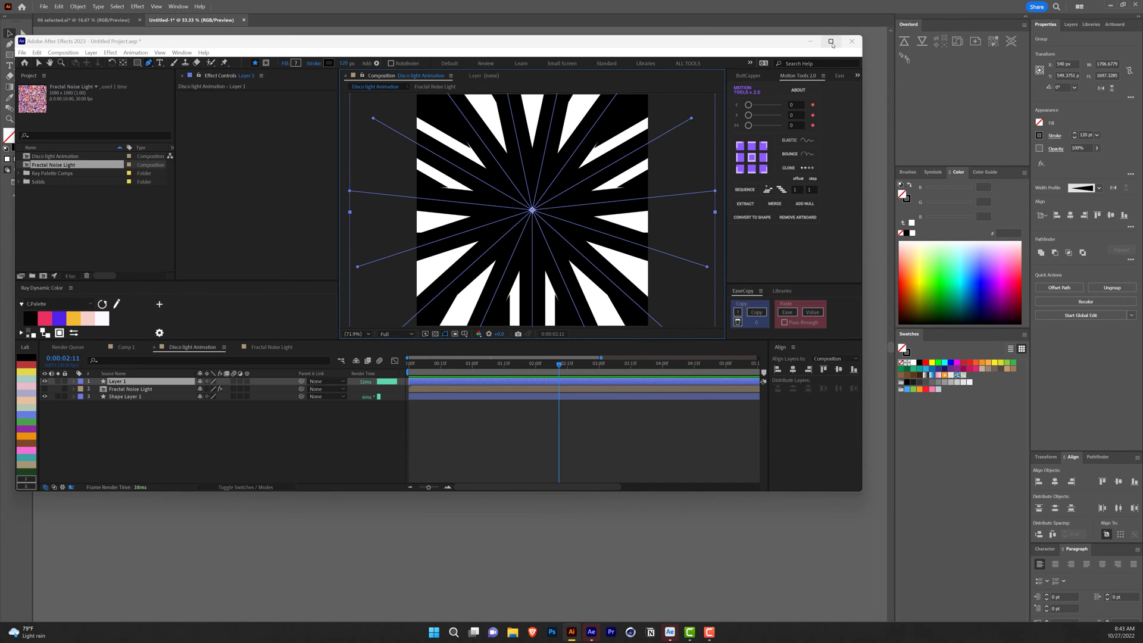
pyautogui.click(831, 42)
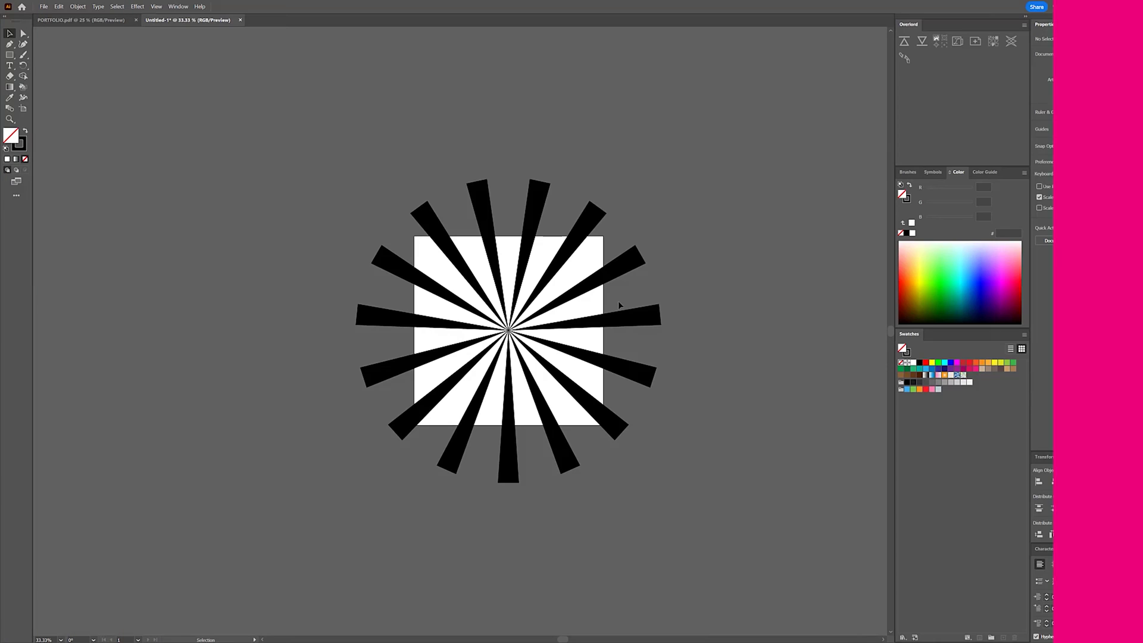
# - Apply Object > Expand Appearance to the whole starburst, then reselect the expanded group
pyautogui.moveTo(622, 333); pyautogui.dragTo(599, 288)
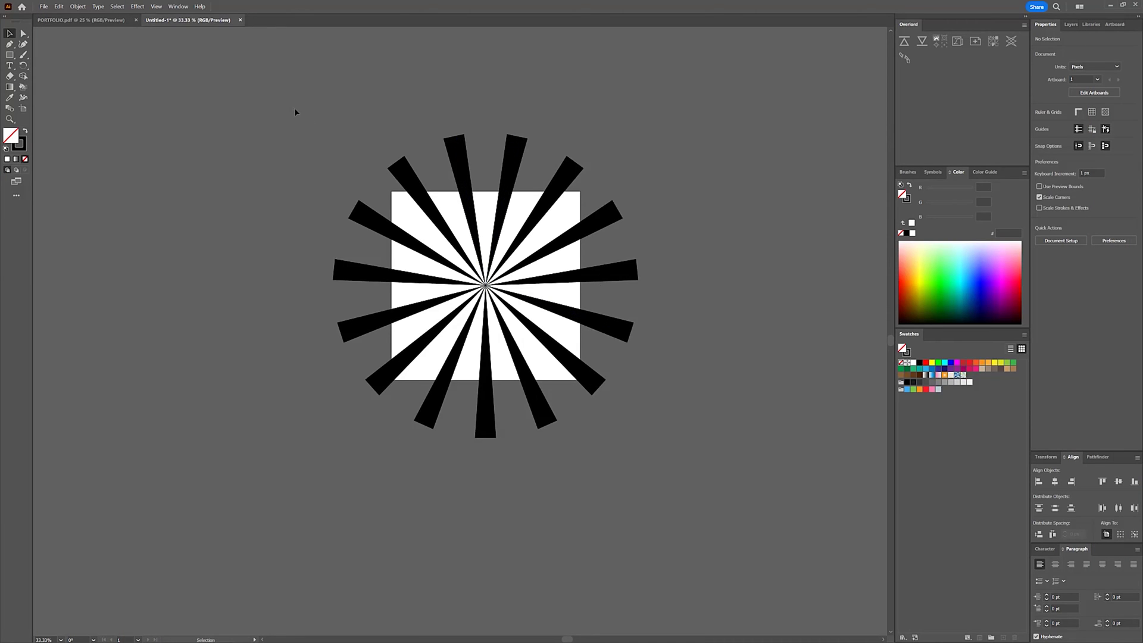
pyautogui.moveTo(633, 428); pyautogui.dragTo(649, 448)
pyautogui.click(749, 319)
pyautogui.hotkey('ctrl', 'a')
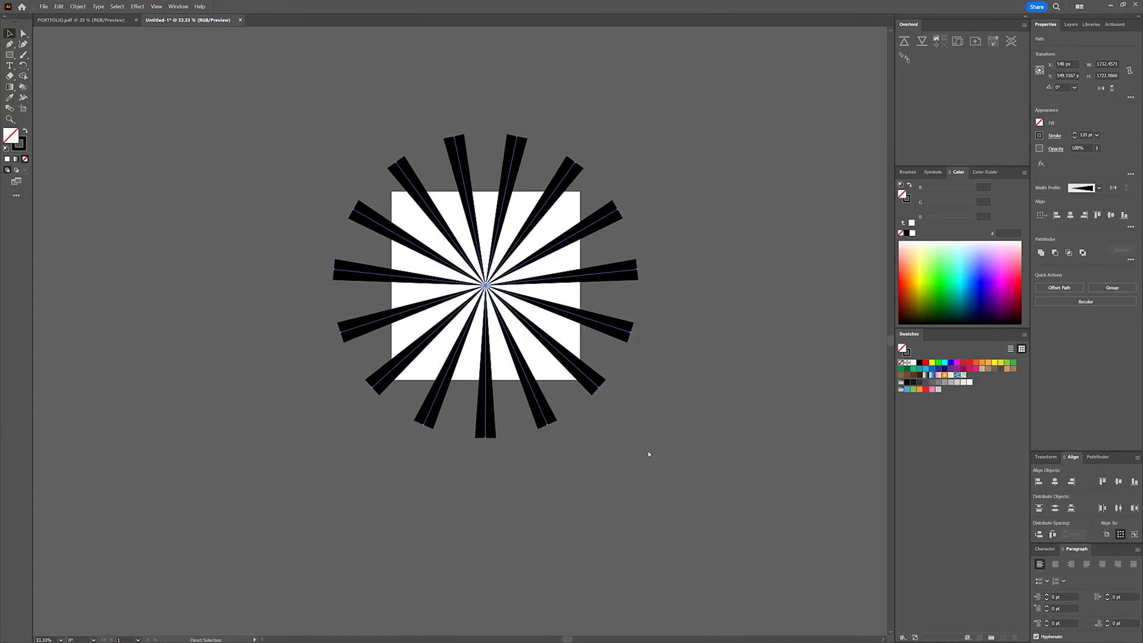
pyautogui.click(78, 7)
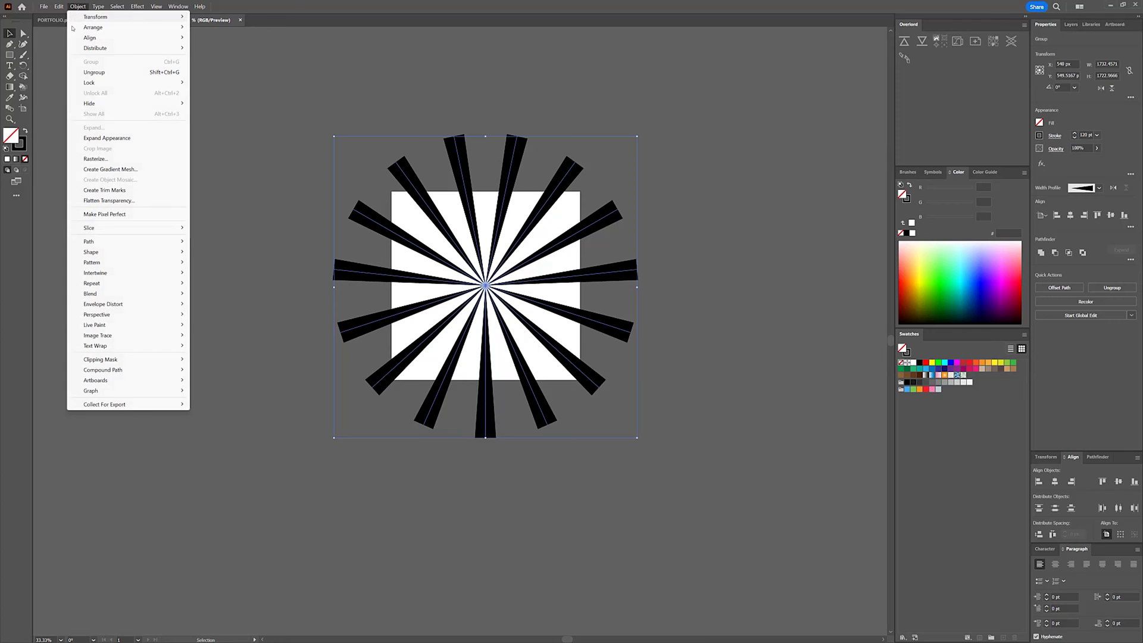
pyautogui.click(102, 139)
pyautogui.click(184, 193)
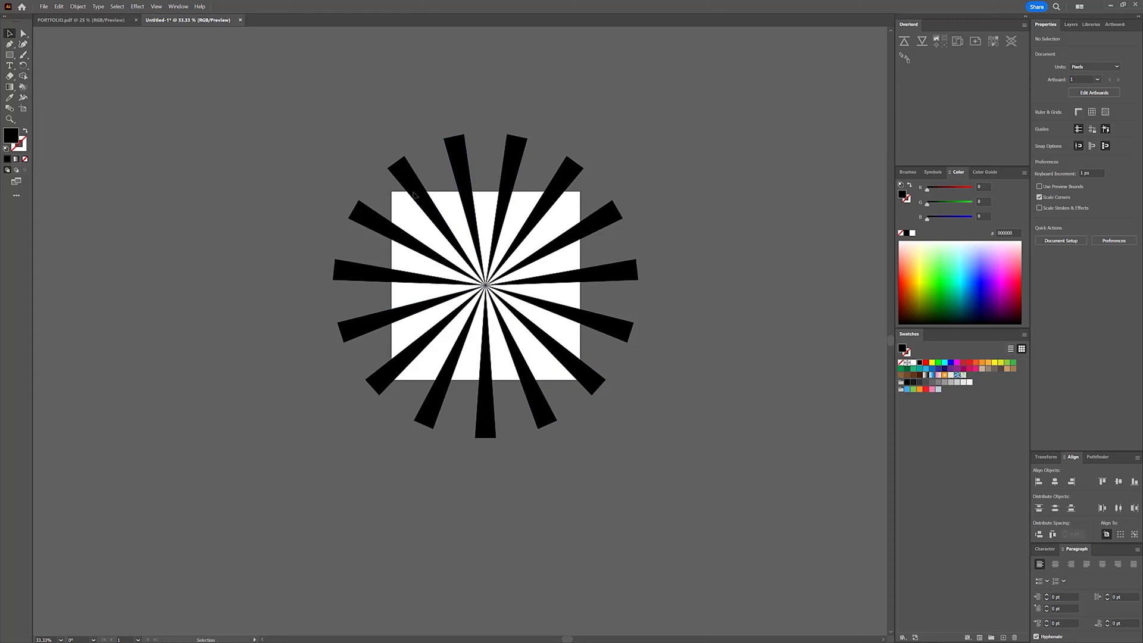
pyautogui.click(570, 186)
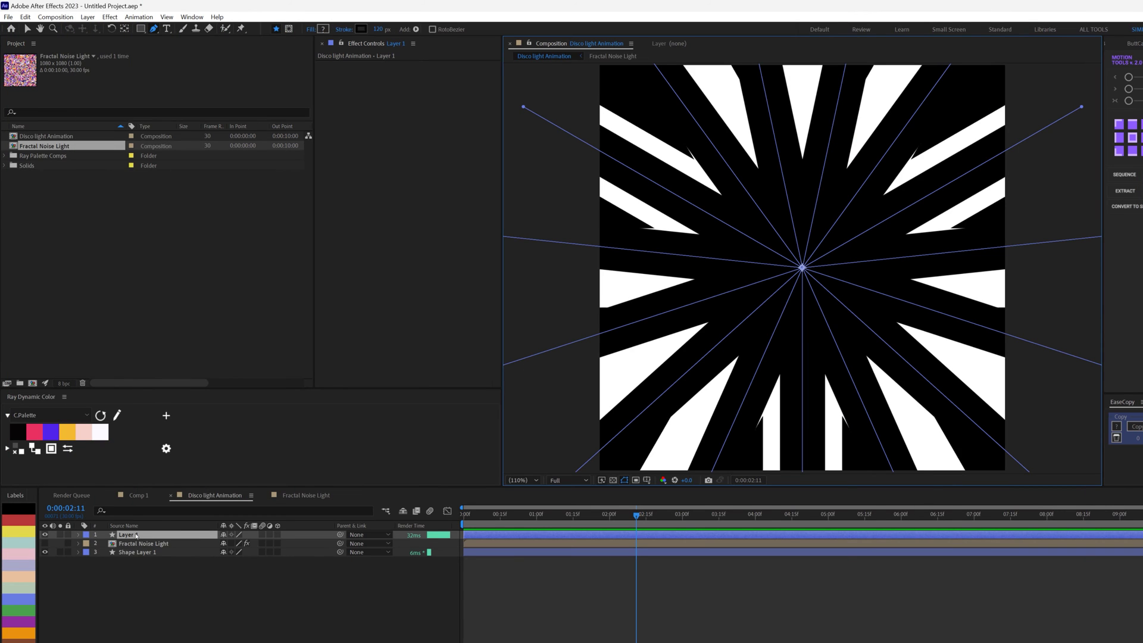
# - Apply the pink palette colour to Layer 1's rays, adding a Ray - C.Palette layer
pyautogui.click(136, 534)
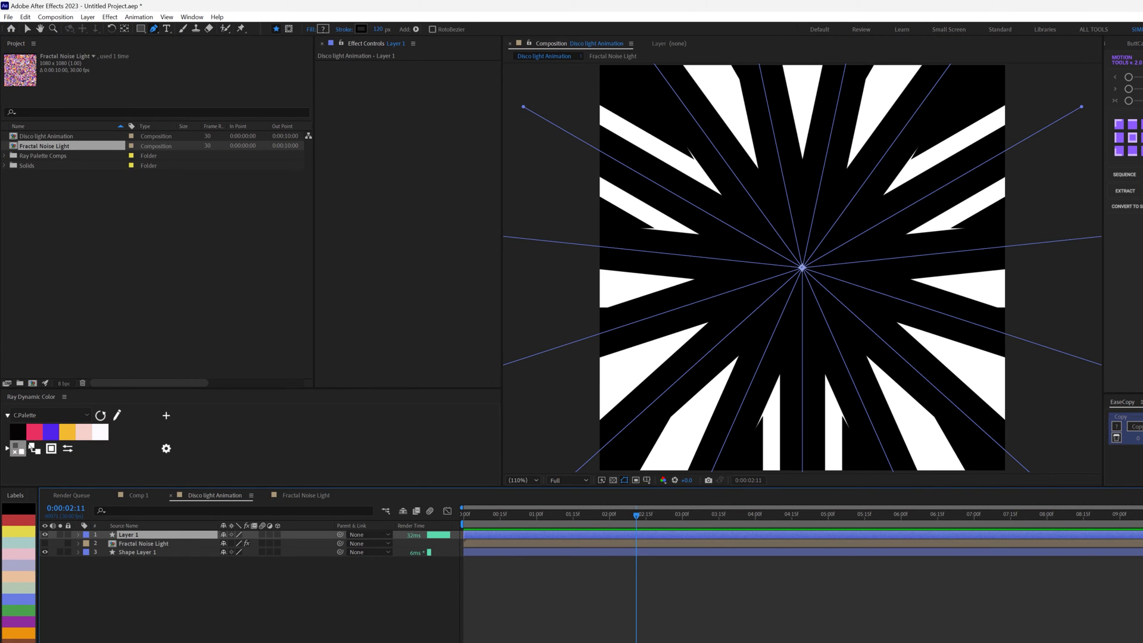
pyautogui.click(33, 432)
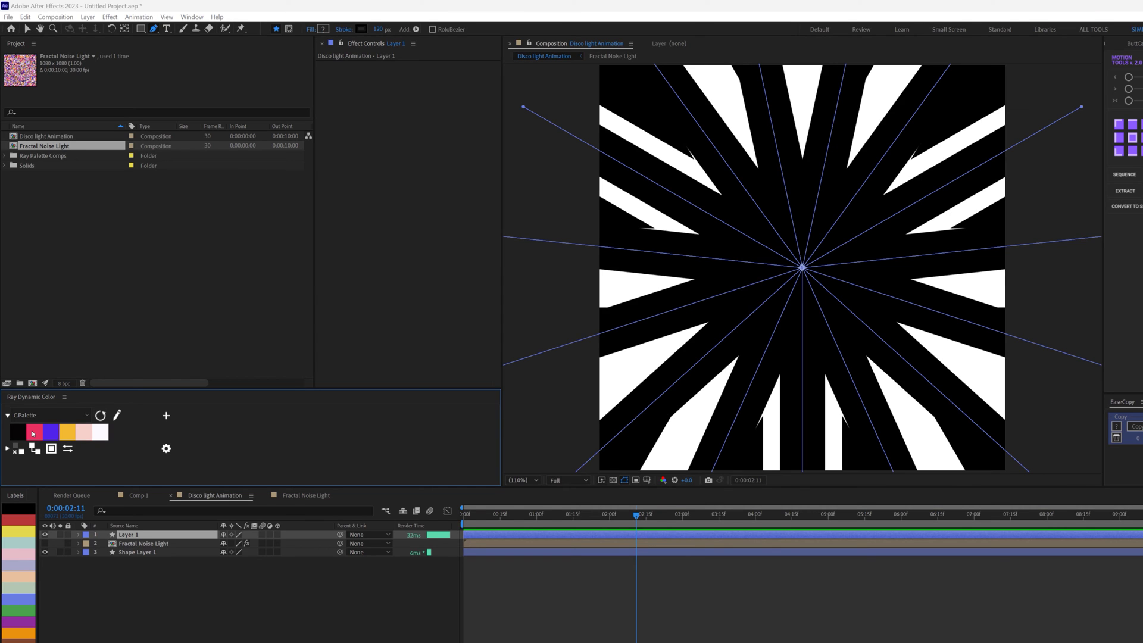
pyautogui.click(33, 433)
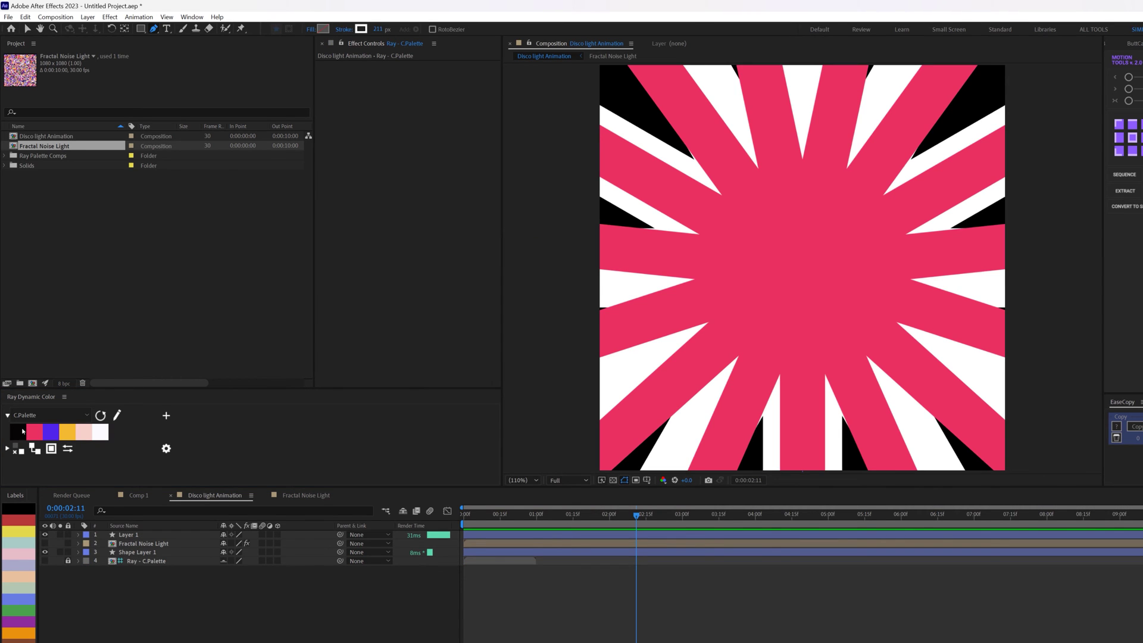
# - Expand Layer 1's Contents down to Group 1's Stroke 1 settings
pyautogui.click(77, 535)
pyautogui.click(88, 543)
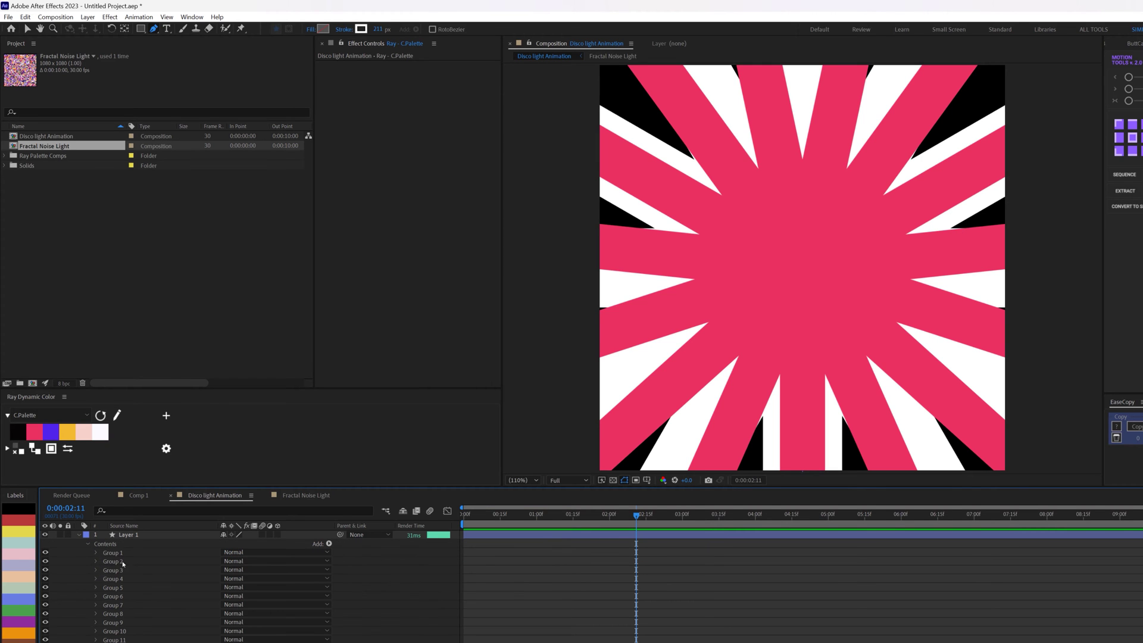
pyautogui.click(97, 553)
pyautogui.click(105, 570)
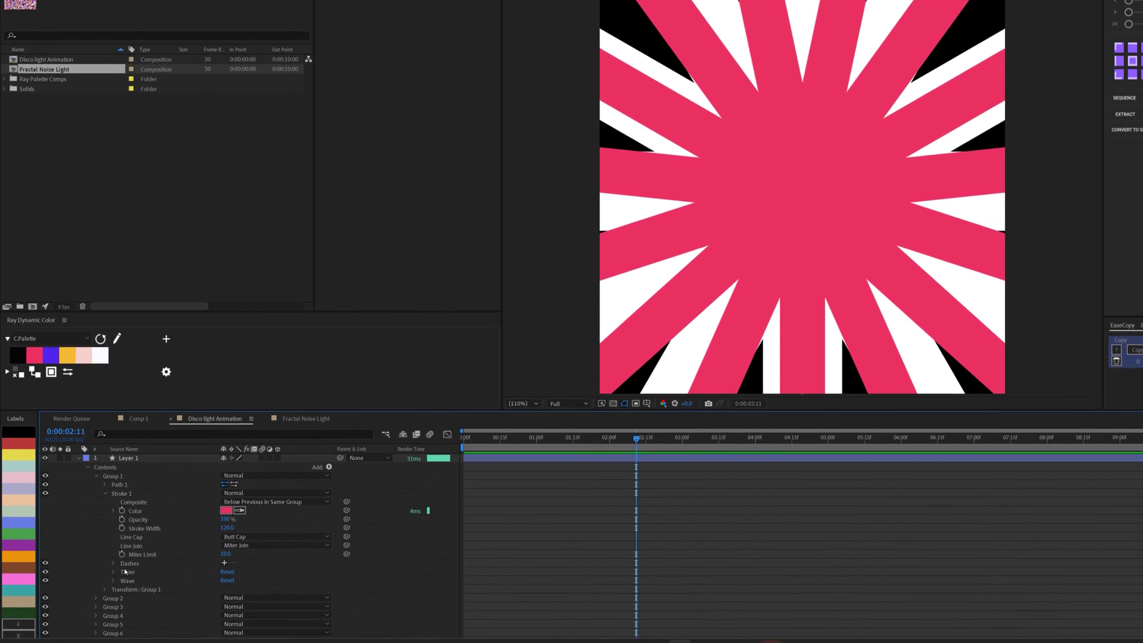
# - Set Stroke 1's Taper Start Length to 100% so the ray tapers to a point
pyautogui.click(114, 572)
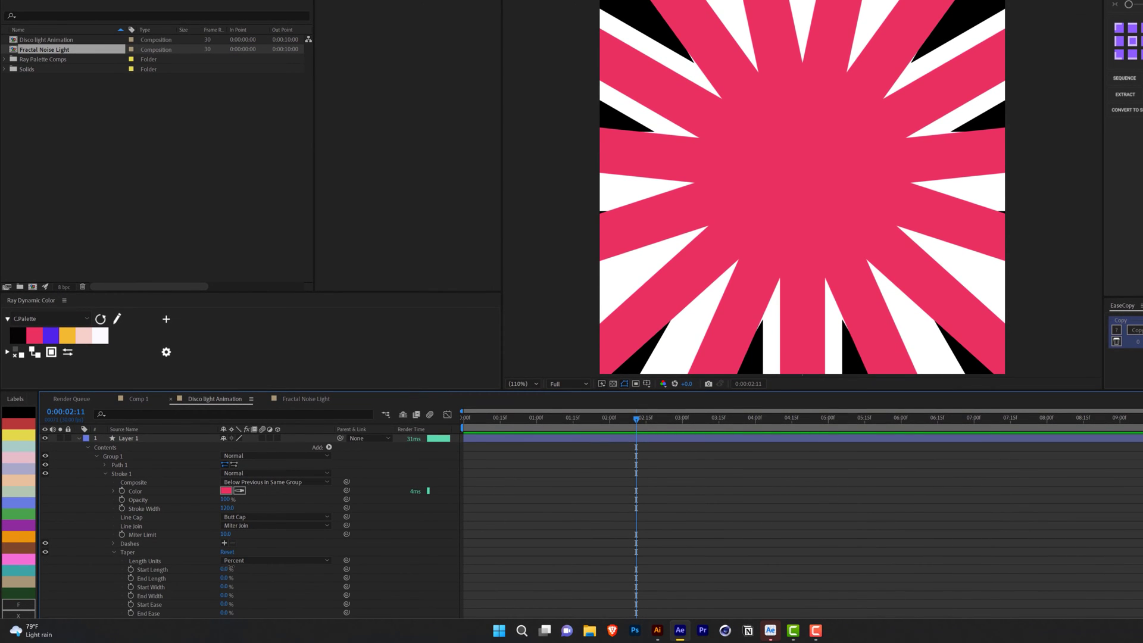
pyautogui.moveTo(225, 575); pyautogui.dragTo(350, 578)
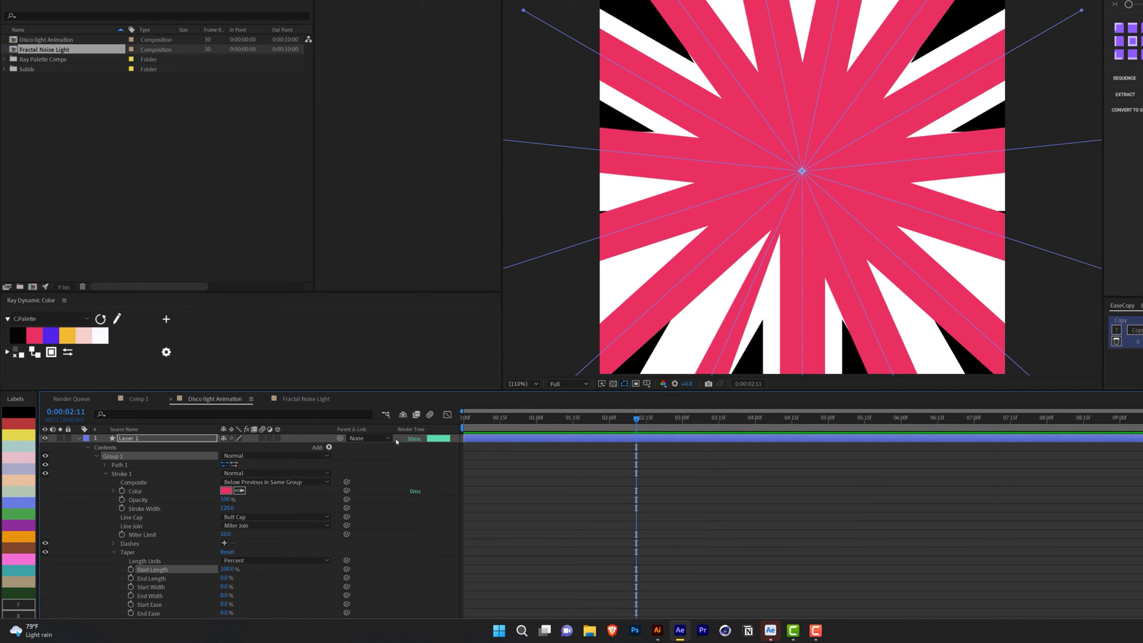
pyautogui.scroll(-2, 205, 547)
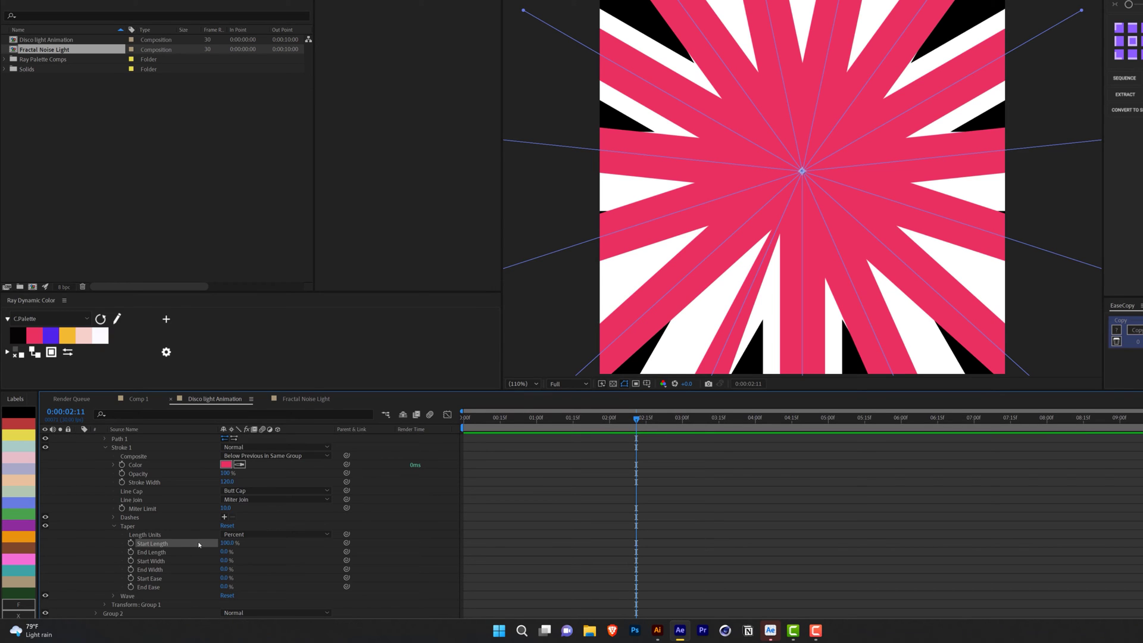
pyautogui.scroll(2, 199, 544)
# - Search Layer 1 for 'tap' and select the Taper property of every group
pyautogui.click(161, 437)
pyautogui.click(167, 414)
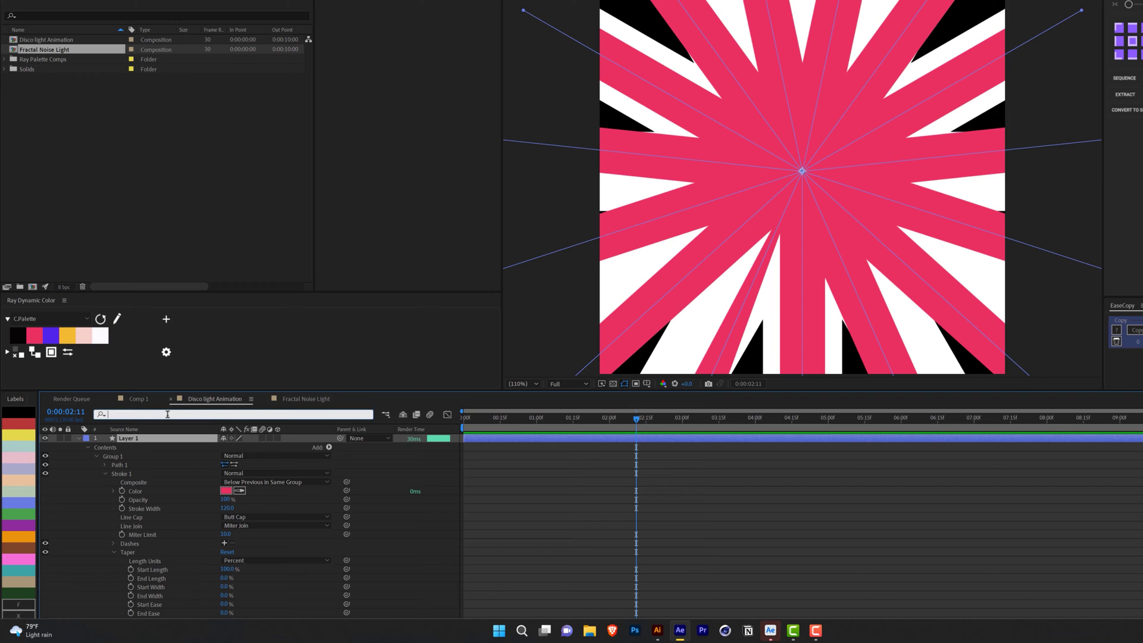
pyautogui.write('taper')
pyautogui.click(138, 474)
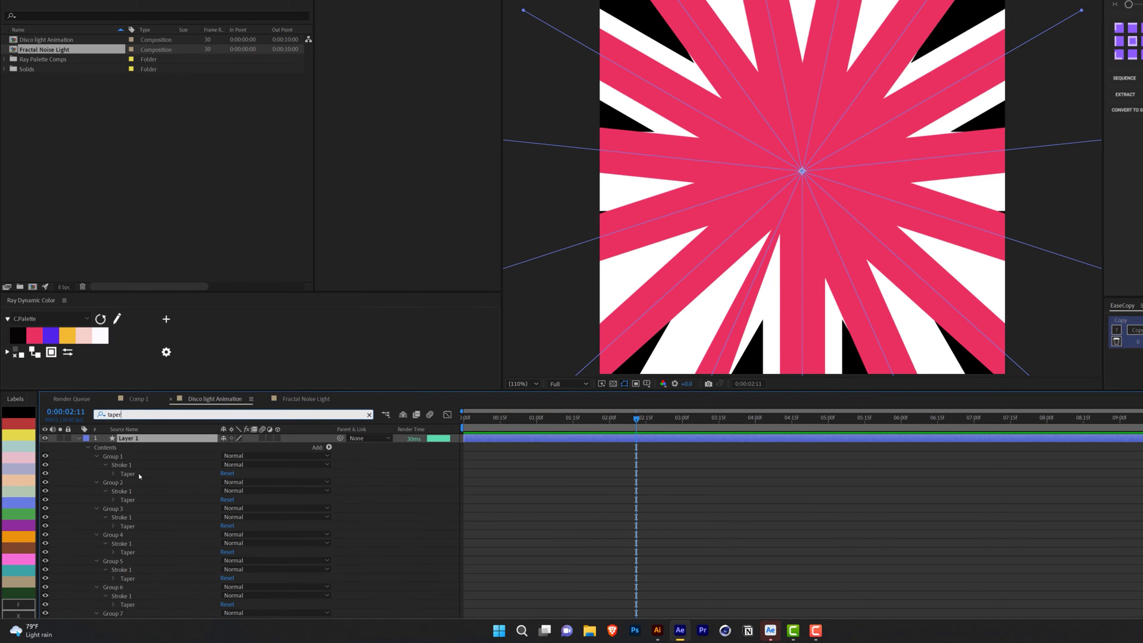
pyautogui.click(137, 500)
pyautogui.keyDown('ctrl'); pyautogui.click(136, 526); pyautogui.keyUp('ctrl')
pyautogui.keyDown('ctrl'); pyautogui.click(135, 552); pyautogui.keyUp('ctrl')
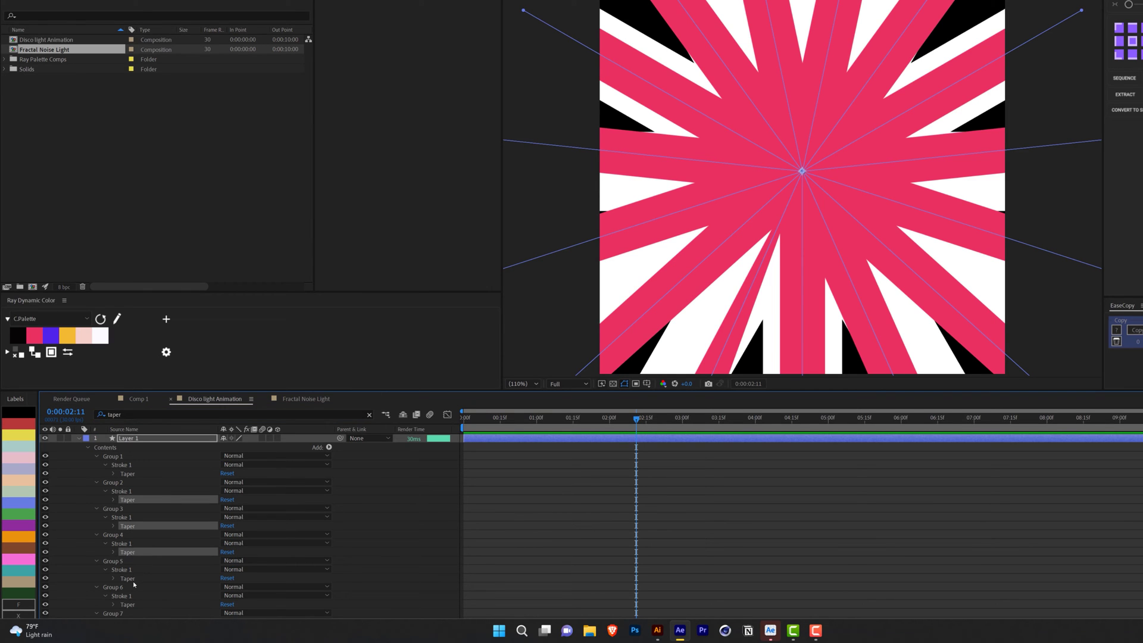
pyautogui.keyDown('ctrl'); pyautogui.click(133, 580); pyautogui.keyUp('ctrl')
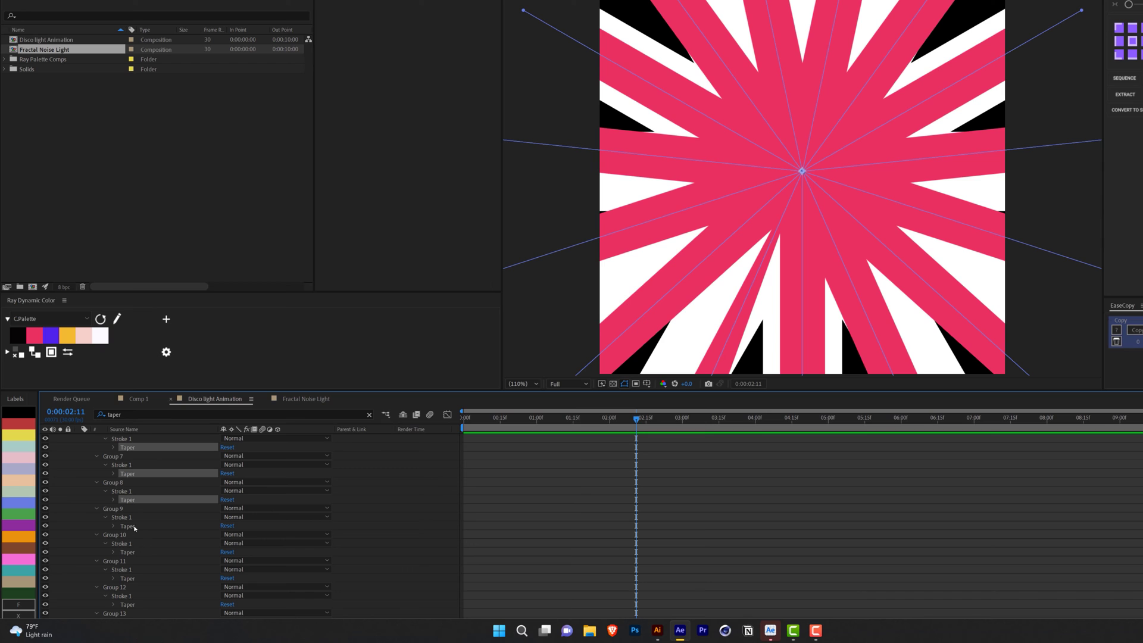
pyautogui.keyDown('ctrl'); pyautogui.click(134, 527); pyautogui.keyUp('ctrl')
pyautogui.keyDown('ctrl'); pyautogui.click(134, 552); pyautogui.keyUp('ctrl')
pyautogui.keyDown('ctrl'); pyautogui.click(130, 579); pyautogui.keyUp('ctrl')
pyautogui.keyDown('ctrl'); pyautogui.click(131, 551); pyautogui.keyUp('ctrl')
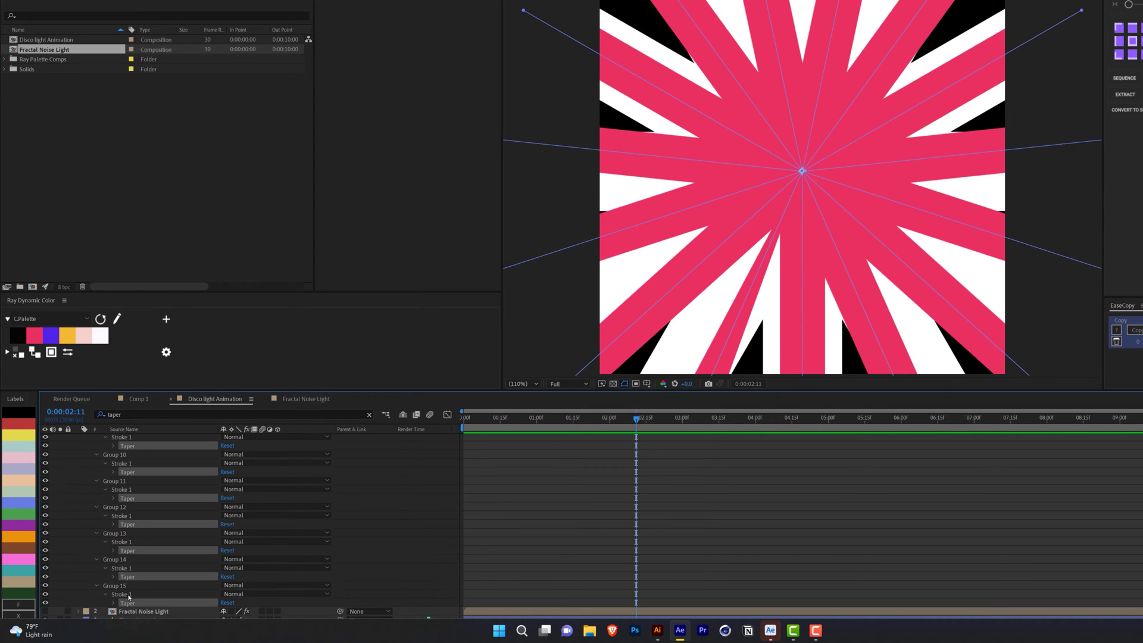
# - Paste the taper onto all selected groups and collapse Layer 1's properties
pyautogui.hotkey('ctrl', 'v')
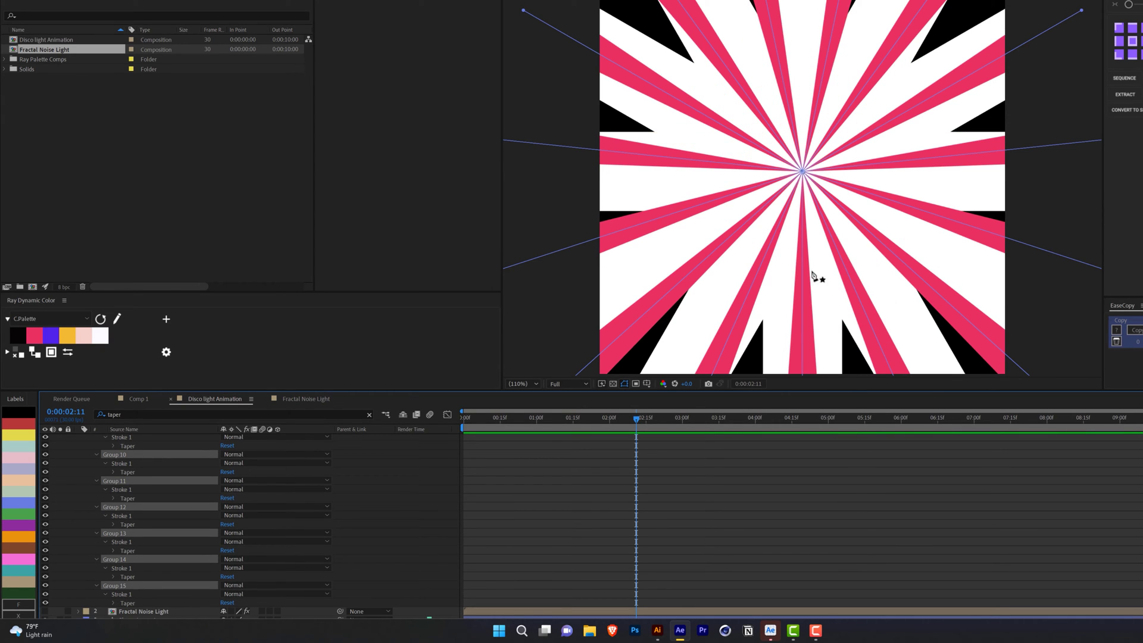
pyautogui.scroll(1, 130, 502)
pyautogui.scroll(8, 106, 448)
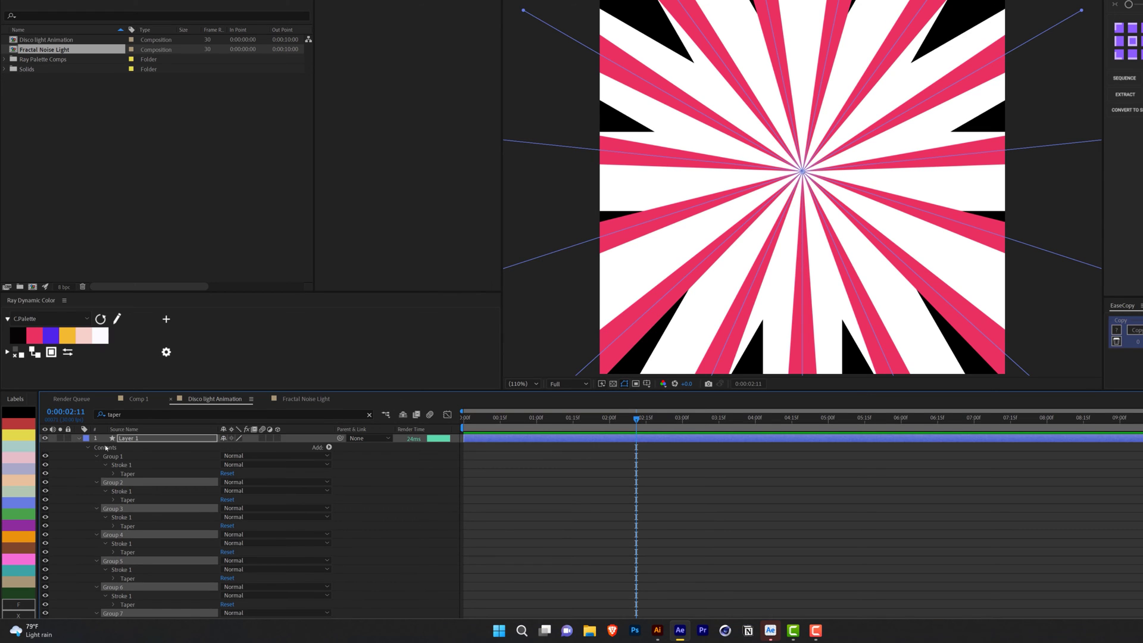
pyautogui.click(79, 439)
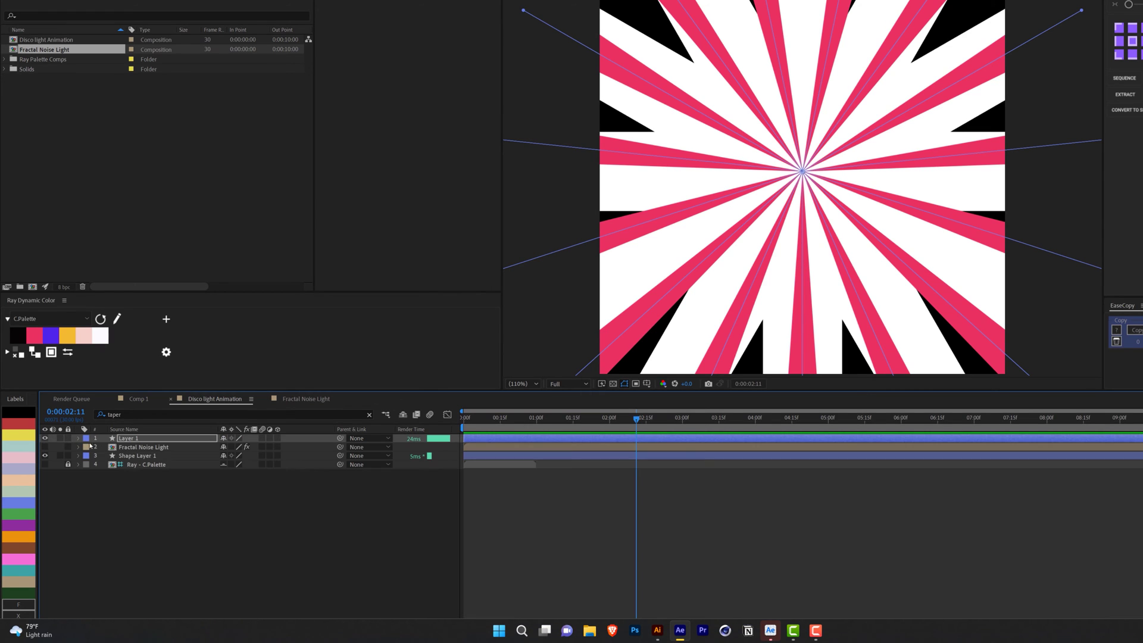
pyautogui.press(',')
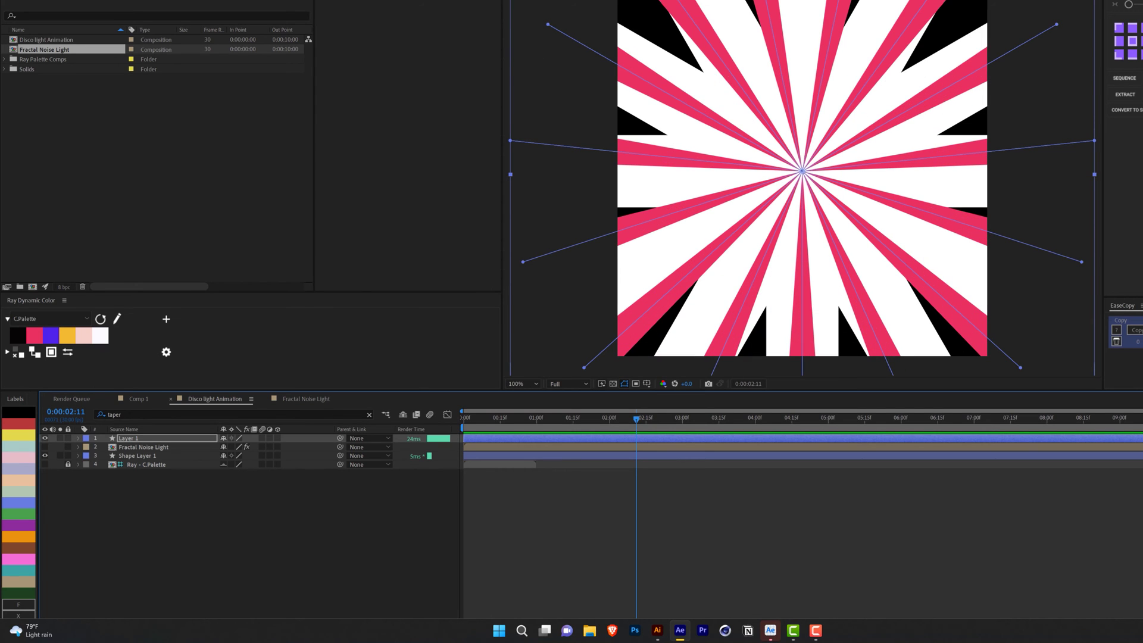
pyautogui.press('v')
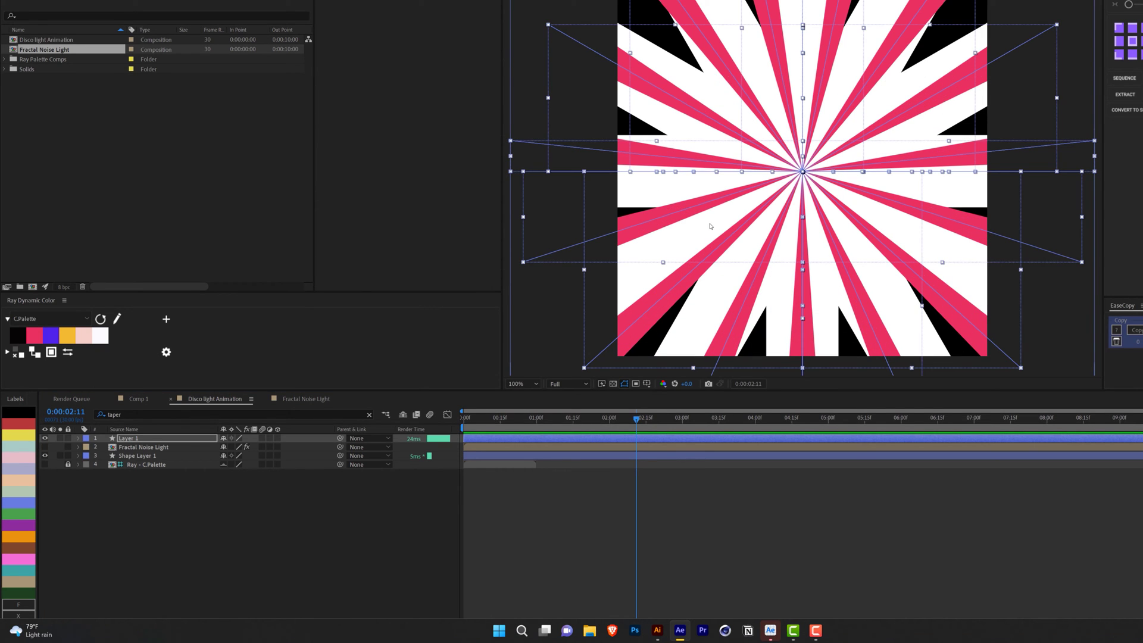
pyautogui.click(312, 508)
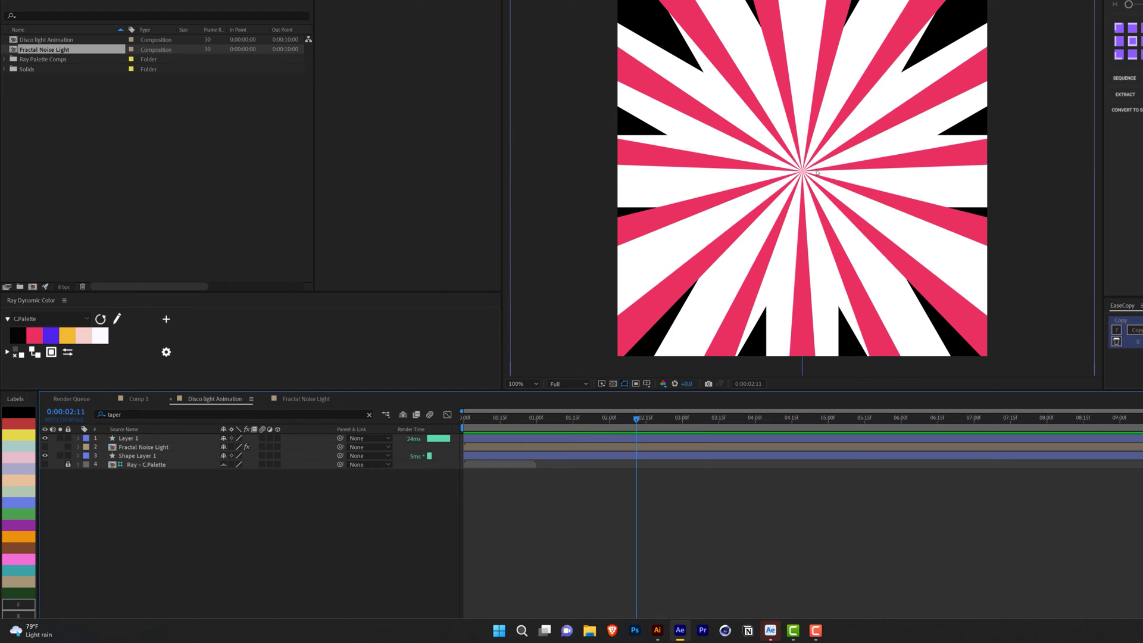
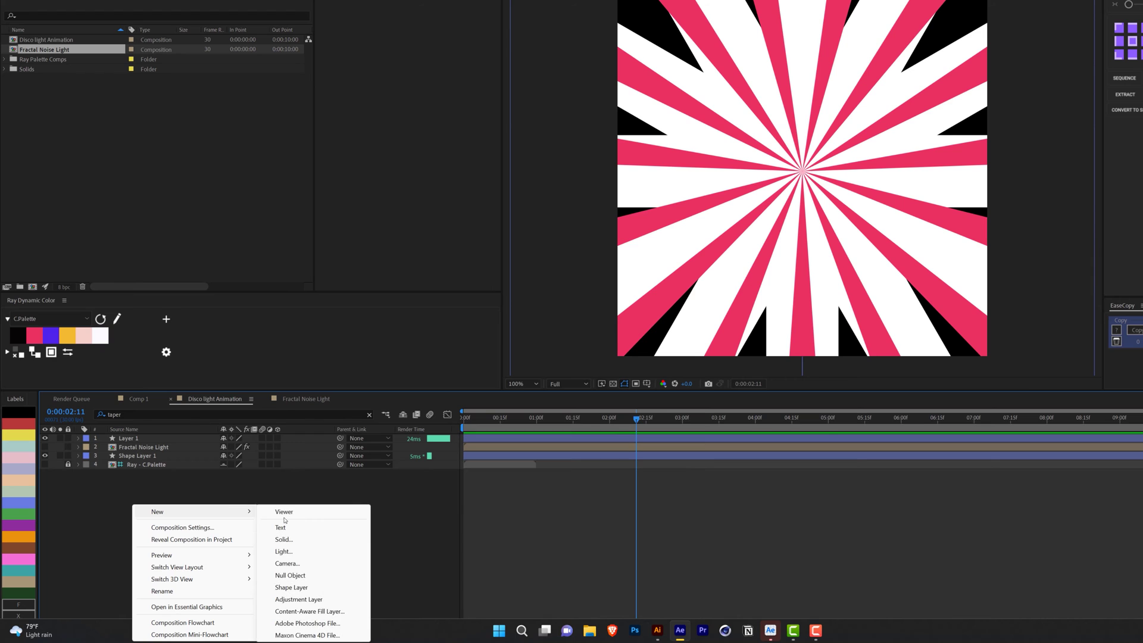
# - Create a deep blue solid named BG, send it to the bottom, and hide shy layers
pyautogui.click(284, 540)
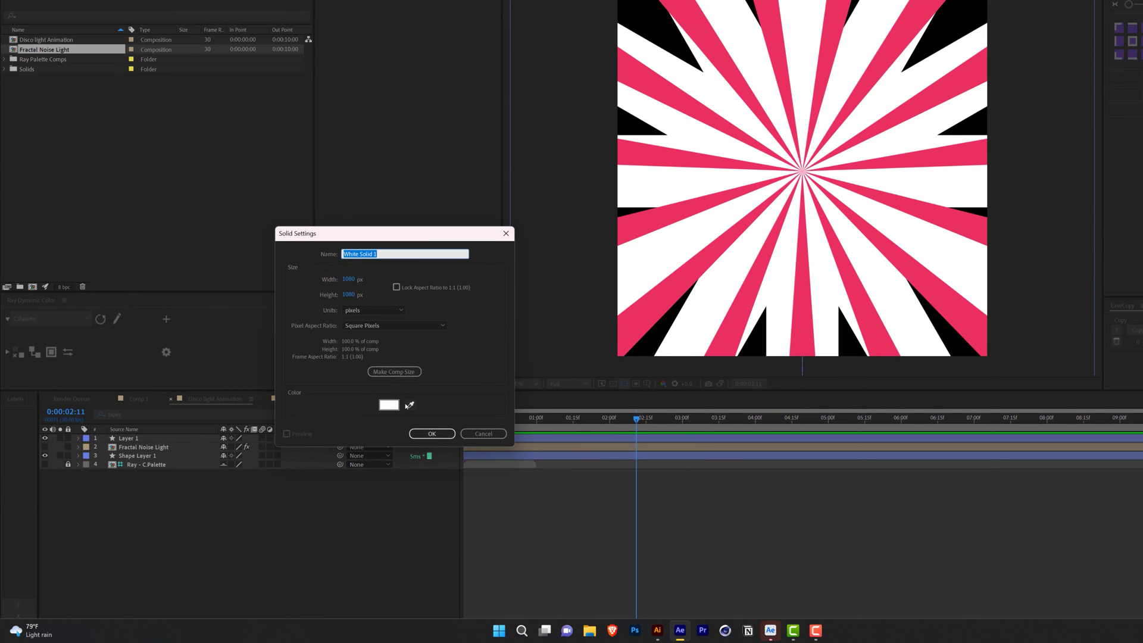
pyautogui.click(395, 406)
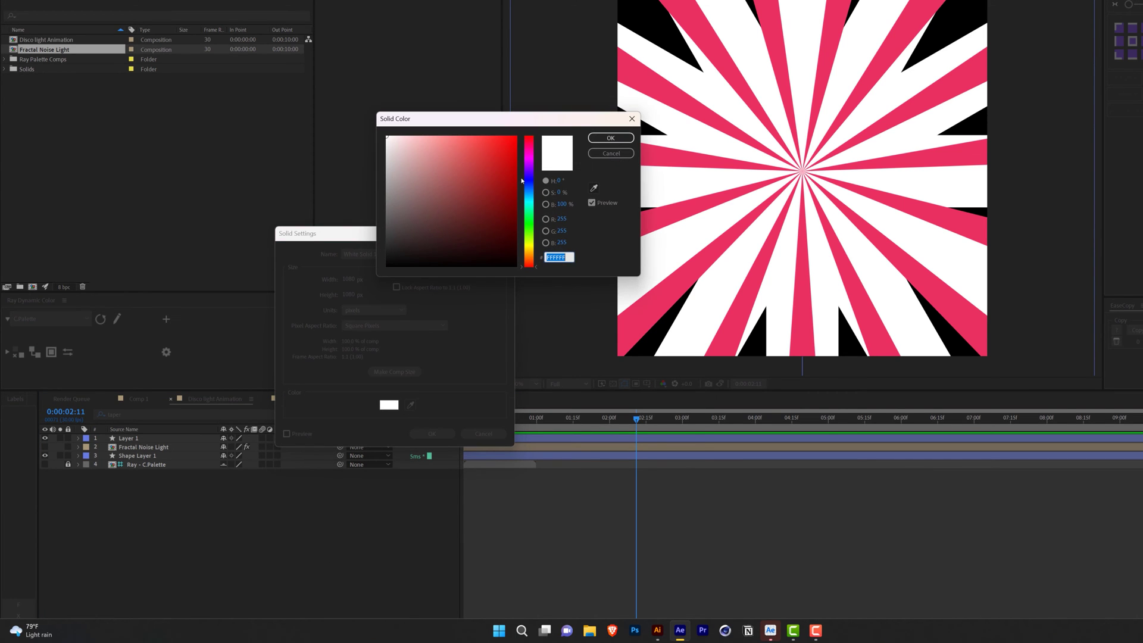
pyautogui.click(528, 184)
pyautogui.click(509, 179)
pyautogui.click(597, 143)
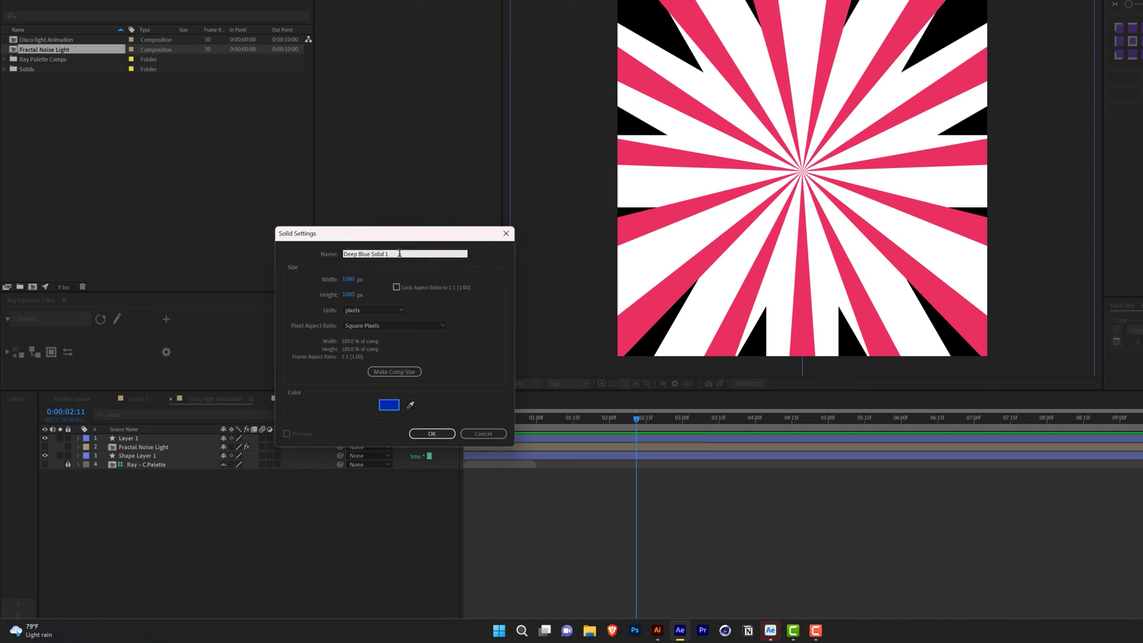
pyautogui.write('BG')
pyautogui.press('Return')
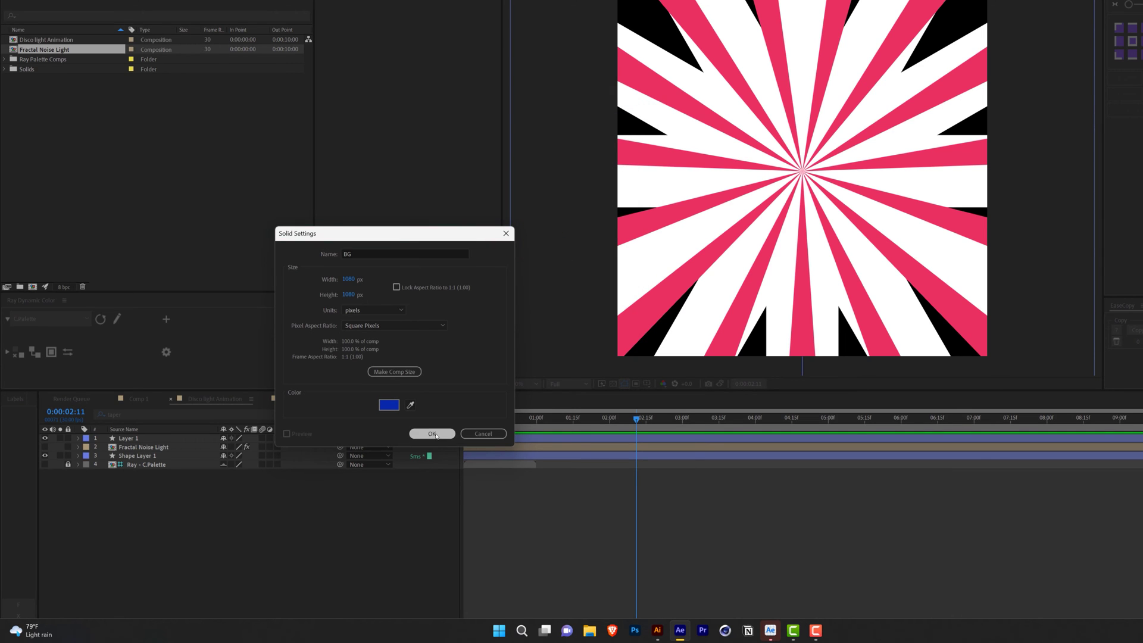
pyautogui.hotkey('ctrl', 'shift', '[')
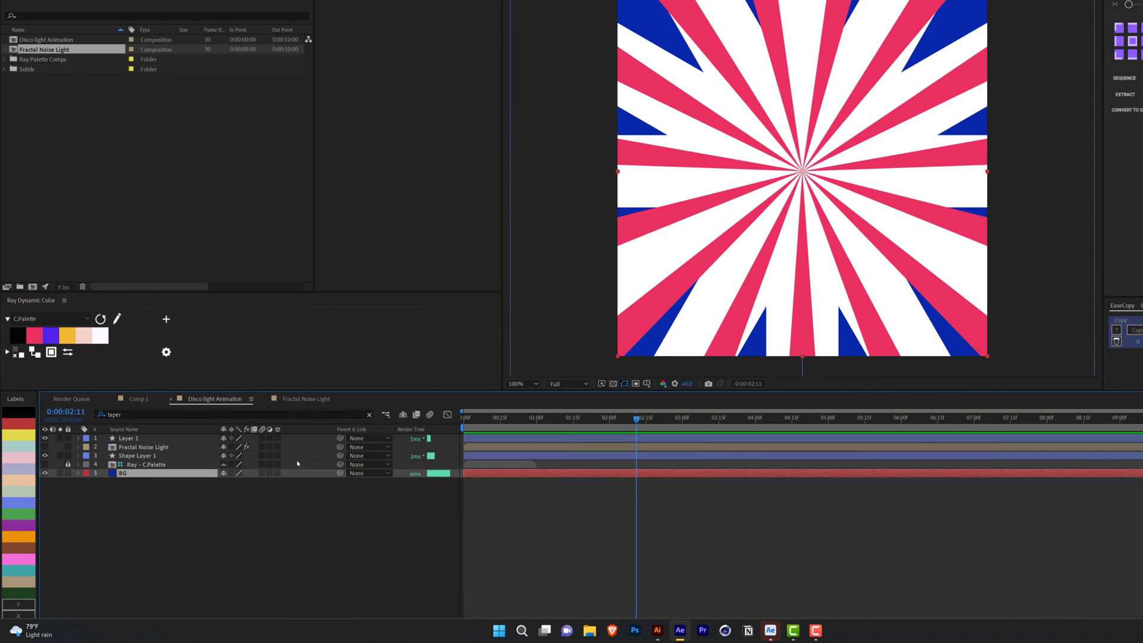
pyautogui.click(402, 414)
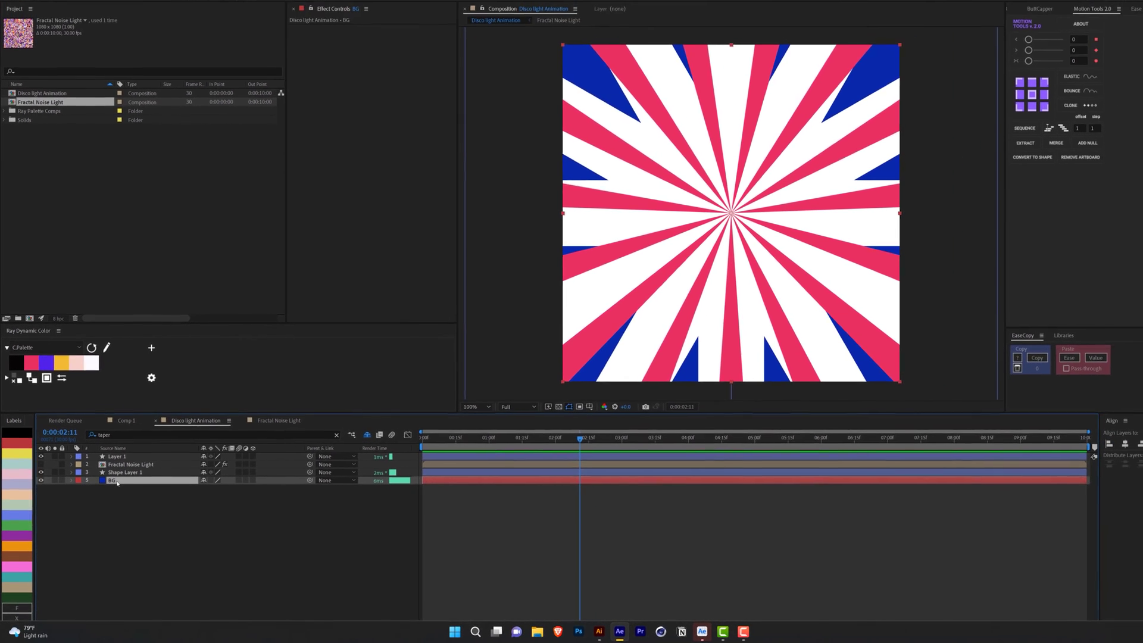
# - Fill BG with colour 3A19E5 and move Layer 1 below Fractal Noise Light
pyautogui.hotkey('ctrl', 'space')
pyautogui.write('fill')
pyautogui.press('Return')
pyautogui.click(367, 80)
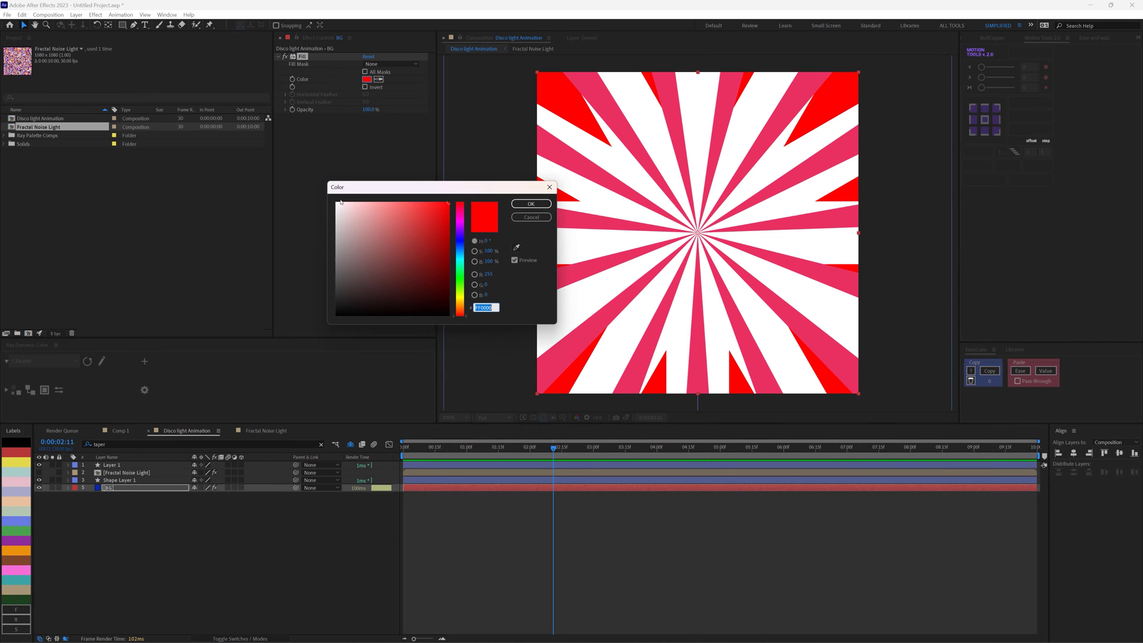
pyautogui.write('3A19E5')
pyautogui.click(533, 203)
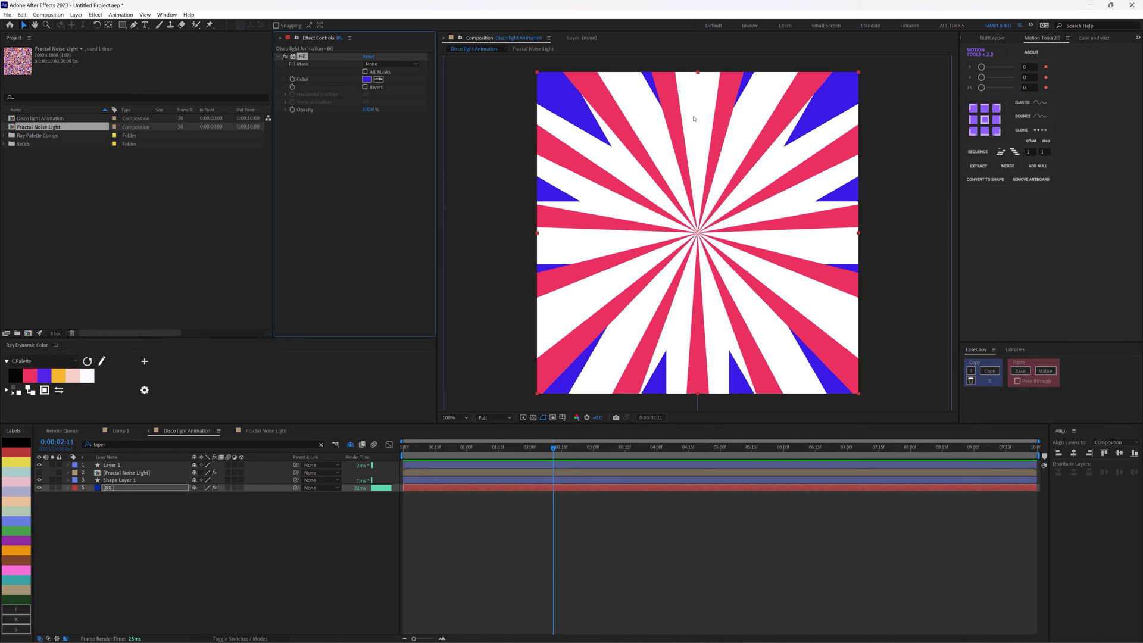
pyautogui.moveTo(114, 468); pyautogui.dragTo(116, 478)
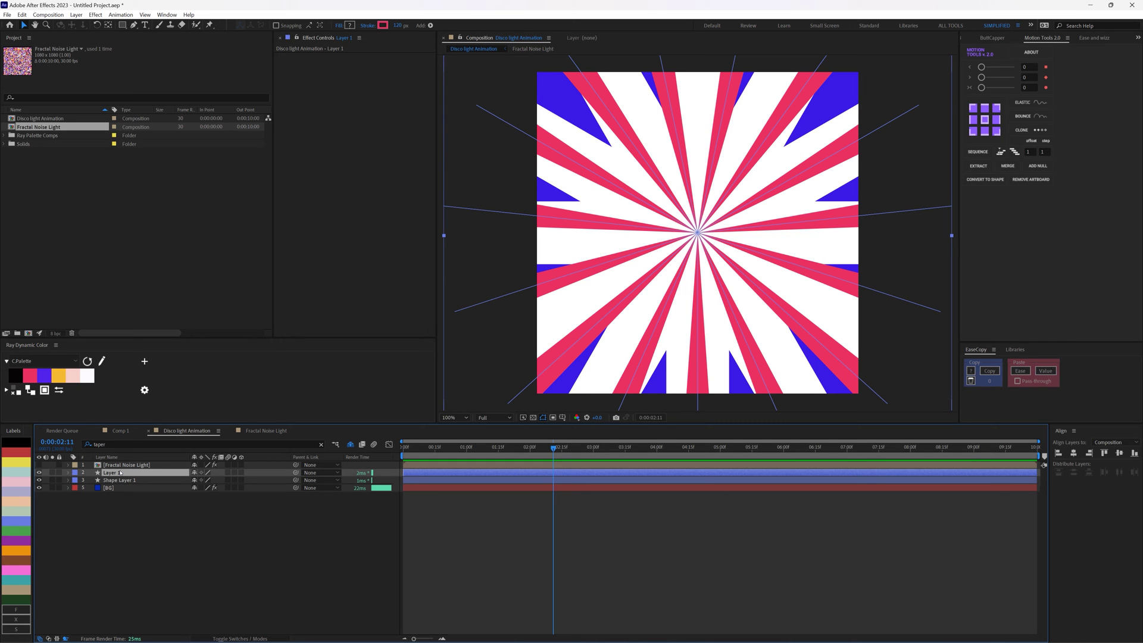
# - Rename Layer 1 to 'Red line' and Shape Layer 1 to 'Peach line'
pyautogui.press('Return')
pyautogui.write('Red lin')
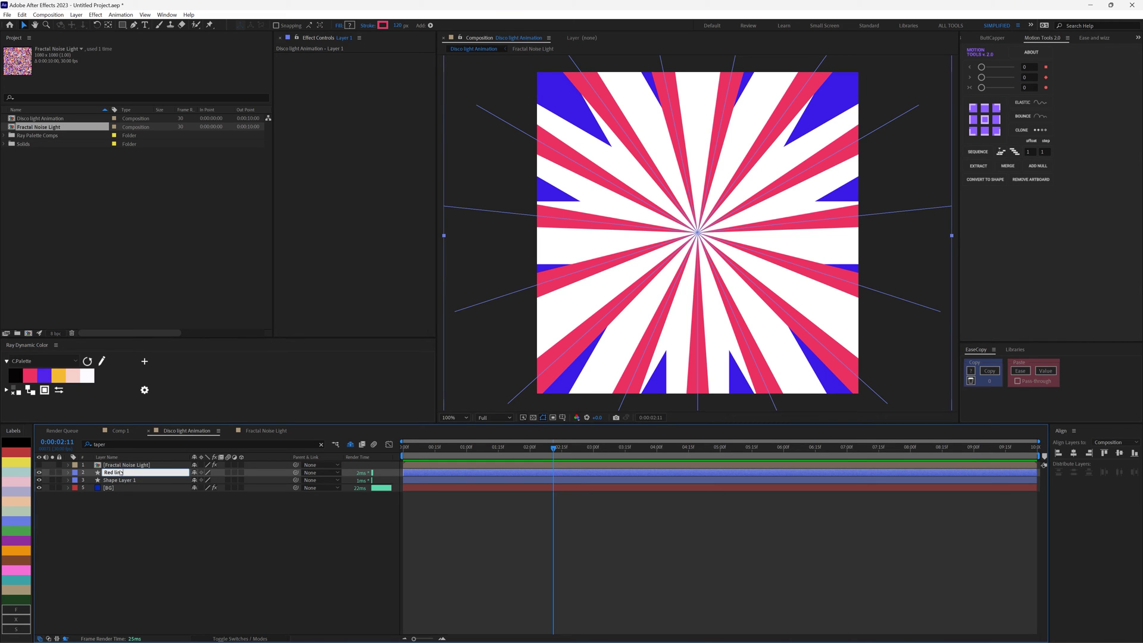
pyautogui.write('e')
pyautogui.click(128, 480)
pyautogui.press('Return')
pyautogui.write('Peach')
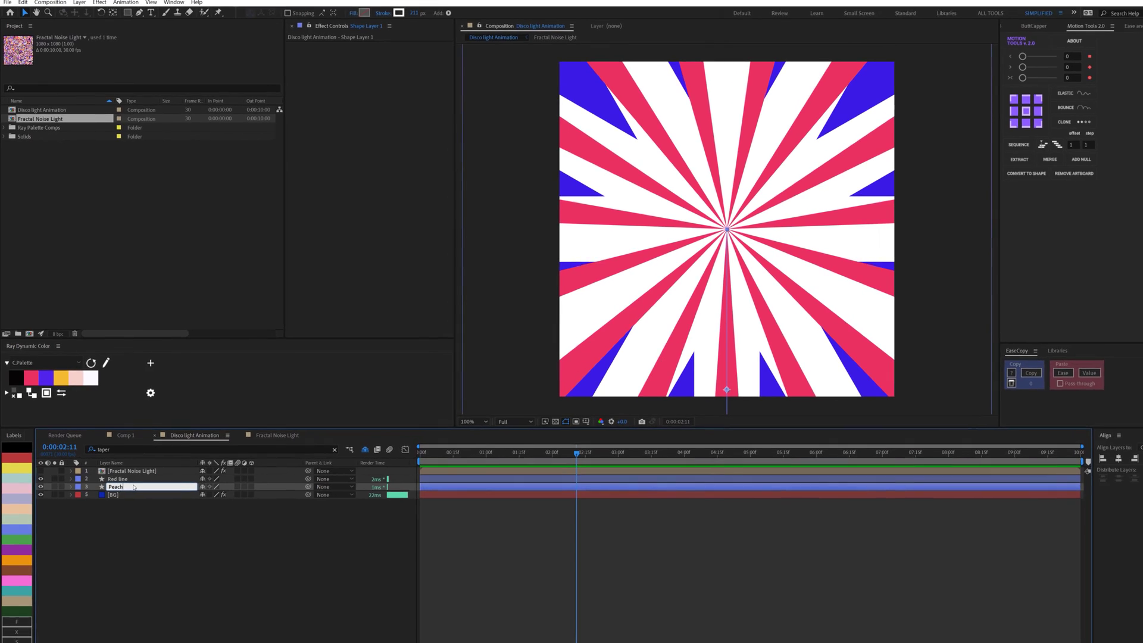
pyautogui.write(' line')
# - Give Fractal Noise Light a red label and Peach line a peach label, and make the white rays pale peach
pyautogui.click(128, 470)
pyautogui.click(28, 472)
pyautogui.click(132, 505)
pyautogui.click(24, 528)
pyautogui.click(131, 505)
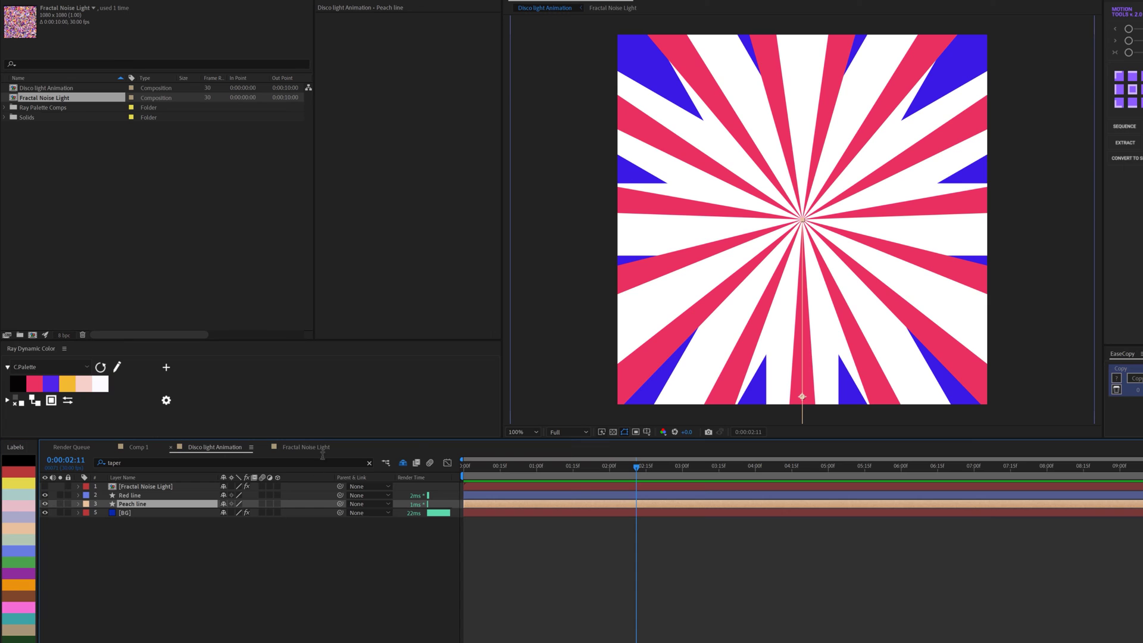
pyautogui.click(153, 496)
pyautogui.click(142, 505)
pyautogui.click(85, 384)
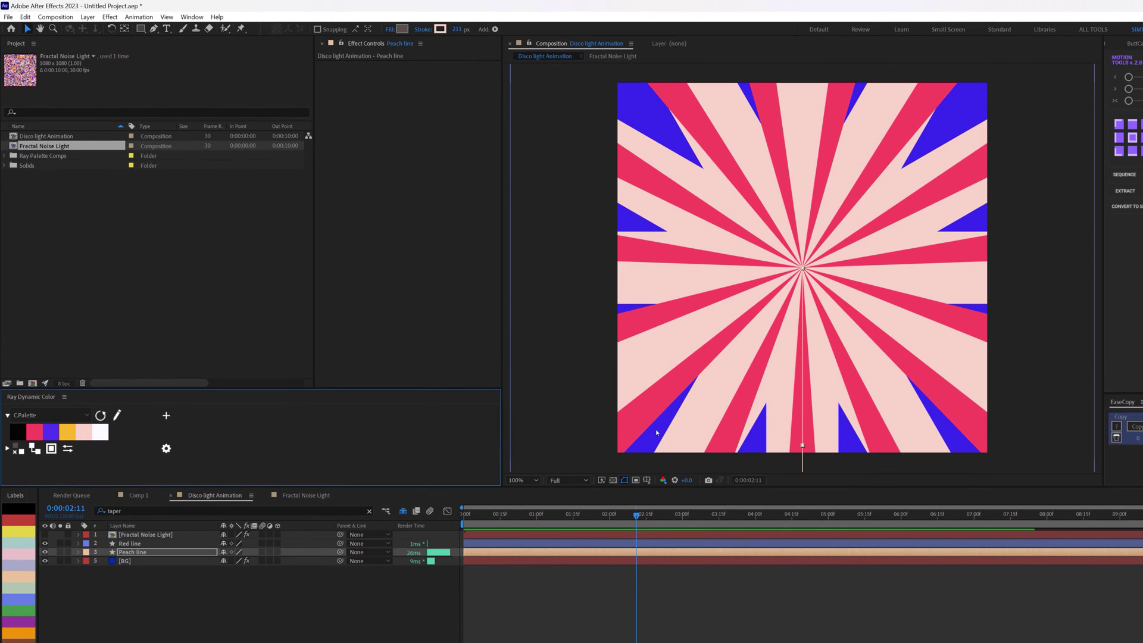
# - Raise the Red line stroke width to about 200 px
pyautogui.click(143, 545)
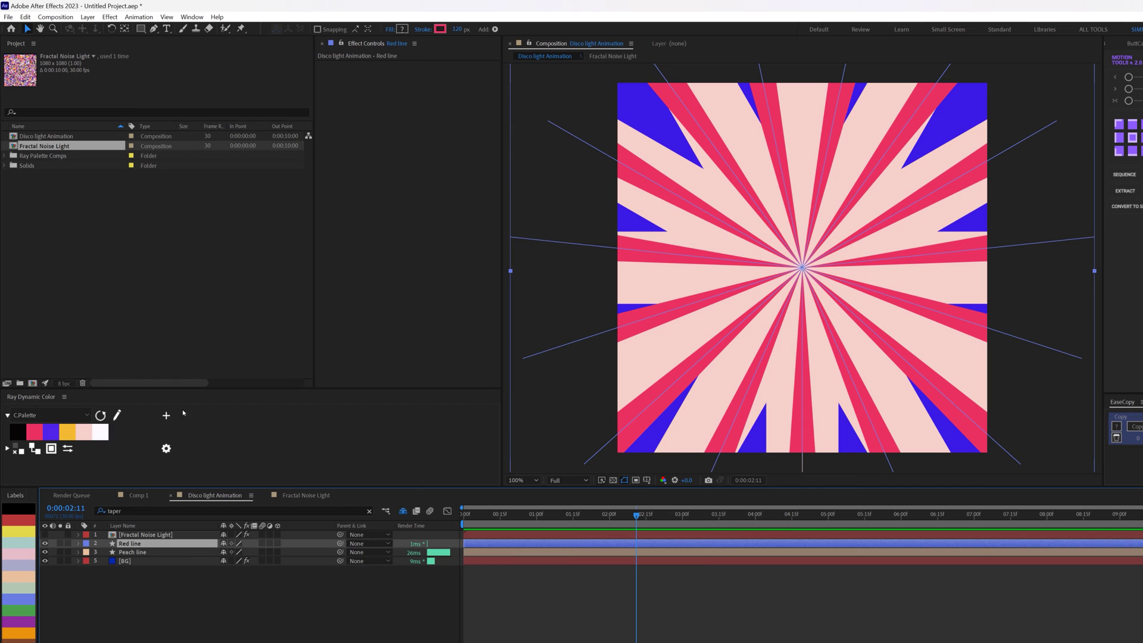
pyautogui.moveTo(457, 29); pyautogui.dragTo(491, 29)
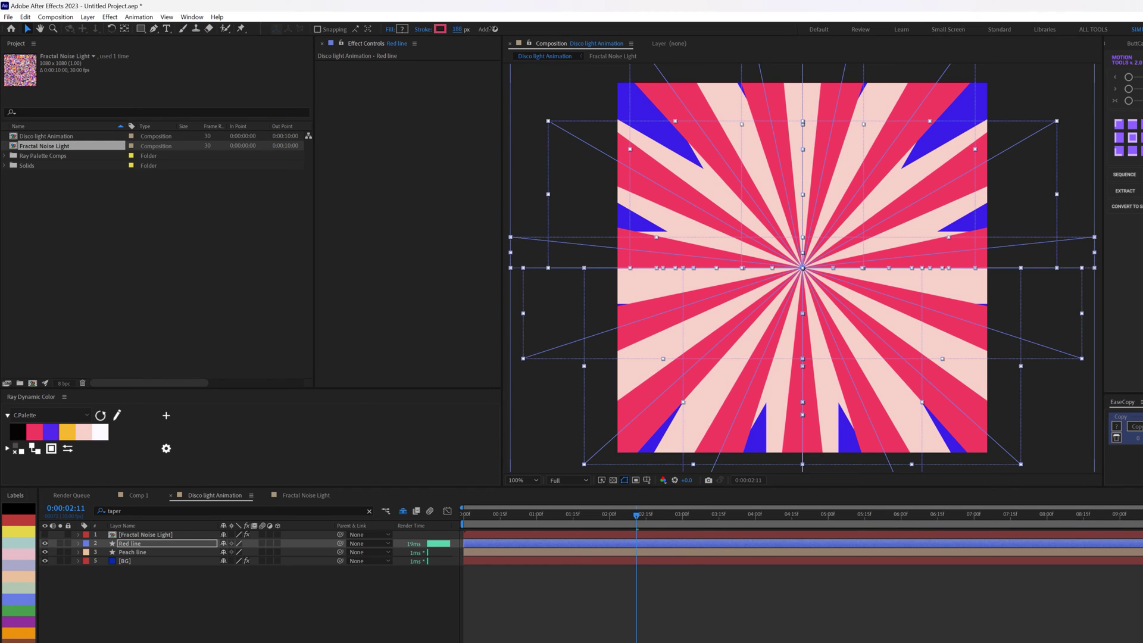
pyautogui.click(132, 543)
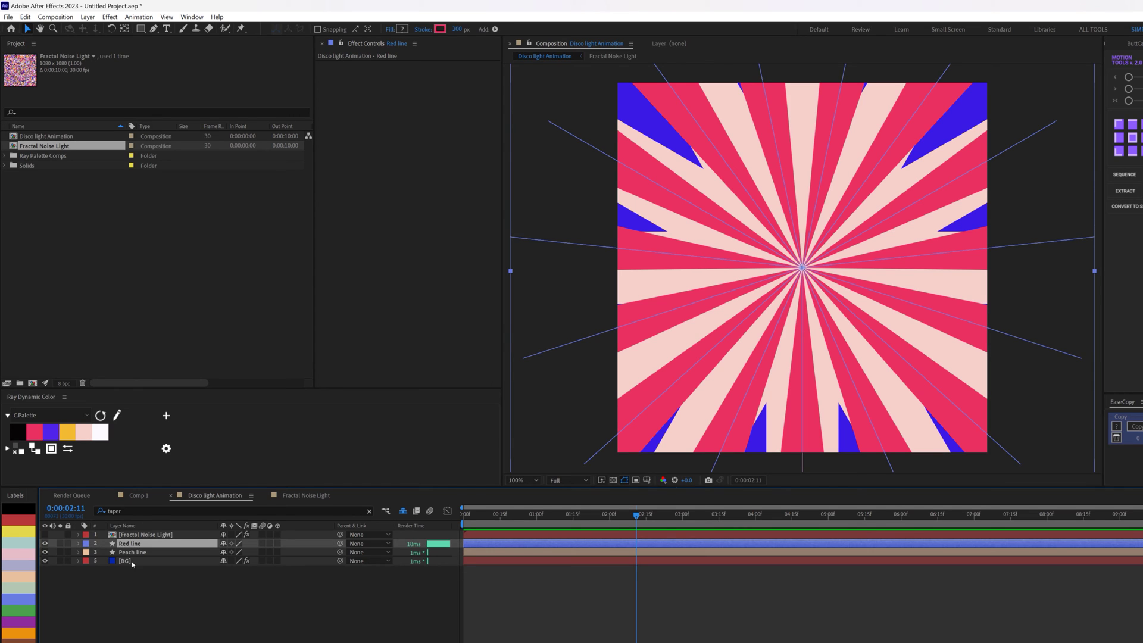
# - Add a time*50 rotation expression to Red line
pyautogui.press('r')
pyautogui.keyDown('alt'); pyautogui.click(104, 553); pyautogui.keyUp('alt')
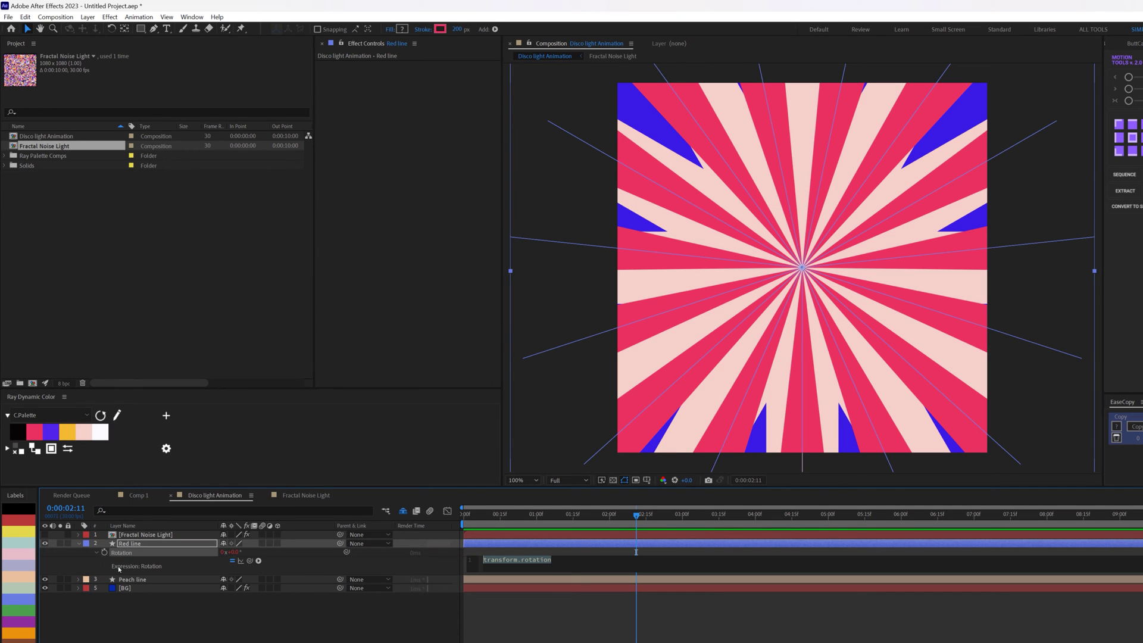
pyautogui.write('time')
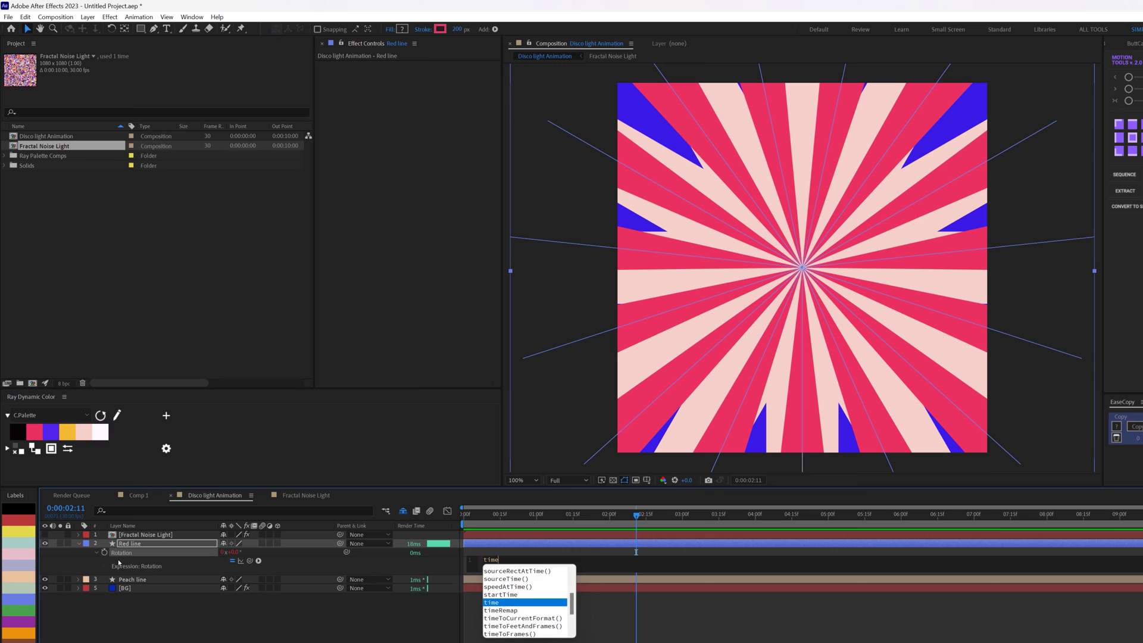
pyautogui.write('*50')
pyautogui.click(132, 579)
# - Move Peach line's anchor point to the ray centre and reset its rotation to 0
pyautogui.press('r')
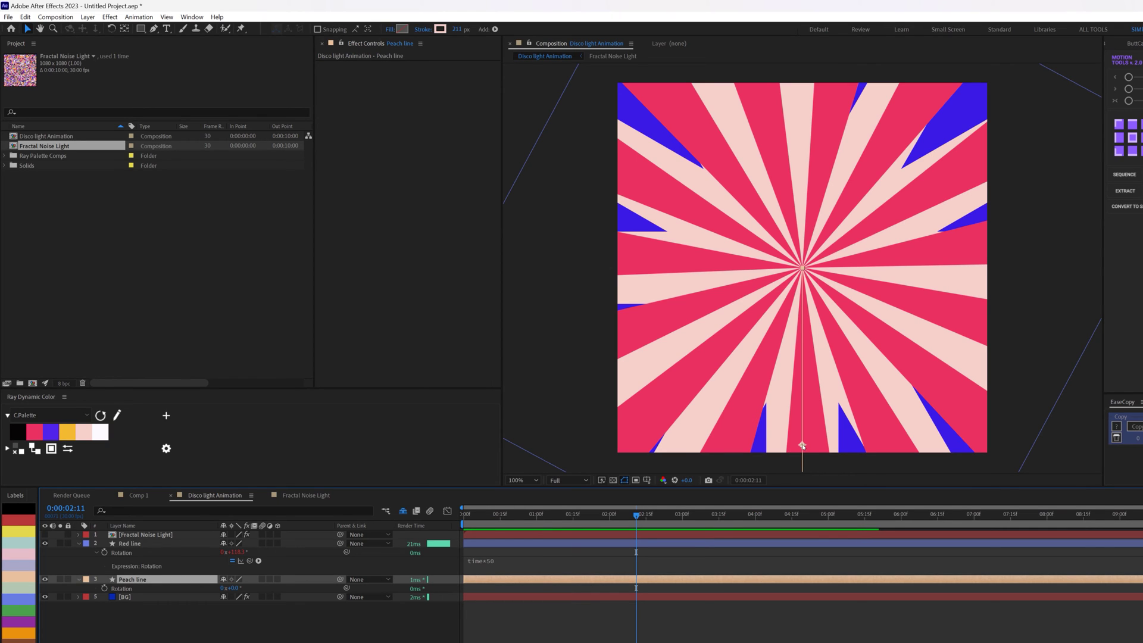
pyautogui.press('y')
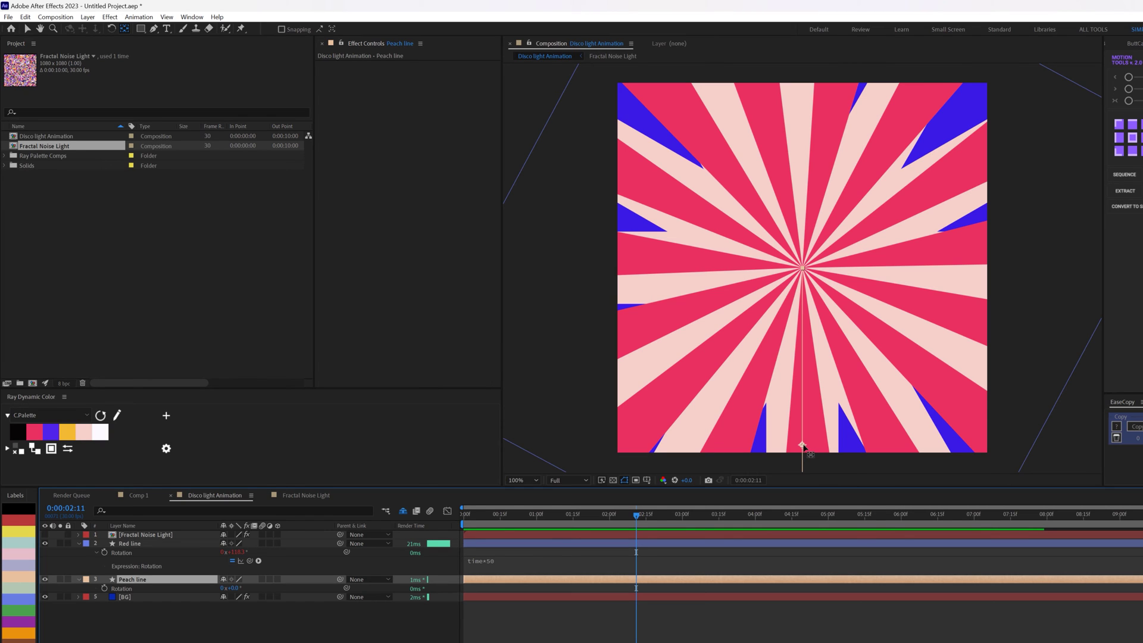
pyautogui.moveTo(802, 445); pyautogui.dragTo(803, 427)
pyautogui.moveTo(799, 374); pyautogui.dragTo(804, 271)
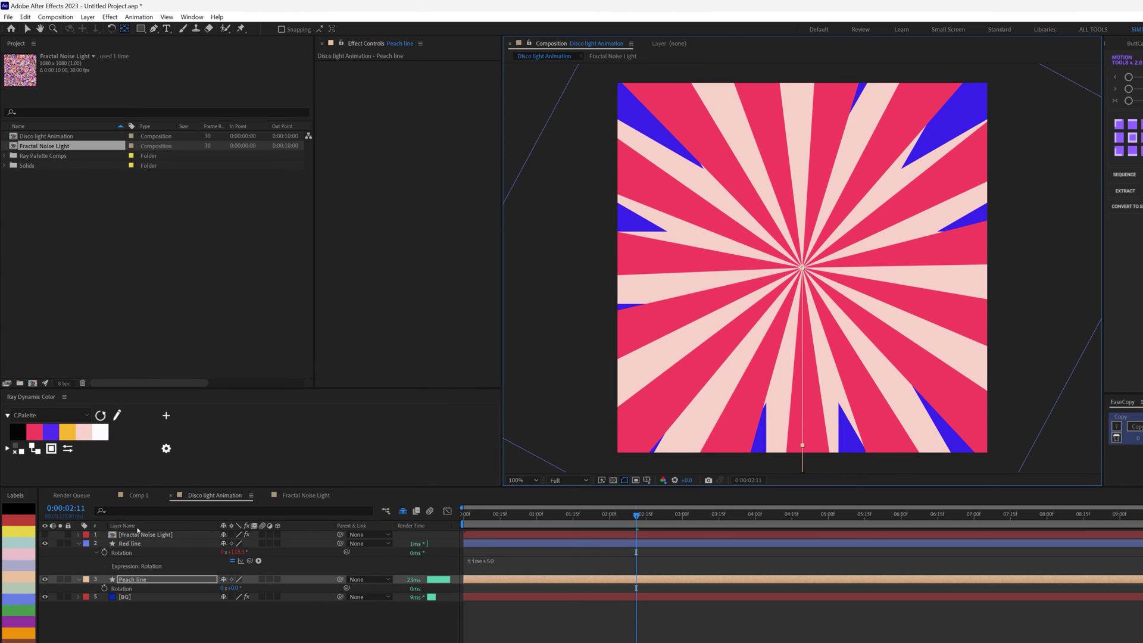
pyautogui.moveTo(233, 588); pyautogui.dragTo(248, 589)
pyautogui.click(235, 588)
pyautogui.write('0')
pyautogui.press('Return')
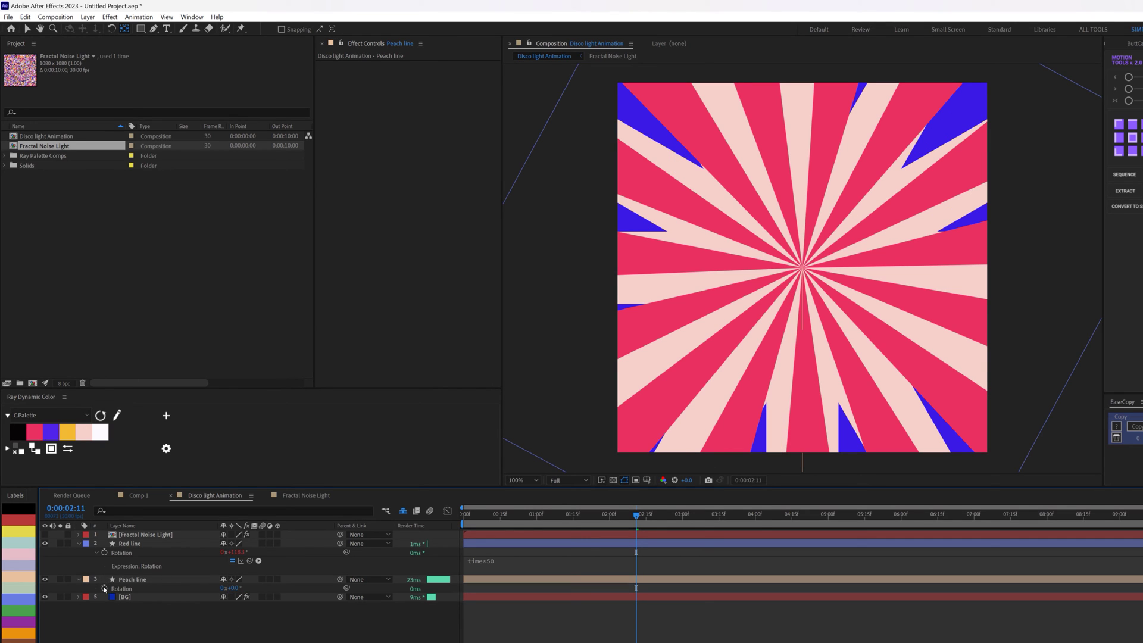
# - Add a time*25 rotation expression to Peach line and preview the spinning rays
pyautogui.keyDown('alt'); pyautogui.click(105, 589); pyautogui.keyUp('alt')
pyautogui.write('time')
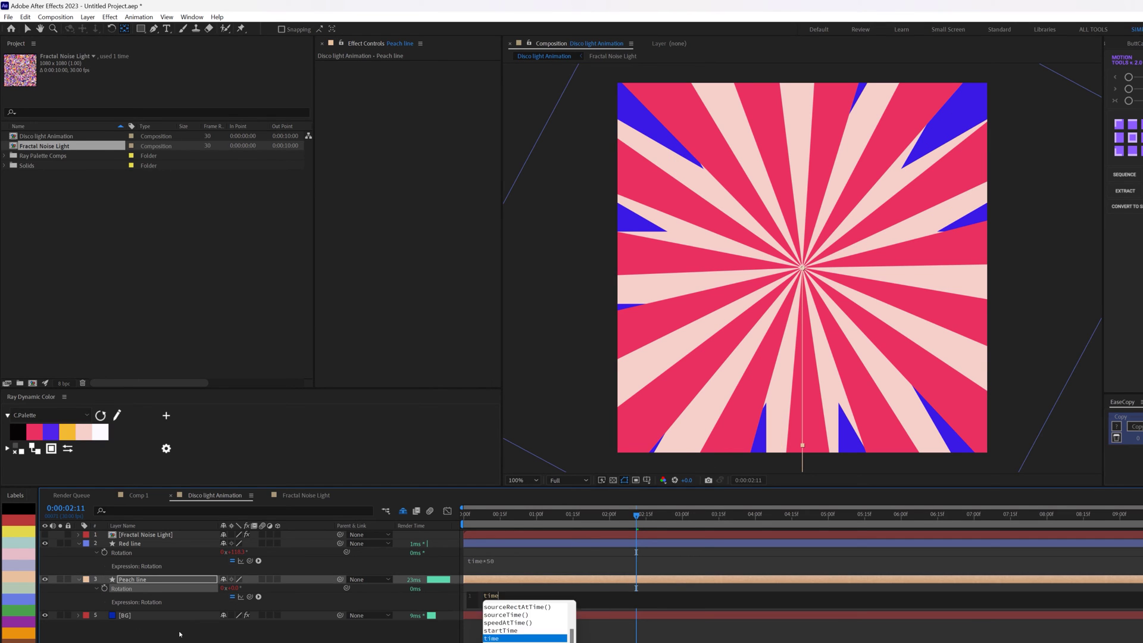
pyautogui.write('*25')
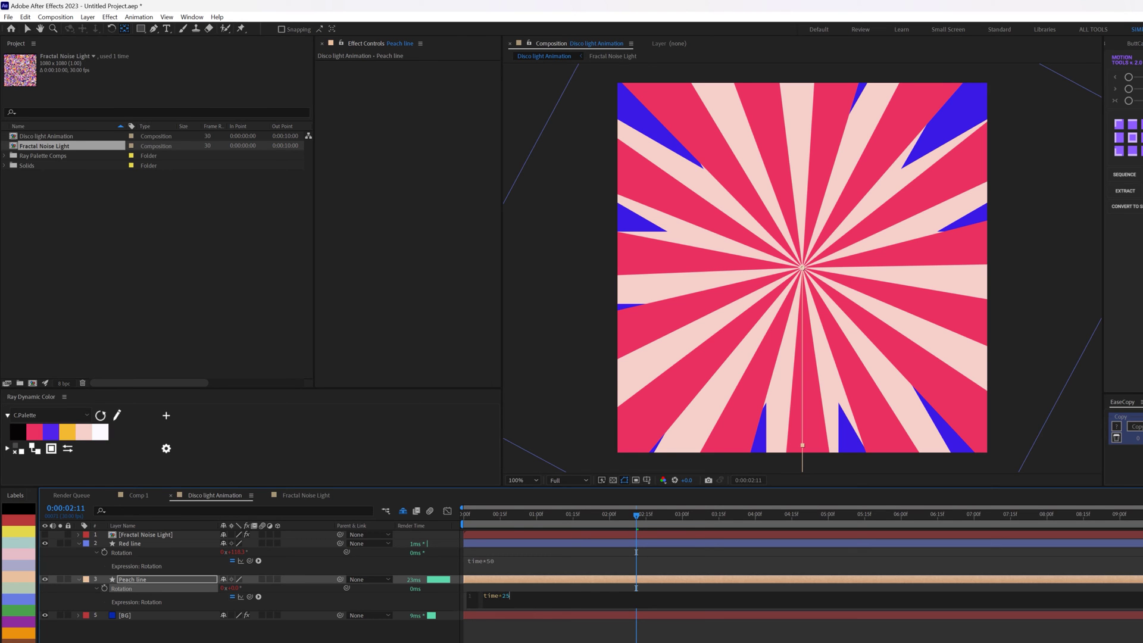
pyautogui.click(549, 629)
pyautogui.moveTo(541, 523); pyautogui.dragTo(439, 527)
pyautogui.press('space')
pyautogui.press('space')
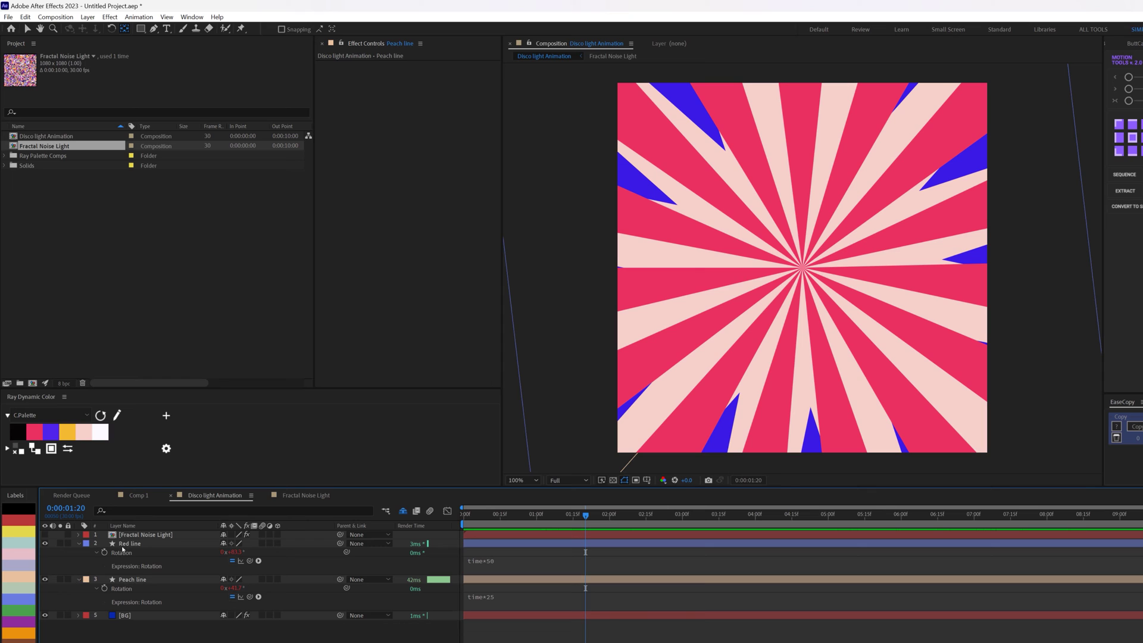
# - Set the Fractal Noise Light CC Sphere Radius to 250 and scrub to 0:00:02:25
pyautogui.click(44, 535)
pyautogui.press('u')
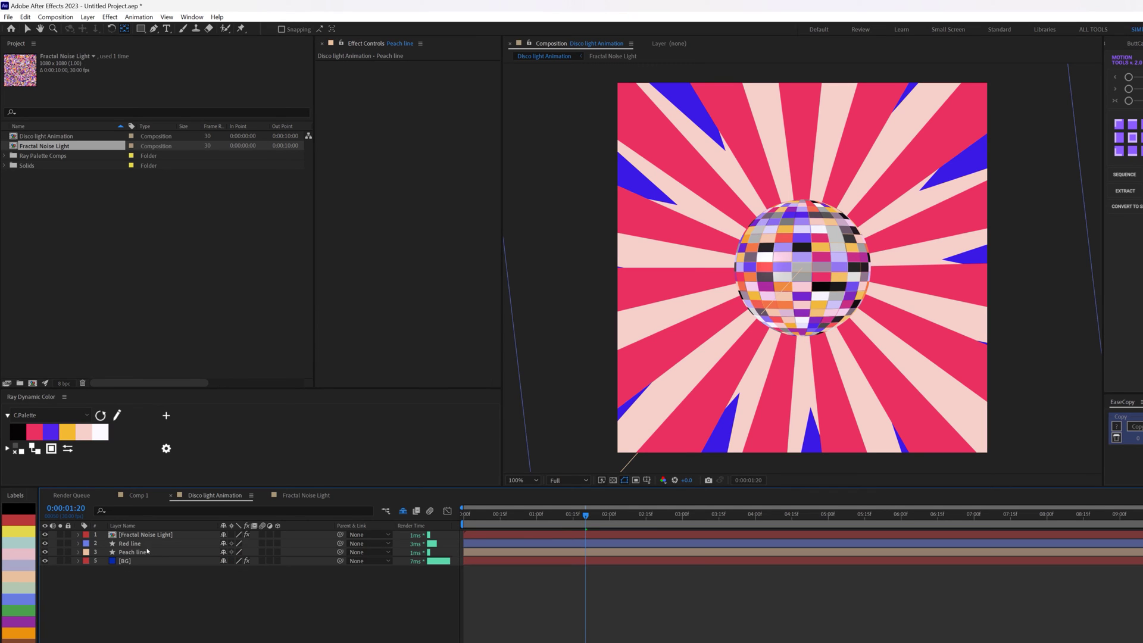
pyautogui.click(141, 553)
pyautogui.click(151, 535)
pyautogui.click(320, 65)
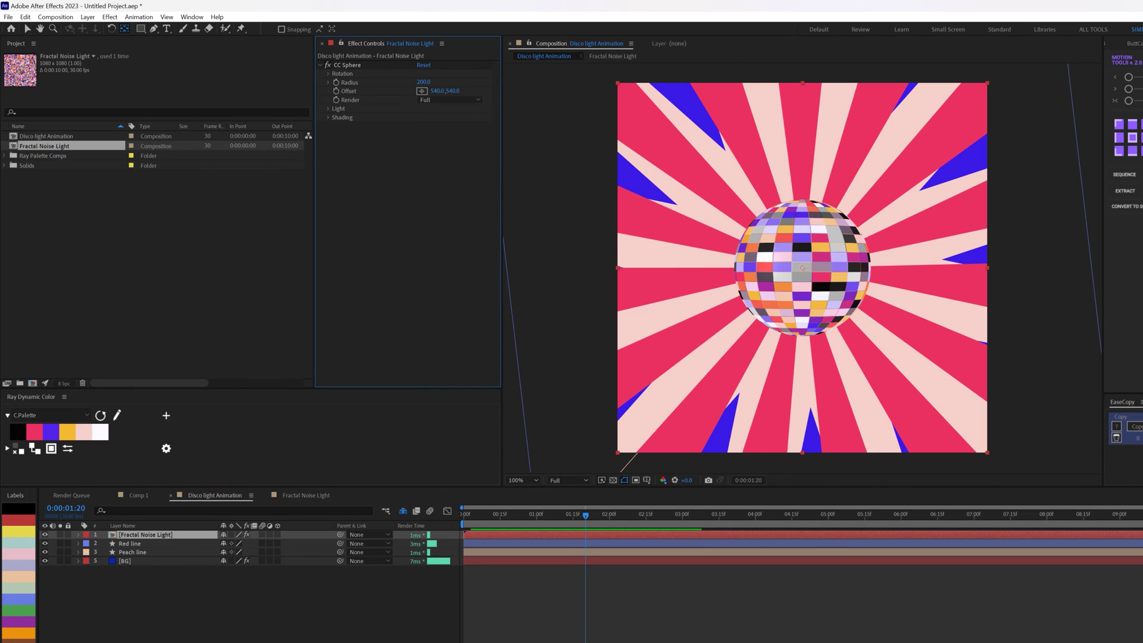
pyautogui.click(423, 82)
pyautogui.write('250')
pyautogui.press('Return')
pyautogui.click(462, 515)
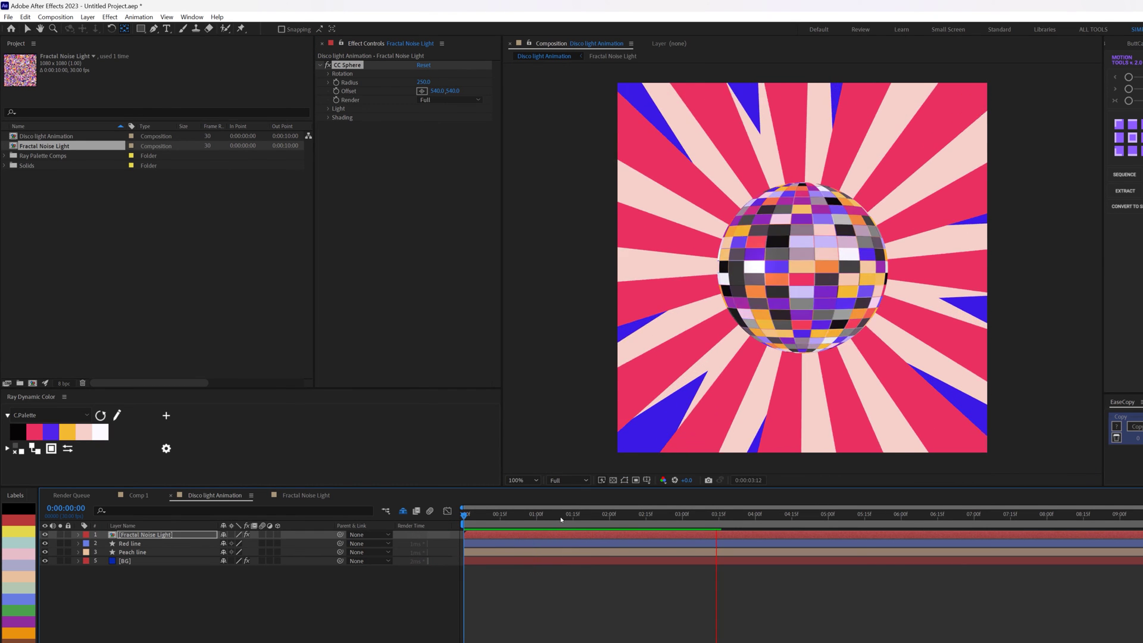
pyautogui.moveTo(562, 519); pyautogui.dragTo(708, 518)
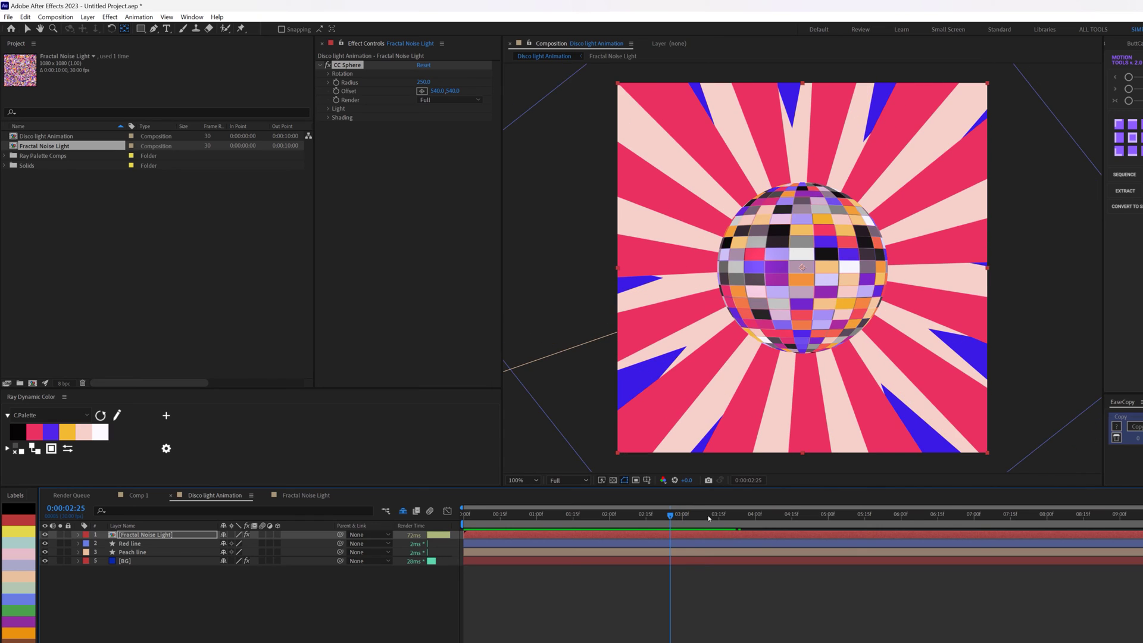
# - Apply Deep Glow to Fractal Noise Light with Exposure 0.10 and Radius 255
pyautogui.click(144, 534)
pyautogui.hotkey('ctrl', 'space')
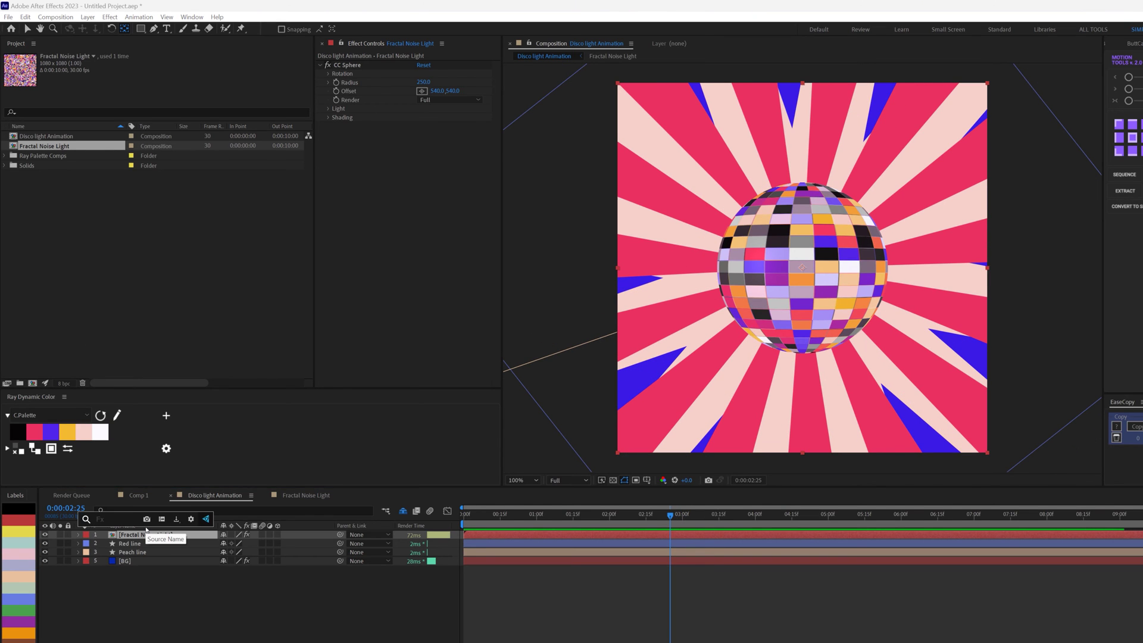
pyautogui.write('deep glow')
pyautogui.press('Return')
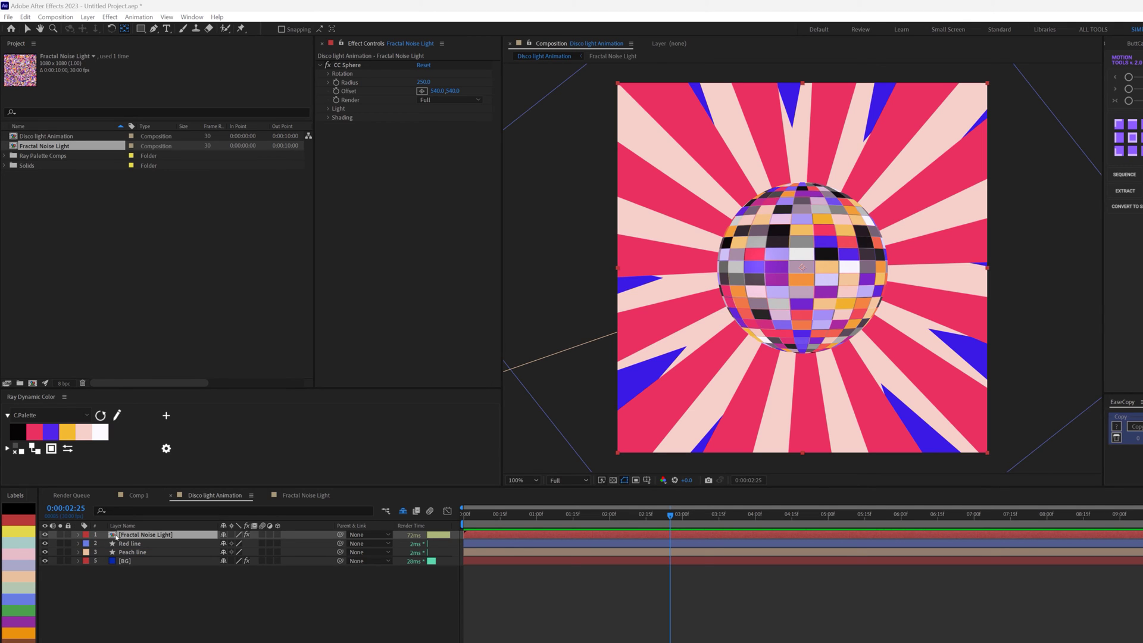
pyautogui.click(147, 535)
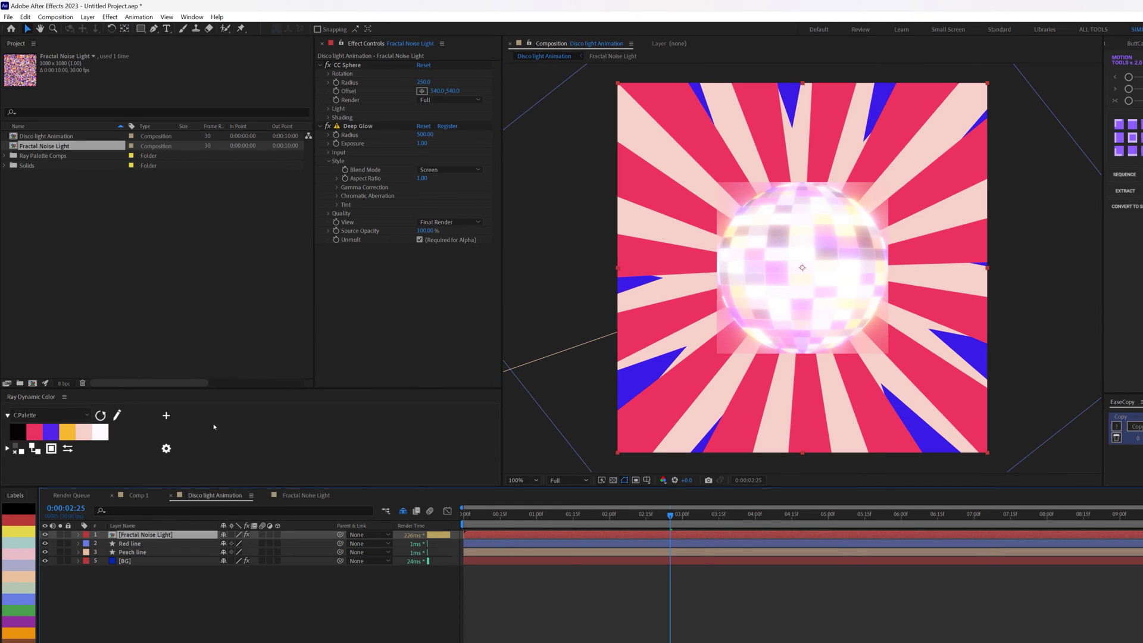
pyautogui.click(422, 145)
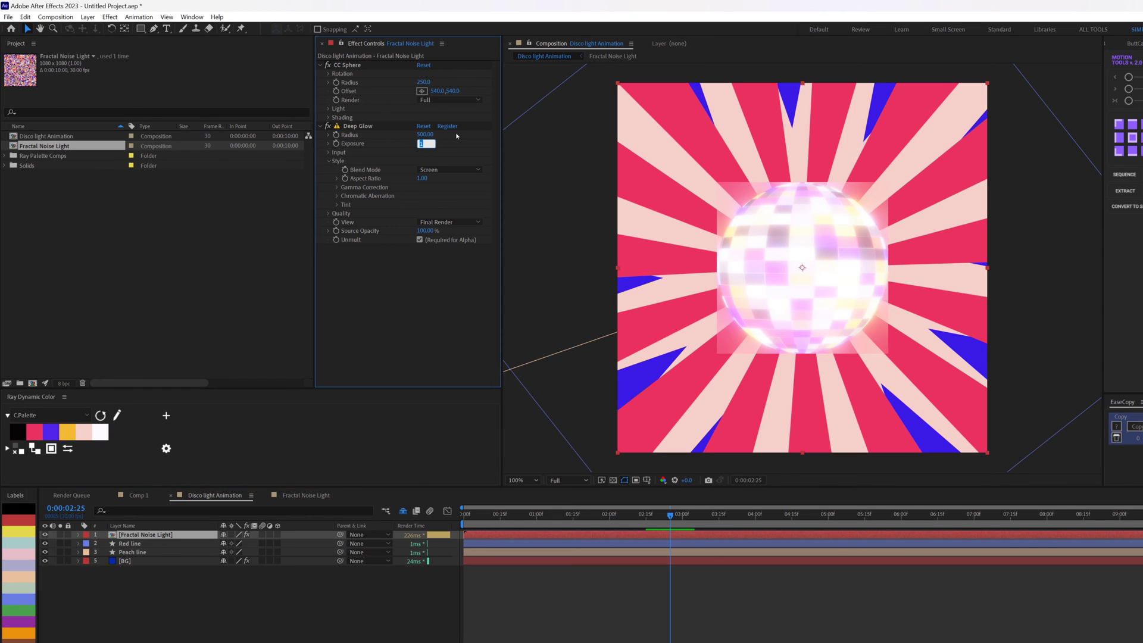
pyautogui.write('.1')
pyautogui.press('Return')
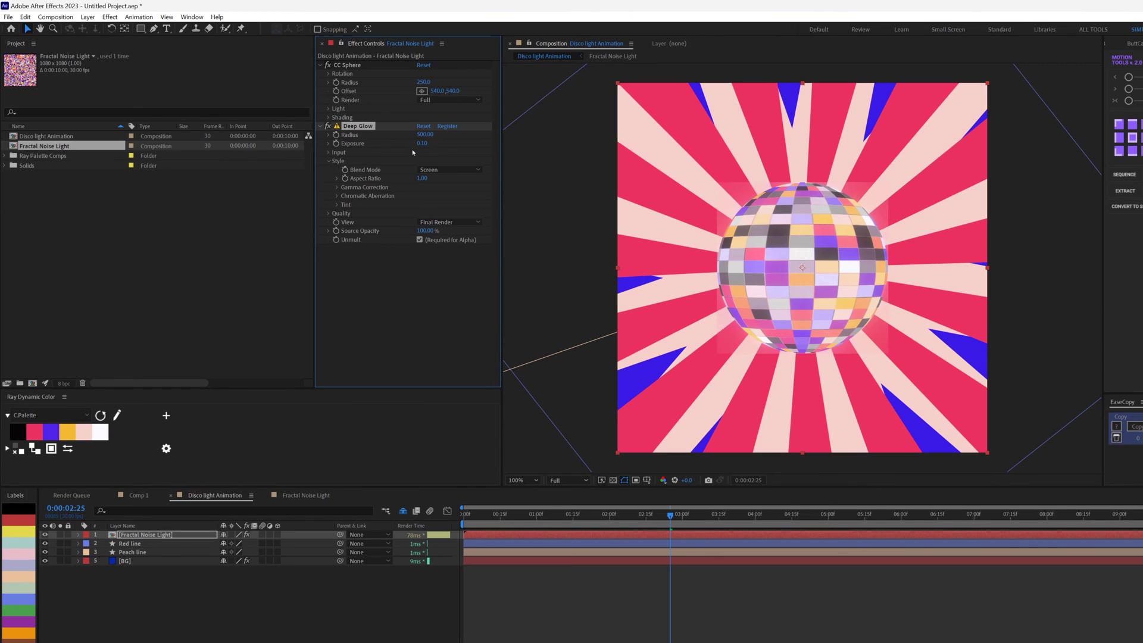
pyautogui.click(427, 136)
pyautogui.write('255')
pyautogui.click(849, 321)
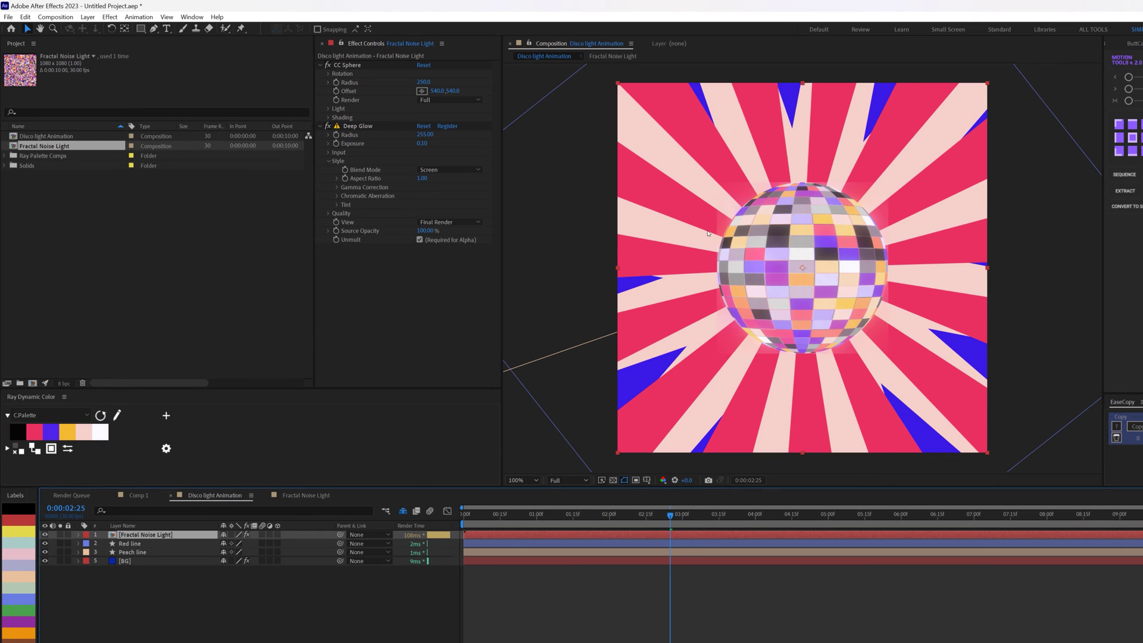
# - Zoom in to check the glow on the ball, then switch Deep Glow off
pyautogui.press('.')
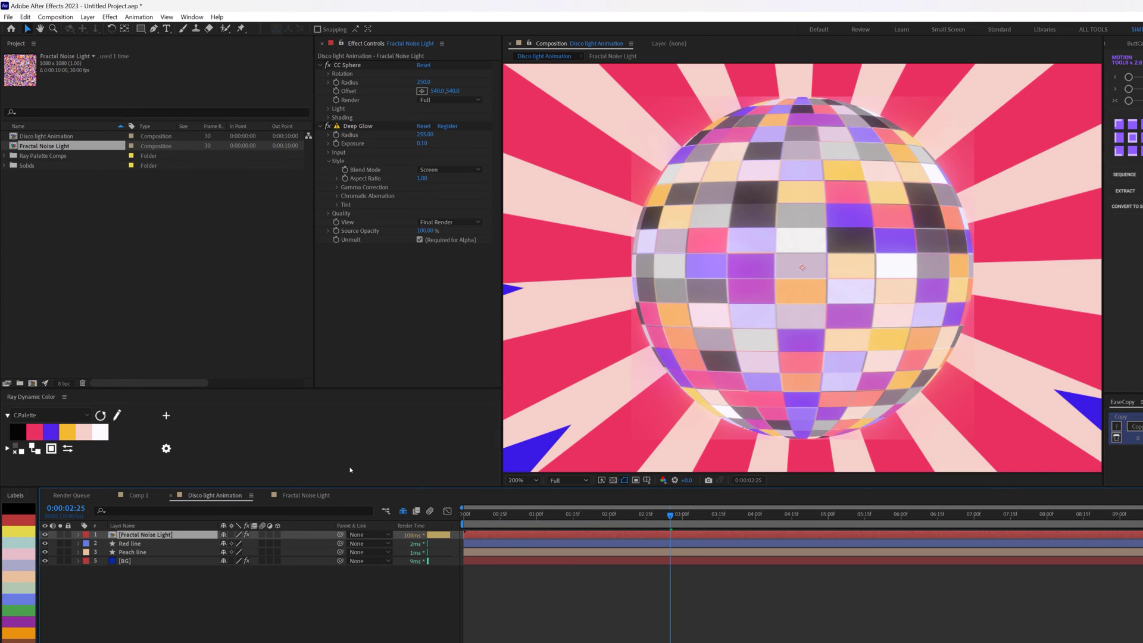
pyautogui.press(',')
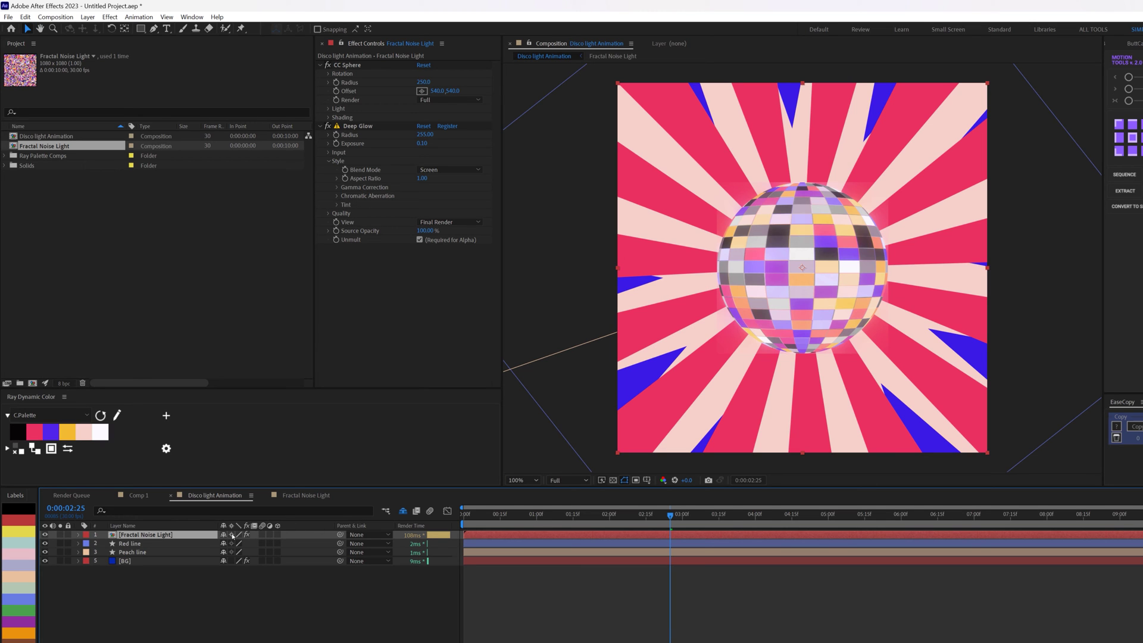
pyautogui.press('.')
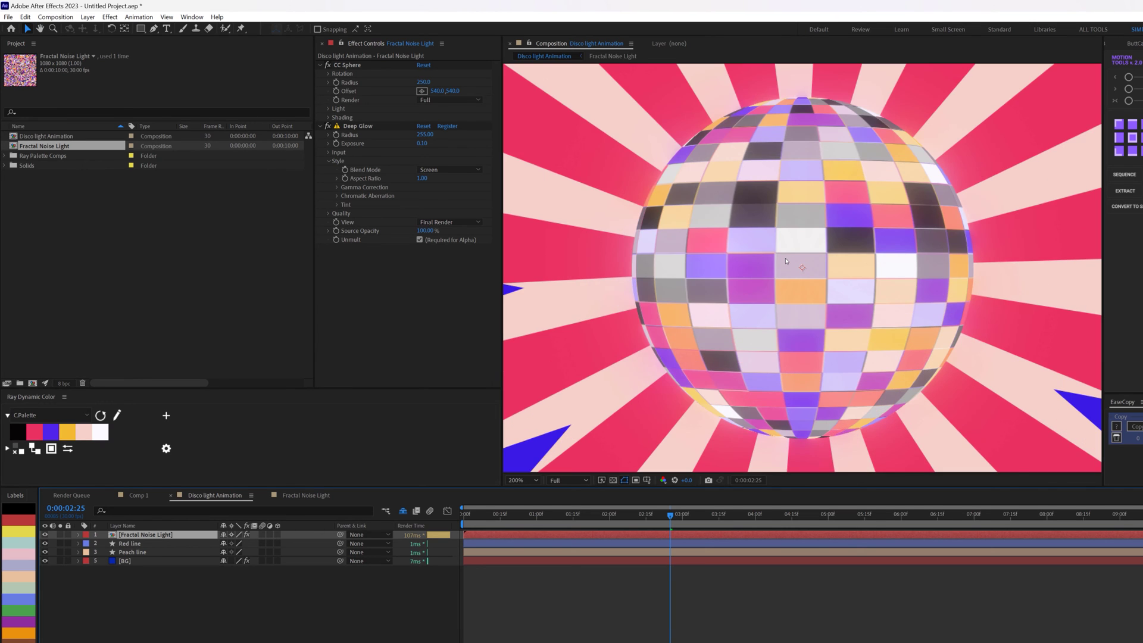
pyautogui.press(',')
pyautogui.press(',')
pyautogui.press('.')
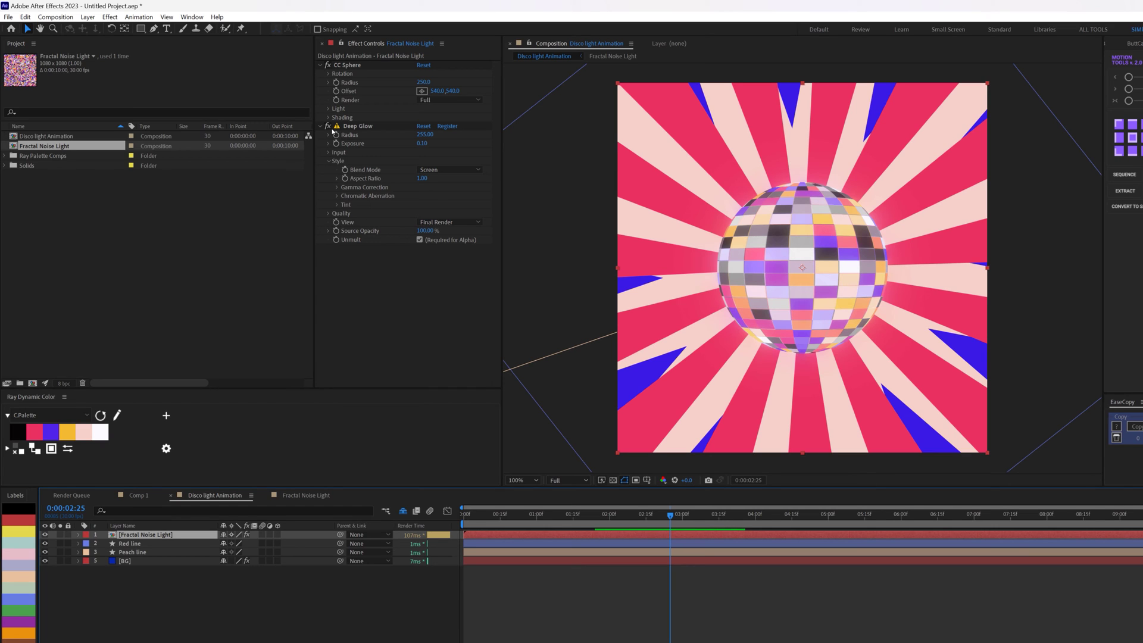
pyautogui.click(328, 126)
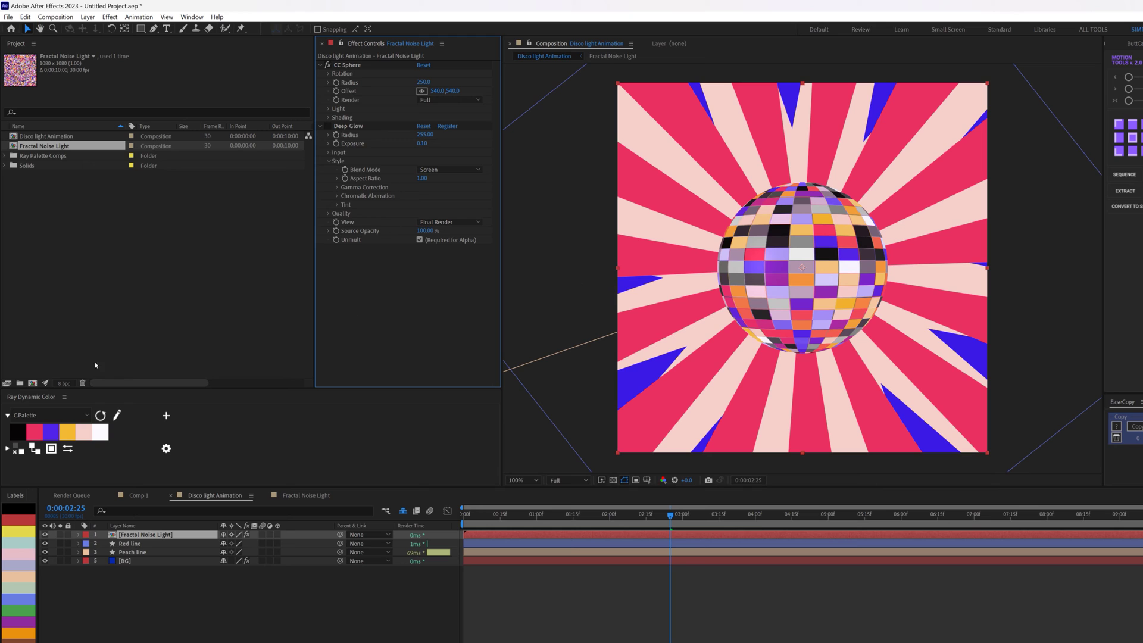
# - Add a new adjustment layer named Stylize
pyautogui.rightClick(144, 626)
pyautogui.moveTo(241, 494)
pyautogui.click(312, 583)
pyautogui.press('Return')
pyautogui.write('St')
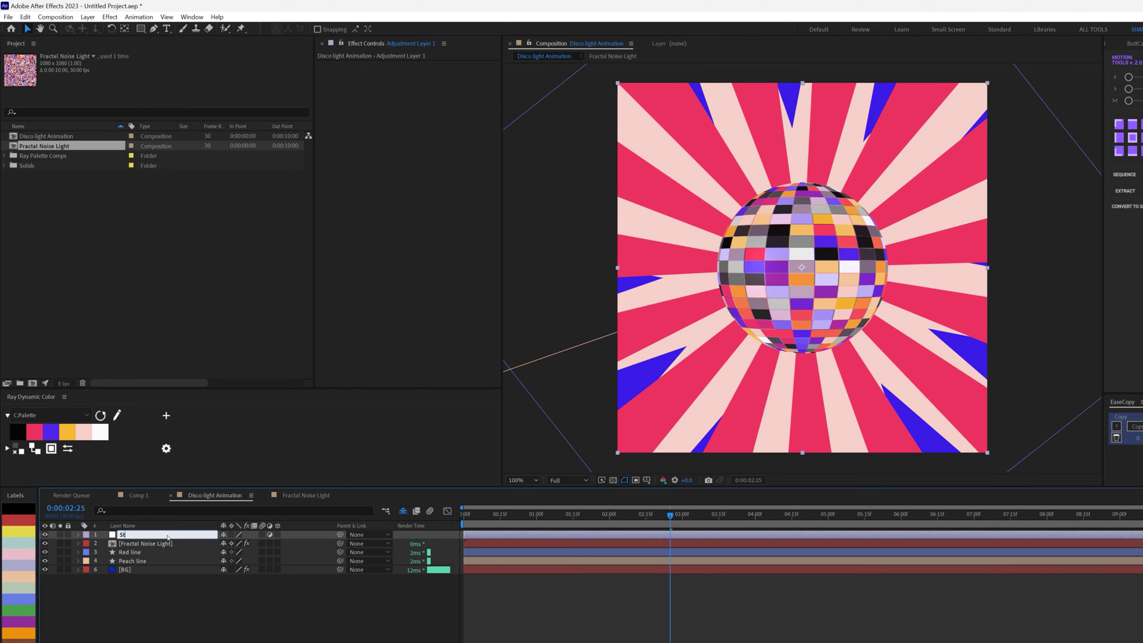
pyautogui.write('ylize')
pyautogui.press('Return')
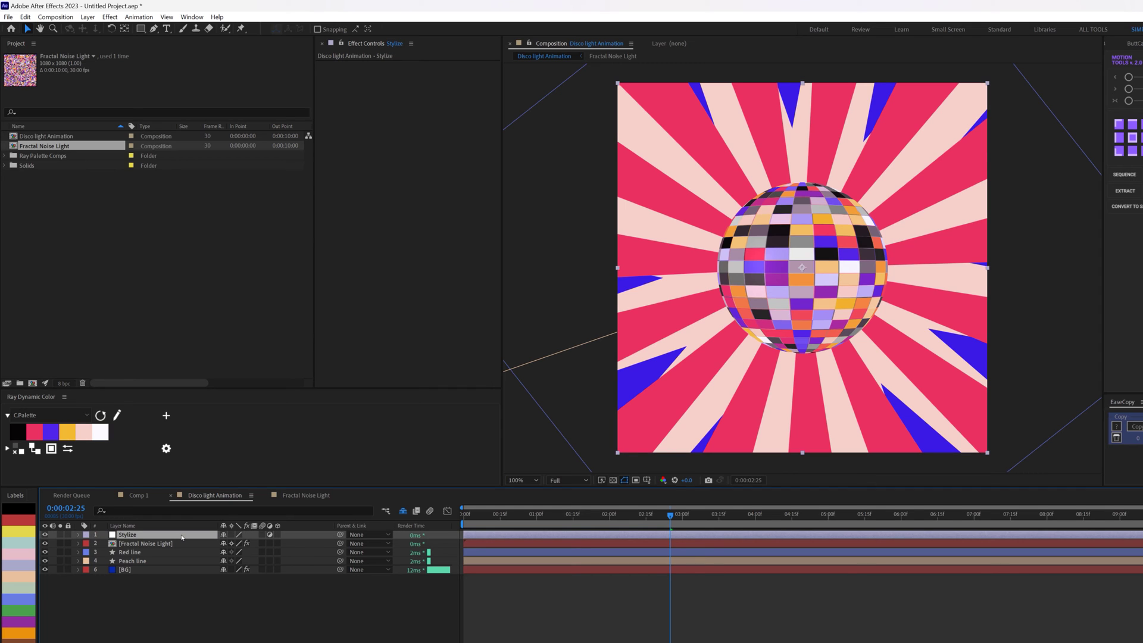
# - Apply Gaussian Blur to Stylize with Blurriness 4
pyautogui.hotkey('ctrl', 'space')
pyautogui.write('g')
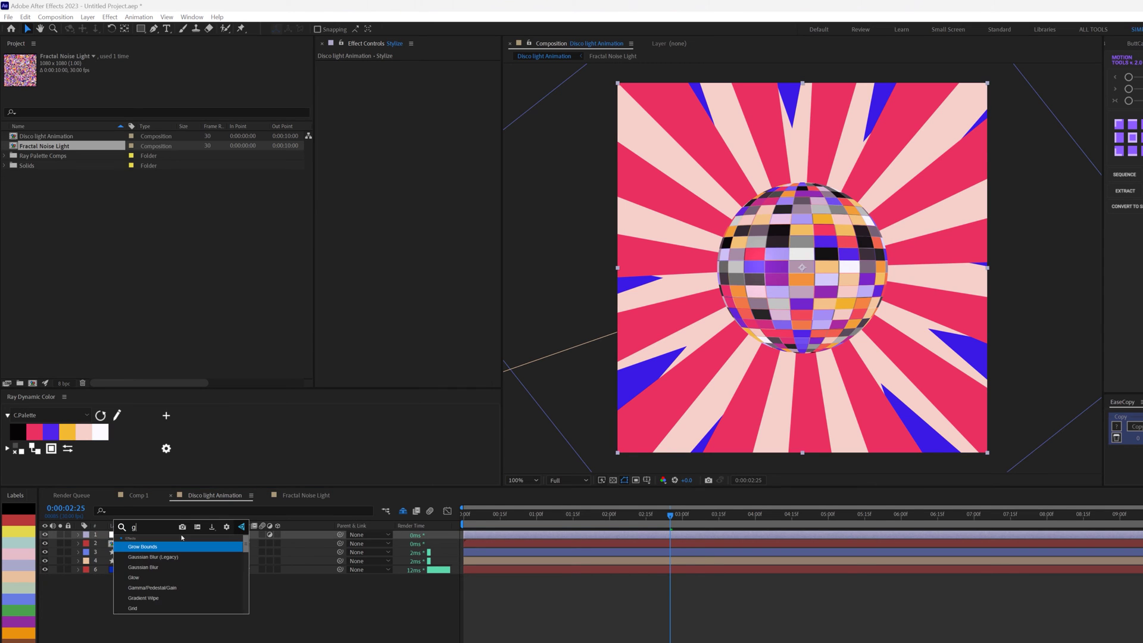
pyautogui.write('au')
pyautogui.click(164, 559)
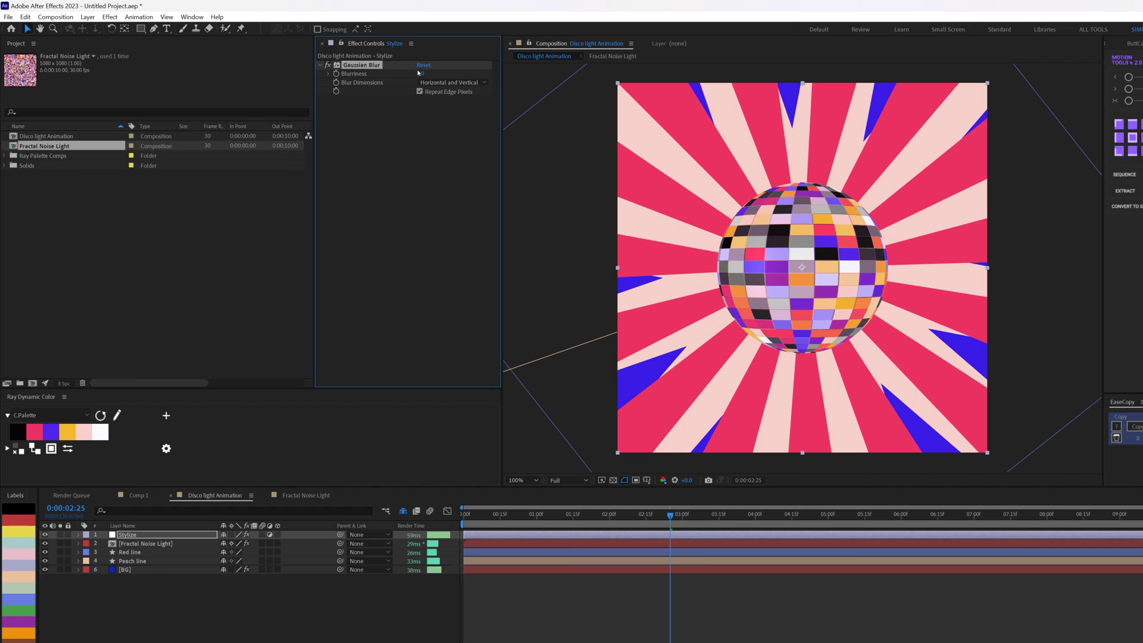
pyautogui.click(420, 73)
pyautogui.write('4')
pyautogui.click(180, 538)
# - Add Sharpen with Amount 161 to Stylize and zoom in to check the result
pyautogui.hotkey('ctrl', 'space')
pyautogui.write('shap')
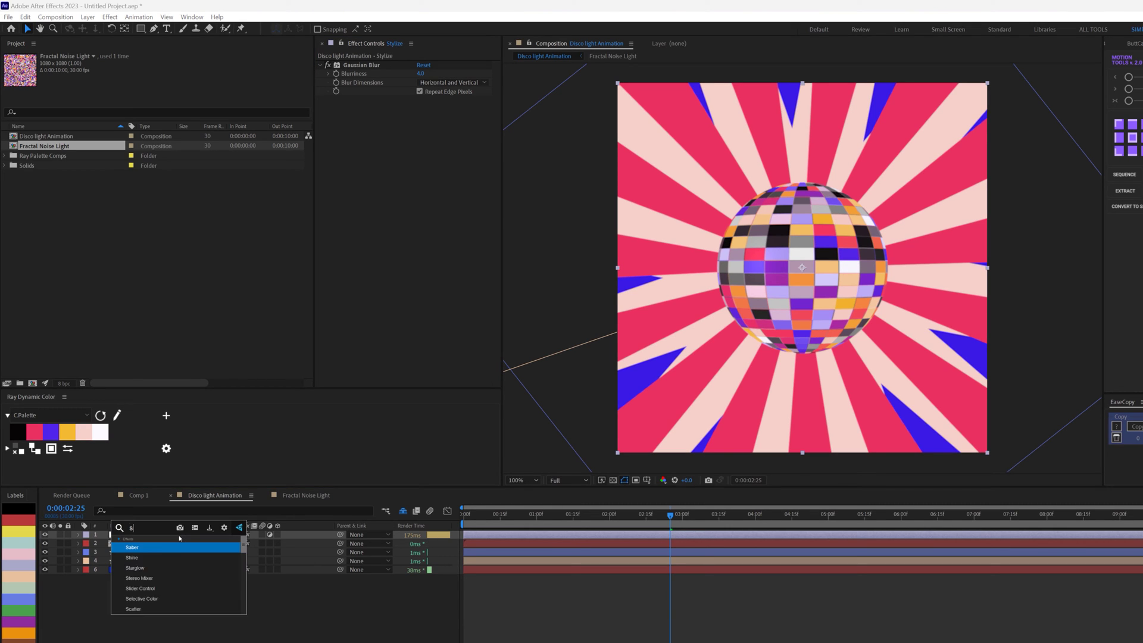
pyautogui.press('BackSpace')
pyautogui.write('rp')
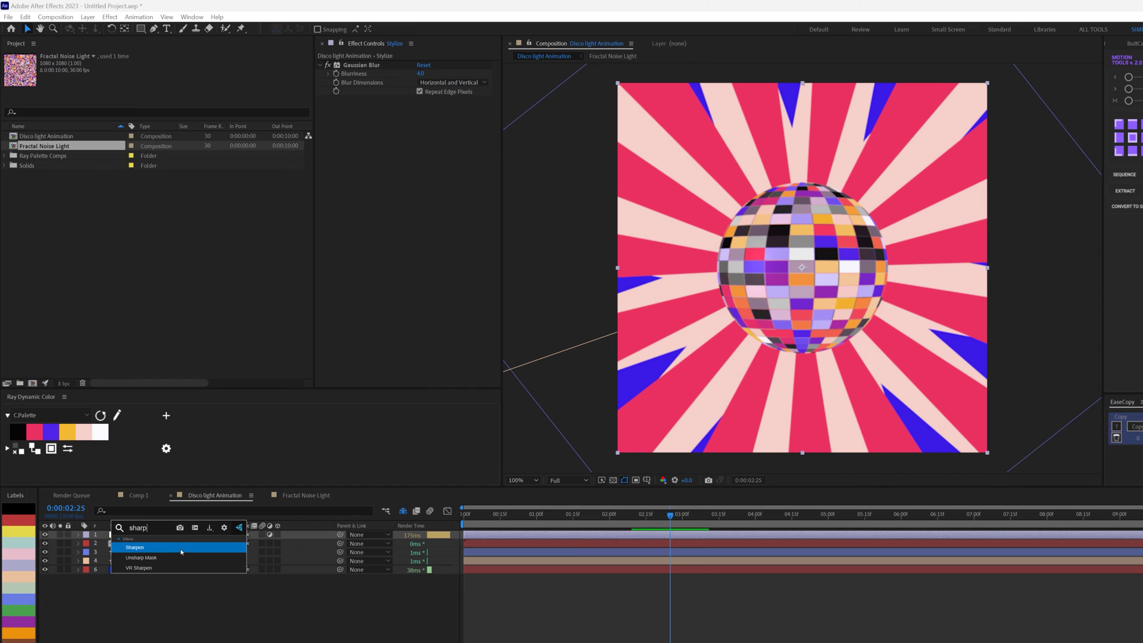
pyautogui.click(181, 550)
pyautogui.click(420, 110)
pyautogui.write('161')
pyautogui.press('Return')
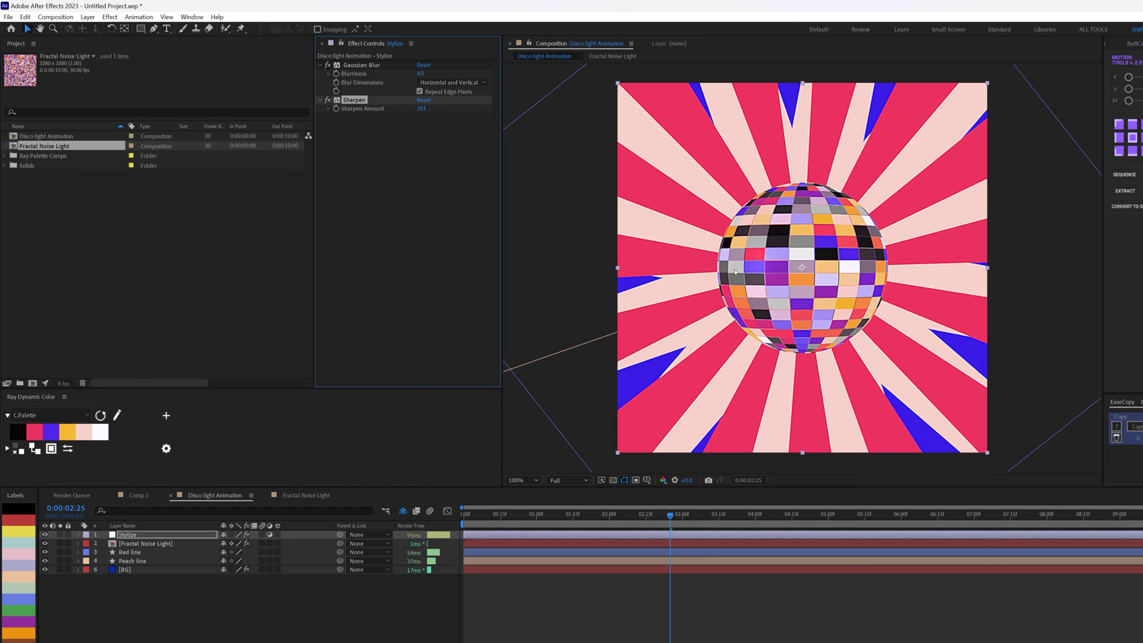
pyautogui.press('.')
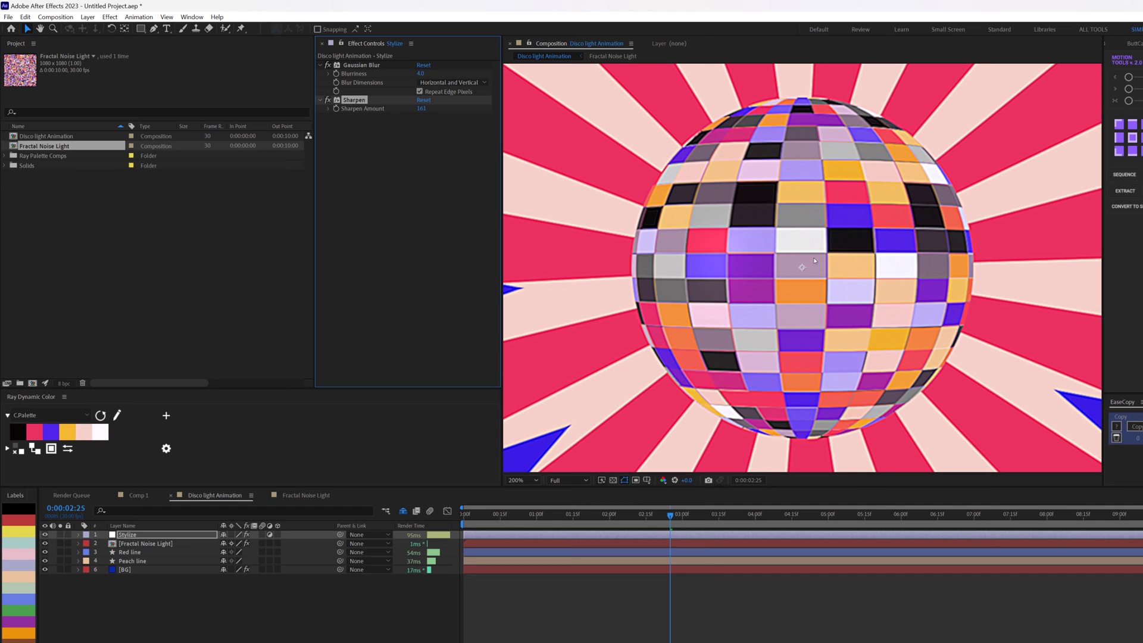
pyautogui.press(',')
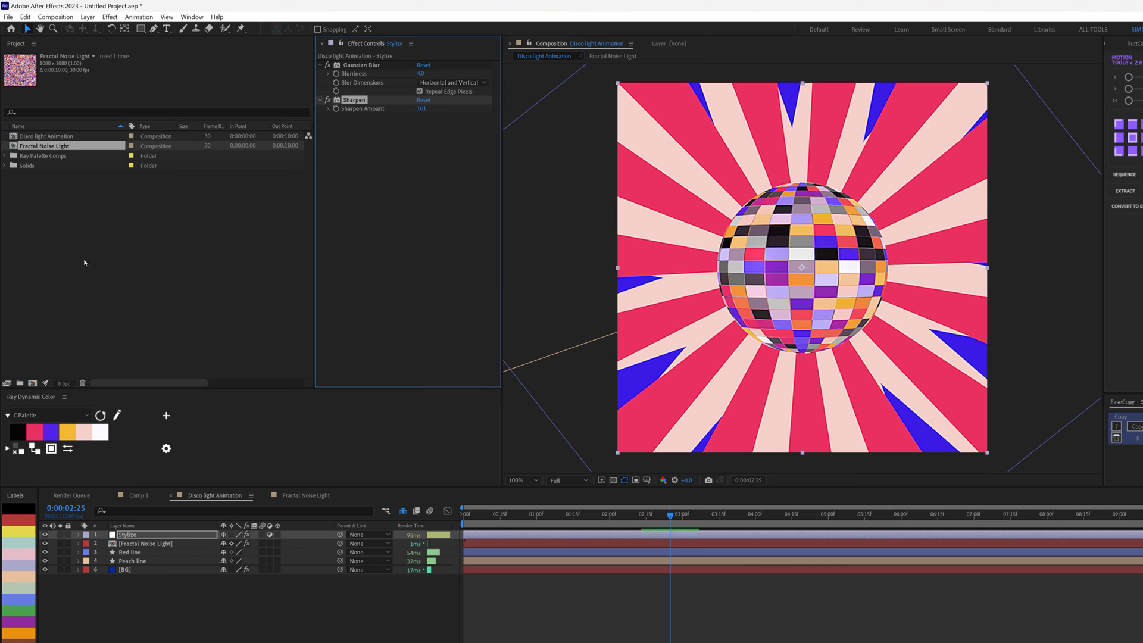
# - Add Deep Glow to Stylize with Exposure 0.03 and Radius 65
pyautogui.hotkey('ctrl', 'space')
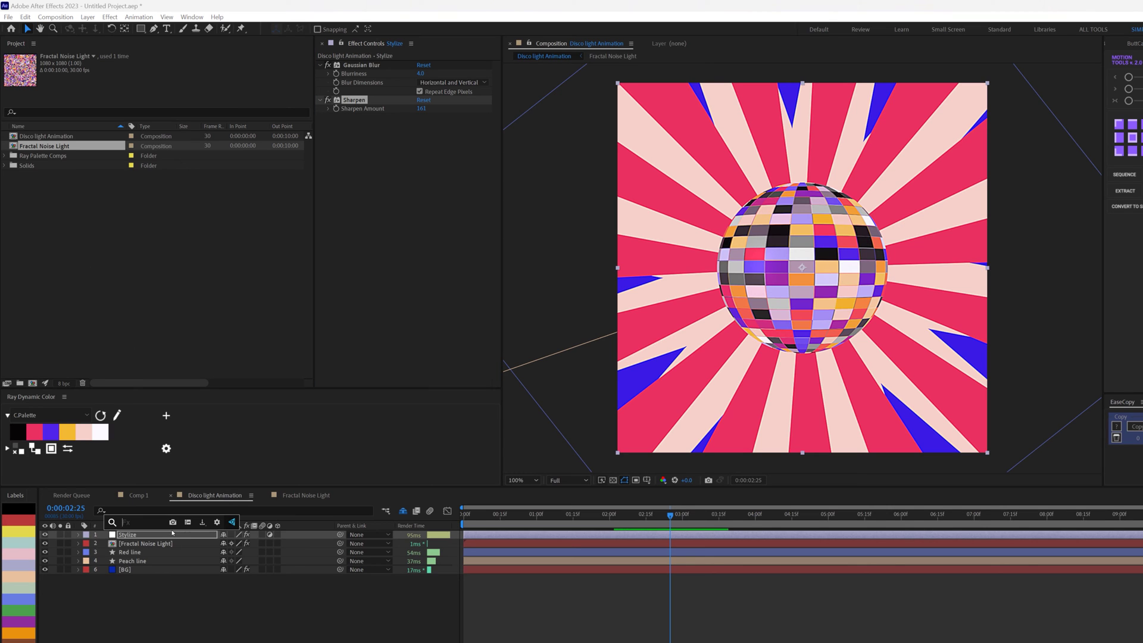
pyautogui.write('deep')
pyautogui.press('Return')
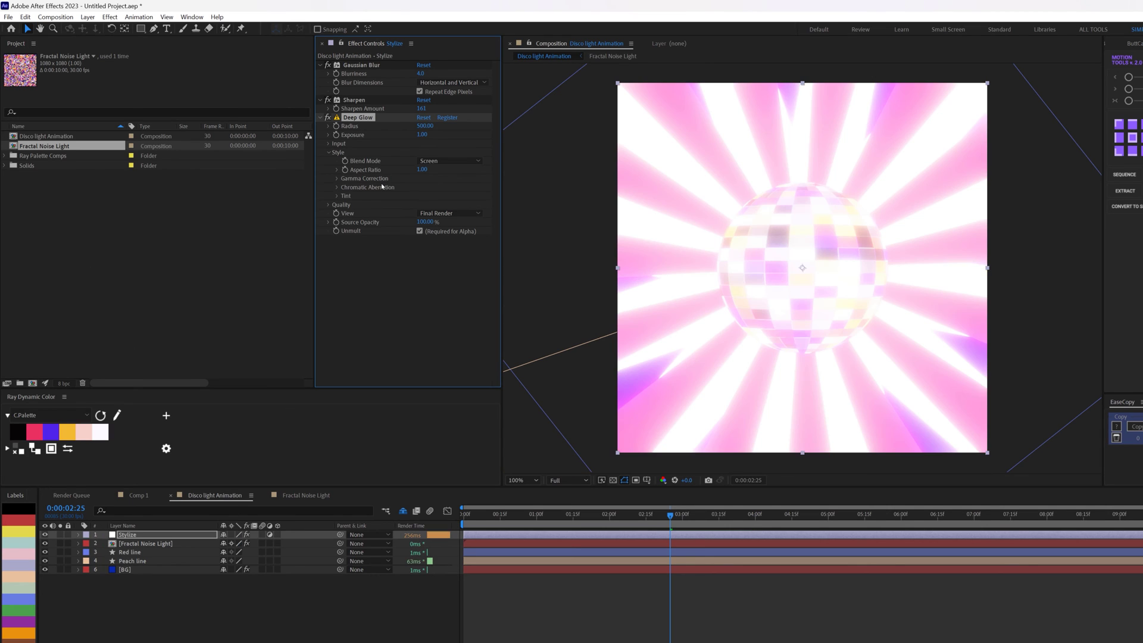
pyautogui.click(422, 135)
pyautogui.write('.03')
pyautogui.press('Return')
pyautogui.click(425, 126)
pyautogui.write('65')
pyautogui.press('Return')
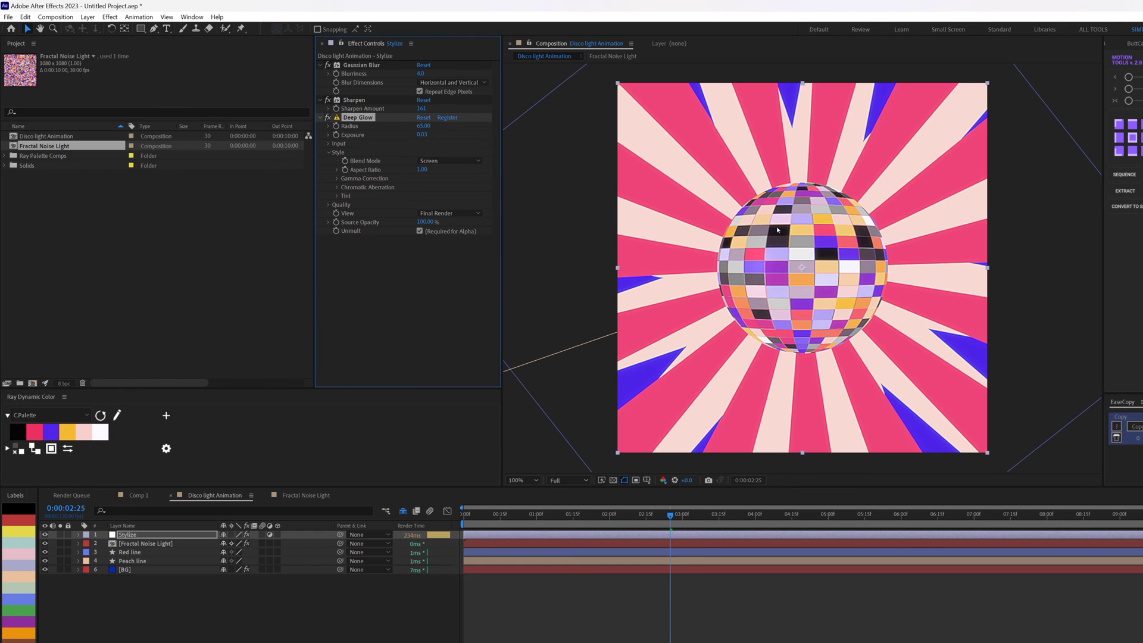
pyautogui.click(400, 317)
# - Add Curves to Stylize and pull the midpoint down to darken midtones
pyautogui.hotkey('ctrl', 'space')
pyautogui.write('curv')
pyautogui.press('Return')
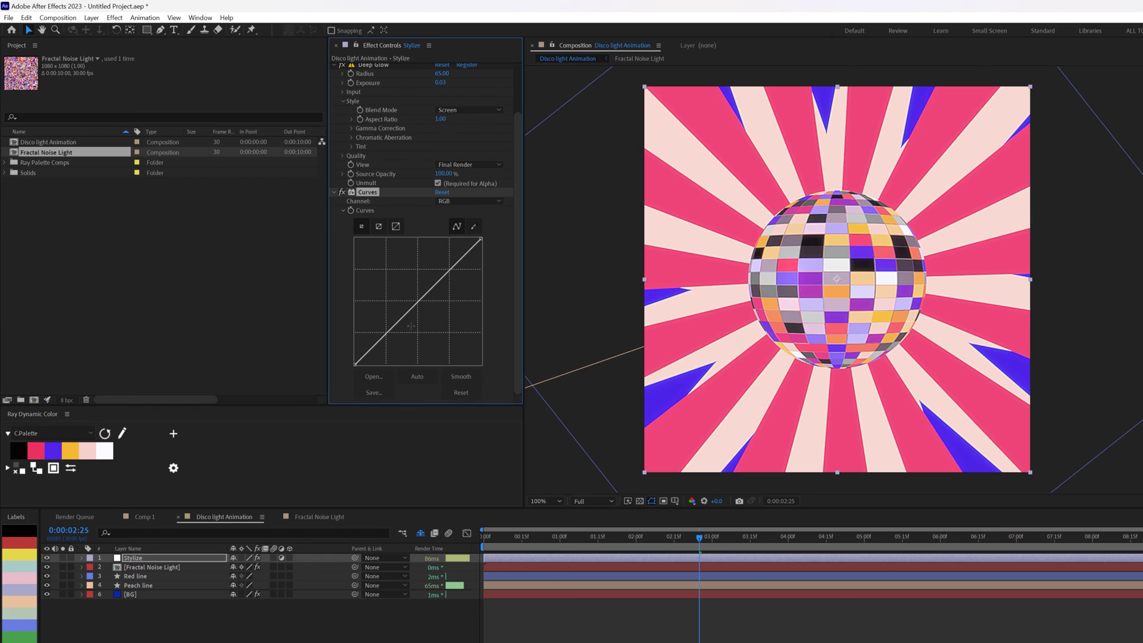
pyautogui.moveTo(422, 307); pyautogui.dragTo(425, 315)
pyautogui.click(334, 193)
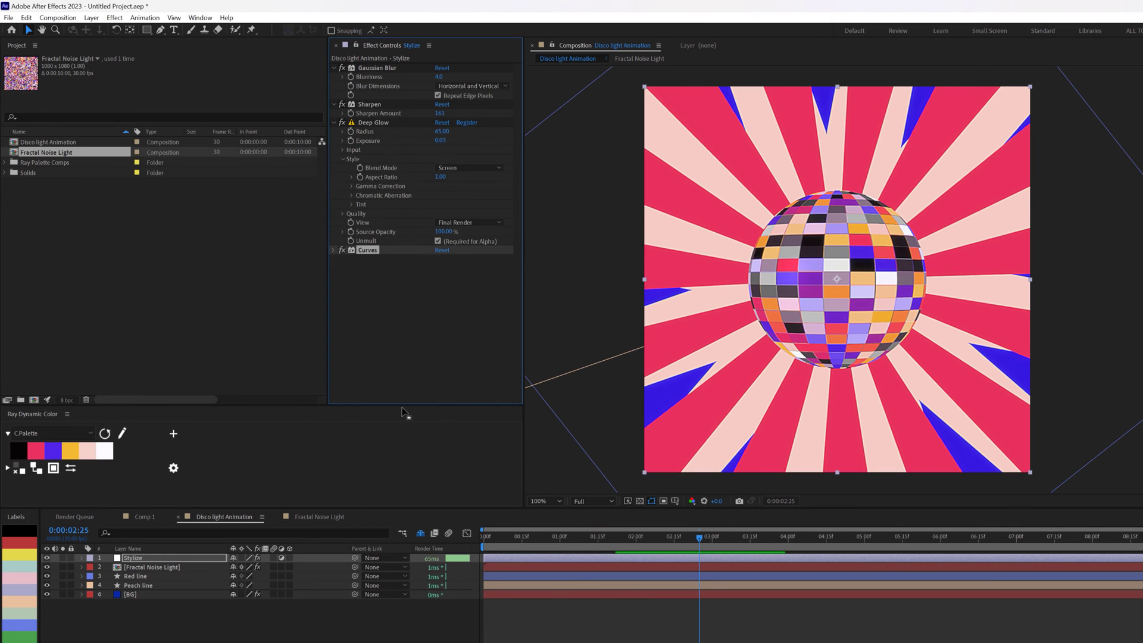
# - Add Quick Chromatic Aberration 2.0 with Position 0.70 and zoom in to inspect the ball
pyautogui.hotkey('ctrl', 'space')
pyautogui.write('chr')
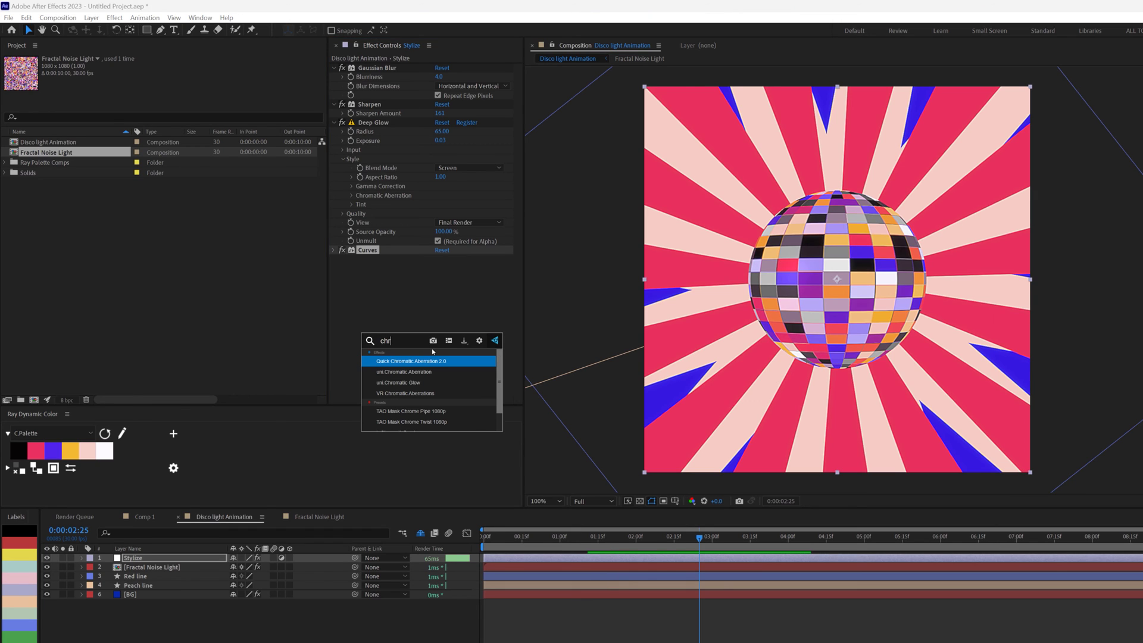
pyautogui.click(442, 361)
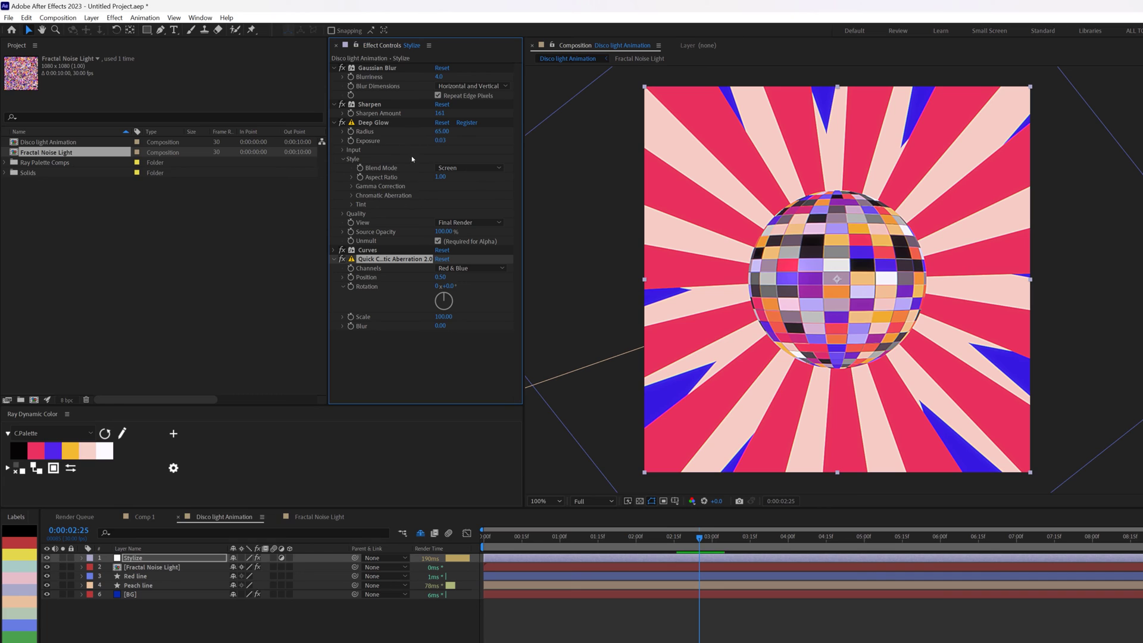
pyautogui.click(440, 277)
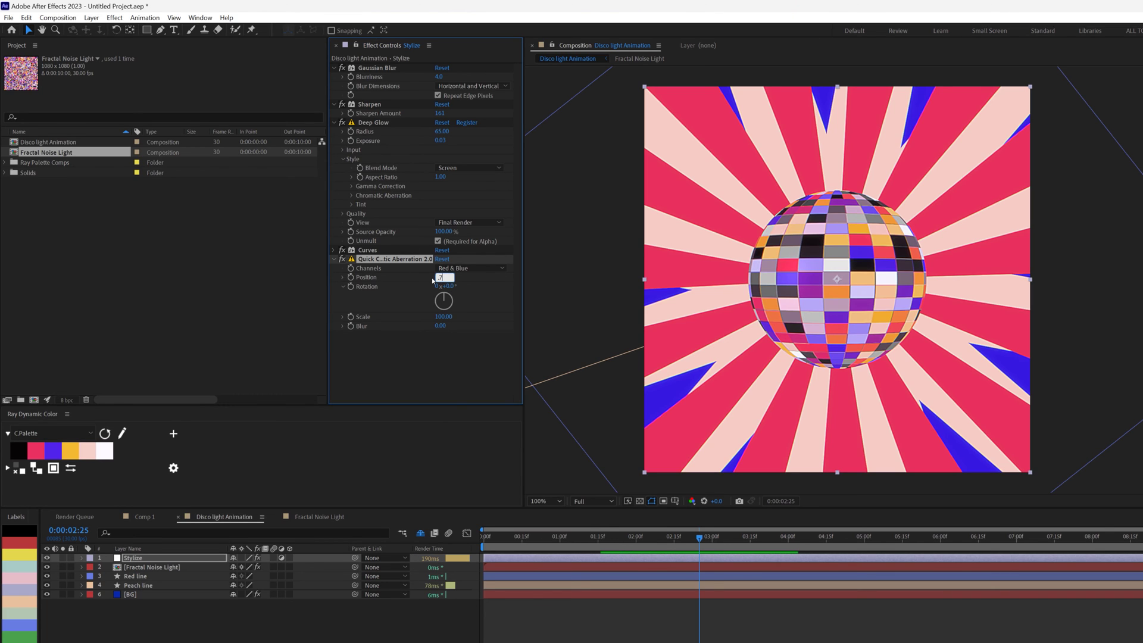
pyautogui.write('.7')
pyautogui.press('Return')
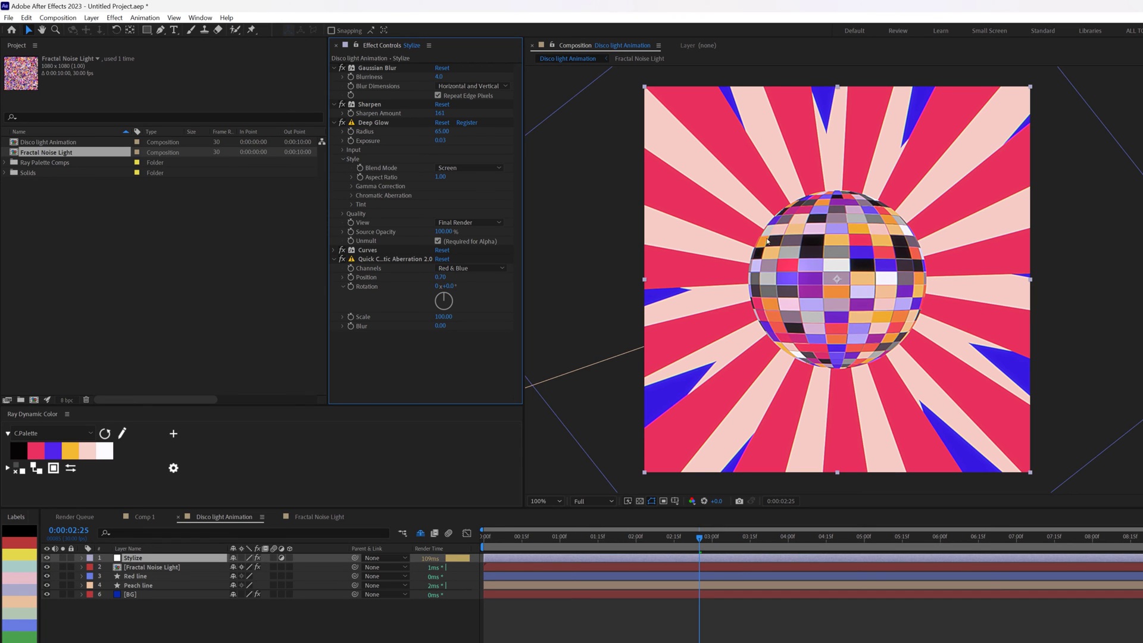
pyautogui.press('.')
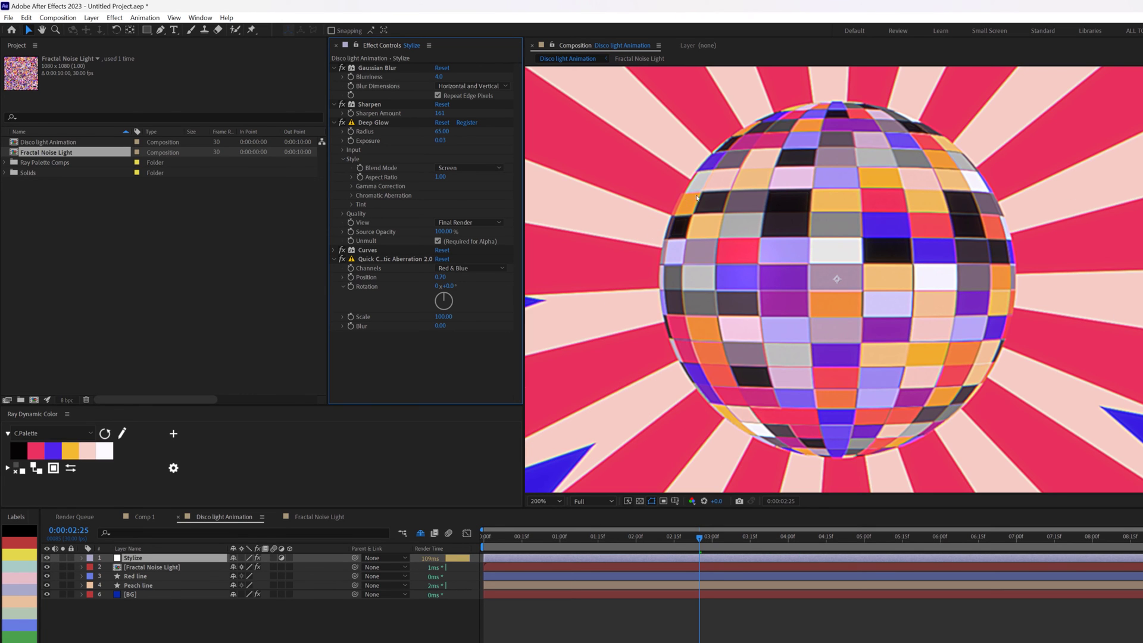
pyautogui.press(',')
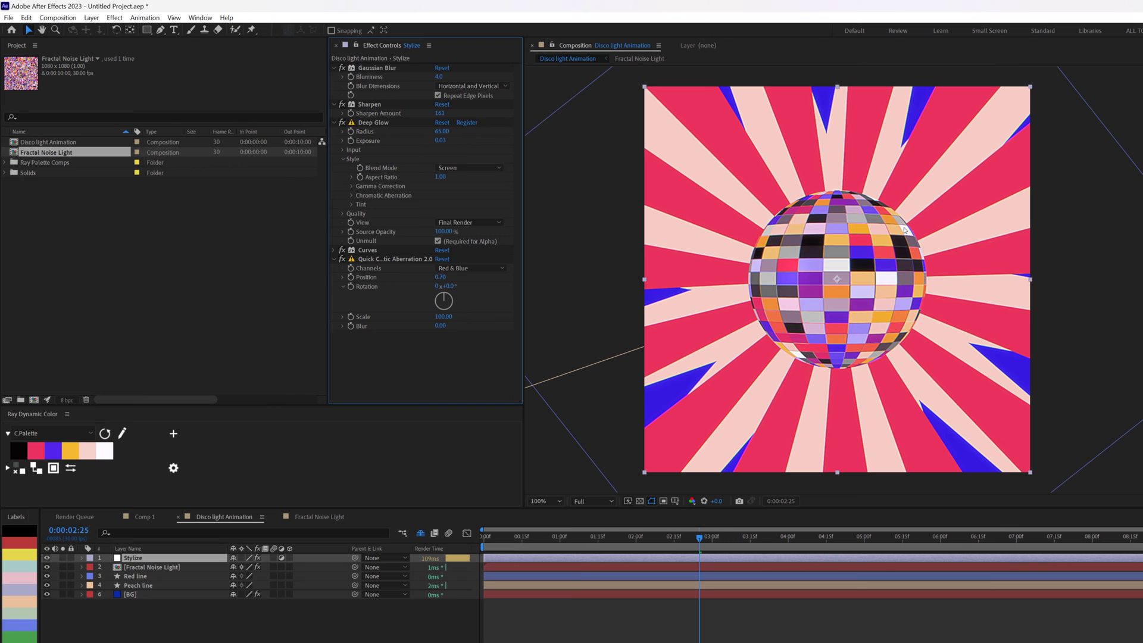
pyautogui.press('.')
pyautogui.press(',')
pyautogui.moveTo(685, 539); pyautogui.dragTo(695, 540)
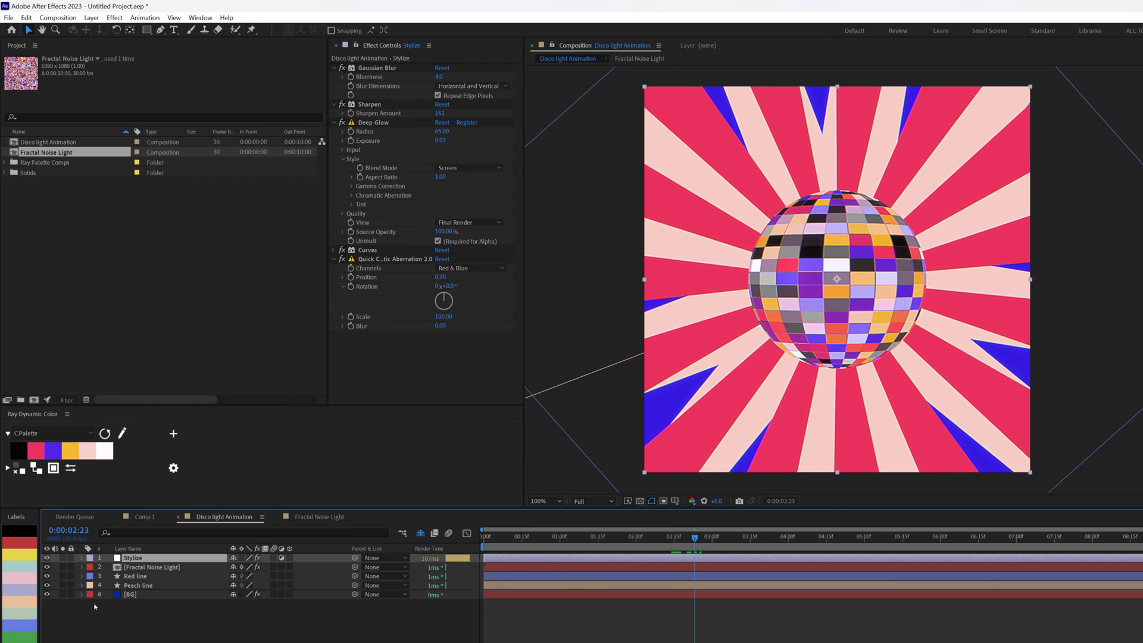
# - Delete the Deep Glow effect from the Fractal Noise Light layer
pyautogui.click(198, 567)
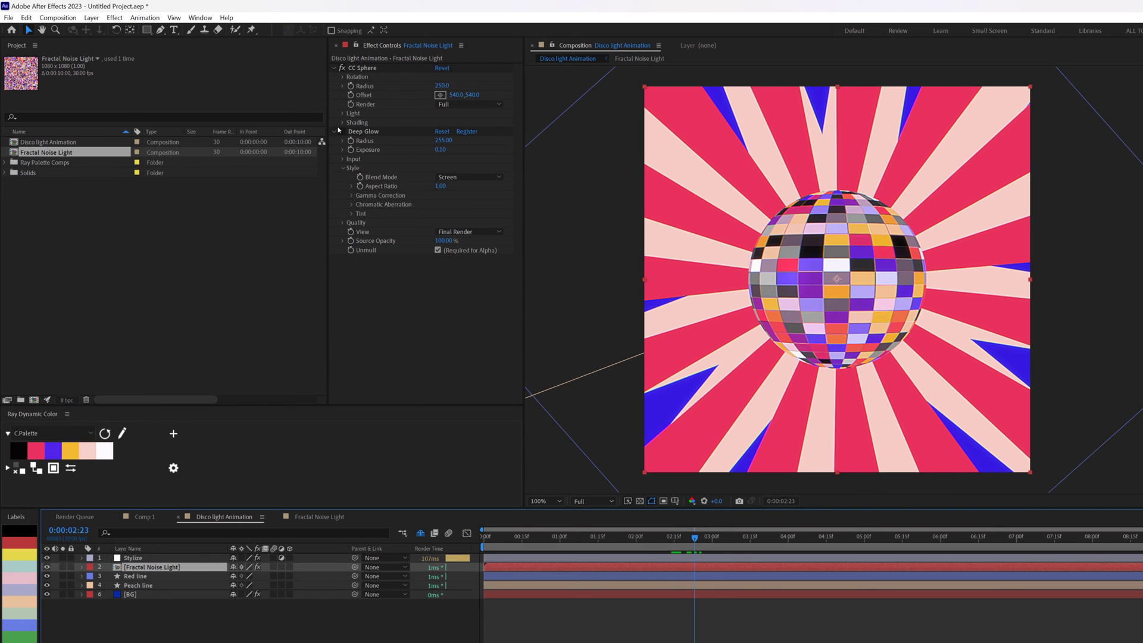
pyautogui.click(362, 132)
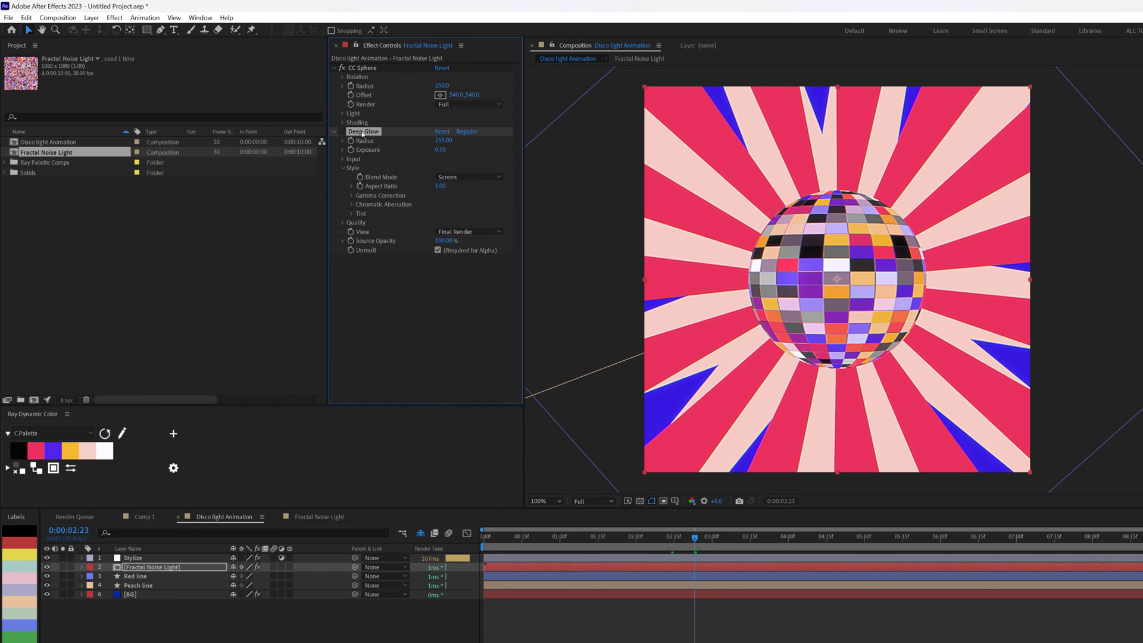
pyautogui.press('Delete')
pyautogui.moveTo(697, 540); pyautogui.dragTo(739, 539)
# - Add a new adjustment layer at the top of the stack and rename it 'Posterize'
pyautogui.rightClick(131, 622)
pyautogui.moveTo(229, 631)
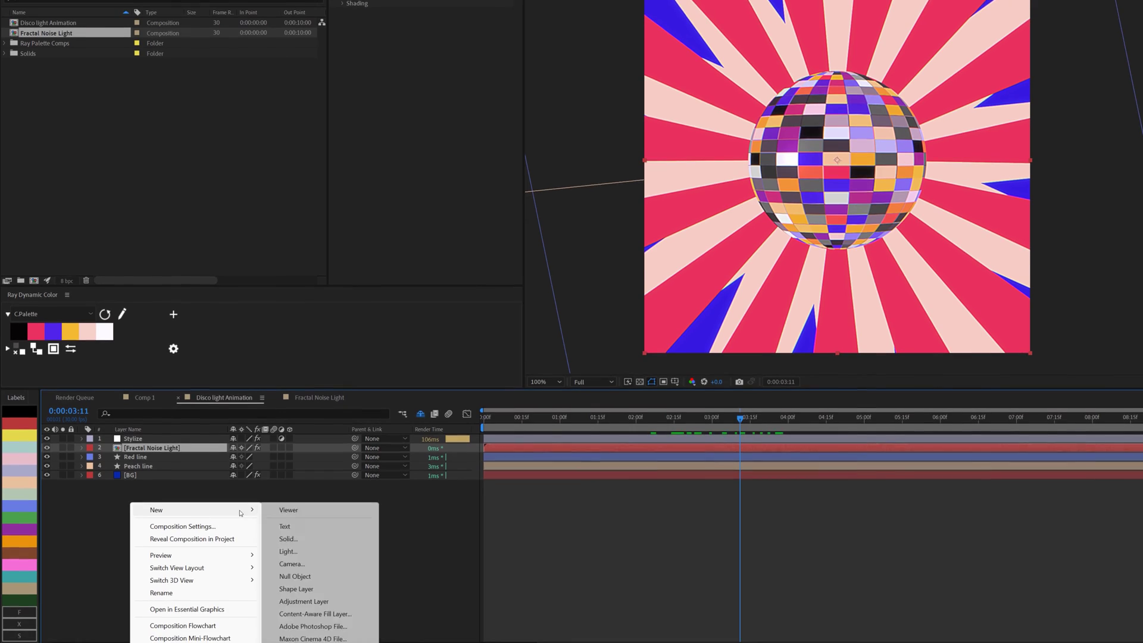
pyautogui.click(306, 603)
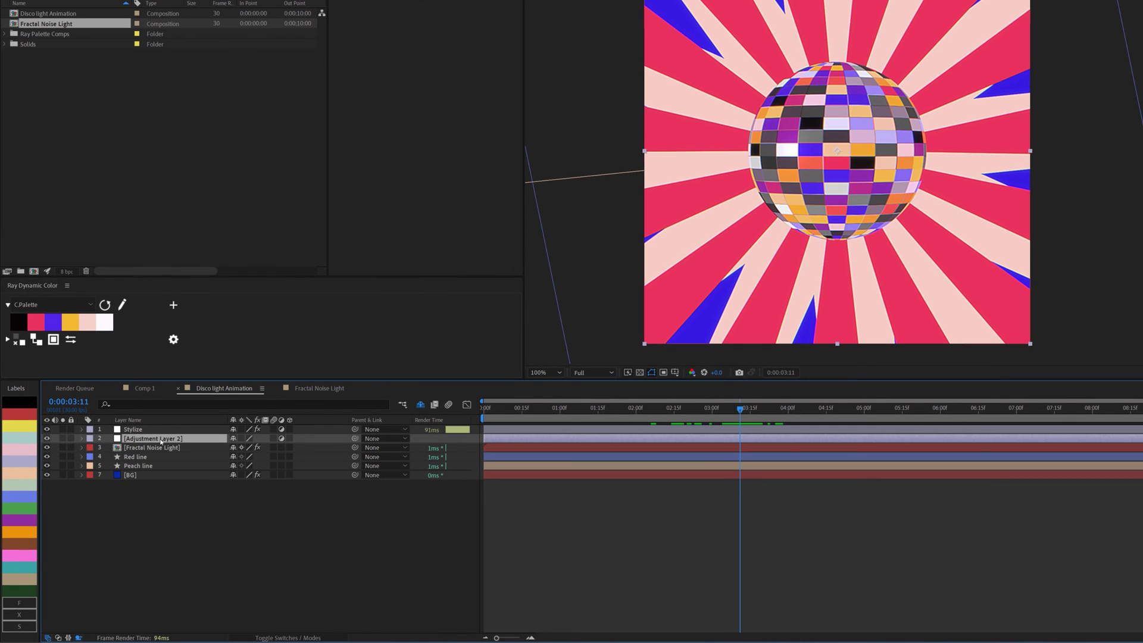
pyautogui.moveTo(160, 441); pyautogui.dragTo(148, 429)
pyautogui.press('Return')
pyautogui.write('Posteri')
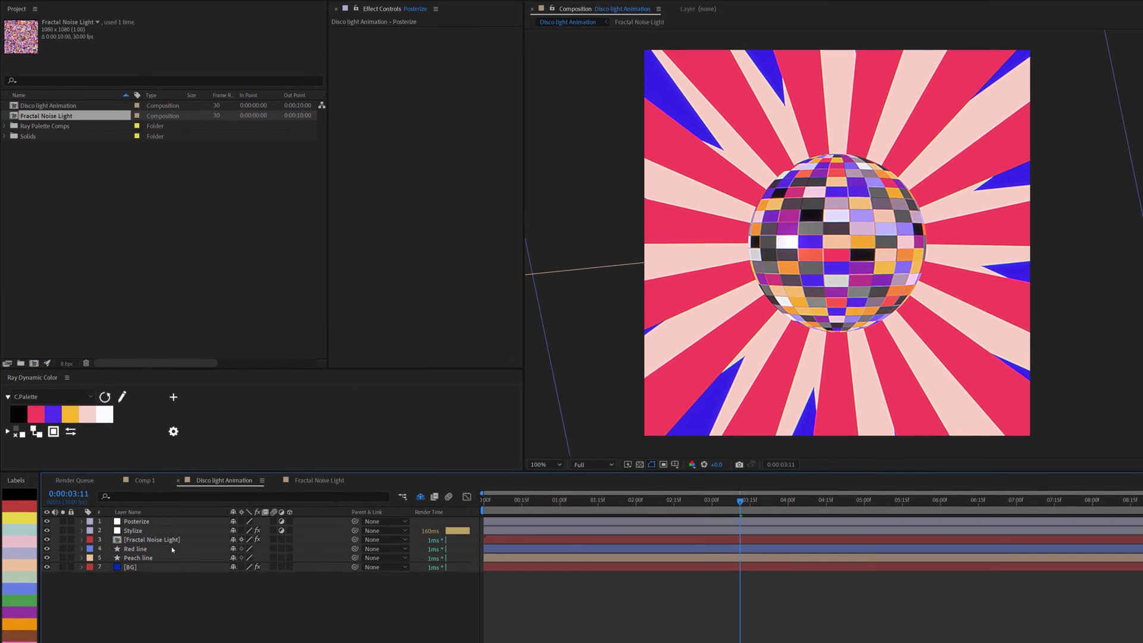
pyautogui.write('ze')
pyautogui.press('Return')
# - Apply Posterize Time to the Posterize layer with a frame rate of 18
pyautogui.hotkey('ctrl', 'space')
pyautogui.write('post')
pyautogui.click(143, 579)
pyautogui.moveTo(741, 538); pyautogui.dragTo(791, 539)
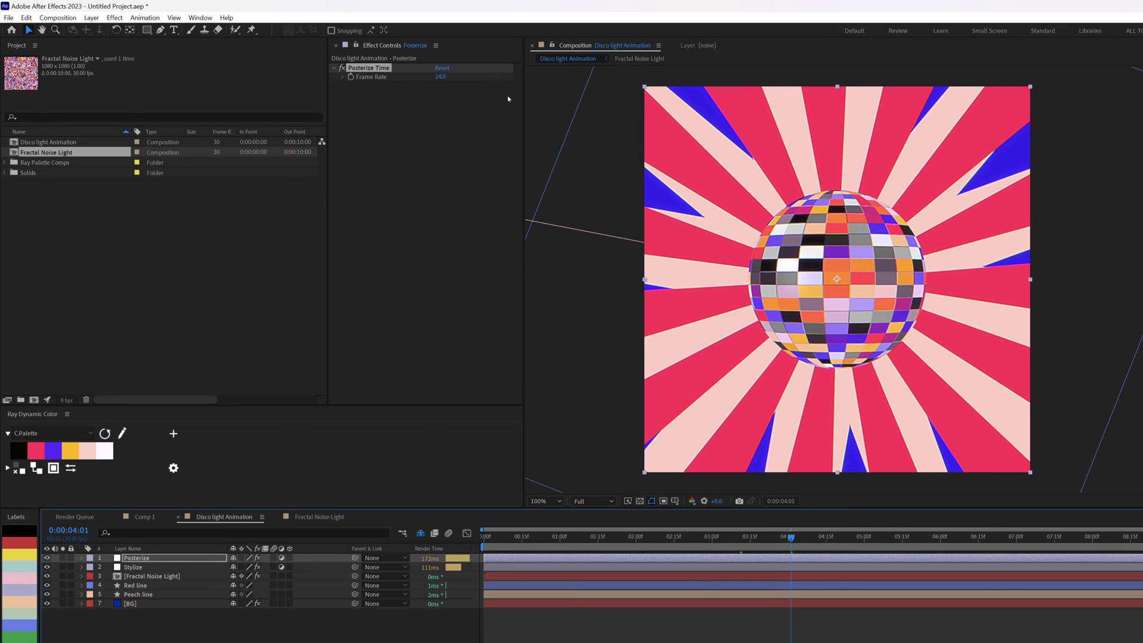
pyautogui.click(441, 76)
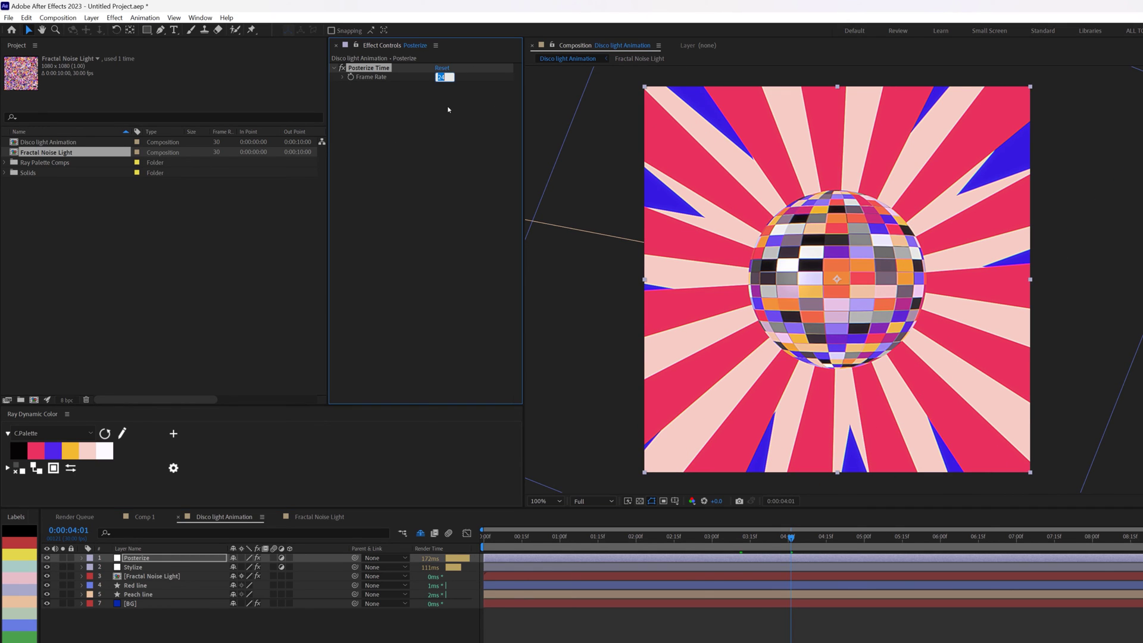
pyautogui.write('18')
pyautogui.moveTo(700, 540); pyautogui.dragTo(754, 541)
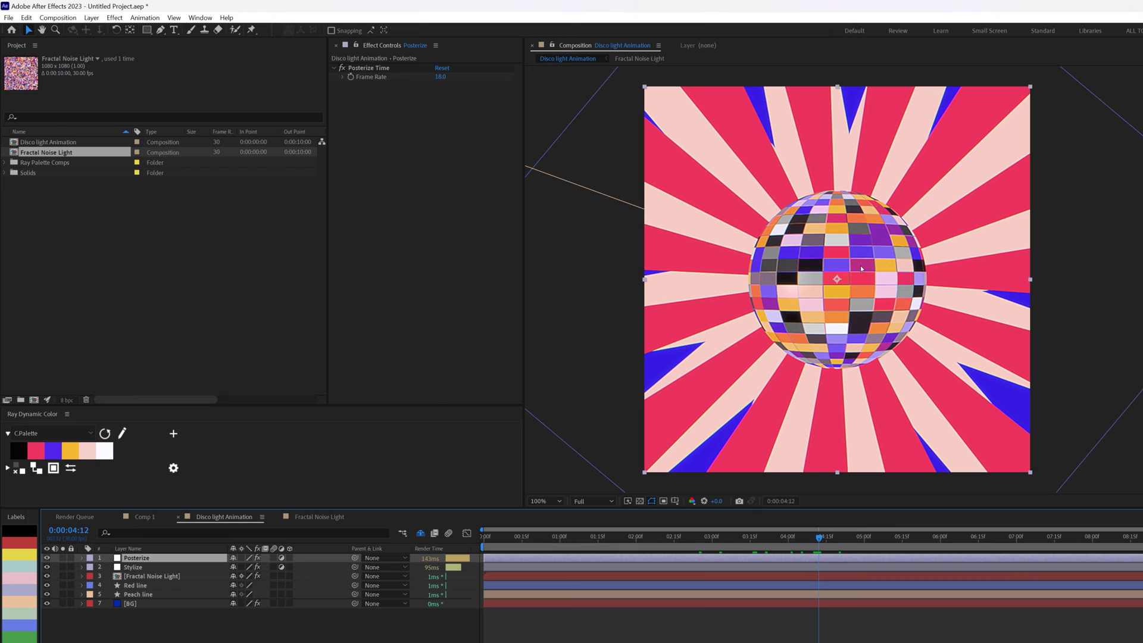
# - On Fractal Noise Light, undo an accidental CC Sphere X tilt, solo the layer, and adjust Rotation Y
pyautogui.click(137, 576)
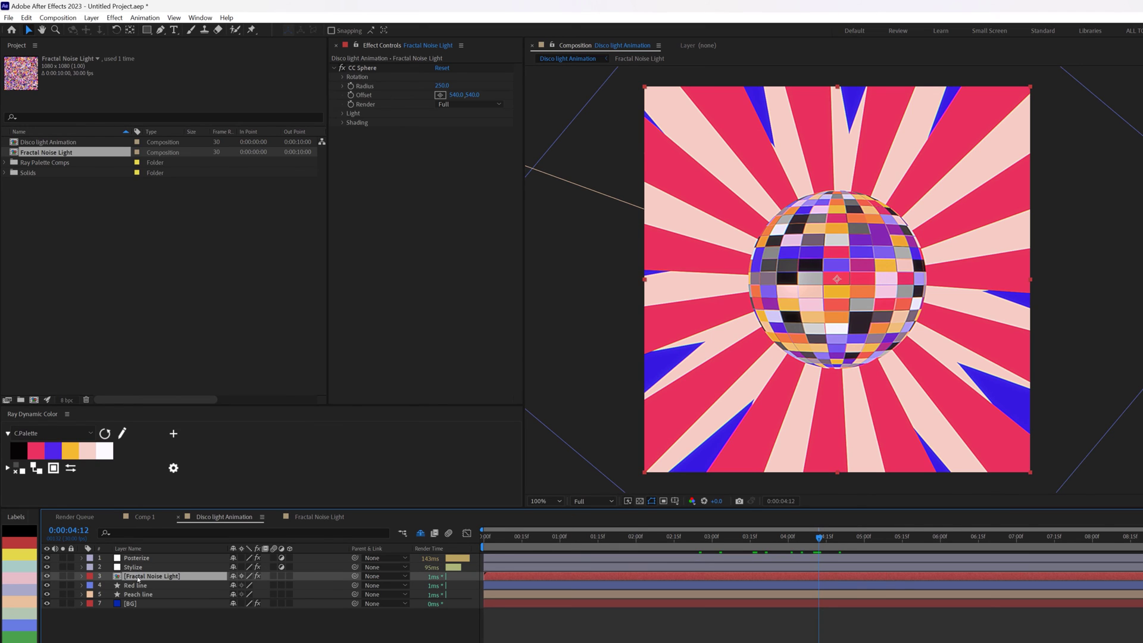
pyautogui.click(342, 77)
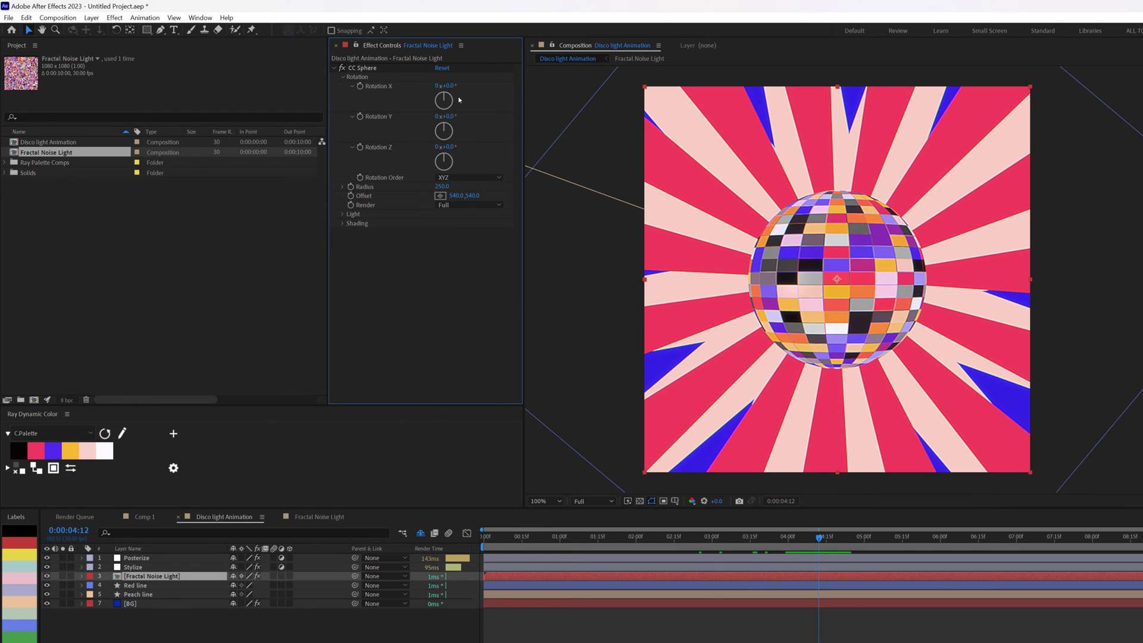
pyautogui.moveTo(451, 86); pyautogui.dragTo(477, 116)
pyautogui.hotkey('ctrl', 'z')
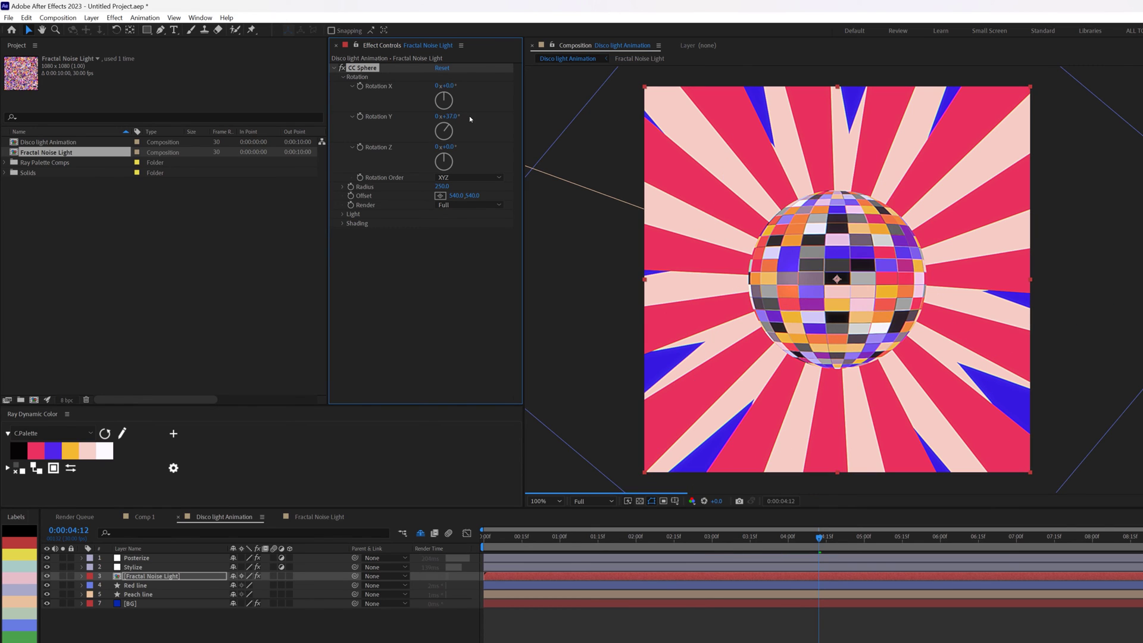
pyautogui.click(63, 576)
pyautogui.moveTo(448, 116)
pyautogui.mouseDown()
pyautogui.moveTo(472, 116)
pyautogui.moveTo(438, 114)
pyautogui.mouseUp()
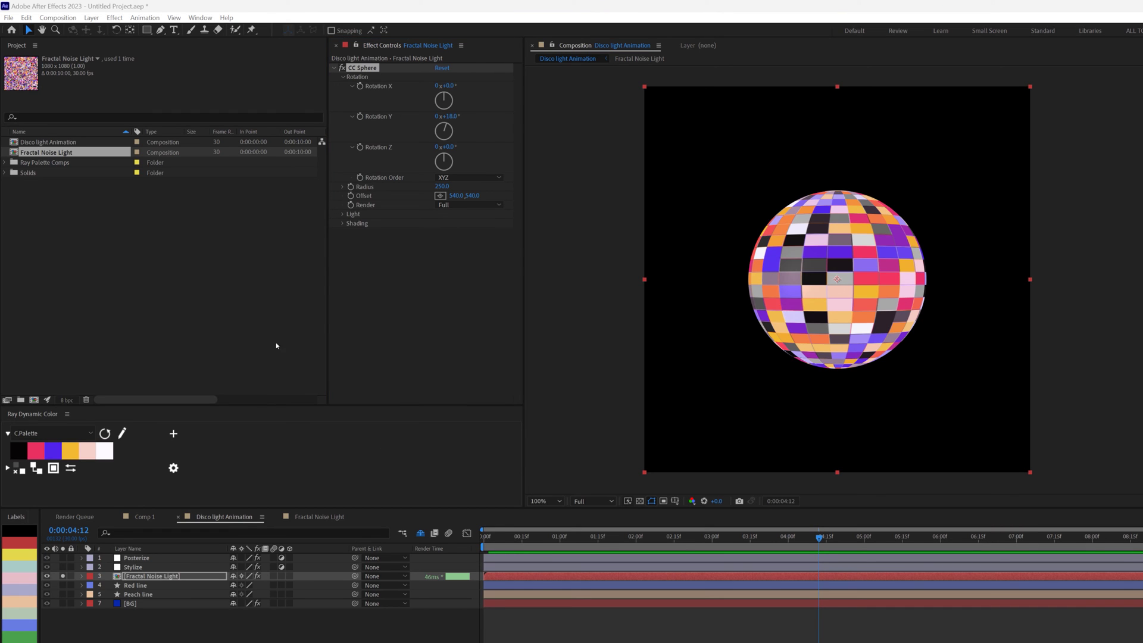
# - Keyframe CC Sphere Rotation Y from start to end, preview the spin, then unsolo the layer
pyautogui.press('Home')
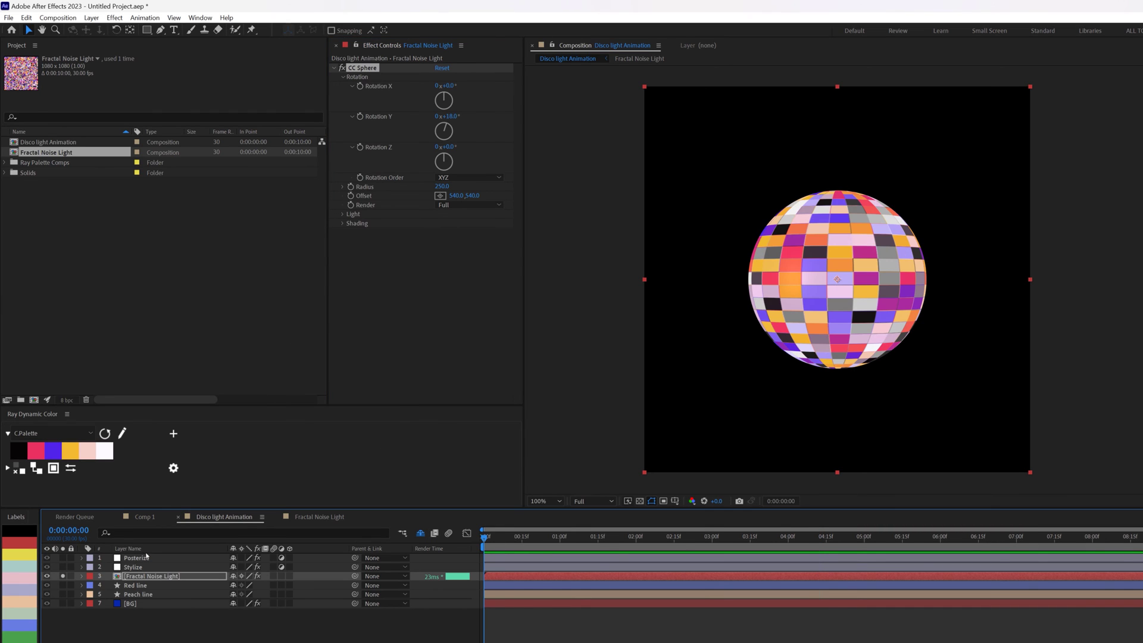
pyautogui.click(359, 117)
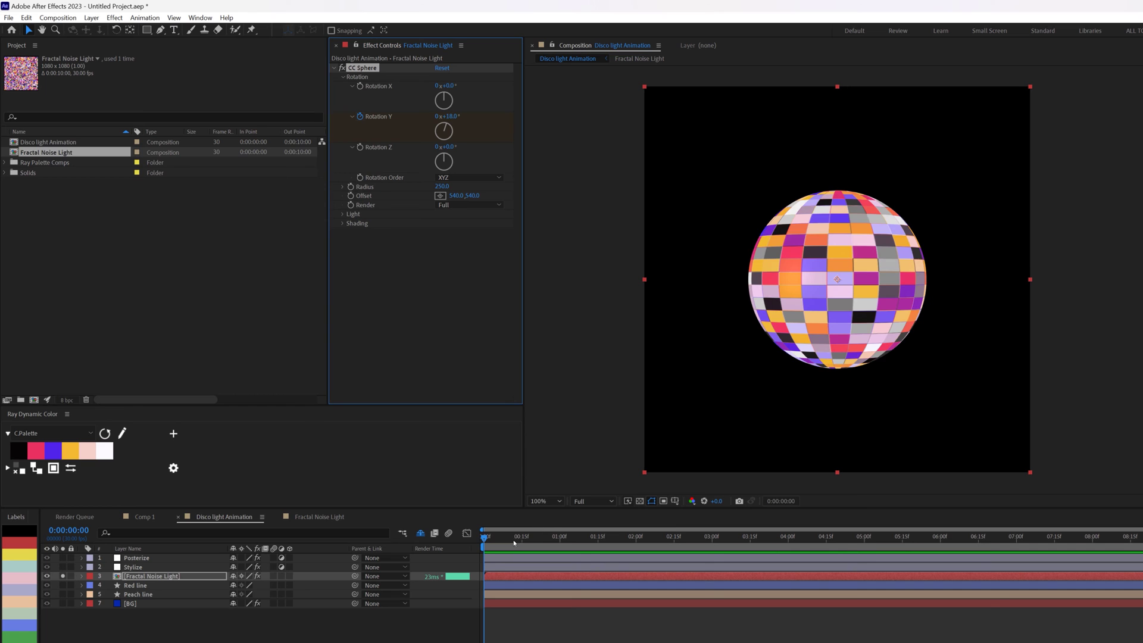
pyautogui.press('End')
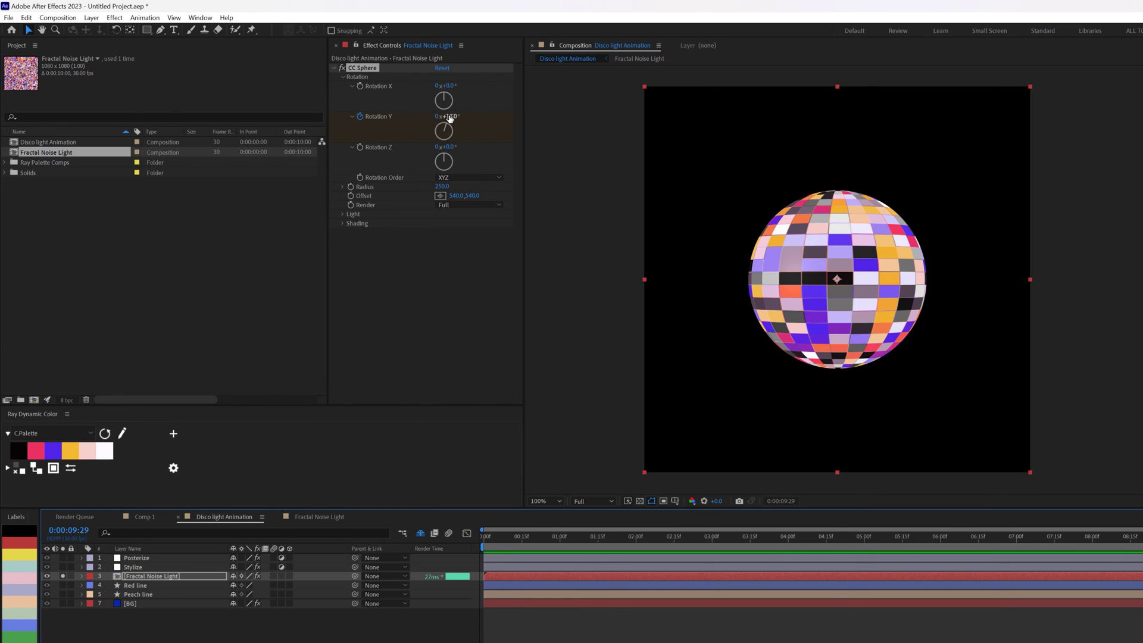
pyautogui.press('space')
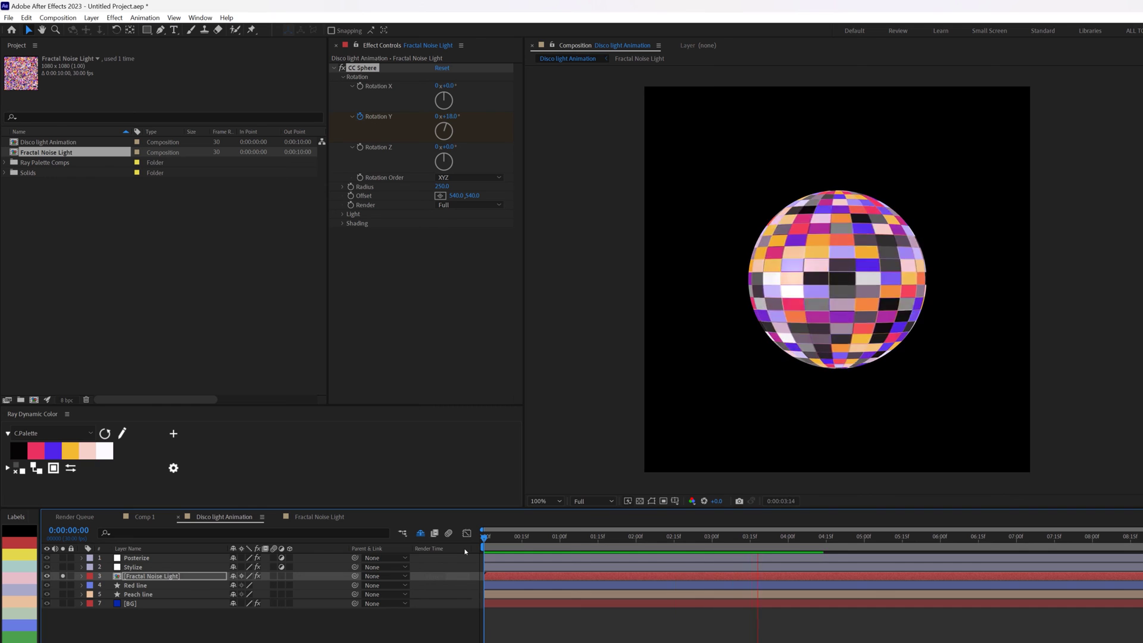
pyautogui.click(63, 576)
pyautogui.click(628, 537)
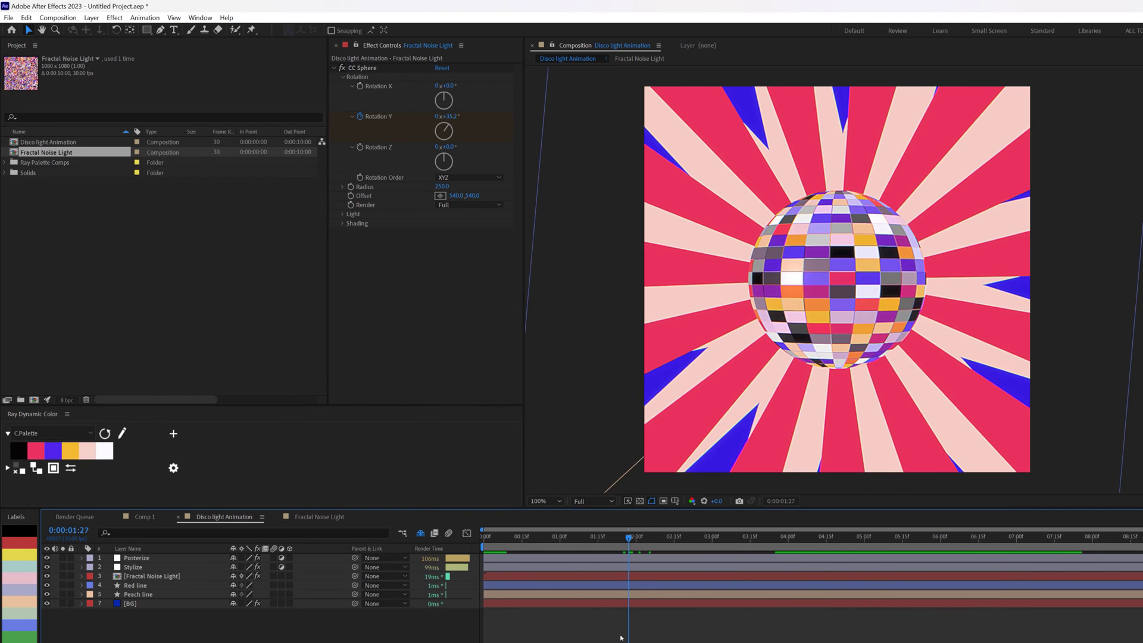
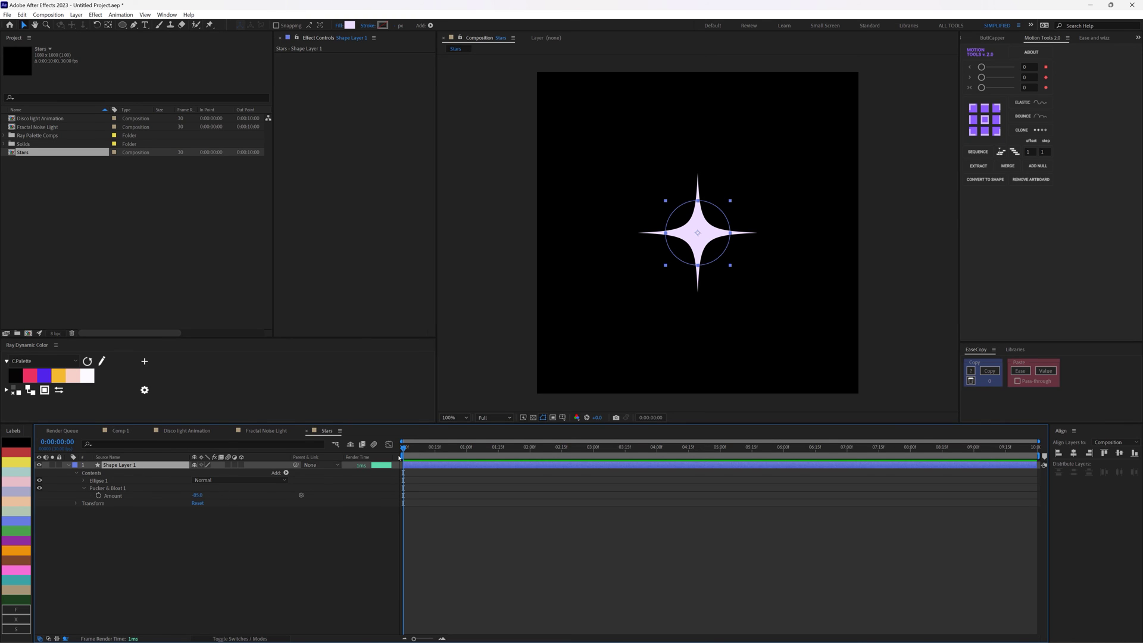
# - Select the star shape layer, collapse its properties, and move the time to one second
pyautogui.click(167, 507)
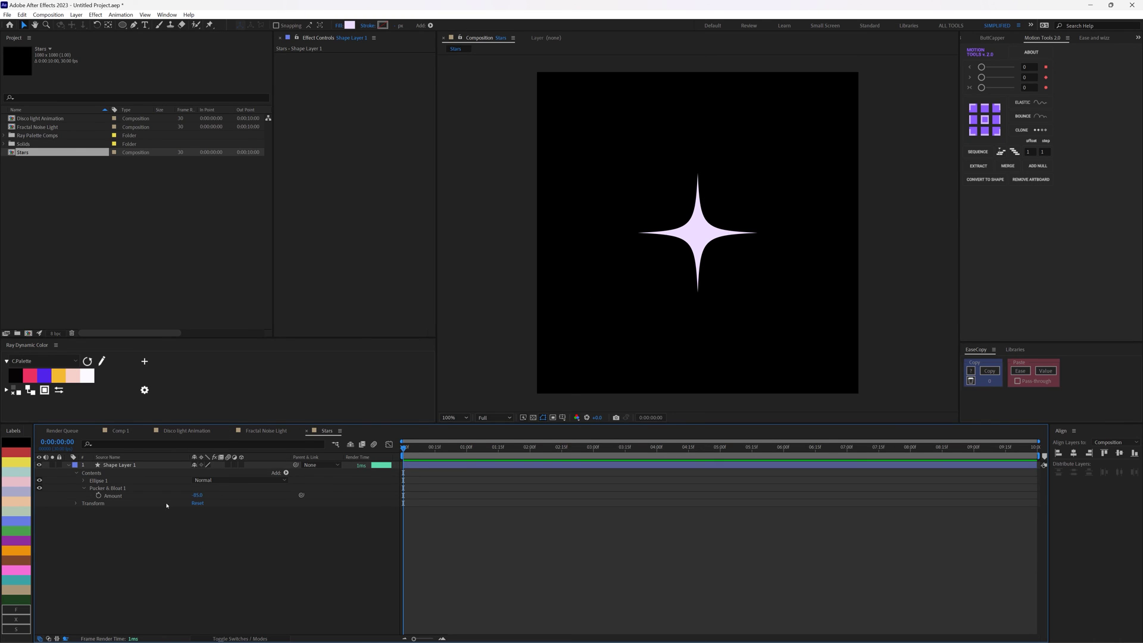
pyautogui.click(129, 466)
pyautogui.click(68, 465)
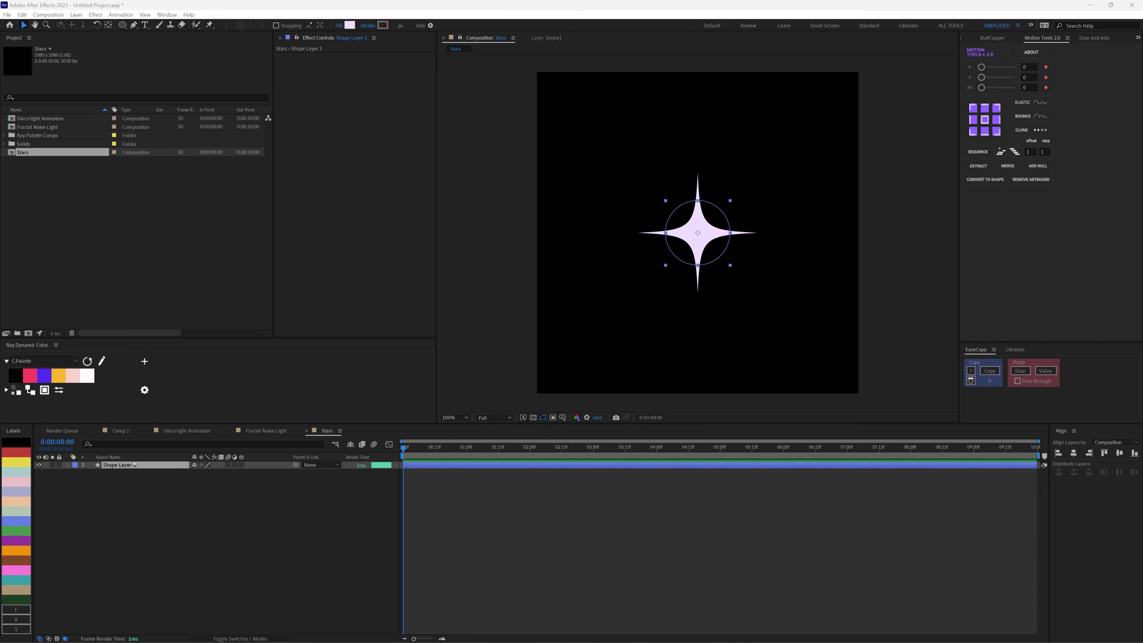
pyautogui.moveTo(463, 452)
pyautogui.mouseDown()
pyautogui.moveTo(527, 448)
pyautogui.moveTo(467, 448)
pyautogui.mouseUp()
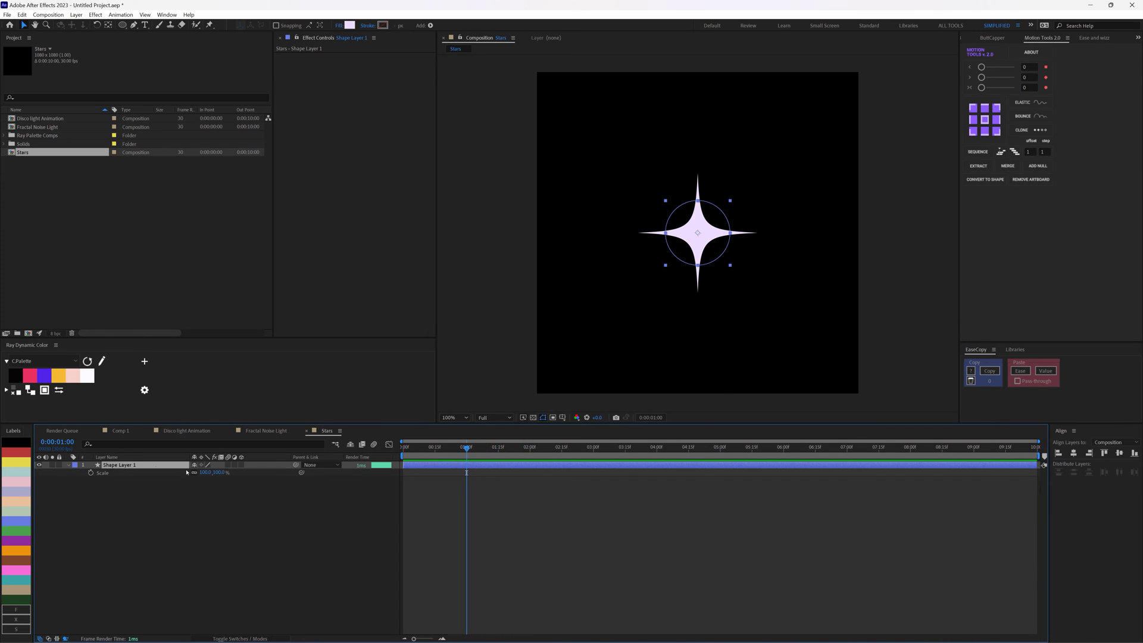
# - Keyframe the star's Scale at one second and set it to 0% at frame zero
pyautogui.click(91, 472)
pyautogui.press('Home')
pyautogui.click(220, 472)
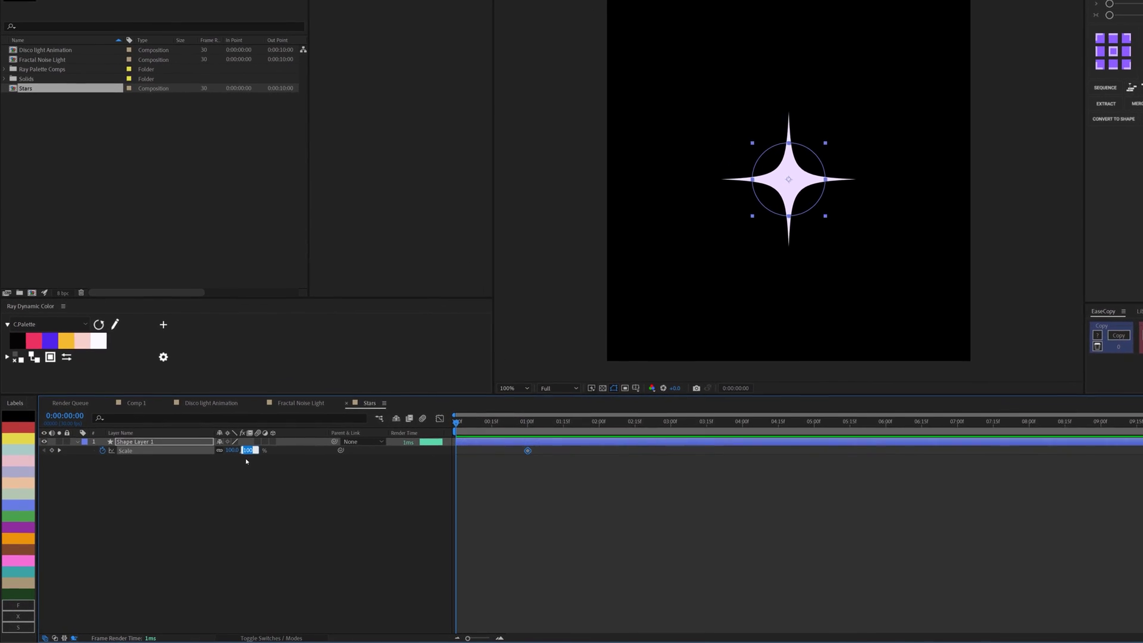
pyautogui.write('0')
pyautogui.press('Return')
# - Apply Easy Ease to the scale keyframes and select the one-second keyframe in the speed graph
pyautogui.rightClick(527, 451)
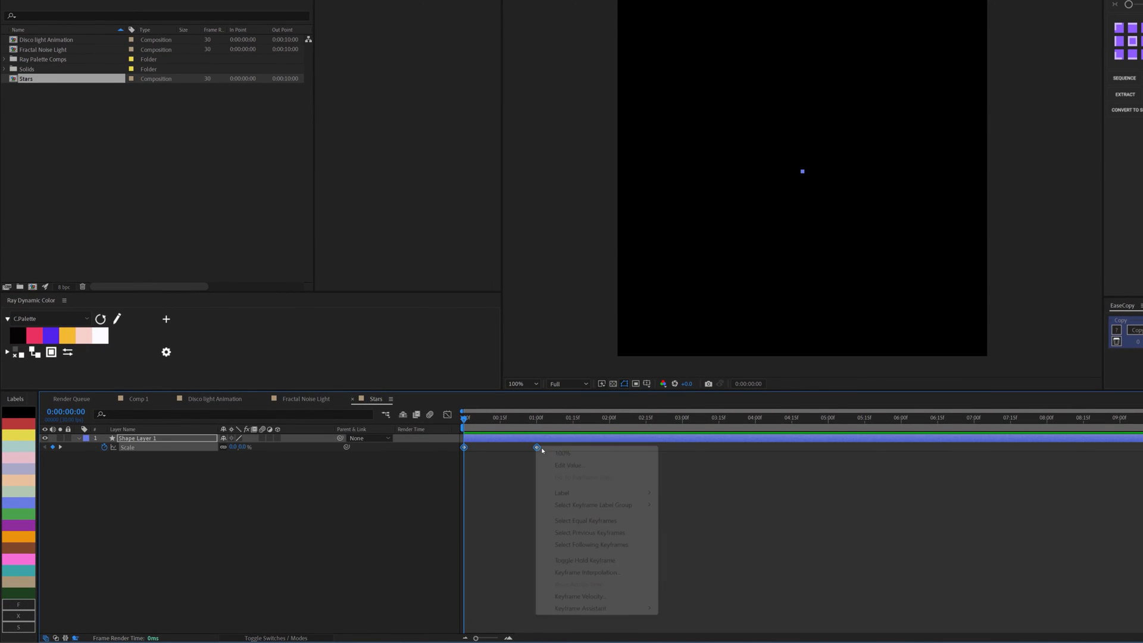
pyautogui.moveTo(625, 608)
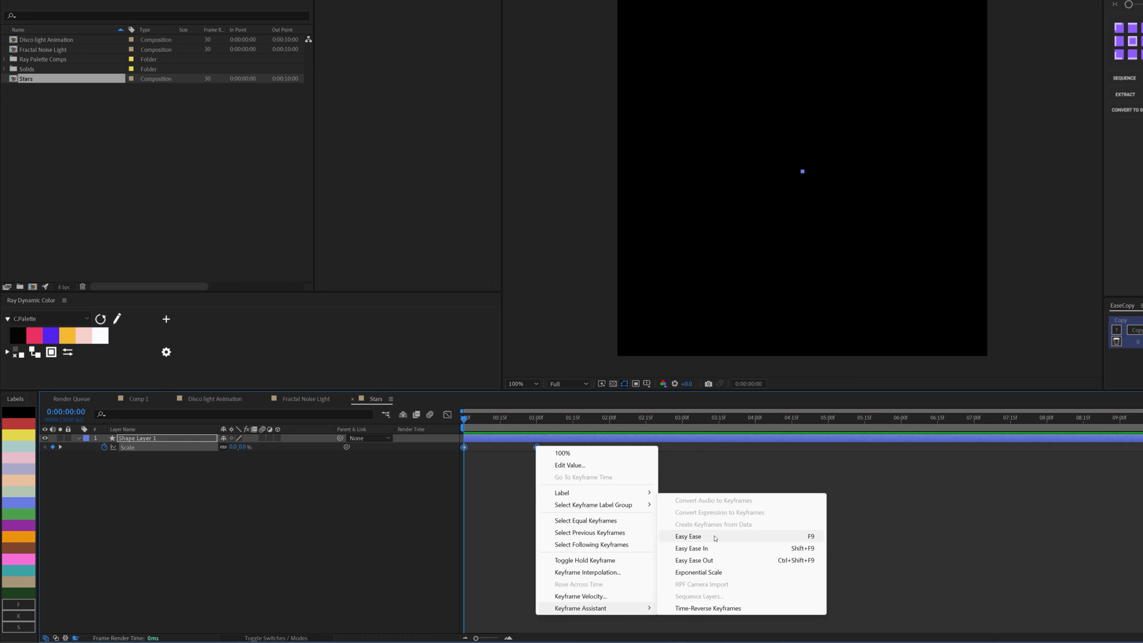
pyautogui.click(684, 536)
pyautogui.hotkey('shift', 'F3')
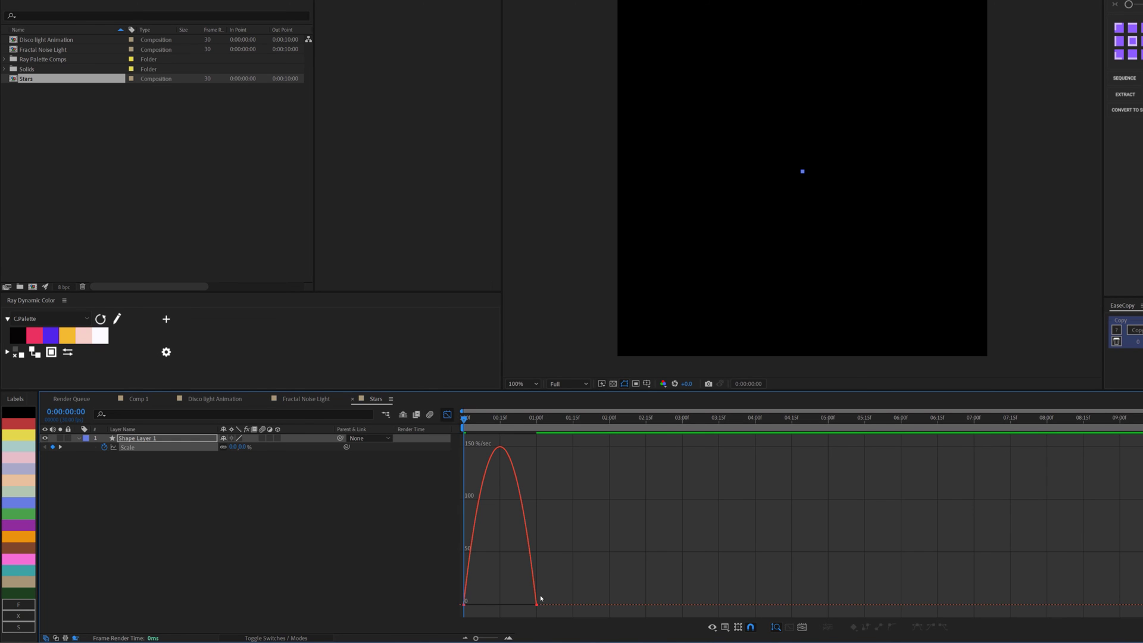
pyautogui.moveTo(577, 571); pyautogui.dragTo(499, 606)
# - Copy the 0% scale keyframe to two seconds so the star shrinks back, then preview
pyautogui.click(447, 415)
pyautogui.moveTo(467, 421); pyautogui.dragTo(612, 429)
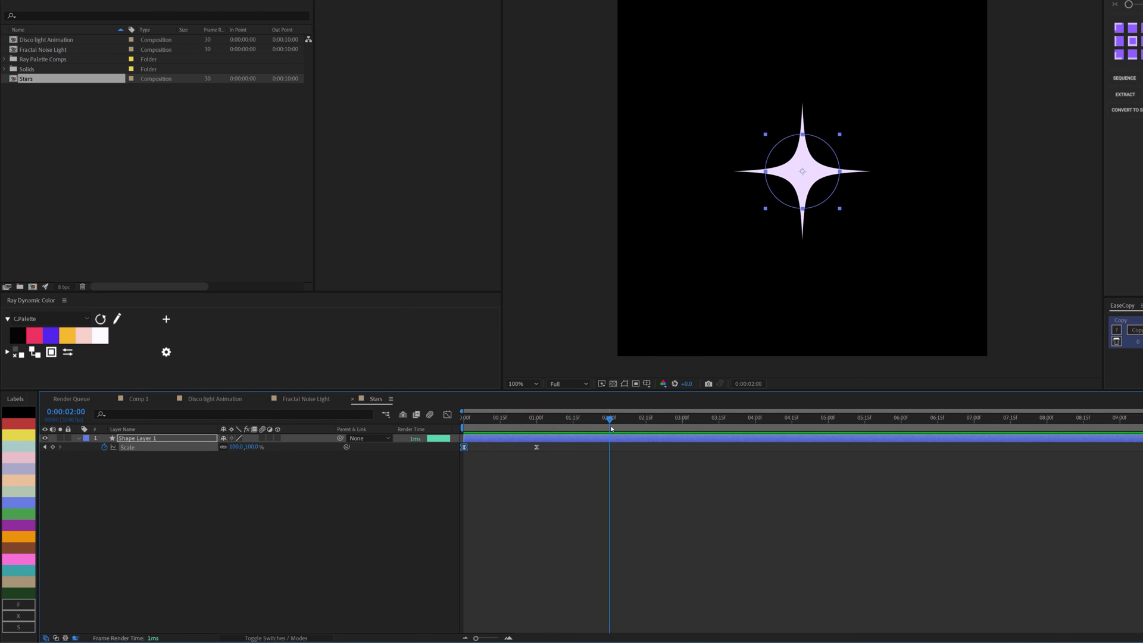
pyautogui.moveTo(493, 474); pyautogui.dragTo(448, 441)
pyautogui.hotkey('ctrl', 'c')
pyautogui.hotkey('ctrl', 'v')
pyautogui.press('space')
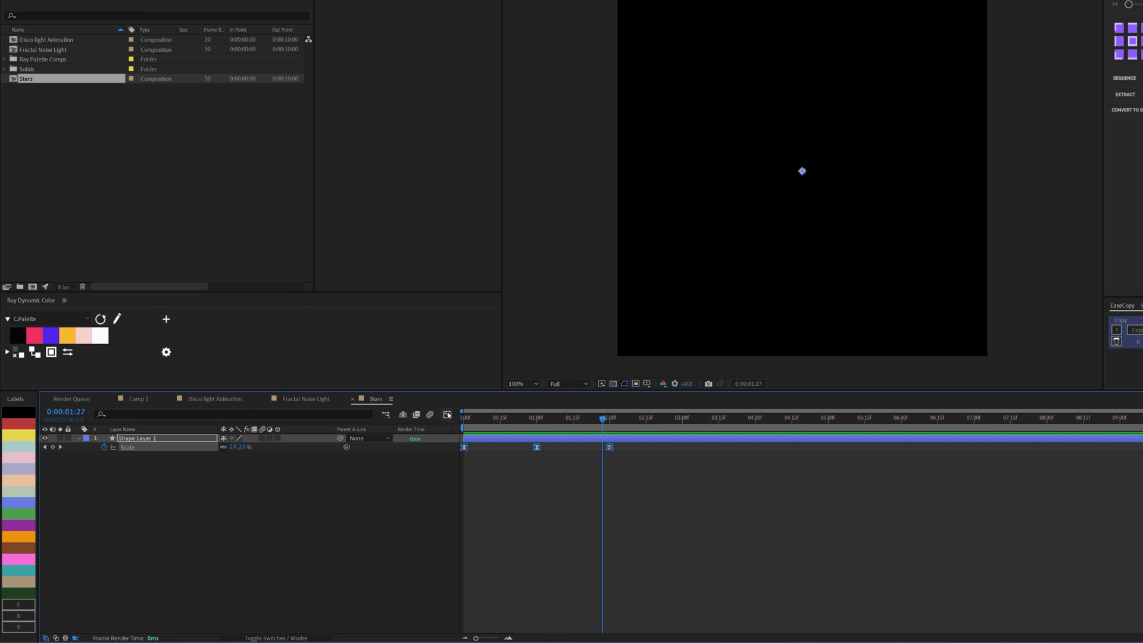
# - Sharpen the ease into the last scale keyframe in the speed graph and preview
pyautogui.click(447, 415)
pyautogui.moveTo(649, 566); pyautogui.dragTo(462, 612)
pyautogui.moveTo(597, 593); pyautogui.dragTo(524, 585)
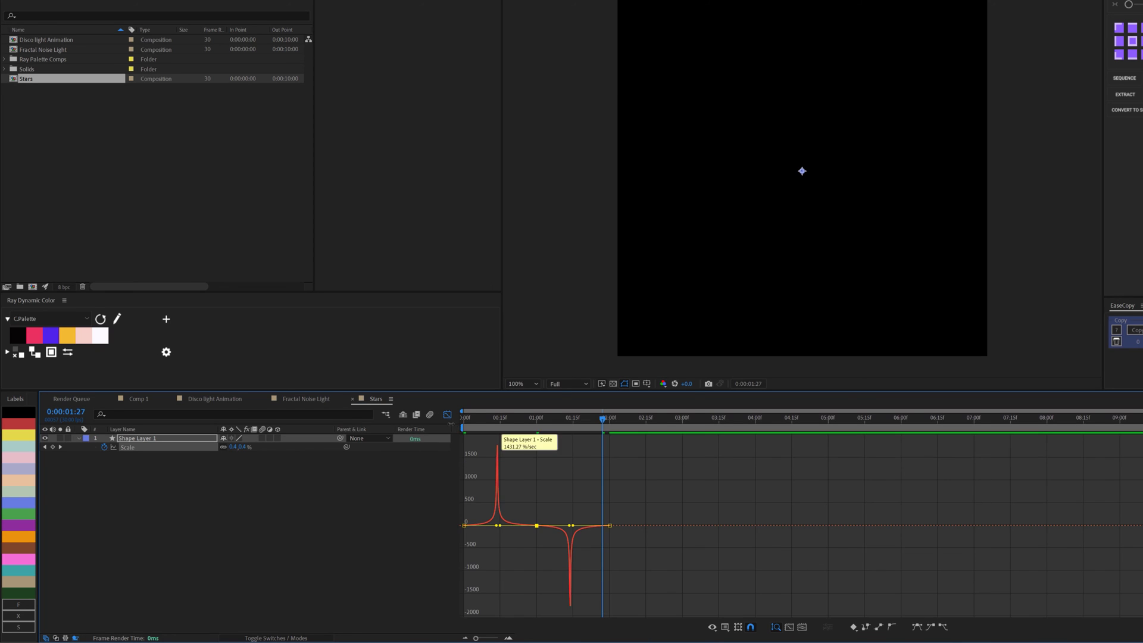
pyautogui.click(447, 414)
pyautogui.press('space')
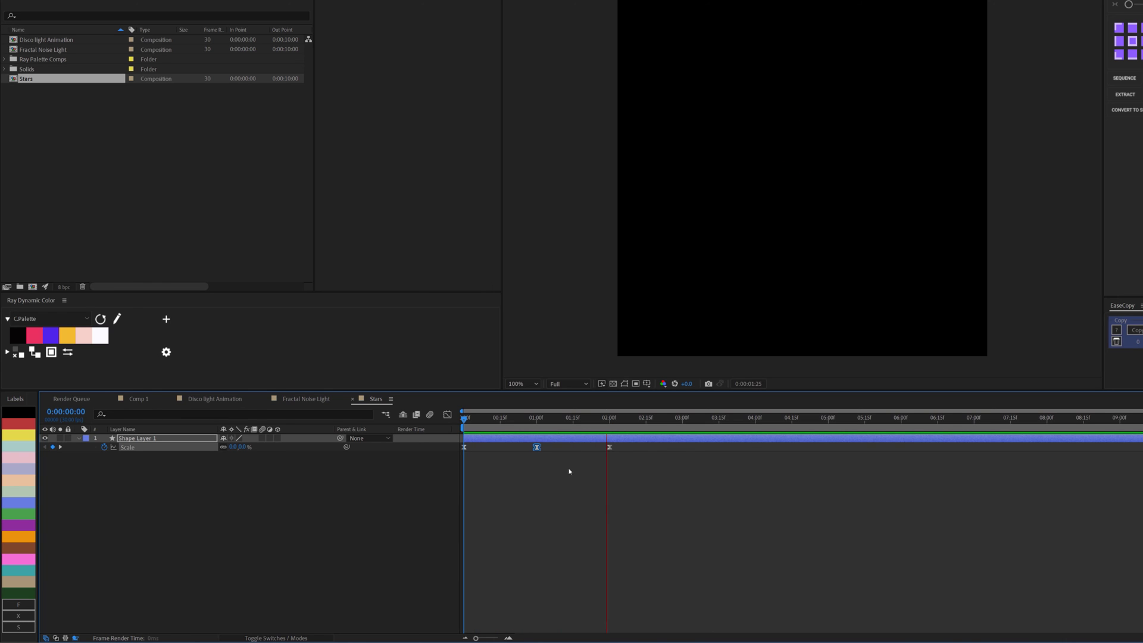
pyautogui.press('space')
# - Move the peak keyframe to 15 frames and the last keyframe earlier for a faster pop
pyautogui.click(502, 421)
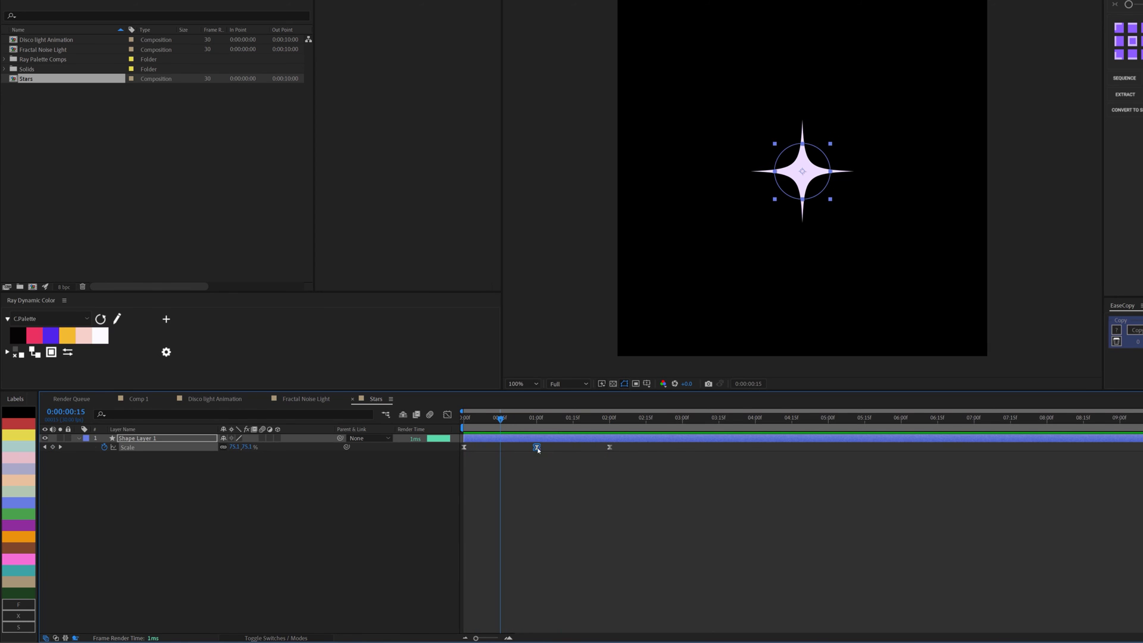
pyautogui.moveTo(538, 450); pyautogui.dragTo(502, 451)
pyautogui.moveTo(597, 451); pyautogui.dragTo(538, 450)
pyautogui.press('Home')
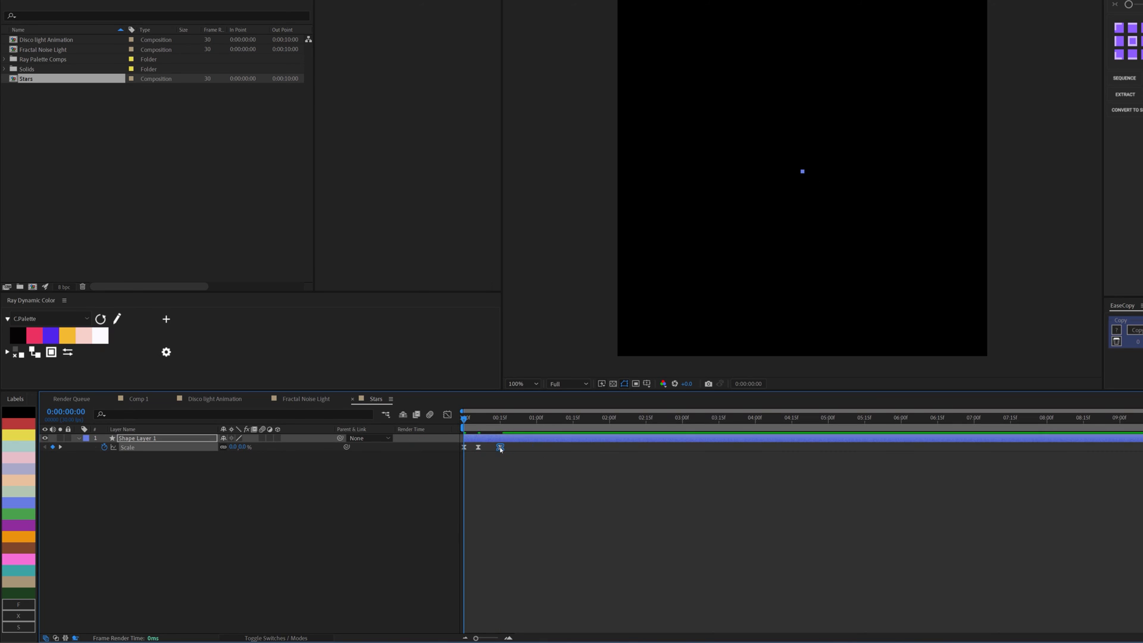
pyautogui.press('space')
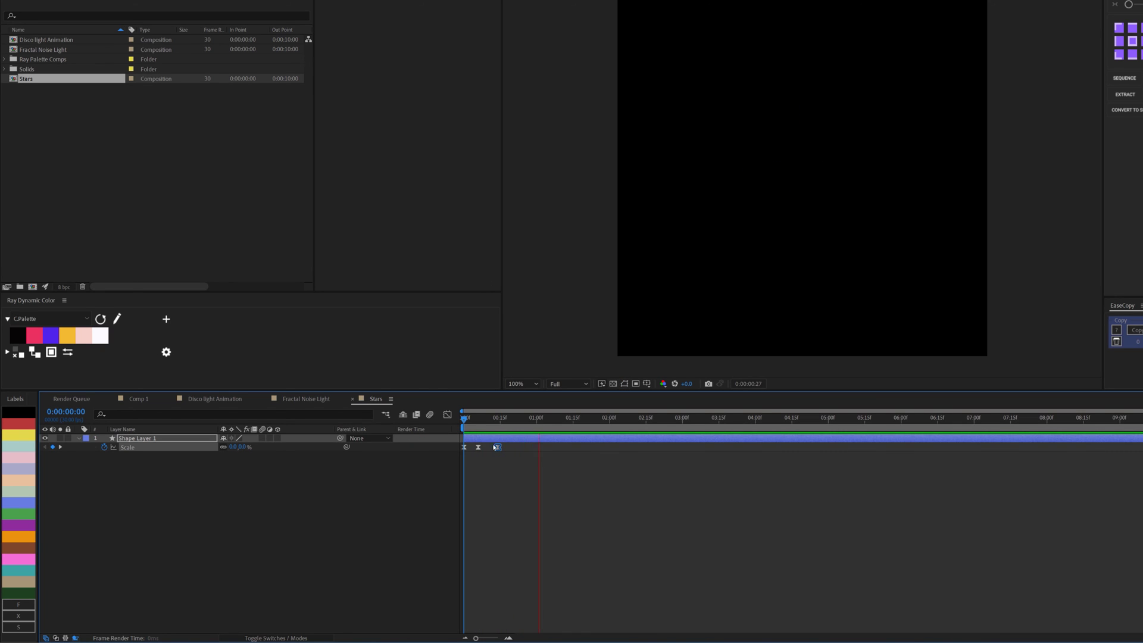
pyautogui.press('space')
pyautogui.press('Home')
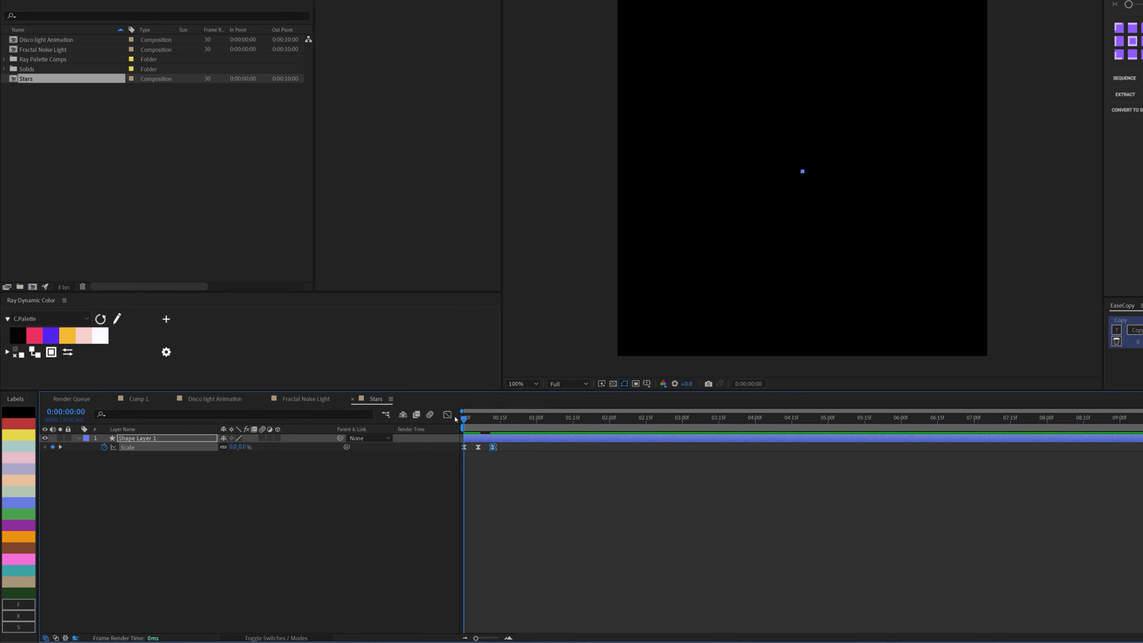
pyautogui.press('k')
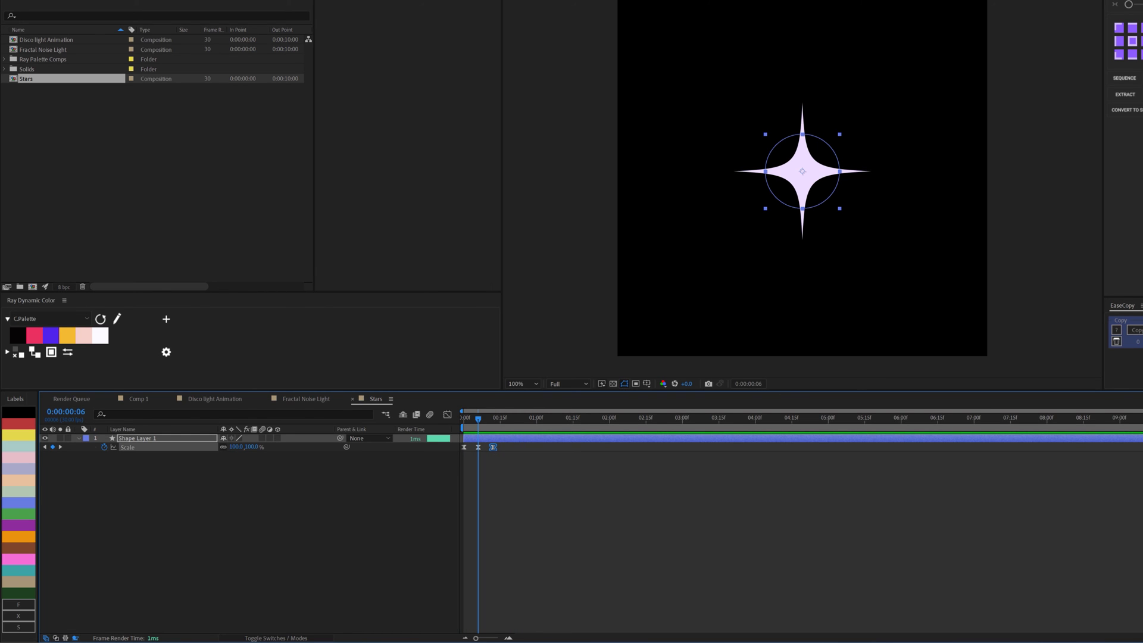
pyautogui.click(440, 2)
# - Set the star's fill colour to pure white FFFFFF
pyautogui.moveTo(394, 143); pyautogui.dragTo(369, 127)
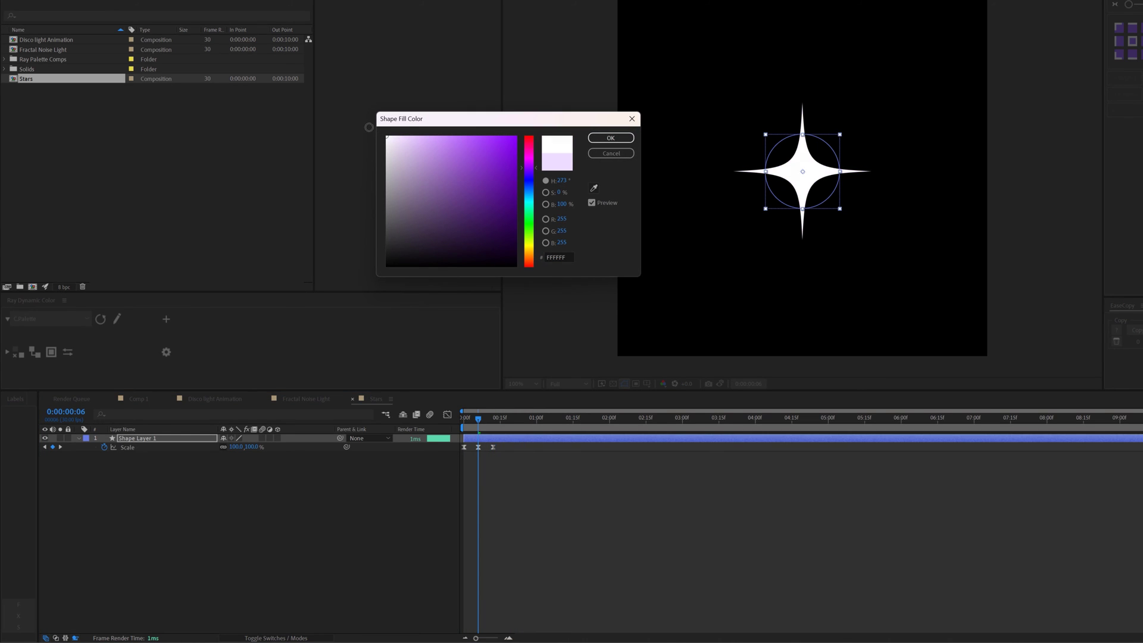
pyautogui.click(610, 137)
pyautogui.click(156, 439)
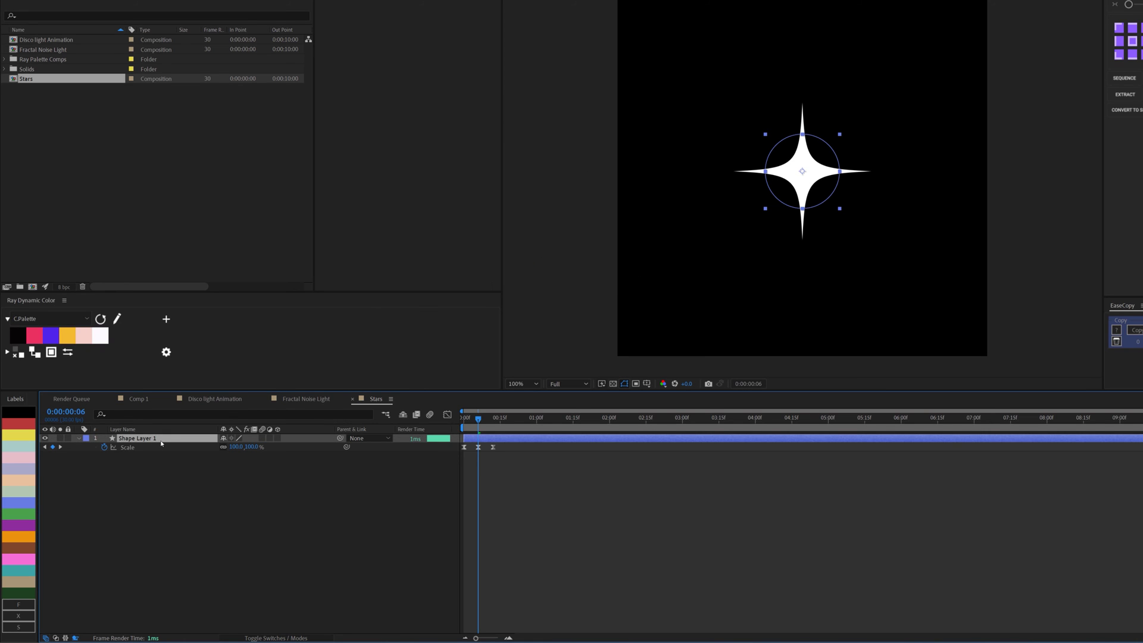
# - Apply Glow to the star with radius 150 and intensity 2.0
pyautogui.hotkey('ctrl', 'space')
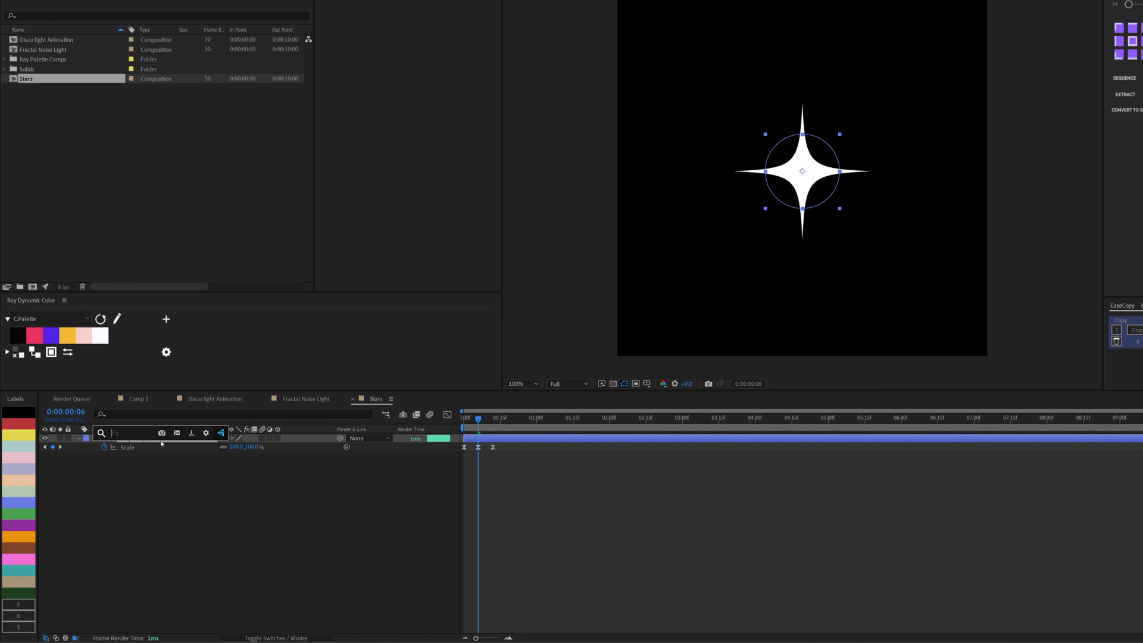
pyautogui.write('glow')
pyautogui.press('Return')
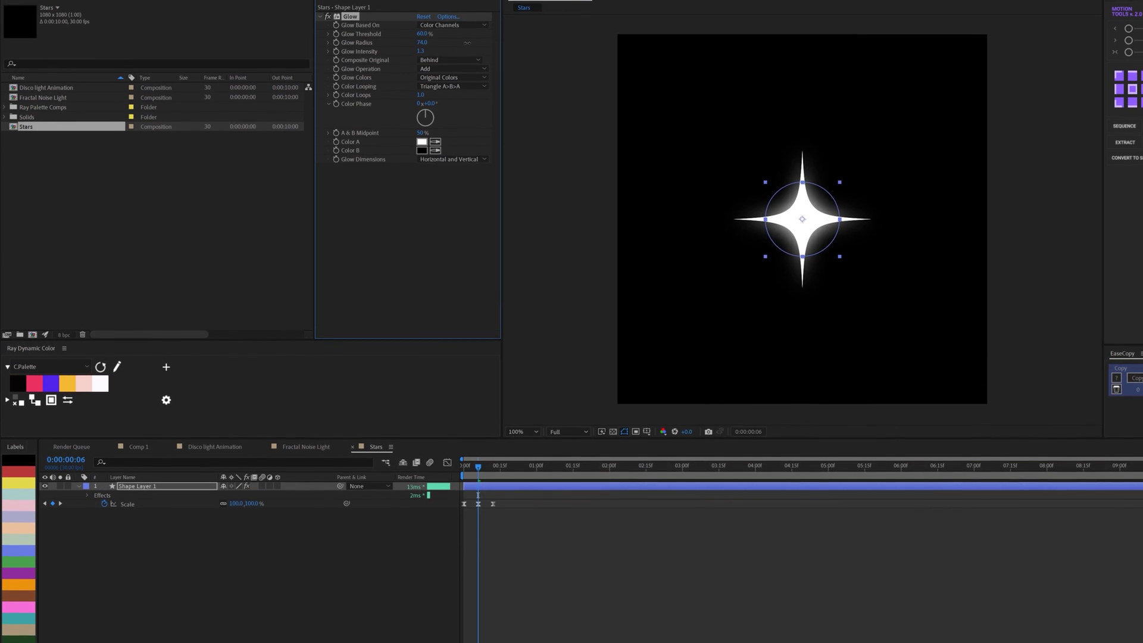
pyautogui.moveTo(467, 42); pyautogui.dragTo(436, 51)
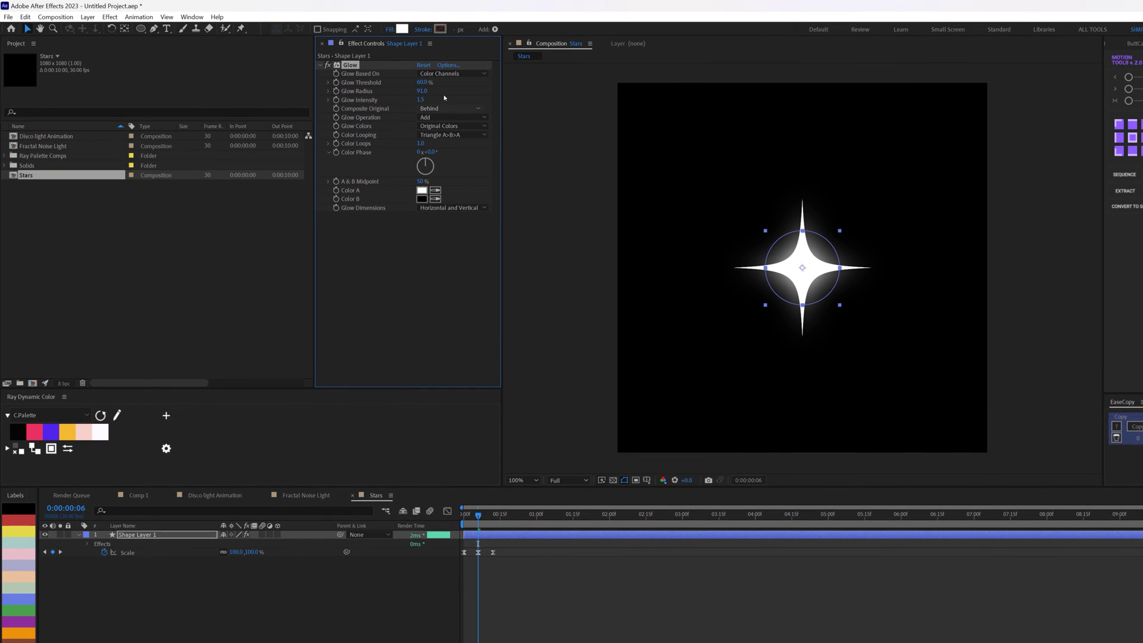
pyautogui.moveTo(423, 91); pyautogui.dragTo(456, 92)
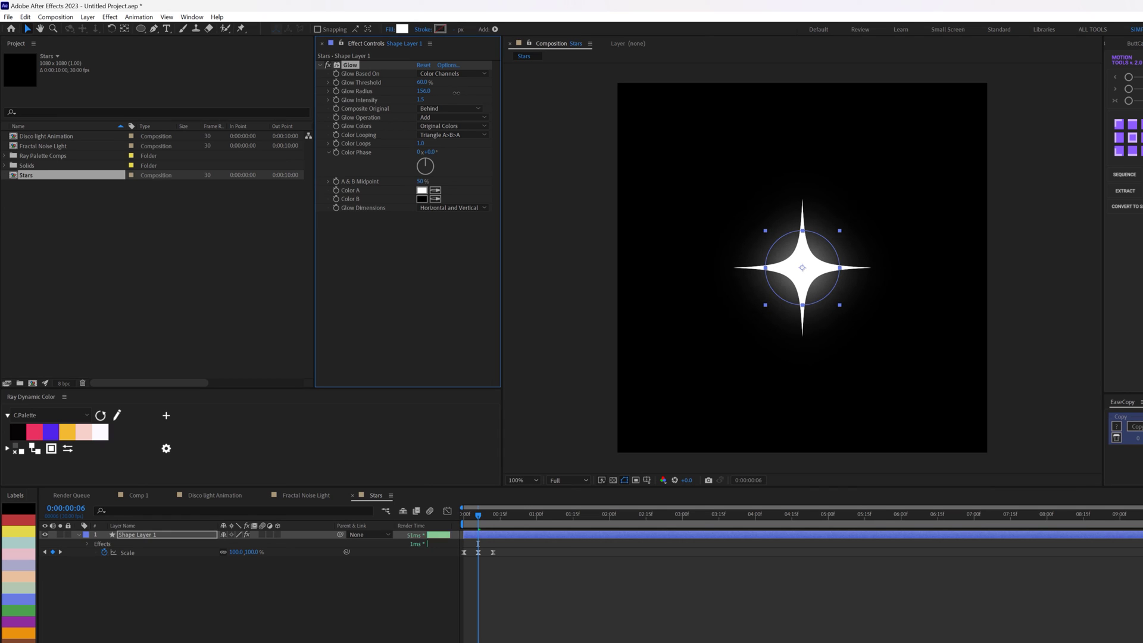
# - Preview the glowing star and duplicate its layer
pyautogui.click(132, 534)
pyautogui.press('space')
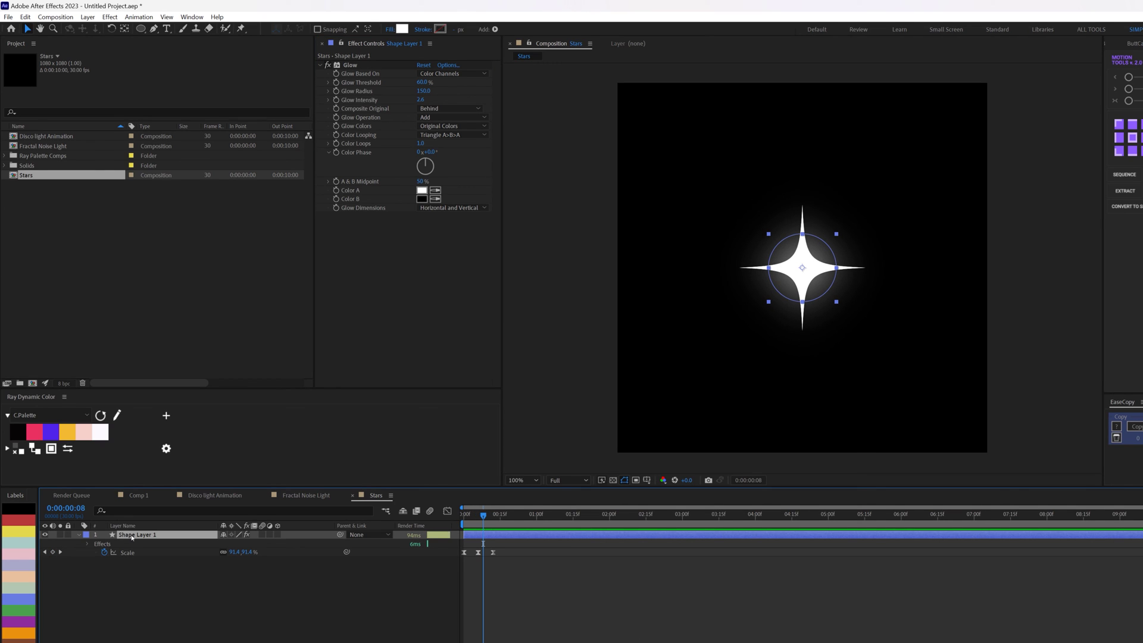
pyautogui.hotkey('ctrl', 'd')
pyautogui.click(157, 543)
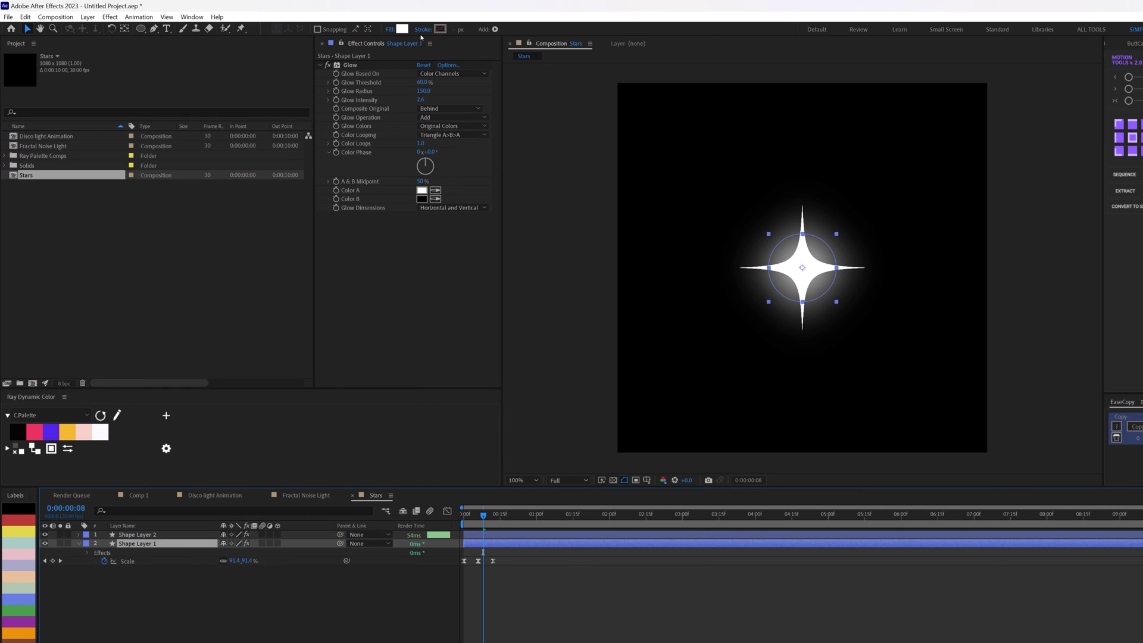
# - Change the original star's fill to blue 4A4BFF
pyautogui.click(401, 29)
pyautogui.click(528, 275)
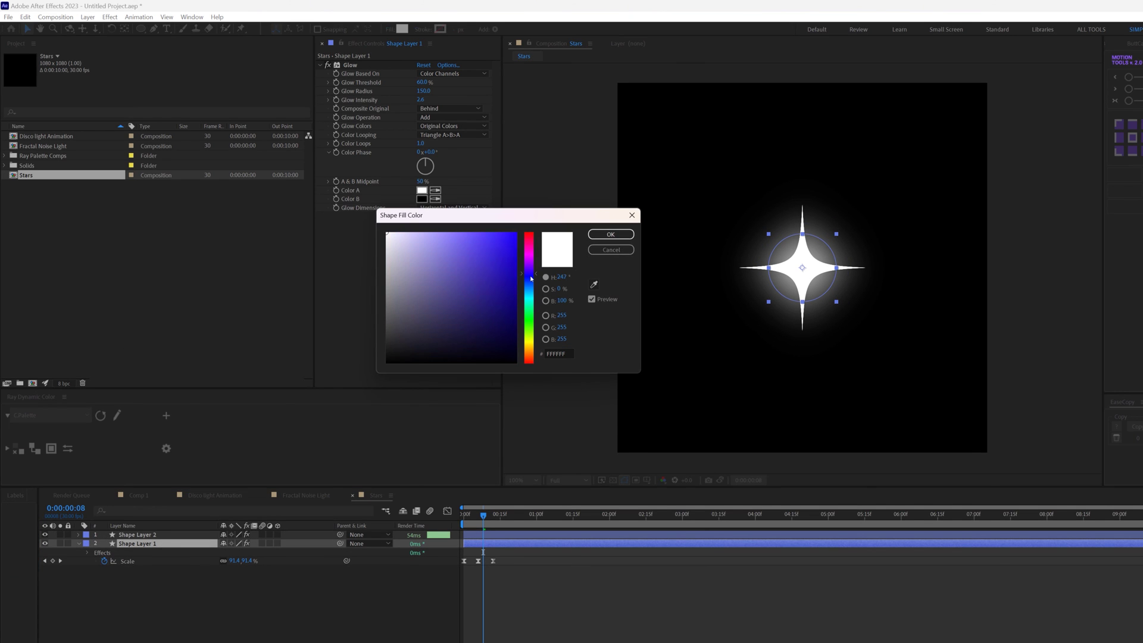
pyautogui.moveTo(476, 242); pyautogui.dragTo(479, 218)
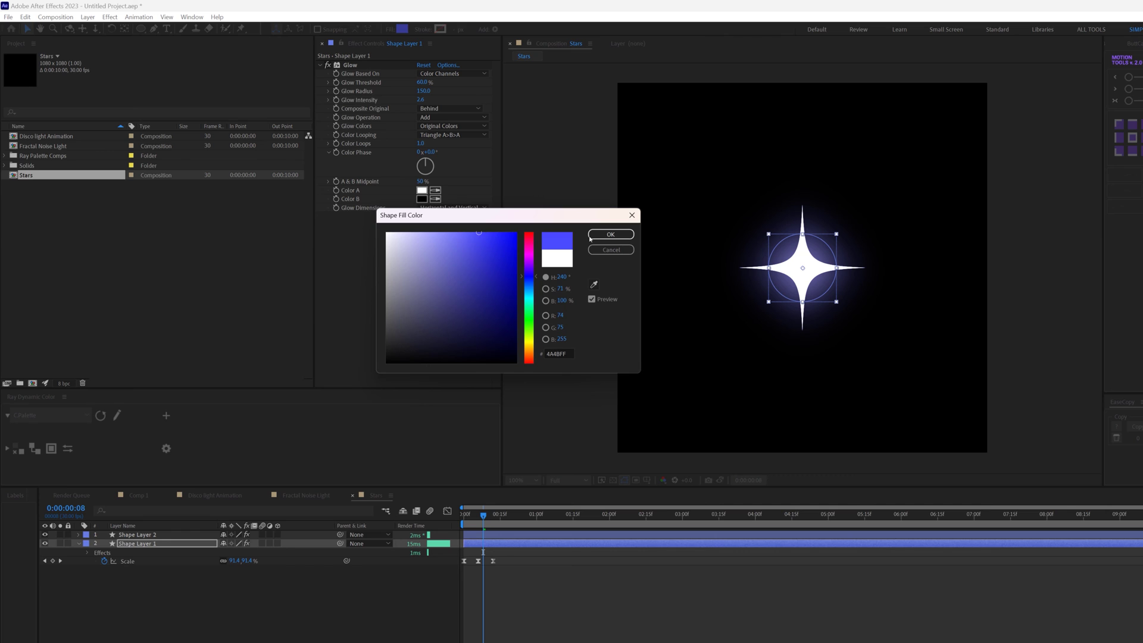
pyautogui.click(593, 237)
# - Preview the two-layer star animation from the start
pyautogui.click(491, 534)
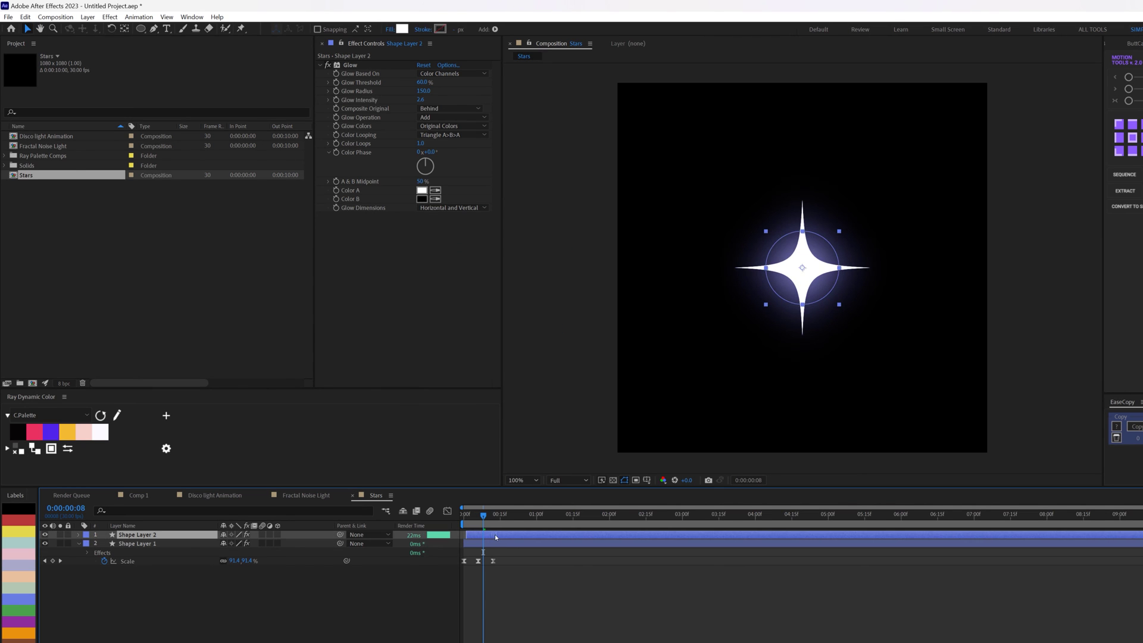
pyautogui.moveTo(472, 519); pyautogui.dragTo(450, 522)
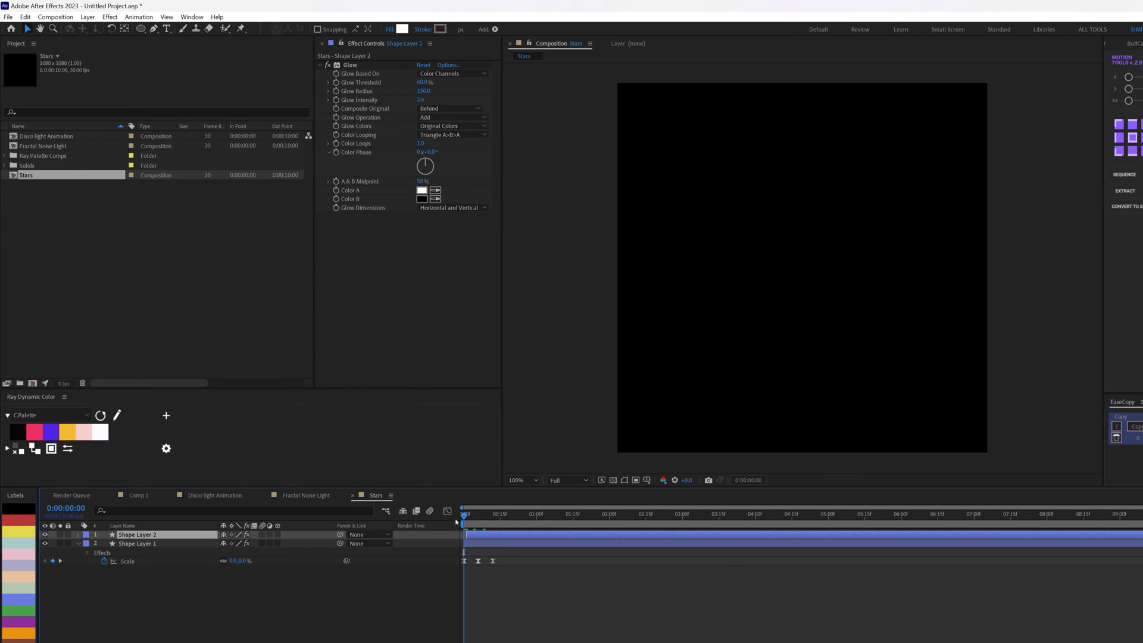
pyautogui.press('space')
pyautogui.scroll(3, 488, 594)
pyautogui.moveTo(612, 635); pyautogui.dragTo(620, 636)
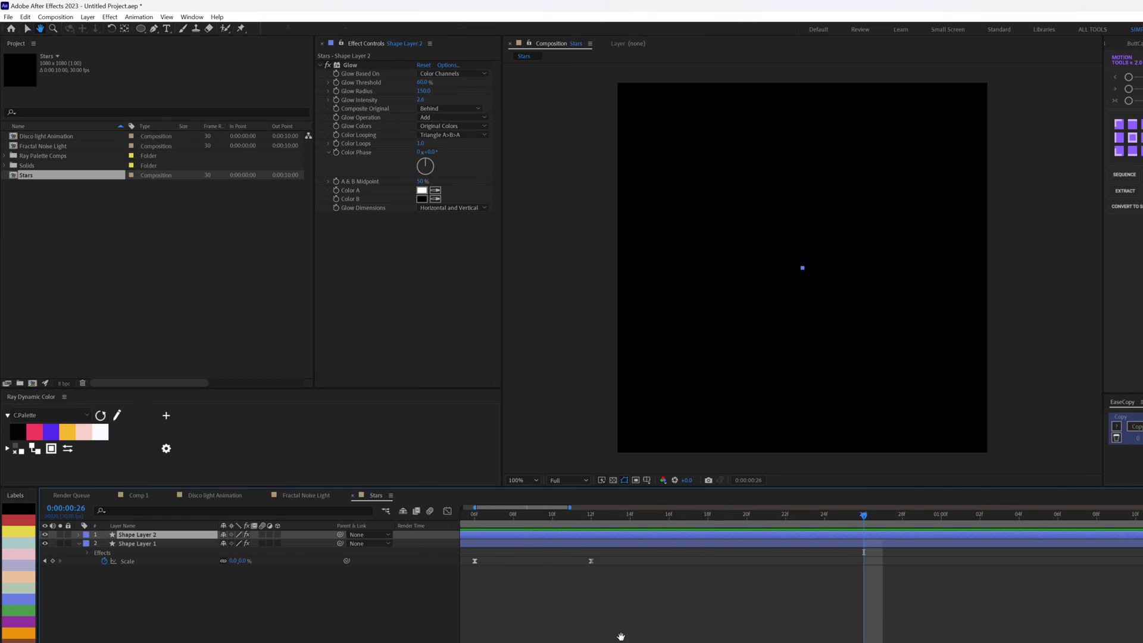
pyautogui.scroll(-4, 620, 636)
# - End the work area at one second and trim the Stars comp to it
pyautogui.moveTo(515, 520); pyautogui.dragTo(581, 520)
pyautogui.keyDown('shift'); pyautogui.click(578, 545); pyautogui.keyUp('shift')
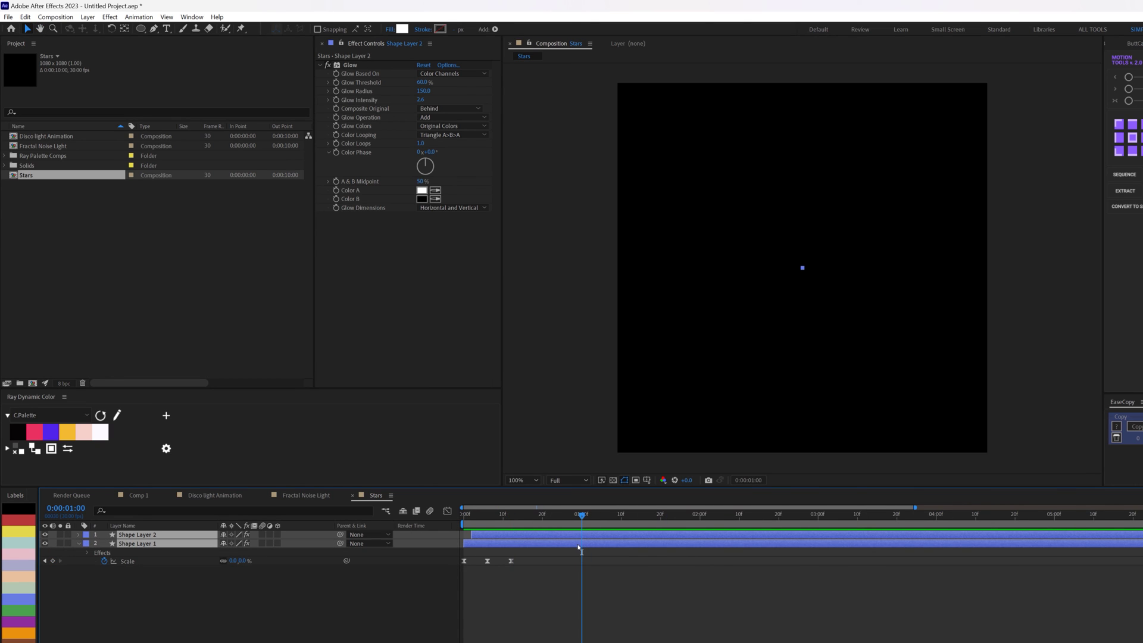
pyautogui.press('n')
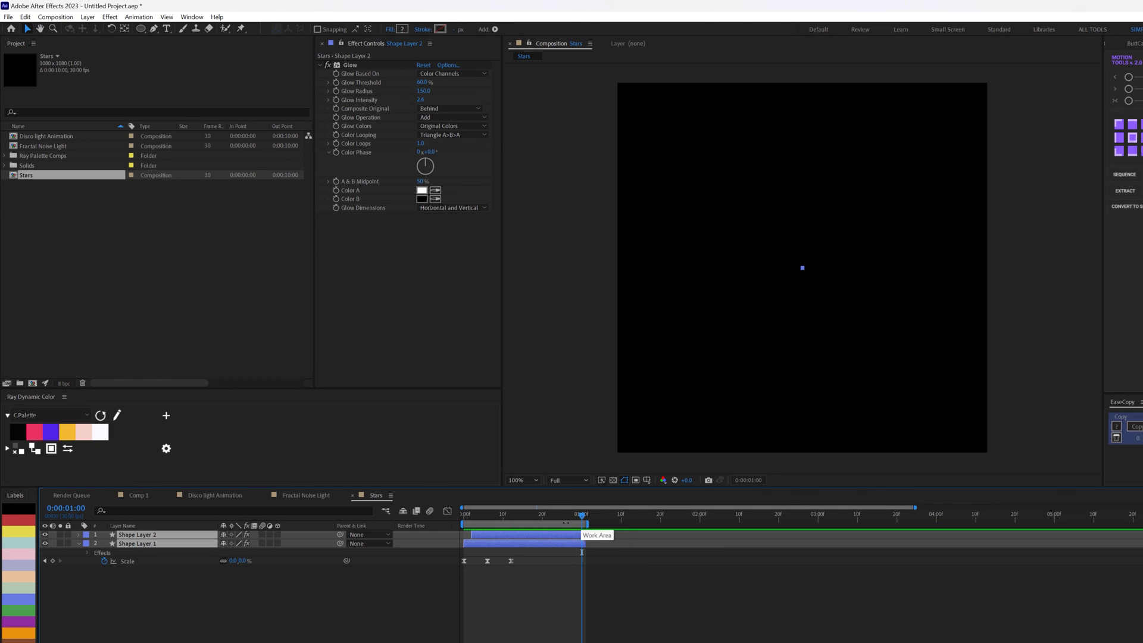
pyautogui.rightClick(588, 524)
pyautogui.click(608, 553)
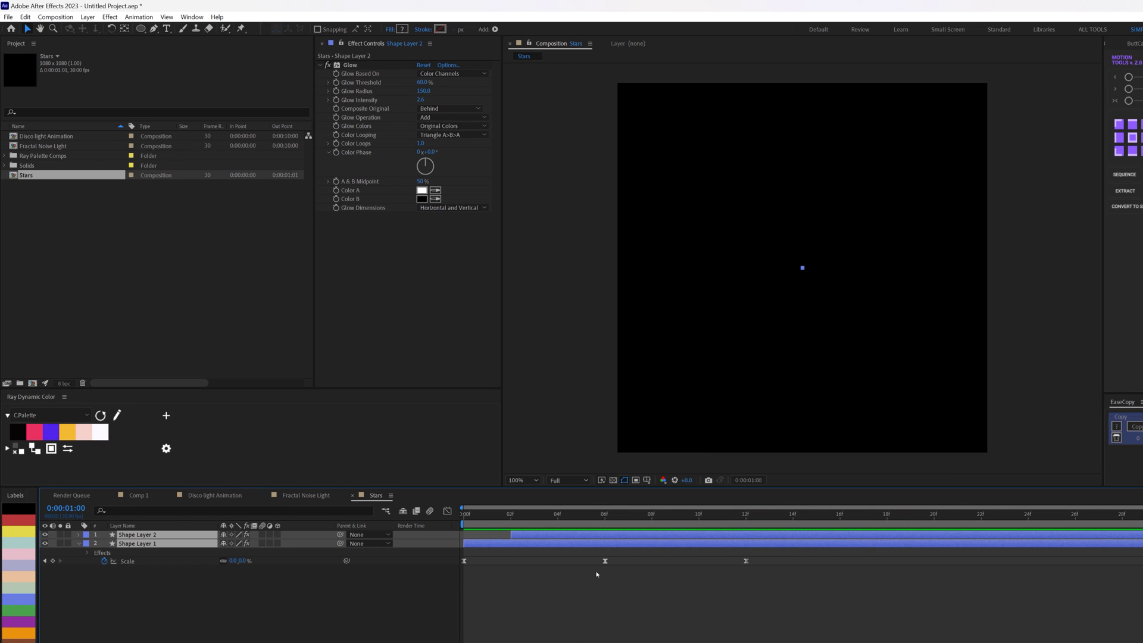
# - Place the Stars comp into the Disco light Animation timeline
pyautogui.click(209, 598)
pyautogui.click(211, 496)
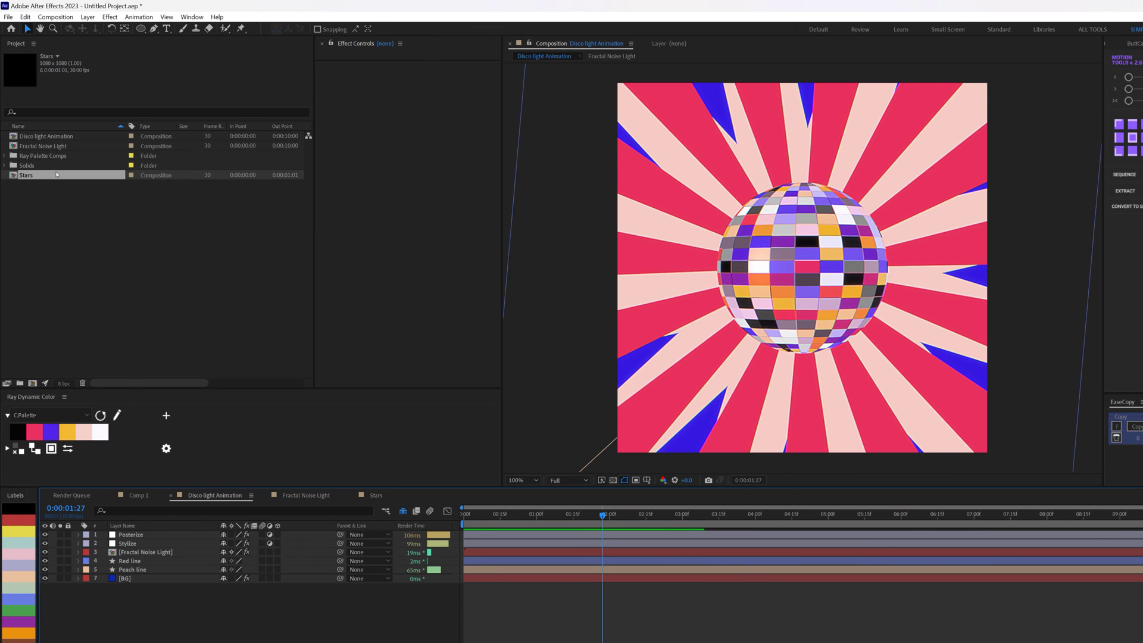
pyautogui.moveTo(30, 177); pyautogui.dragTo(143, 552)
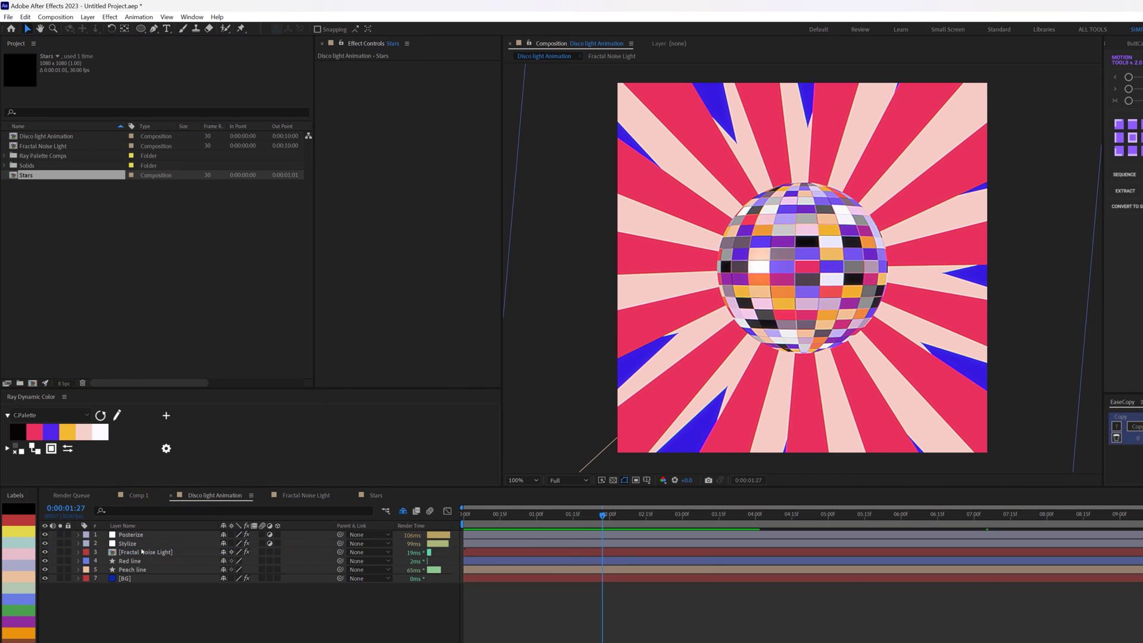
# - Scale the Stars layer to 24% and set its blend mode to Add
pyautogui.click(483, 513)
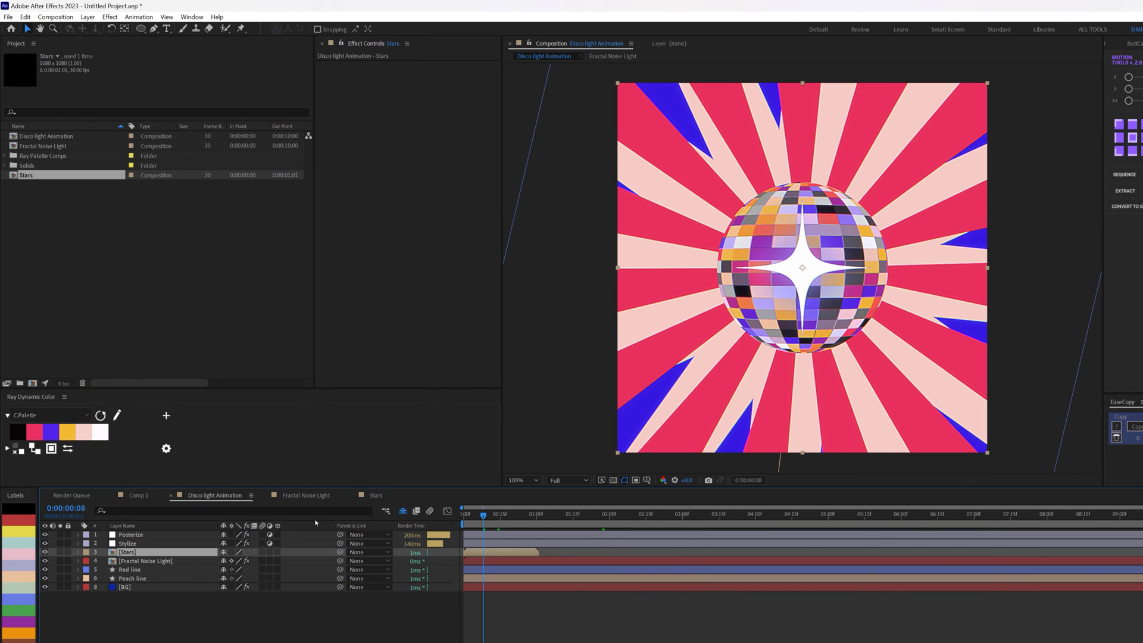
pyautogui.press('s')
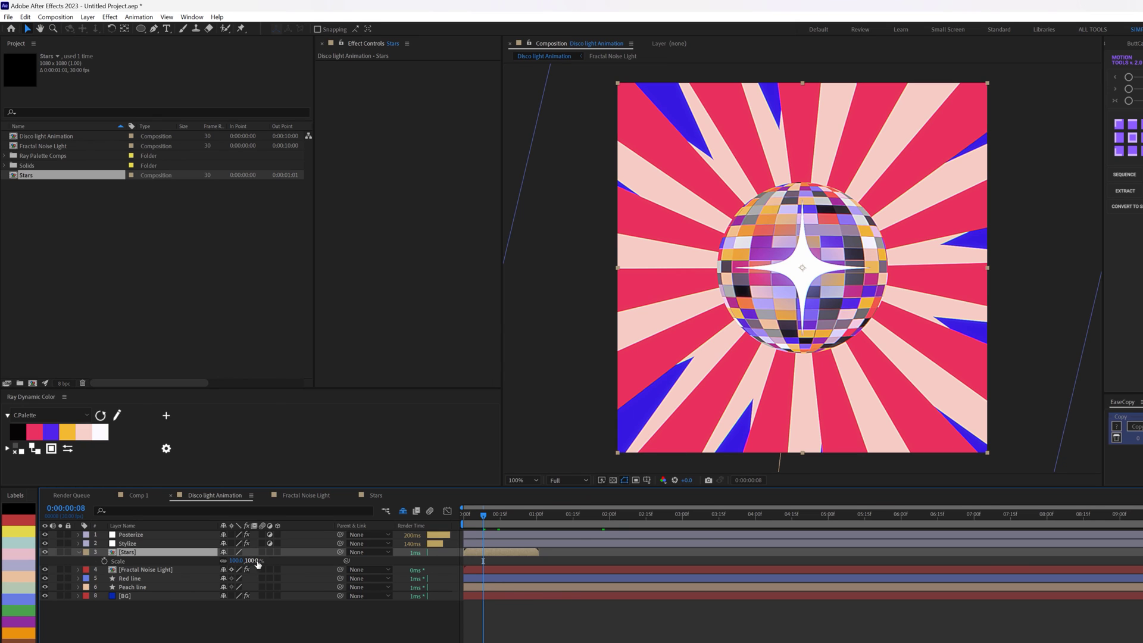
pyautogui.moveTo(255, 561); pyautogui.dragTo(221, 567)
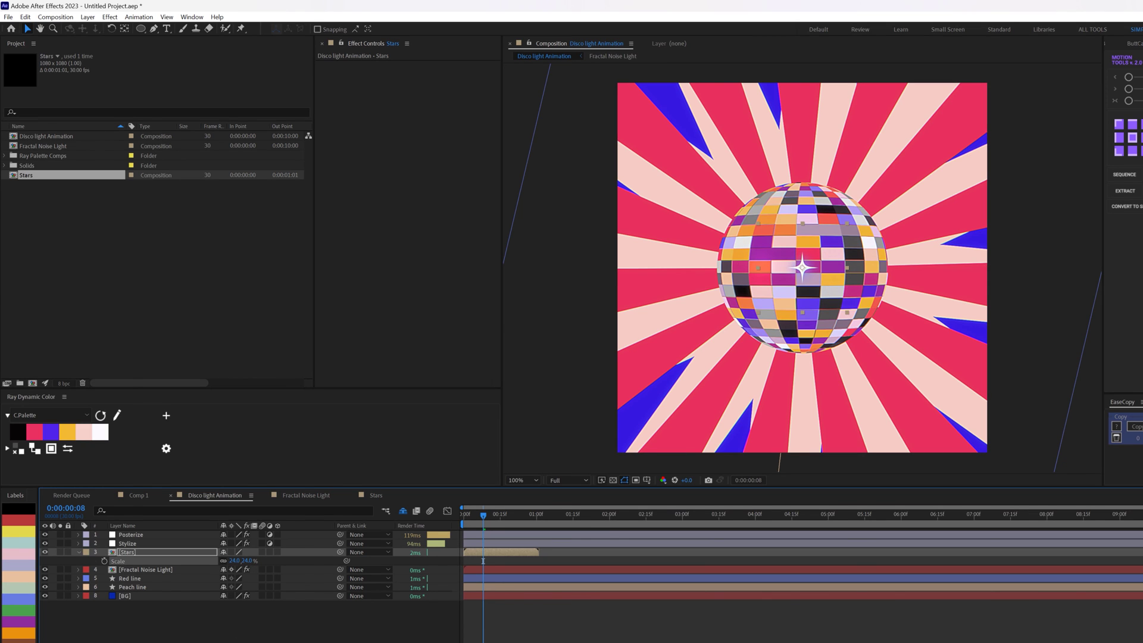
pyautogui.press('F4')
pyautogui.click(235, 552)
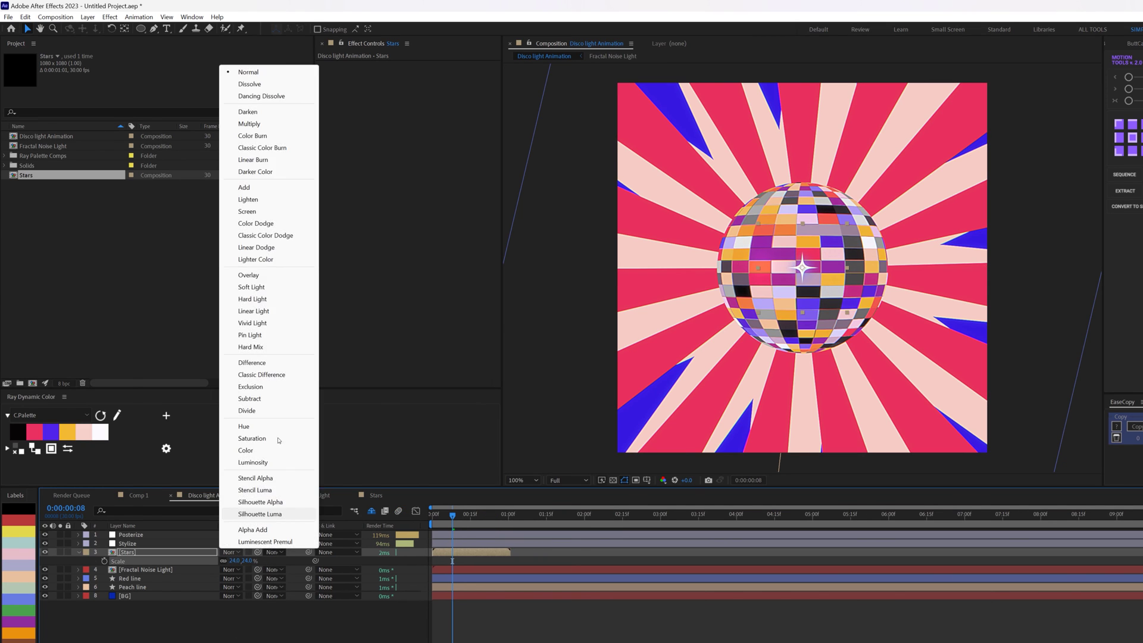
pyautogui.click(262, 188)
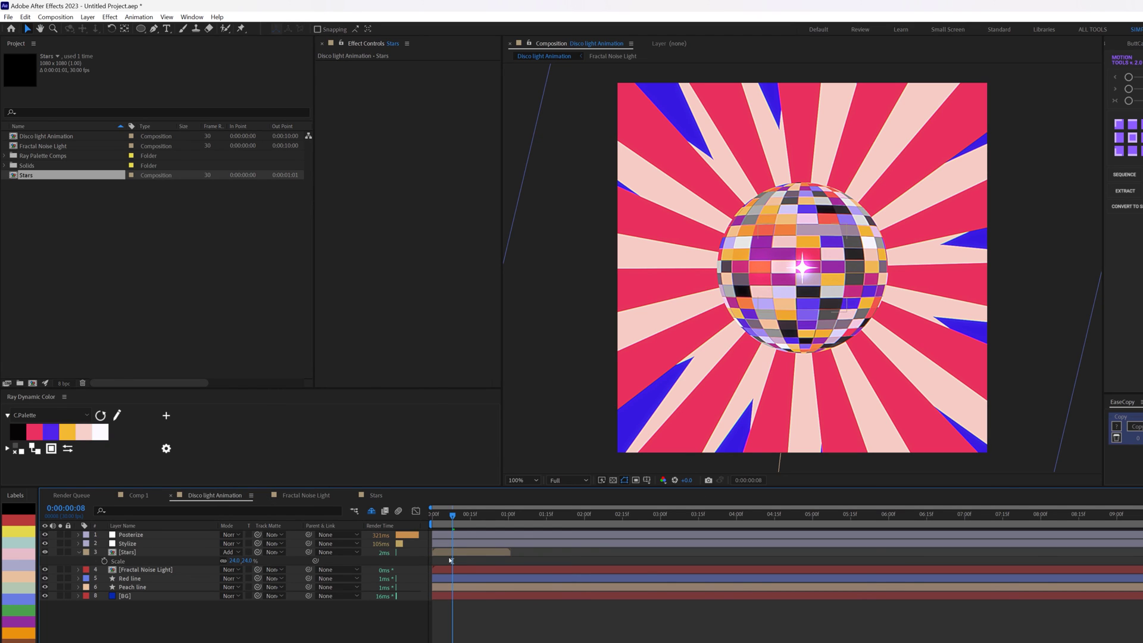
# - Apply Deep Glow to the Stars layer with exposure 0.5 and radius 250
pyautogui.click(451, 554)
pyautogui.hotkey('ctrl', 'space')
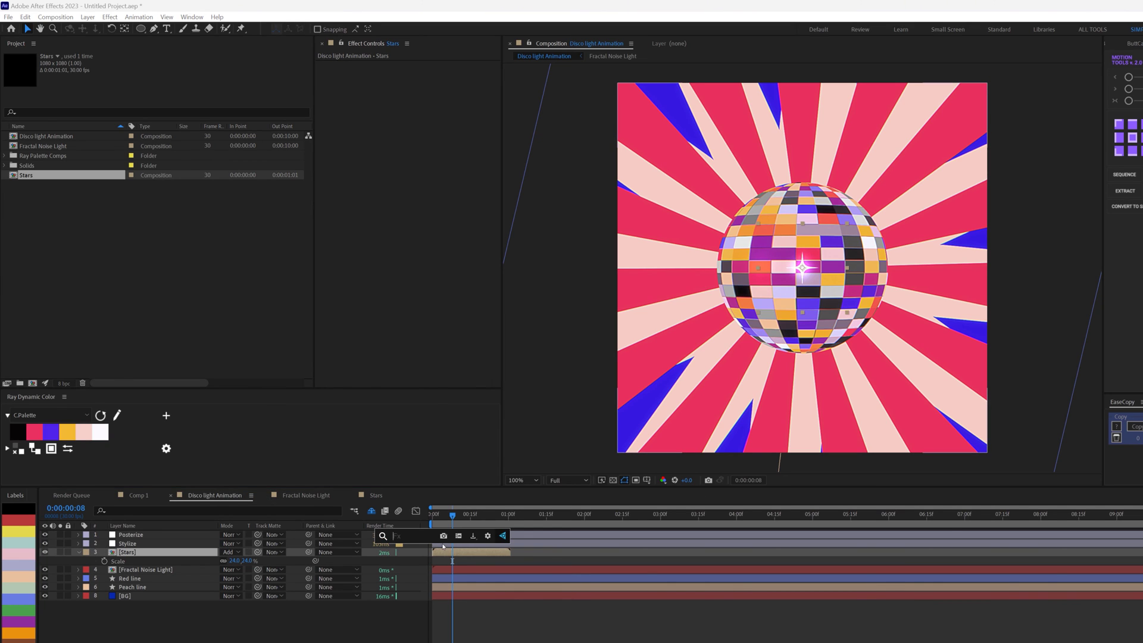
pyautogui.write('deep')
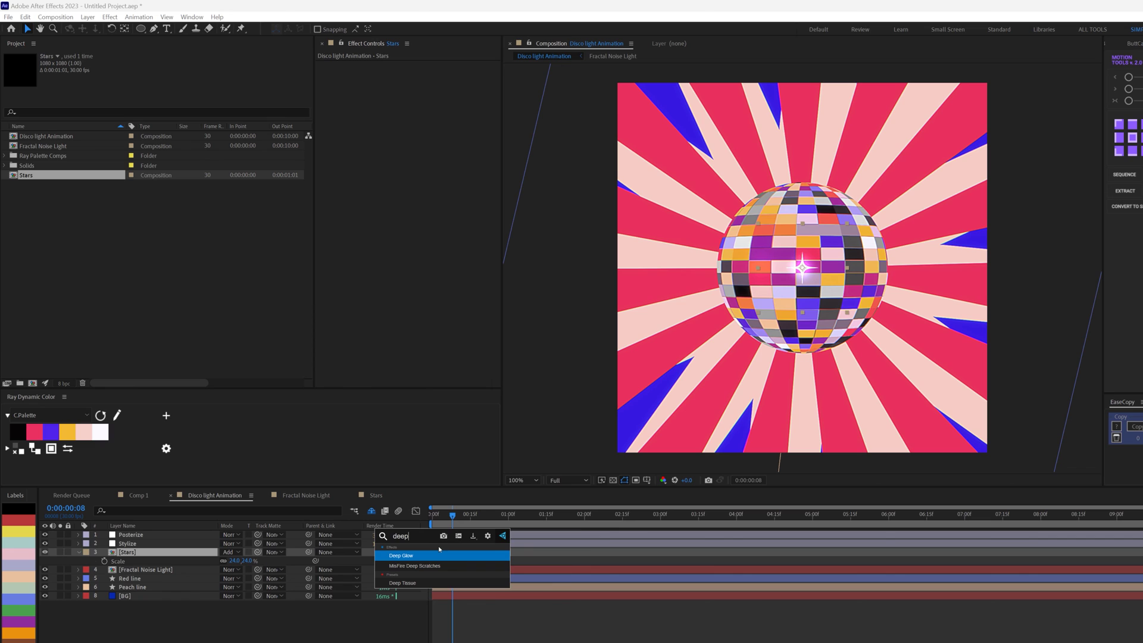
pyautogui.click(439, 548)
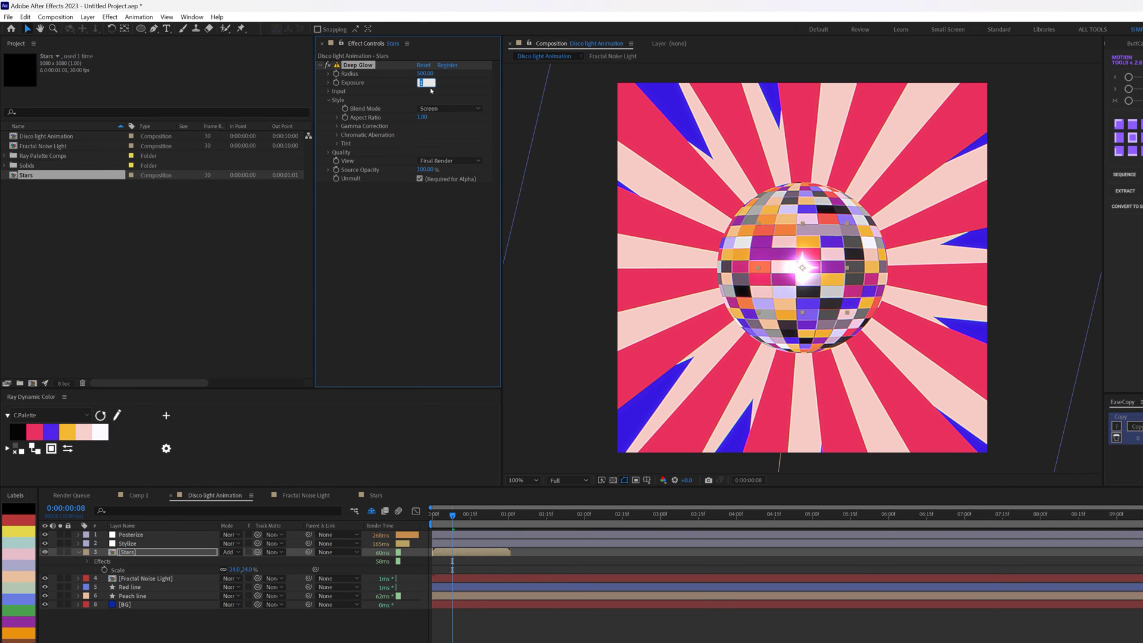
pyautogui.write('.5')
pyautogui.press('Return')
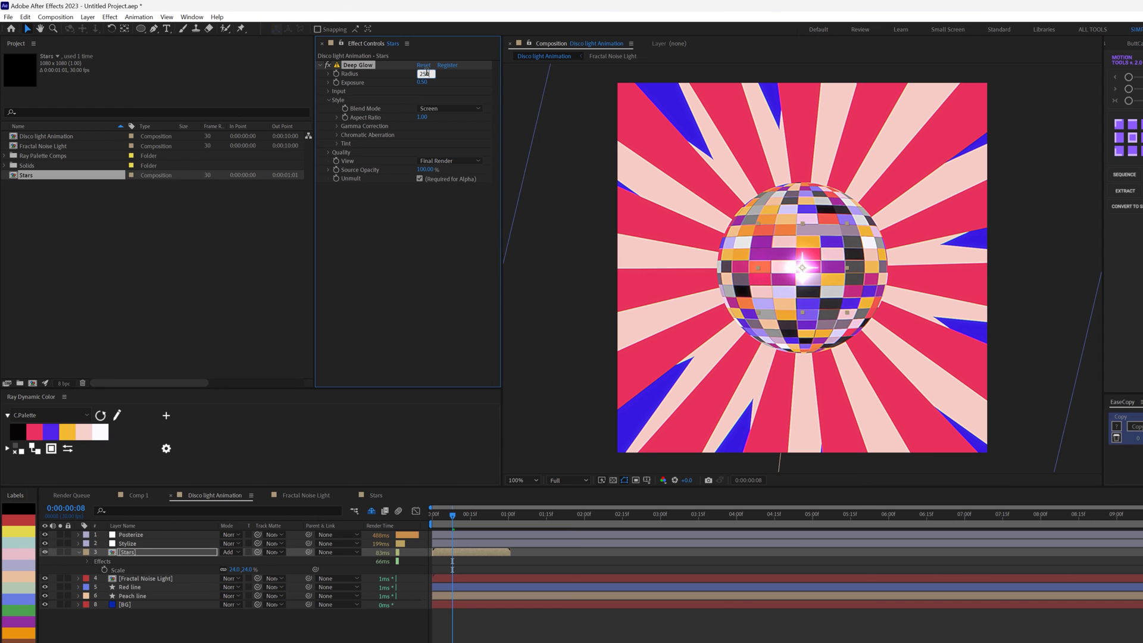
pyautogui.click(426, 72)
pyautogui.write('250')
pyautogui.press('Return')
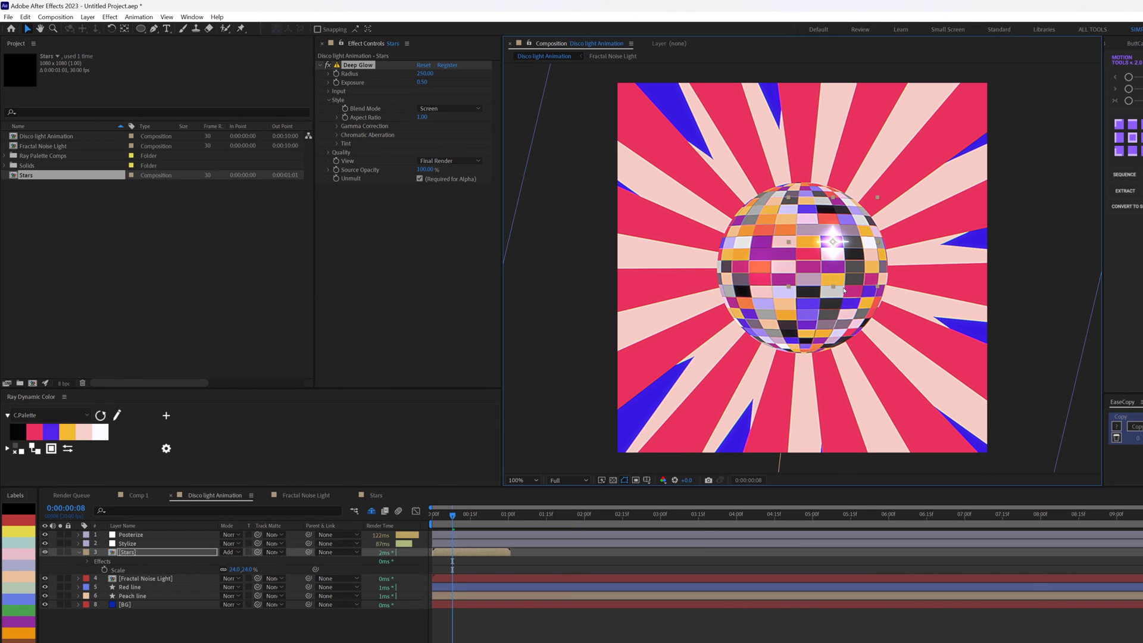
# - Switch the Stars layer back to Normal blending and preview to frame 15
pyautogui.click(229, 552)
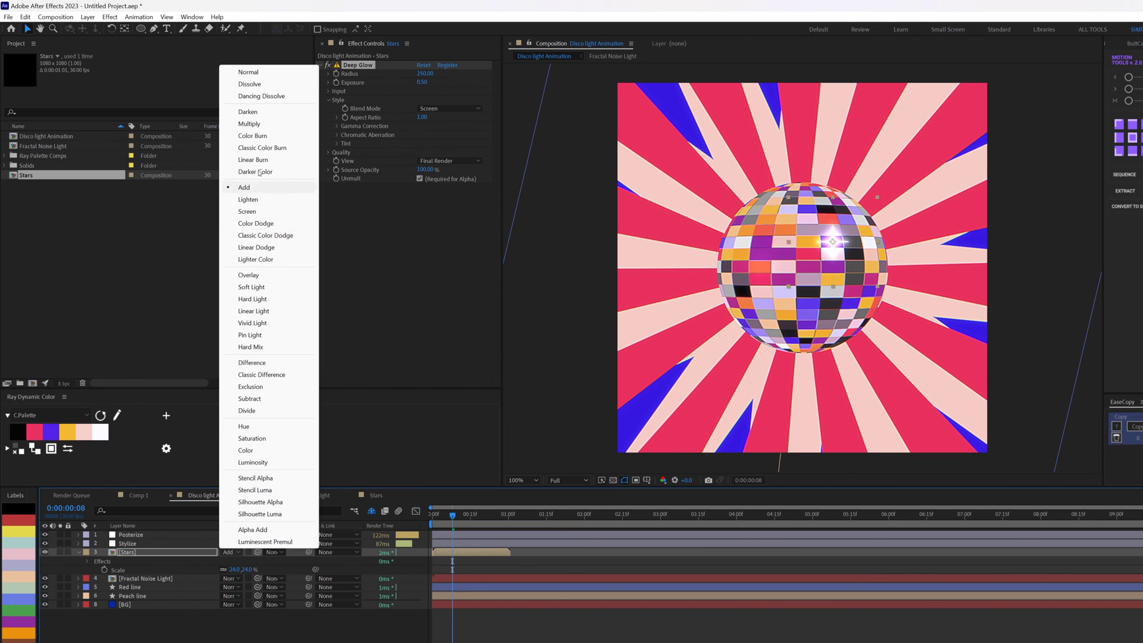
pyautogui.click(250, 71)
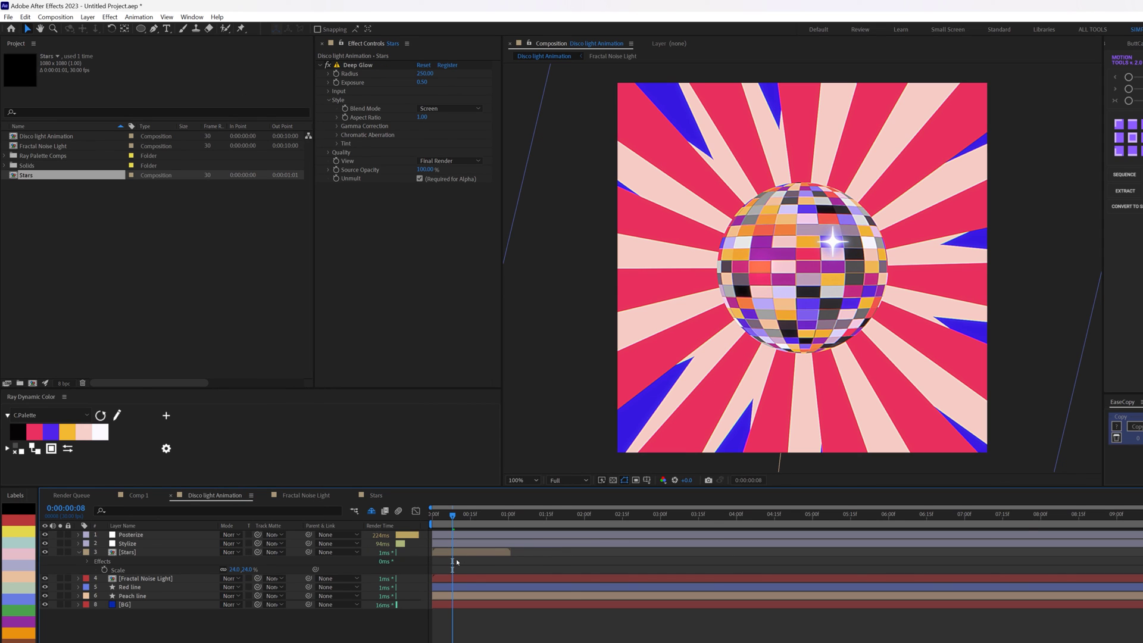
pyautogui.moveTo(453, 516); pyautogui.dragTo(422, 520)
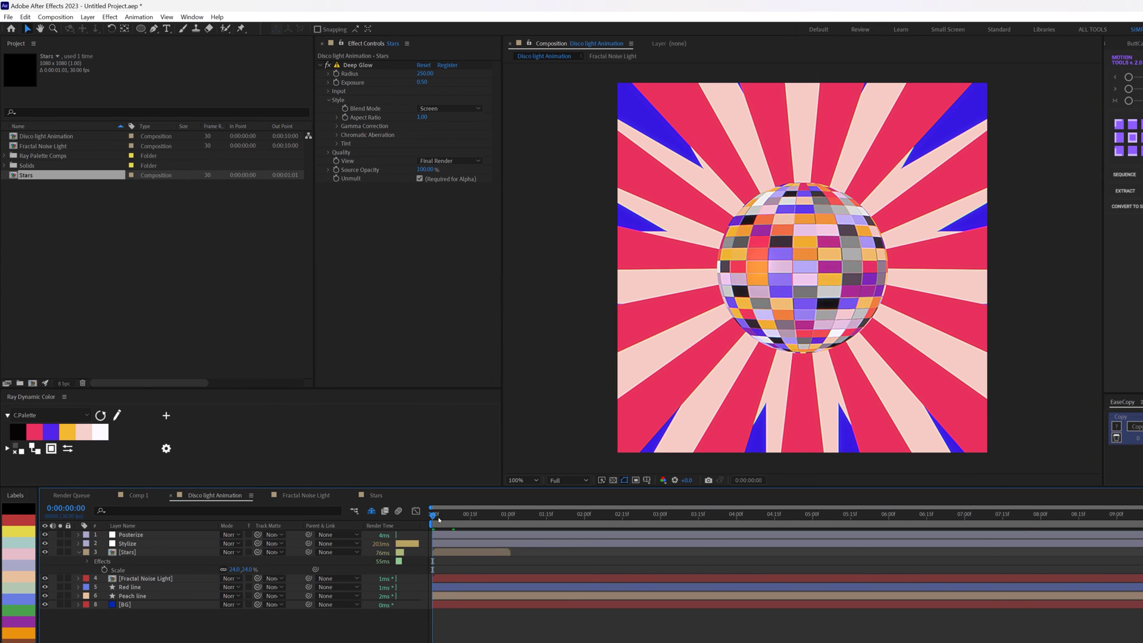
pyautogui.press('space')
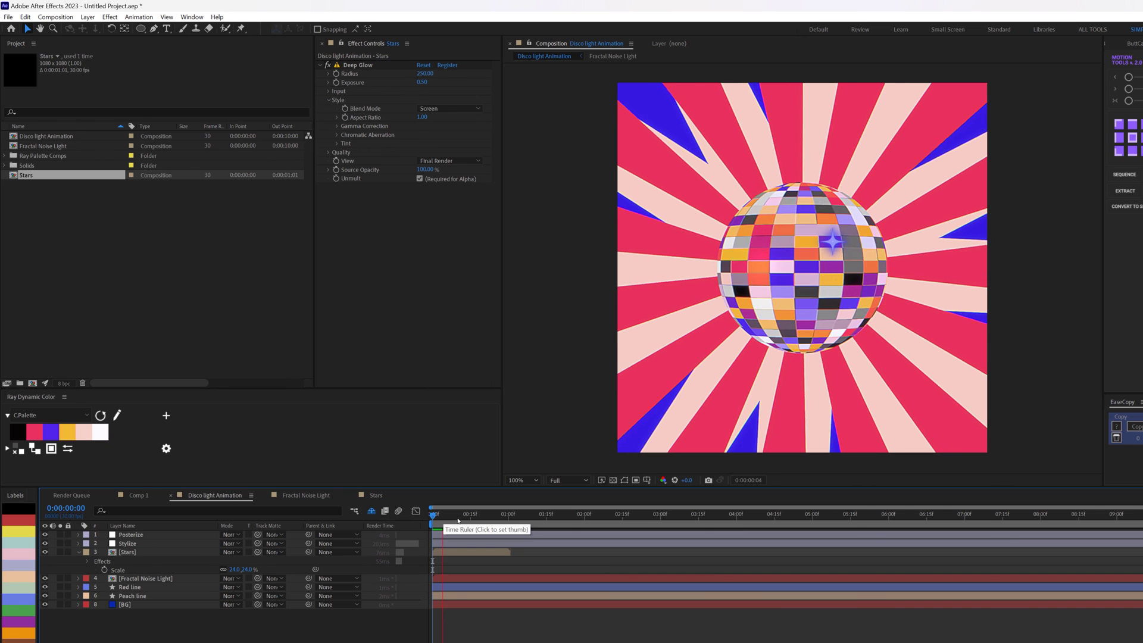
pyautogui.click(469, 517)
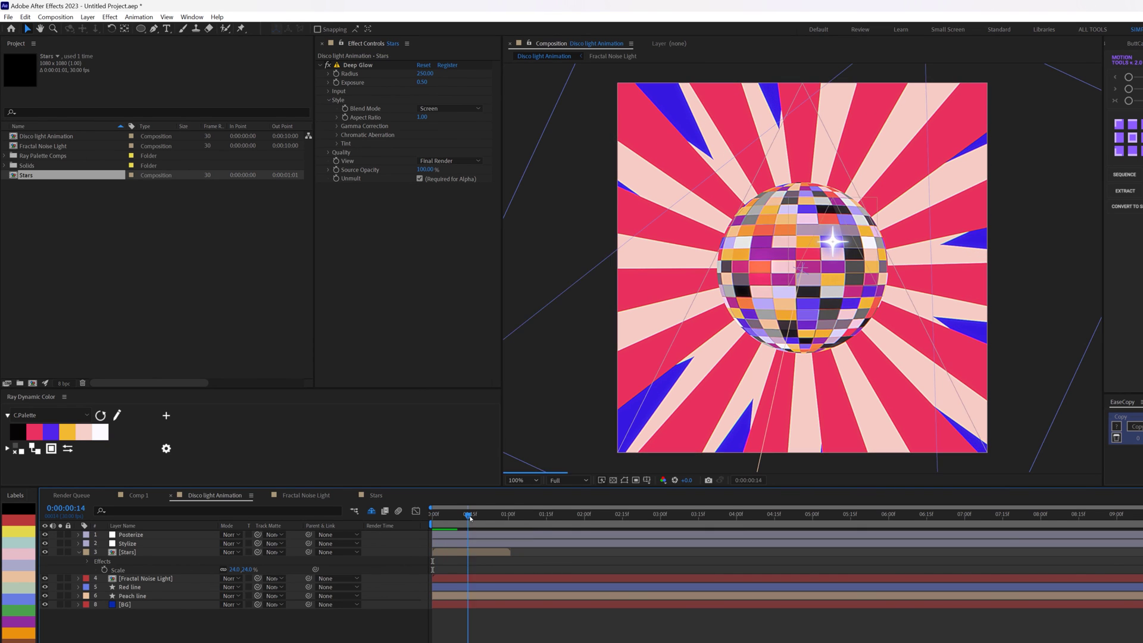
# - Shrink the Stars layer to 12% scale with 70% opacity and scrub to check it
pyautogui.click(463, 552)
pyautogui.moveTo(252, 570); pyautogui.dragTo(245, 569)
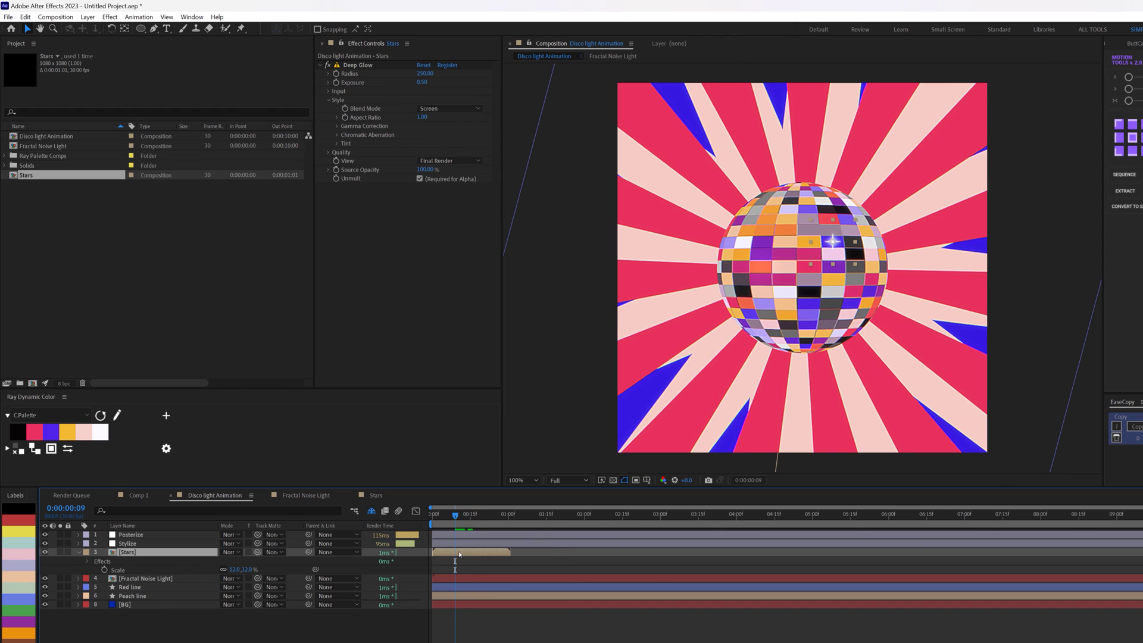
pyautogui.press('t')
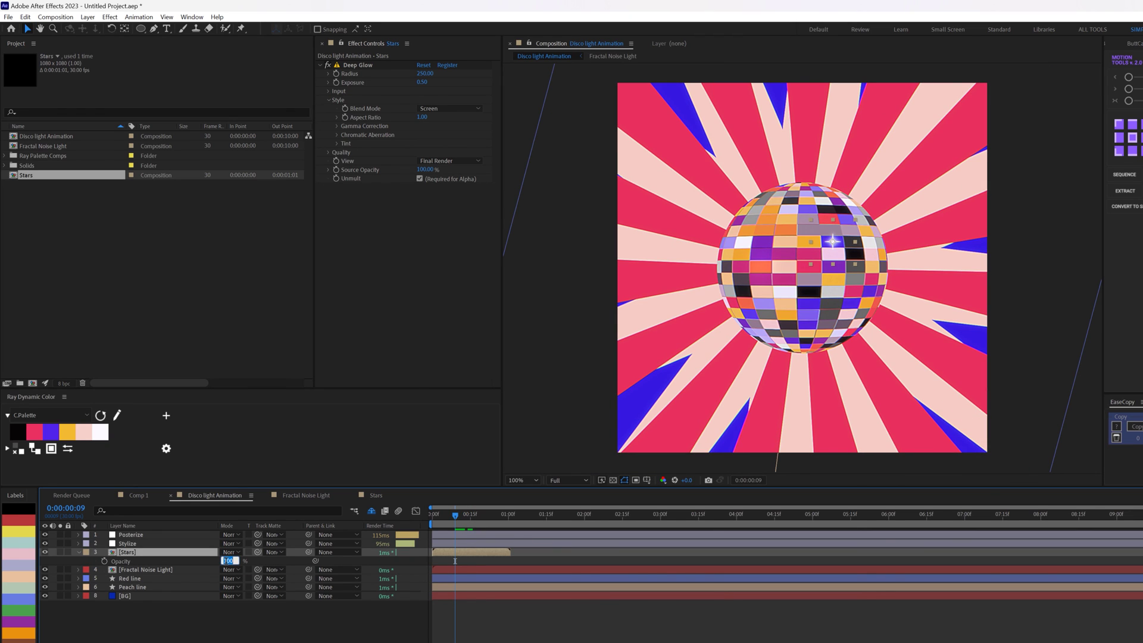
pyautogui.press('Return')
pyautogui.click(524, 621)
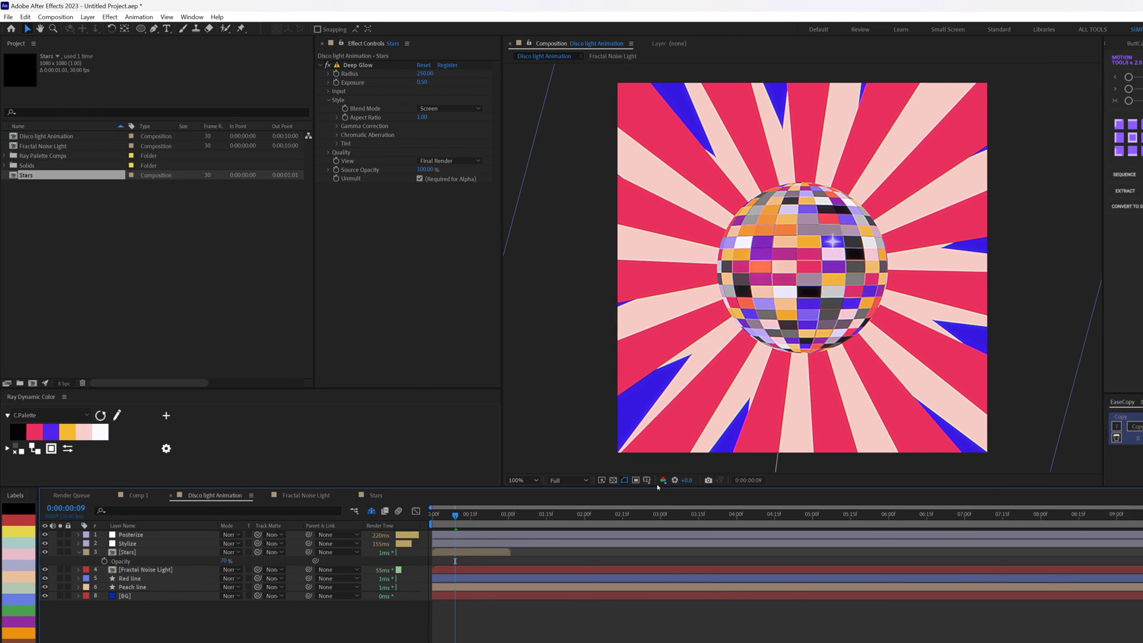
pyautogui.moveTo(442, 517); pyautogui.dragTo(465, 518)
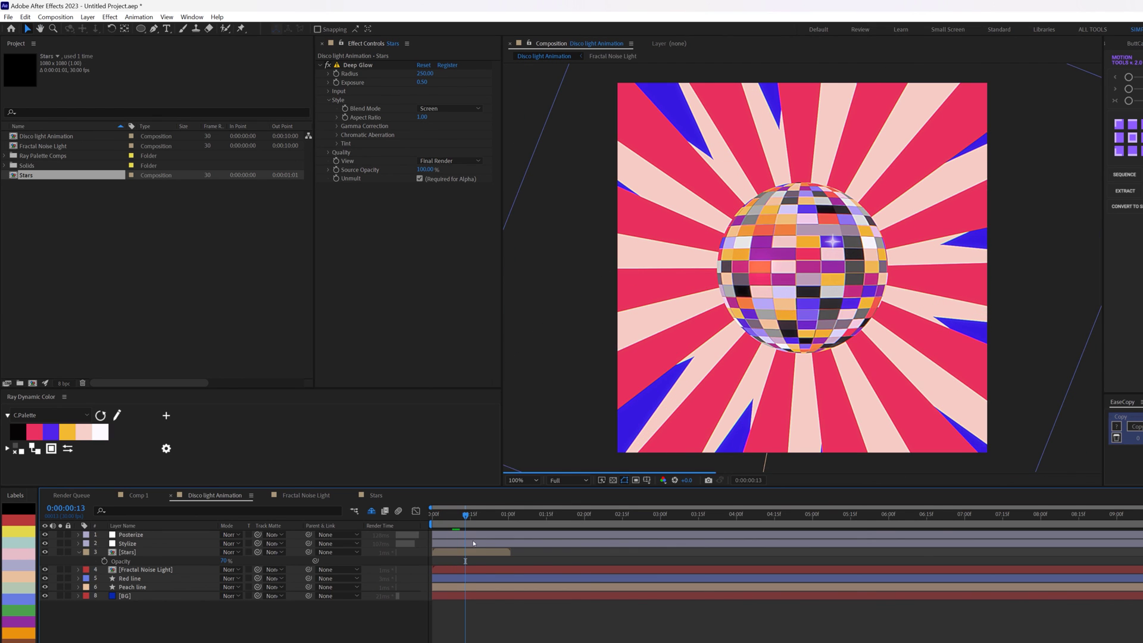
# - Make two staggered copies of the star, each shifted later and moved elsewhere on the ball
pyautogui.click(478, 553)
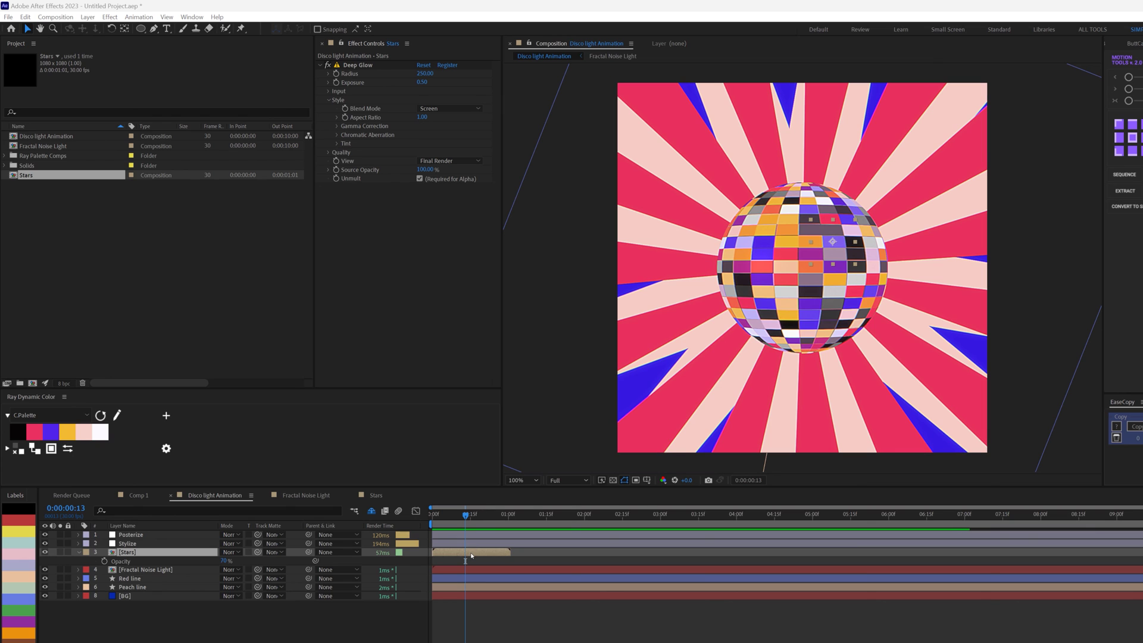
pyautogui.hotkey('ctrl', 'd')
pyautogui.moveTo(471, 552); pyautogui.dragTo(499, 550)
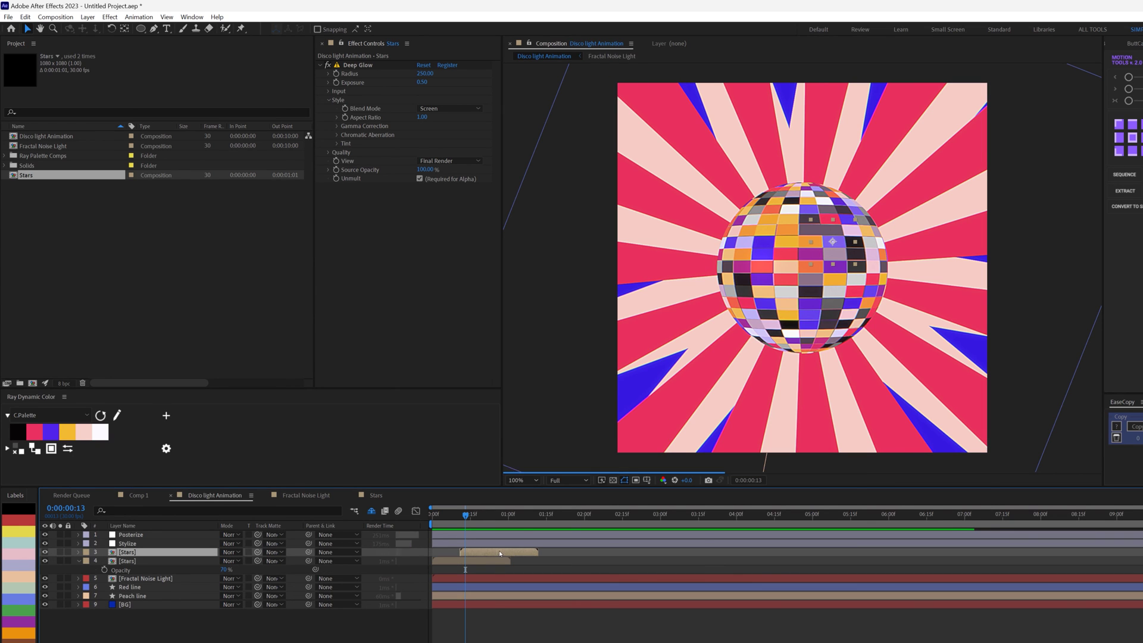
pyautogui.moveTo(835, 244); pyautogui.dragTo(769, 217)
pyautogui.hotkey('ctrl', 'd')
pyautogui.moveTo(502, 552); pyautogui.dragTo(528, 552)
pyautogui.click(514, 516)
pyautogui.moveTo(769, 218); pyautogui.dragTo(798, 311)
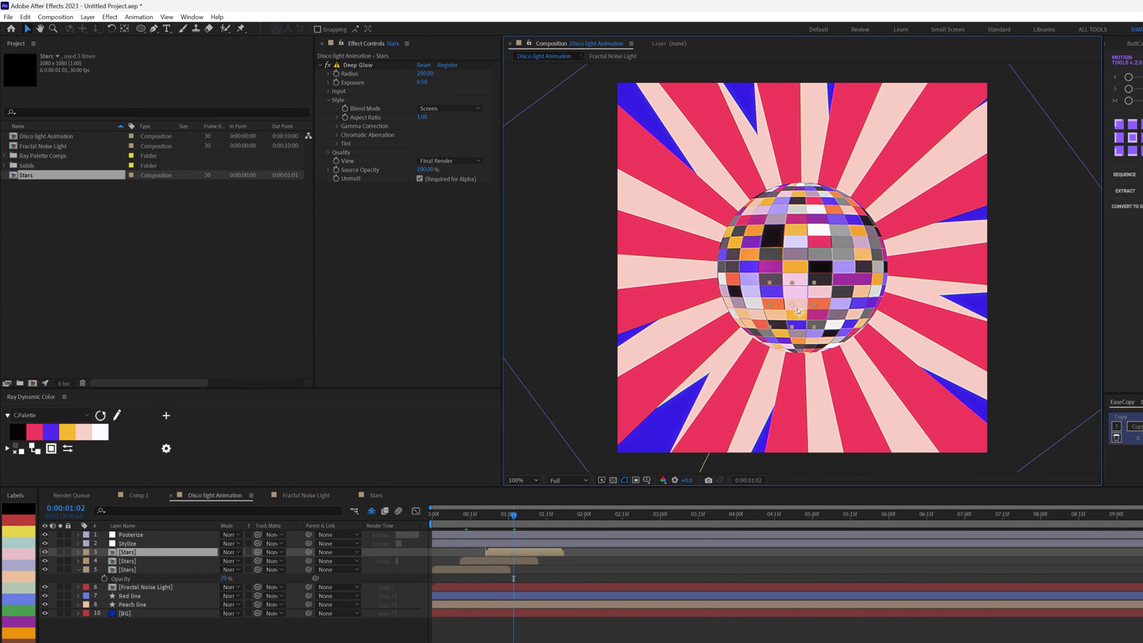
# - Duplicate the three star layers and shift the copies later in time
pyautogui.keyDown('shift'); pyautogui.click(474, 571); pyautogui.keyUp('shift')
pyautogui.hotkey('ctrl', 'd')
pyautogui.moveTo(158, 587); pyautogui.dragTo(160, 557)
pyautogui.moveTo(475, 560); pyautogui.dragTo(683, 557)
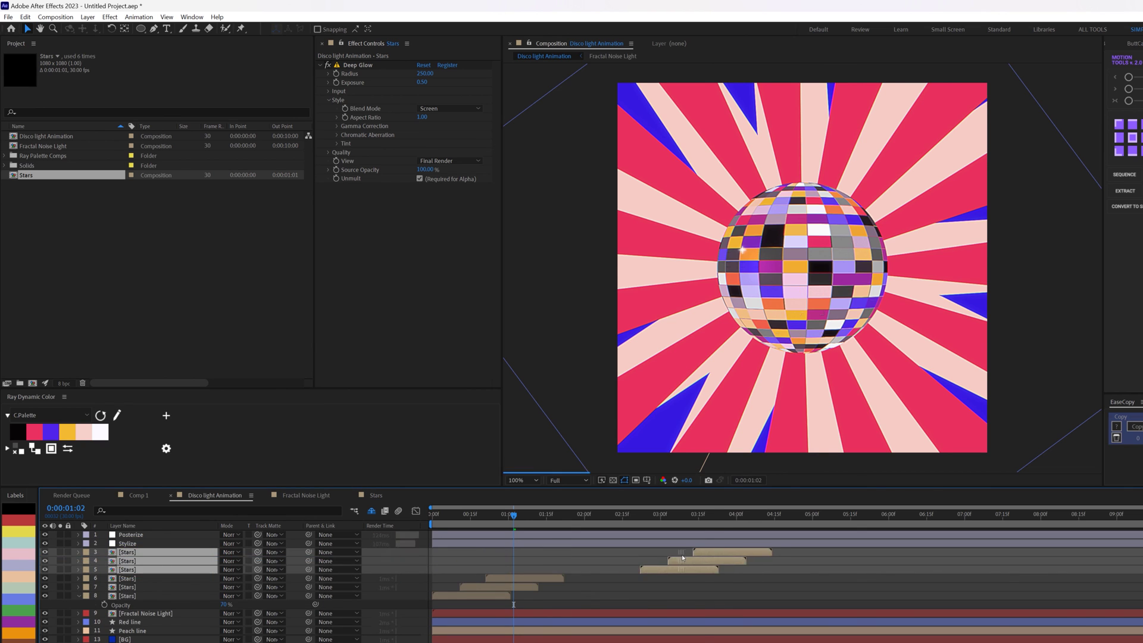
# - Import 4_Dirty Comic.mov and add it to the composition
pyautogui.click(701, 587)
pyautogui.click(703, 516)
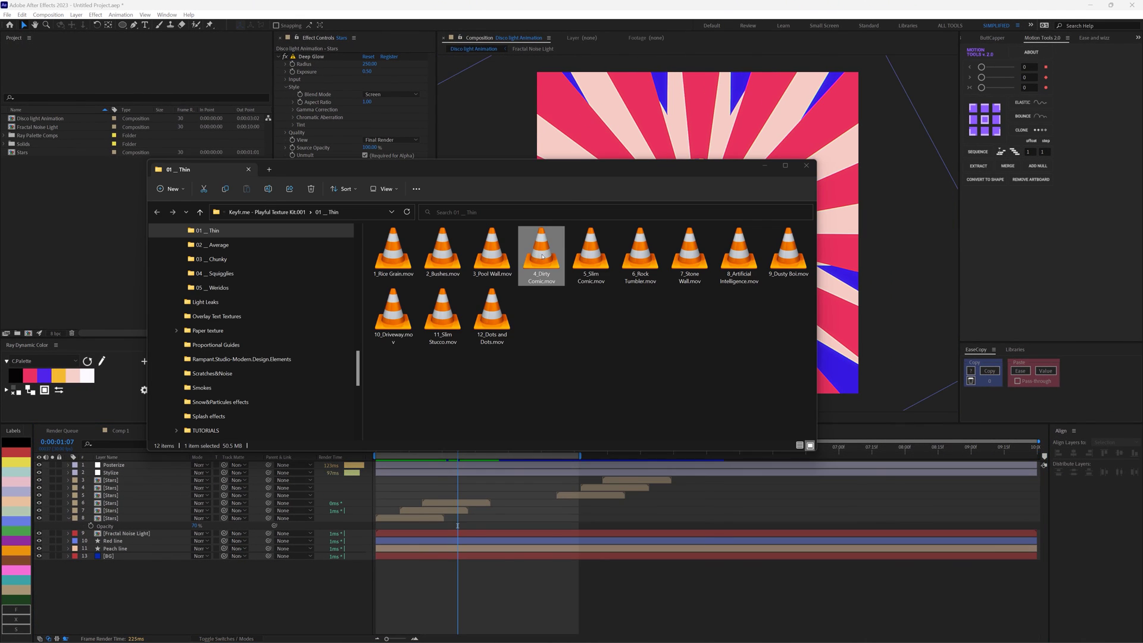
pyautogui.moveTo(541, 253); pyautogui.dragTo(84, 215)
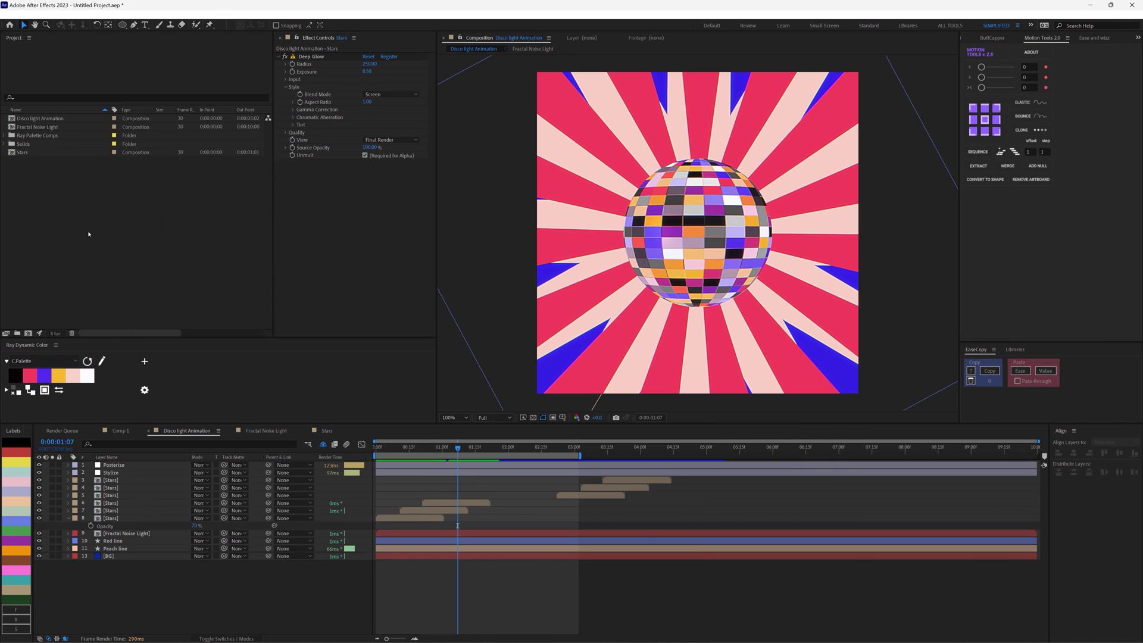
pyautogui.moveTo(61, 122); pyautogui.dragTo(139, 479)
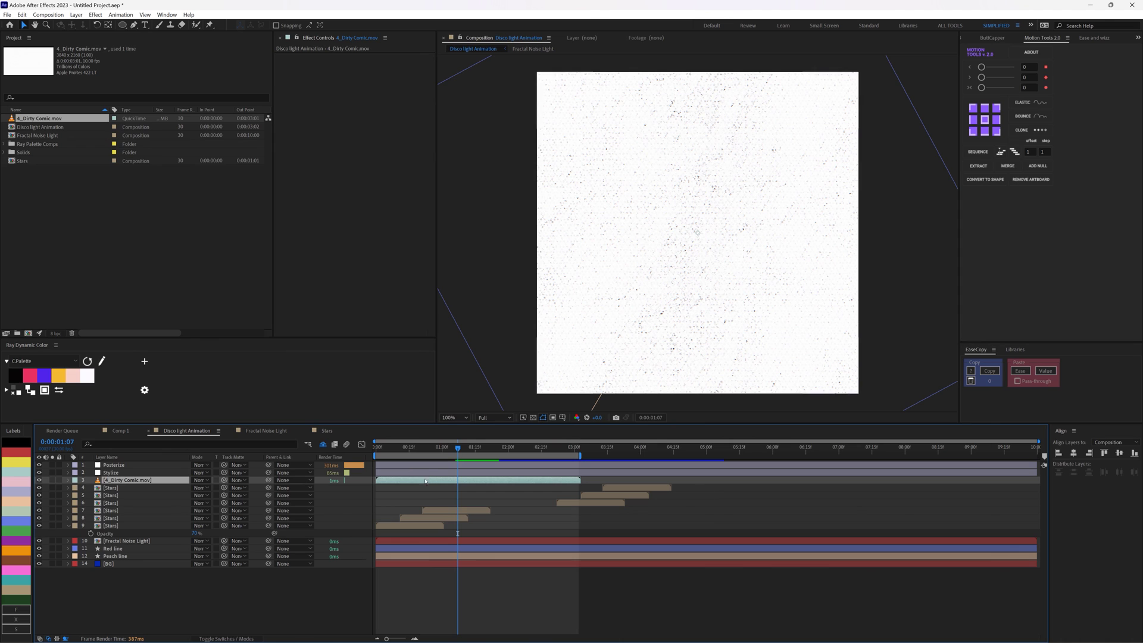
# - Scale the Dirty Comic texture to fit the composition and apply Invert to it
pyautogui.scroll(-2, 748, 251)
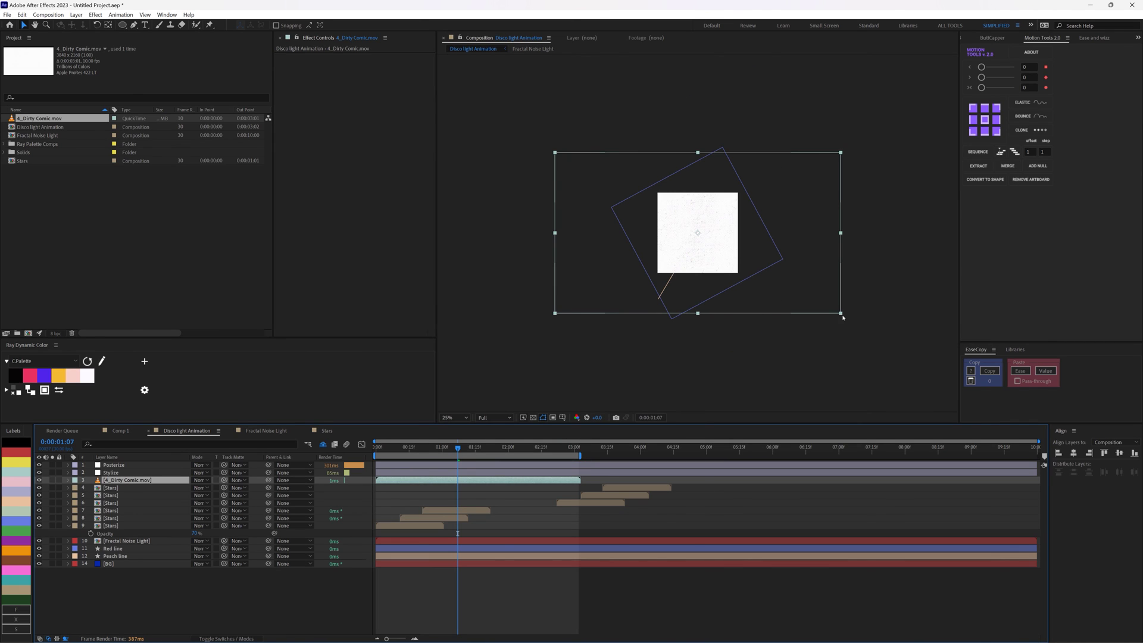
pyautogui.moveTo(840, 314); pyautogui.dragTo(773, 276)
pyautogui.click(456, 417)
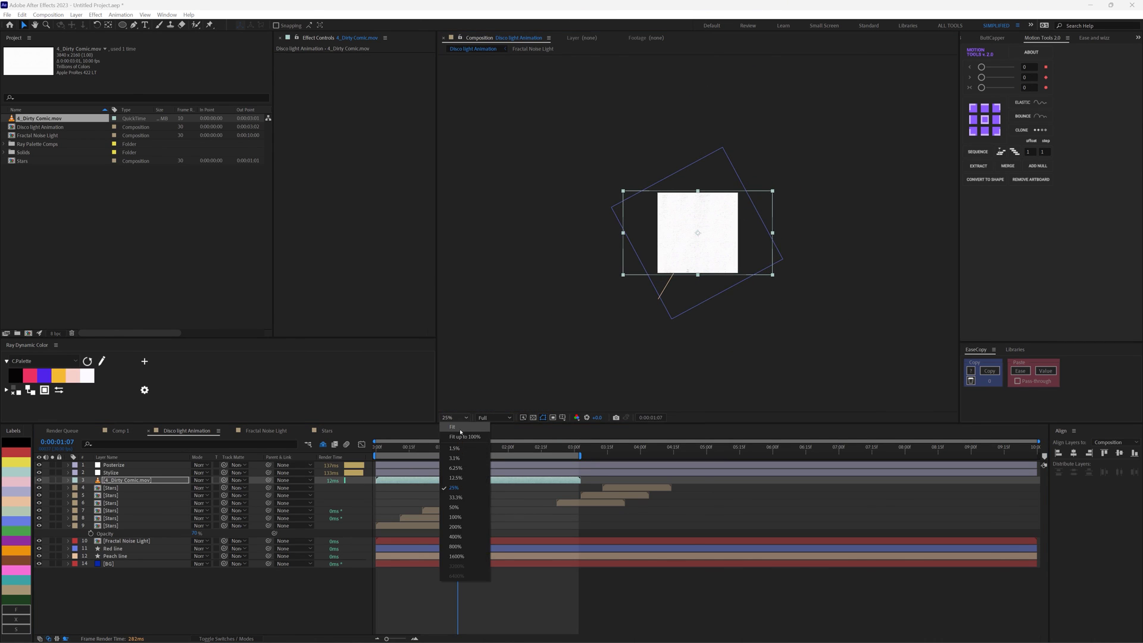
pyautogui.click(458, 427)
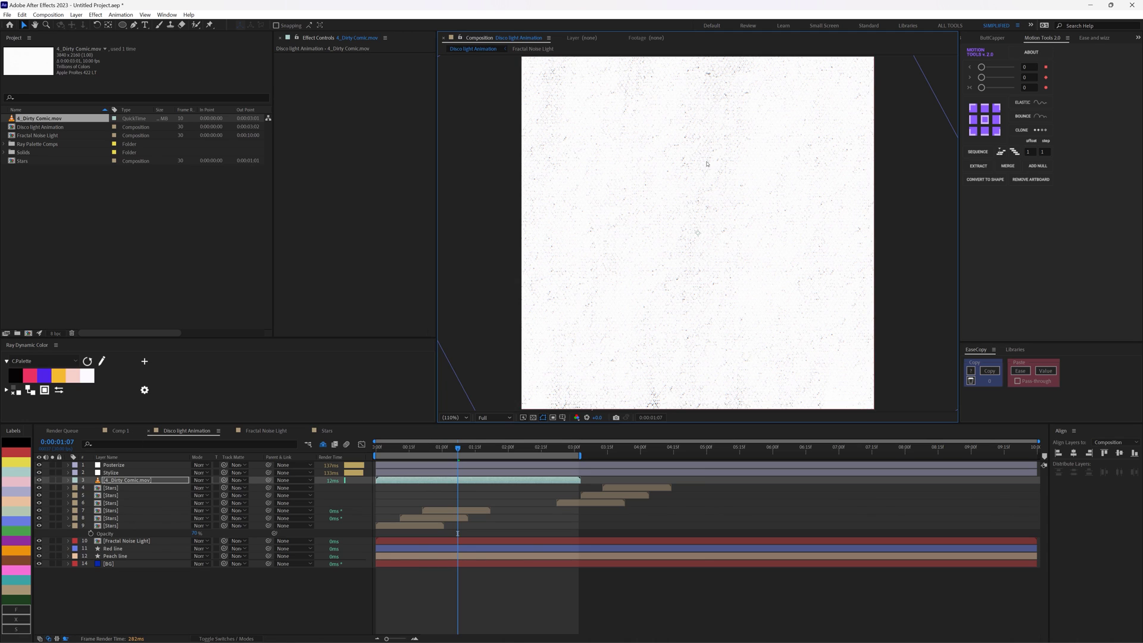
pyautogui.hotkey('ctrl', 'space')
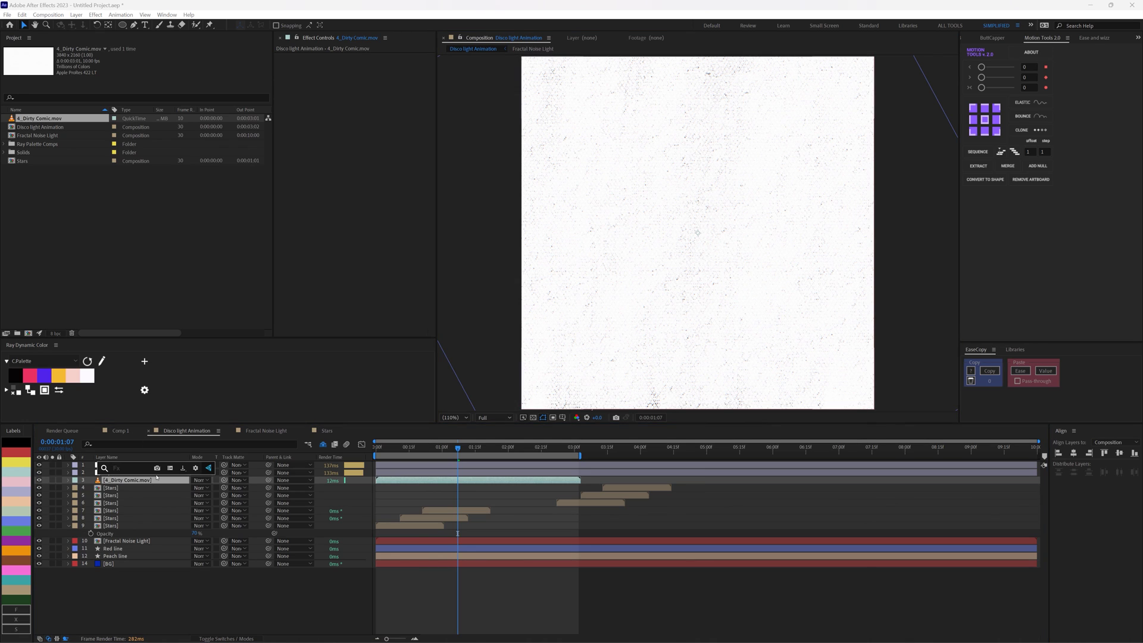
pyautogui.write('inv')
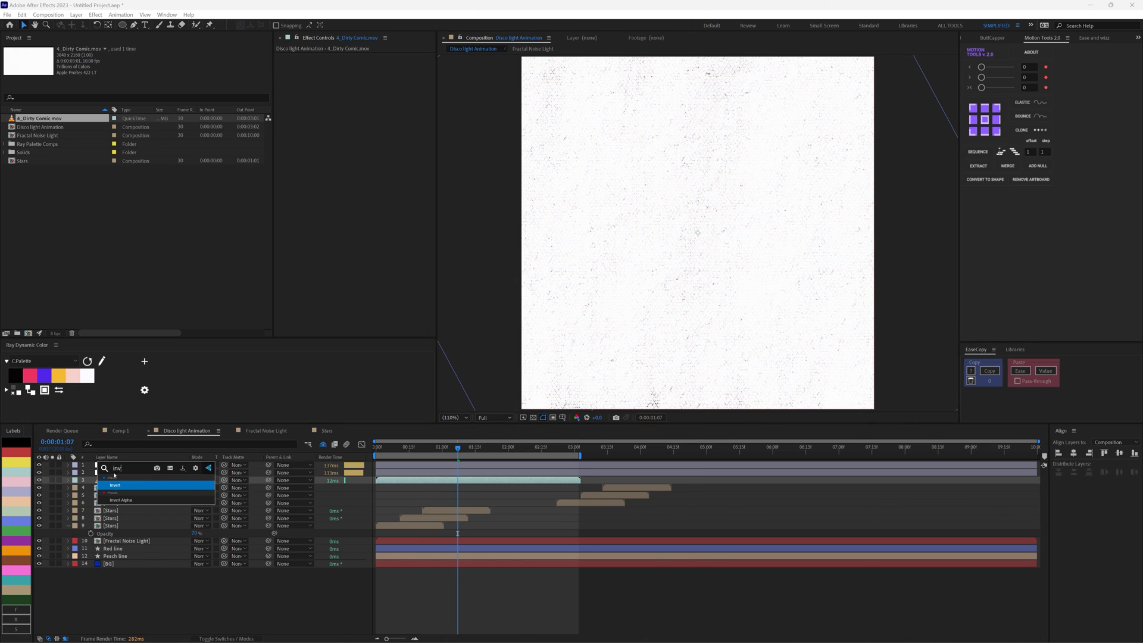
pyautogui.press('Return')
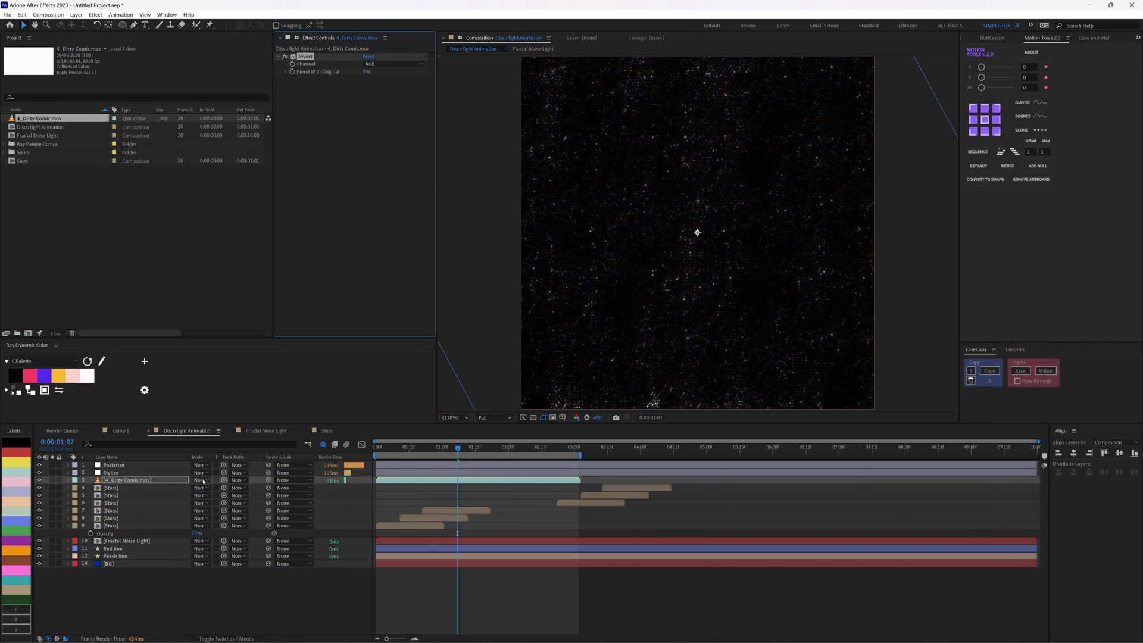
# - Blend the texture with Screen mode at 35% opacity
pyautogui.click(203, 481)
pyautogui.click(238, 183)
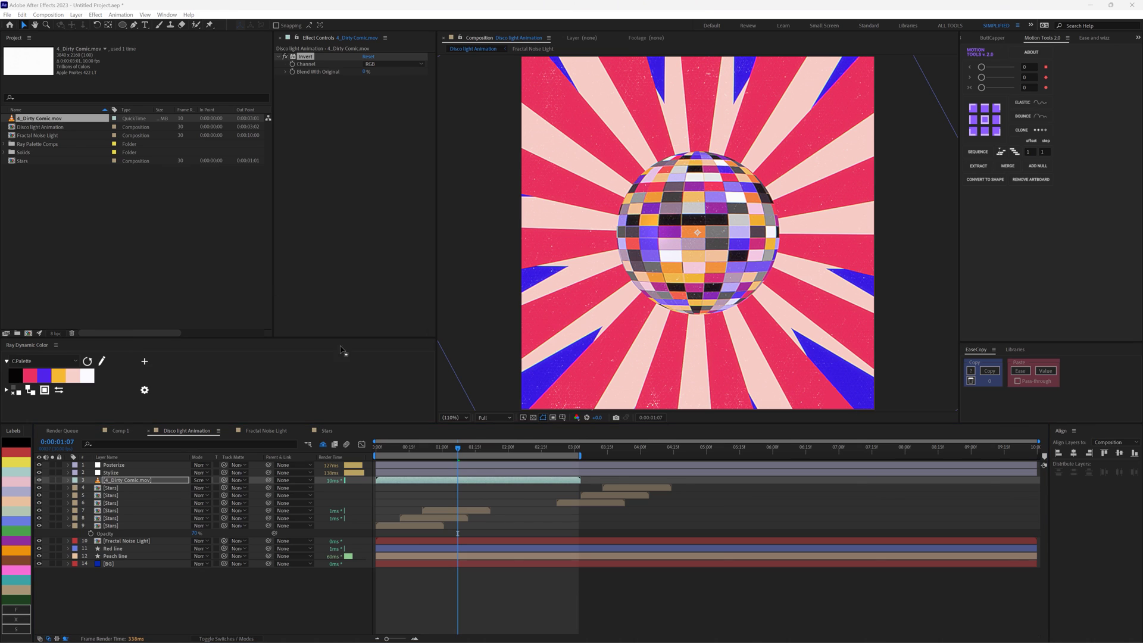
pyautogui.click(153, 480)
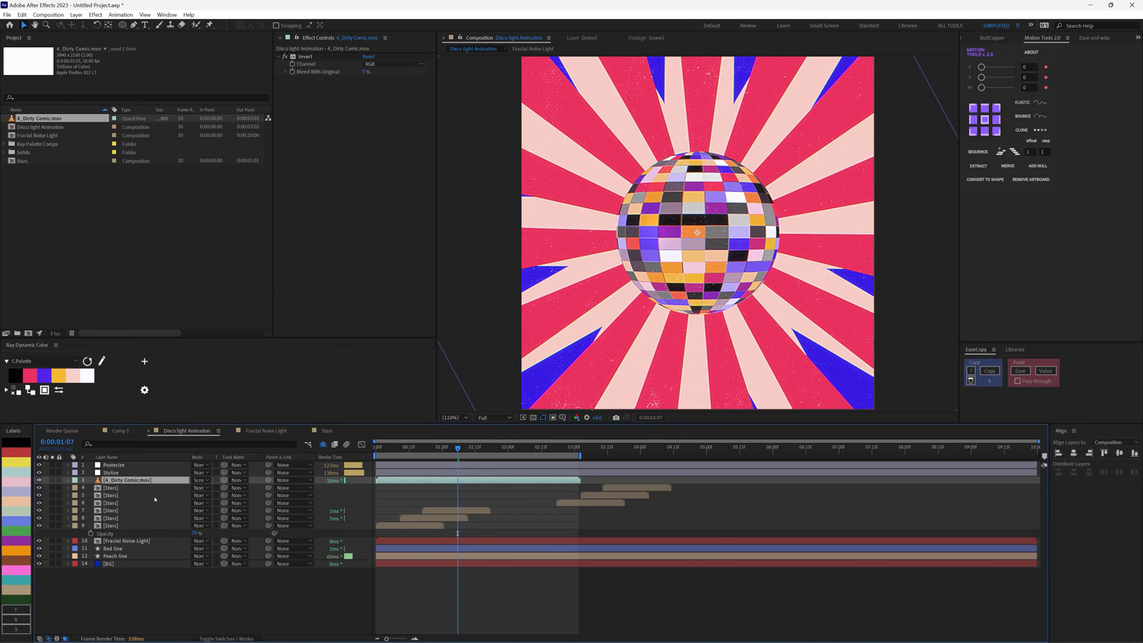
pyautogui.press('t')
pyautogui.press('Return')
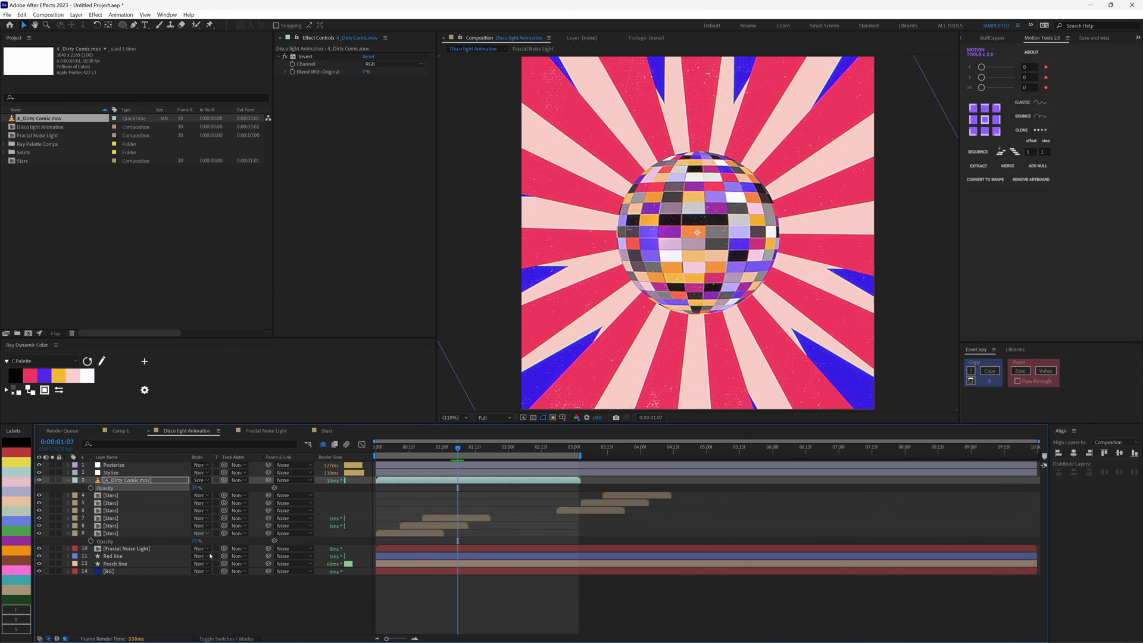
# - Preview the disco animation with the grainy texture overlay
pyautogui.click(262, 595)
pyautogui.moveTo(466, 448); pyautogui.dragTo(374, 445)
pyautogui.press('space')
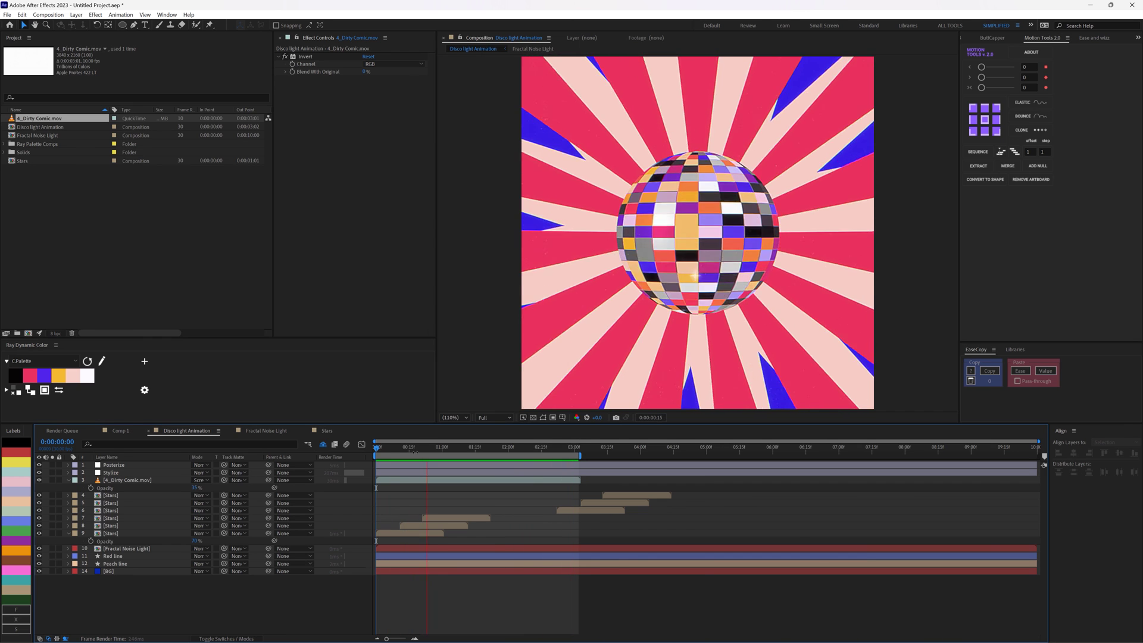
pyautogui.press('space')
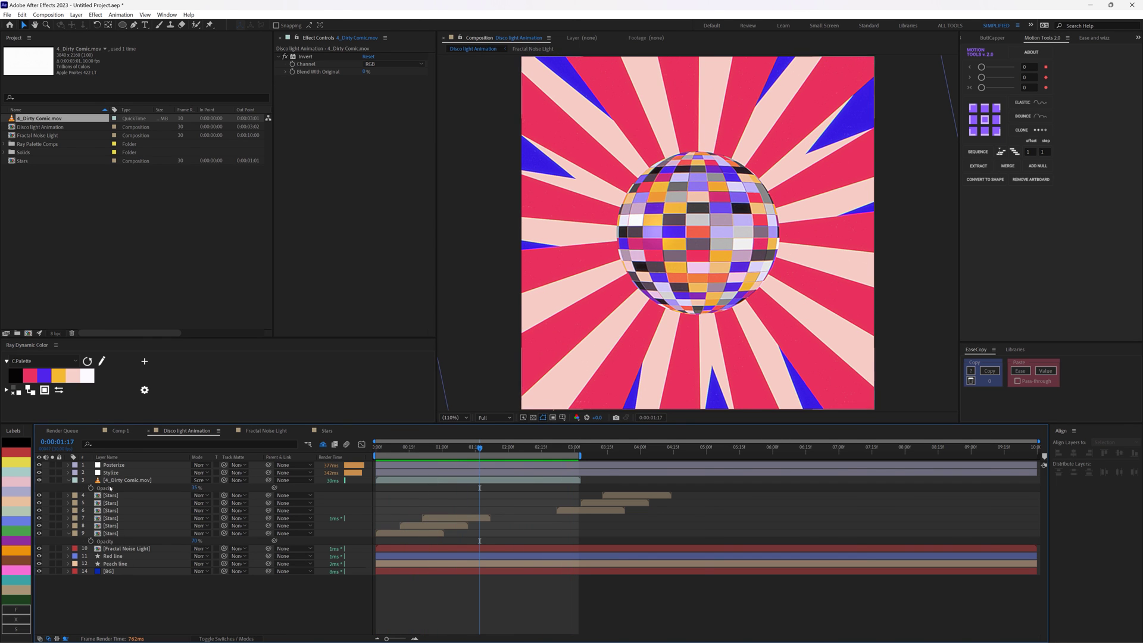
# - Set the Fractal Noise Light layer's CC Sphere Radius to 200 and preview the smaller ball
pyautogui.click(127, 547)
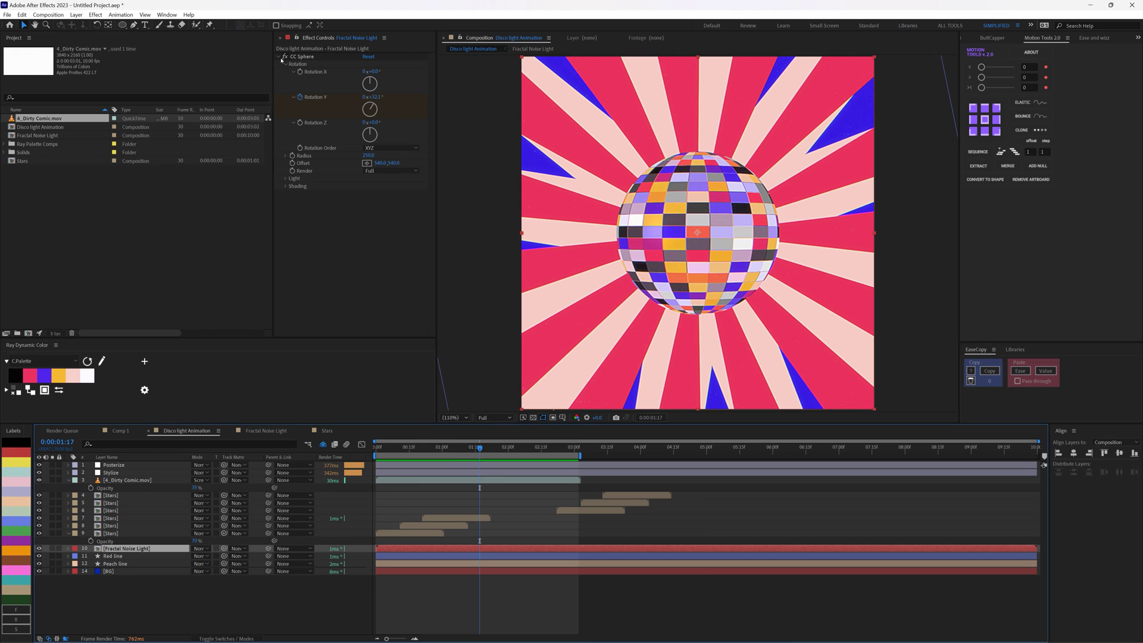
pyautogui.click(287, 156)
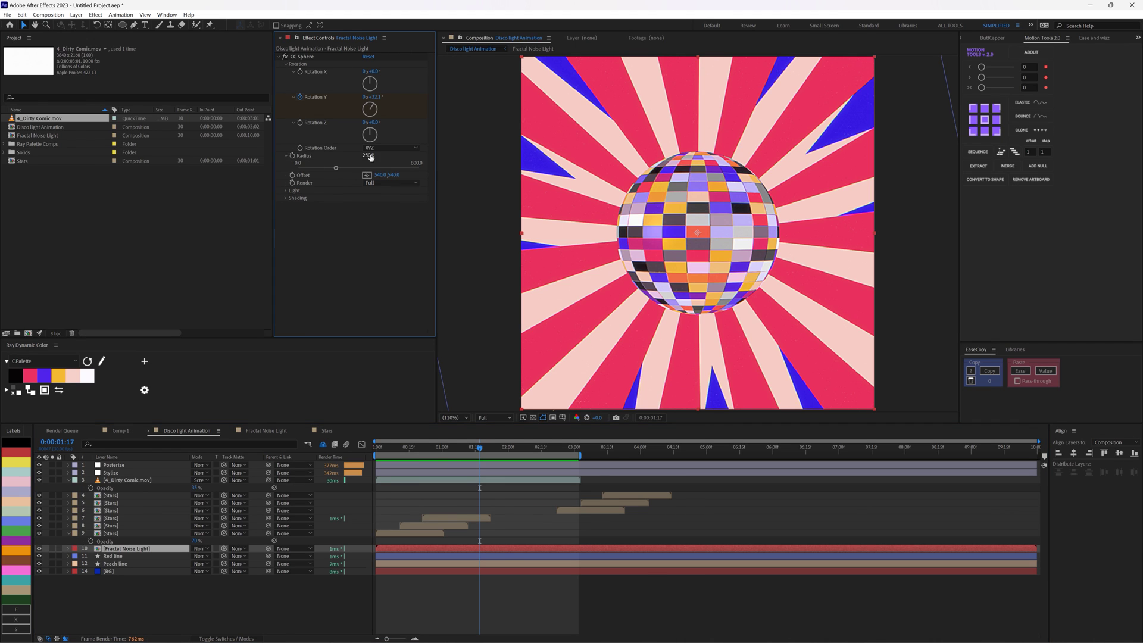
pyautogui.click(370, 160)
pyautogui.write('2')
pyautogui.write('00')
pyautogui.press('Return')
pyautogui.click(377, 447)
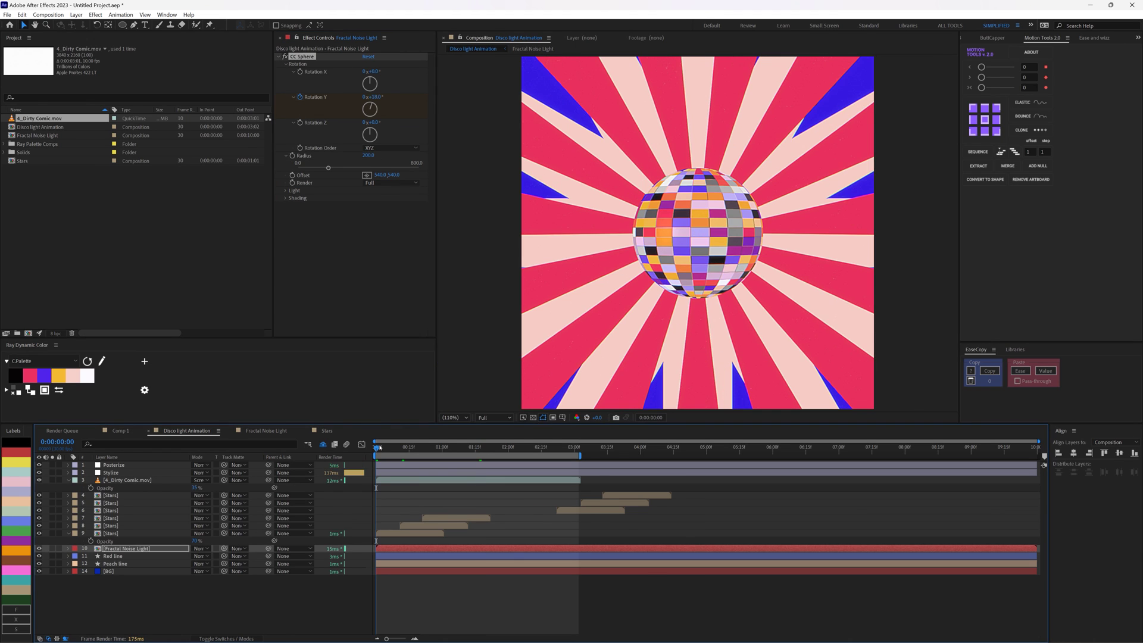
pyautogui.press('space')
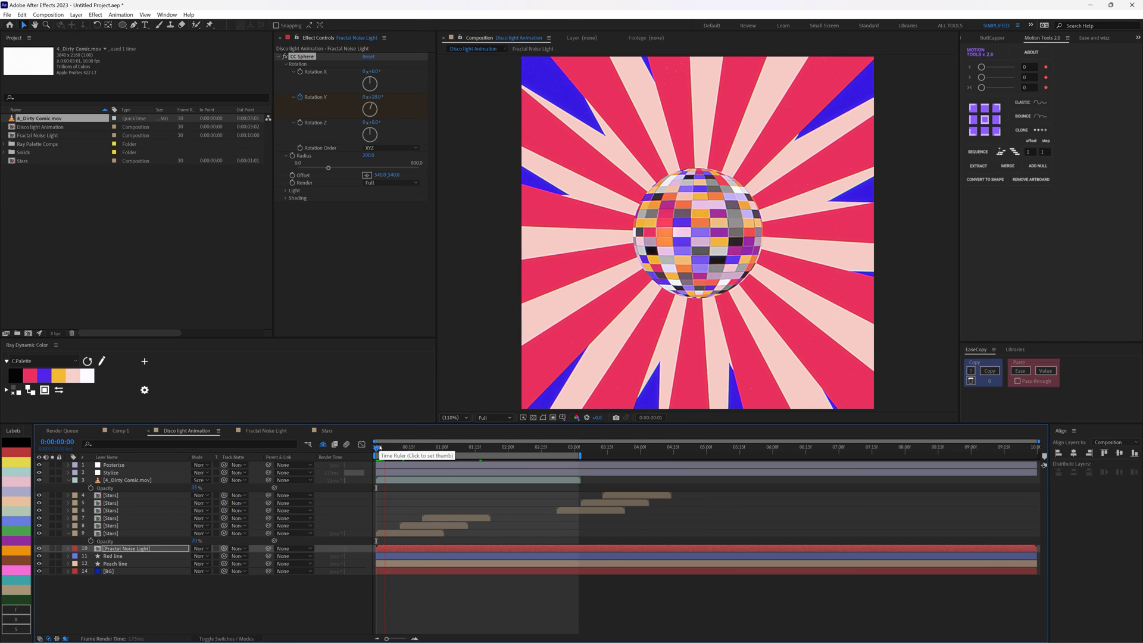